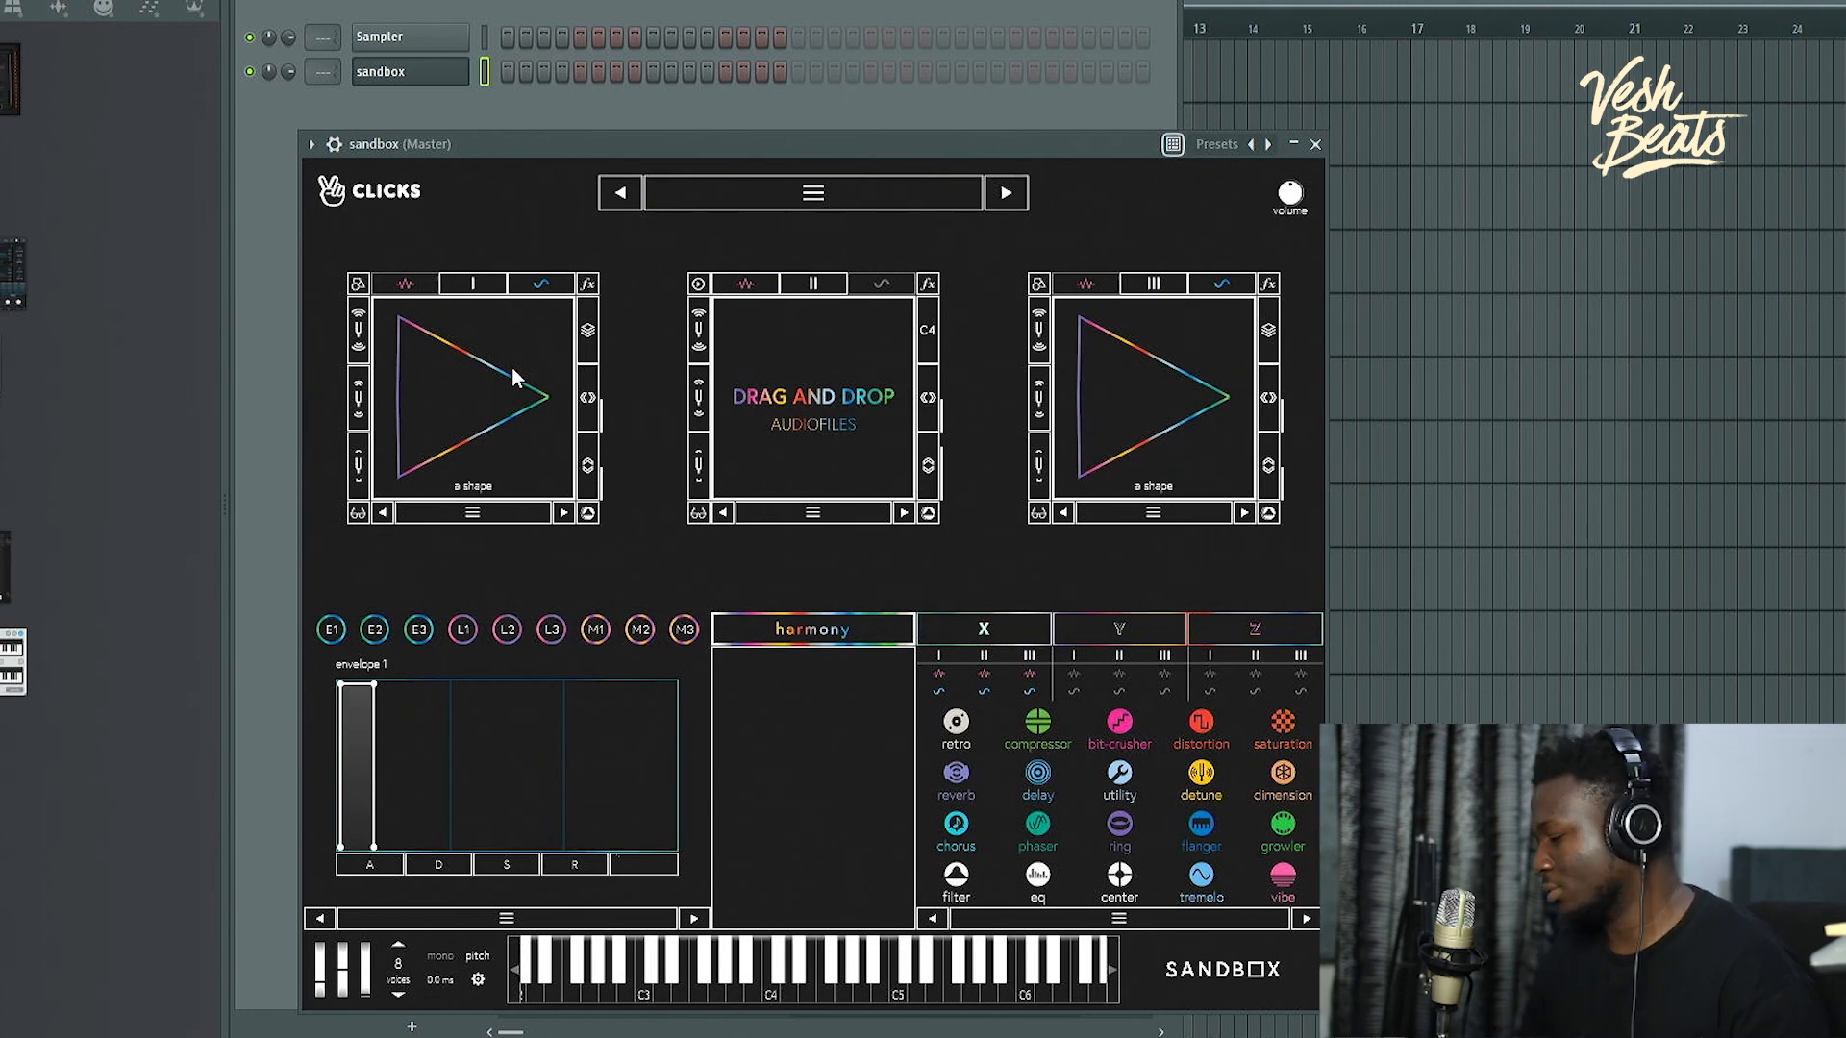
left_click_drag(631, 147, 642, 115)
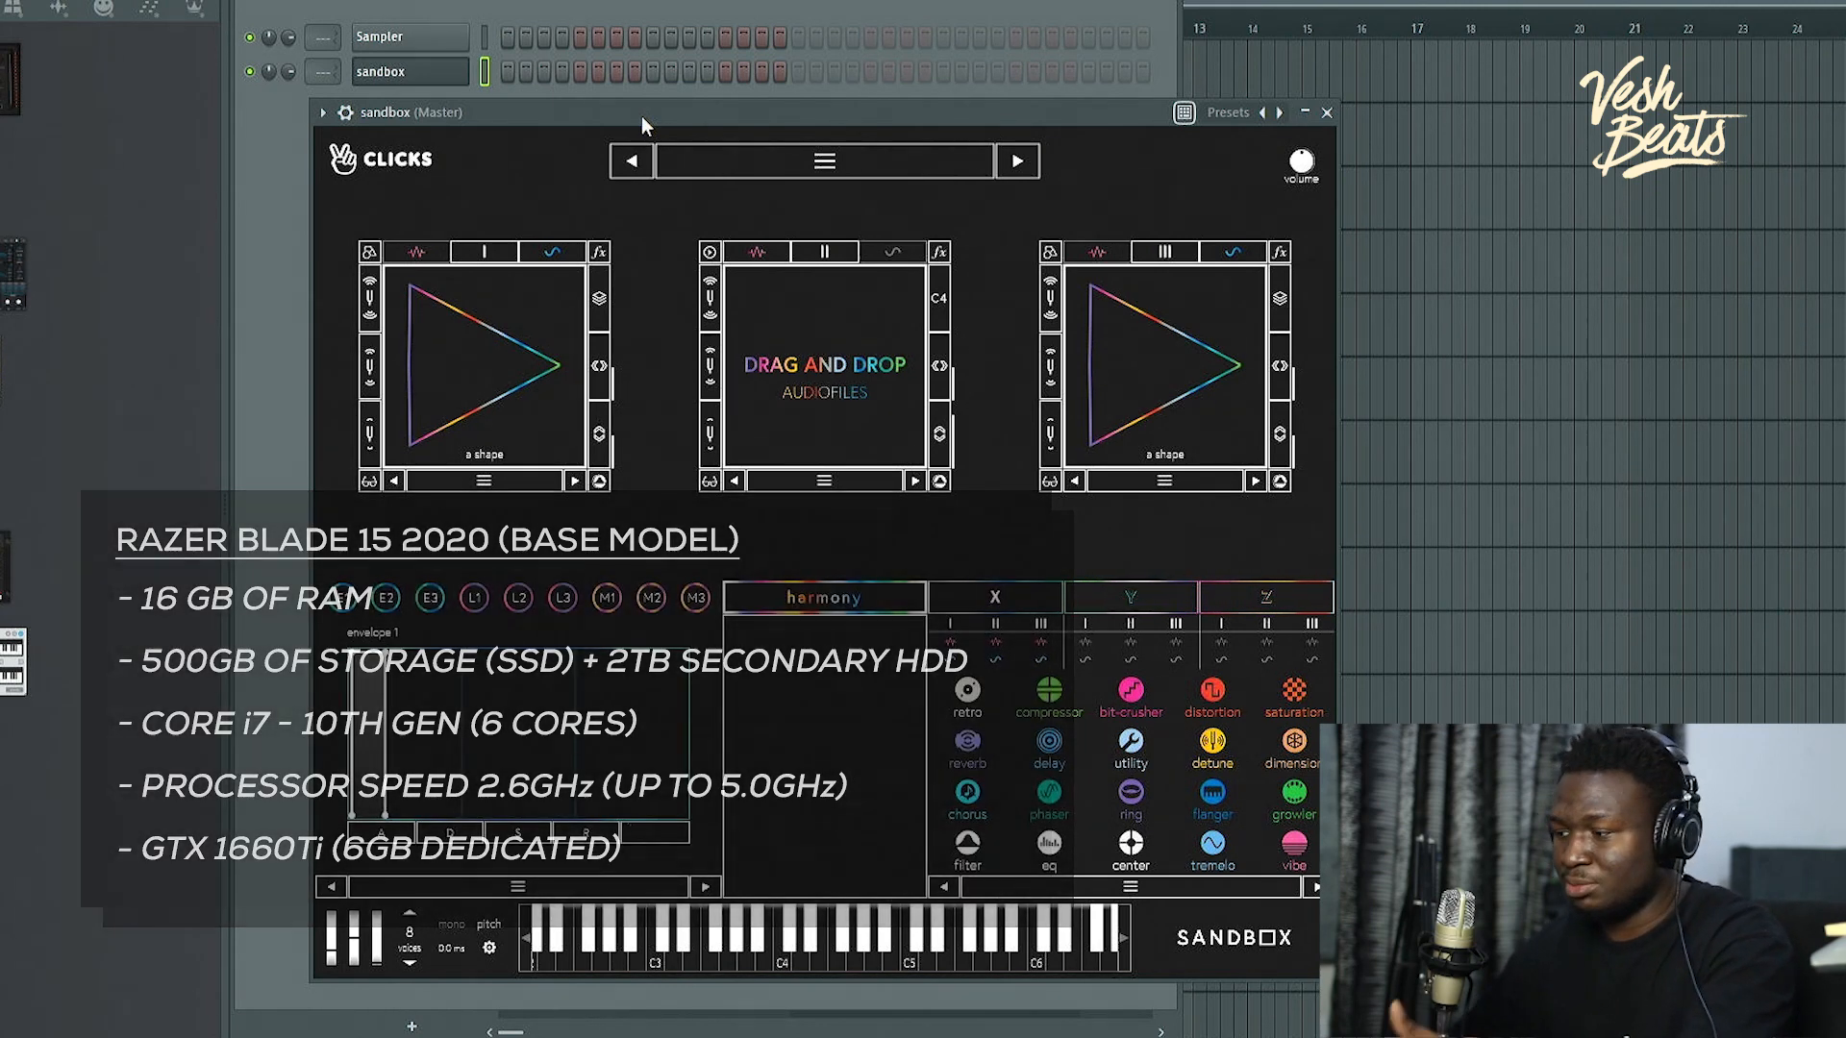
left_click_drag(642, 116, 782, 146)
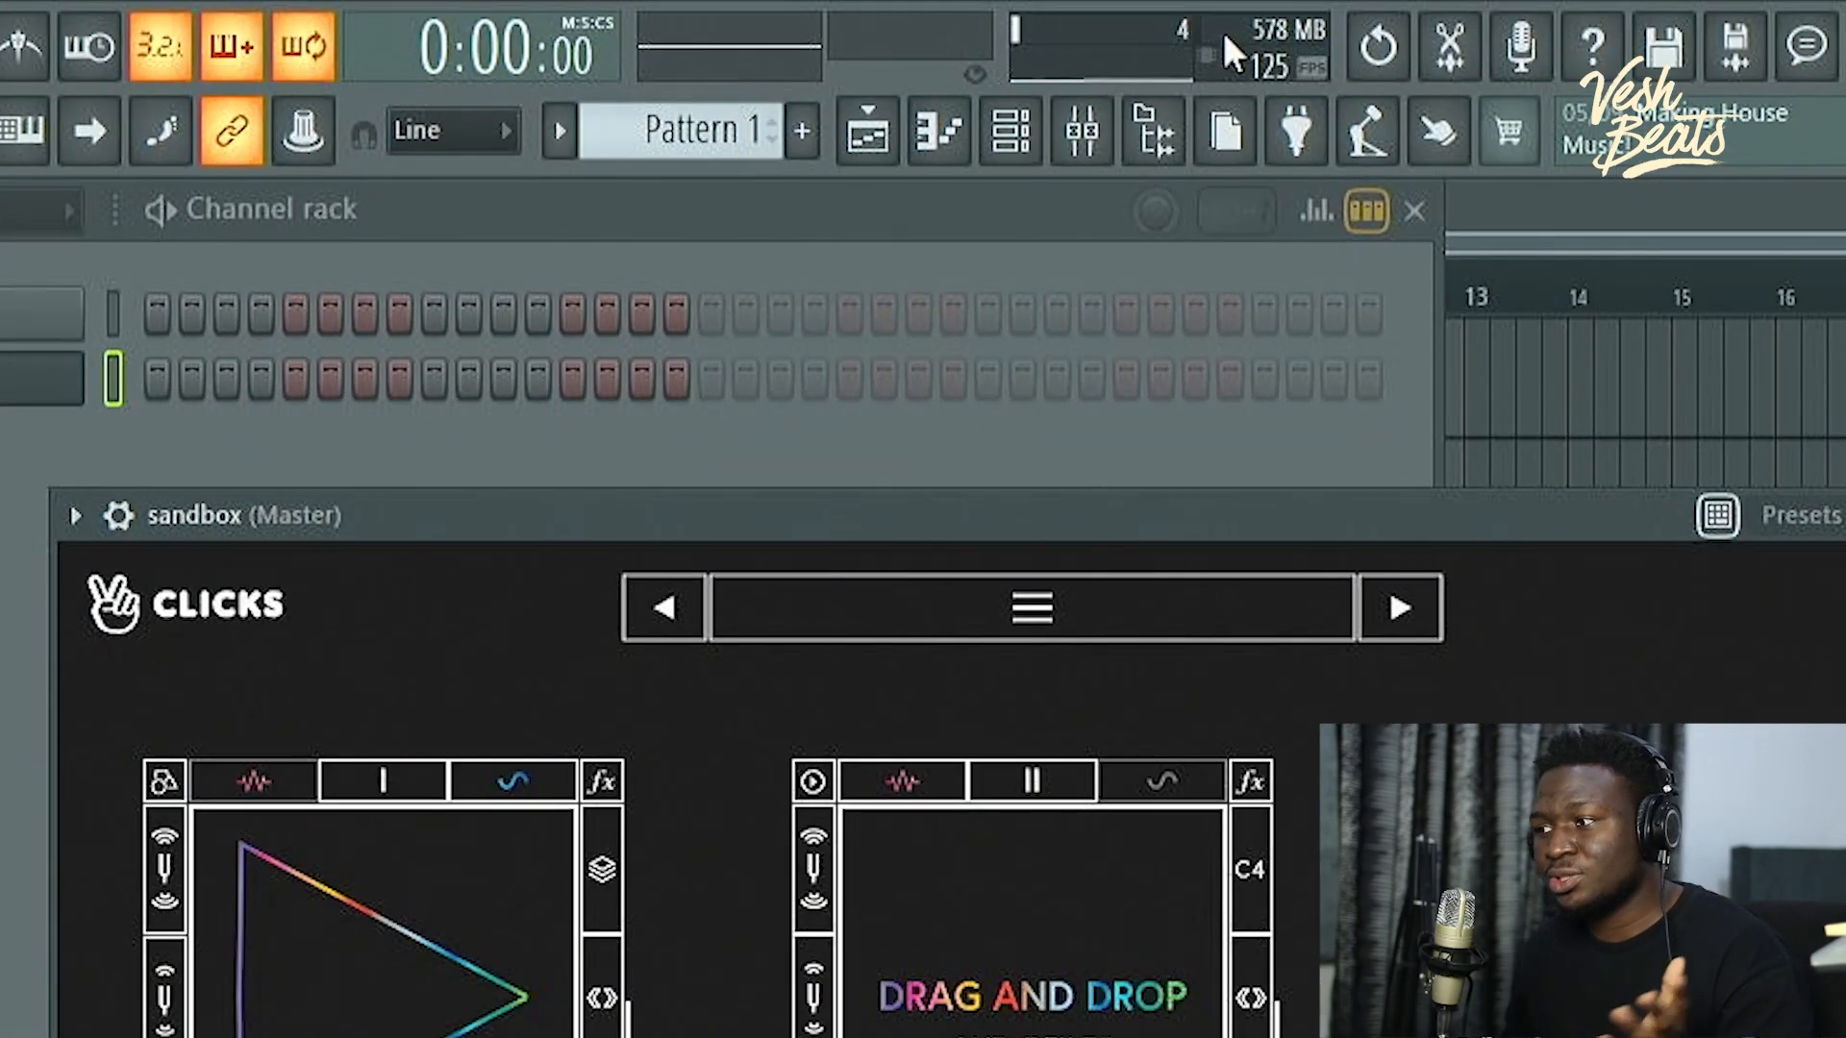
left_click_drag(1459, 528, 1462, 465)
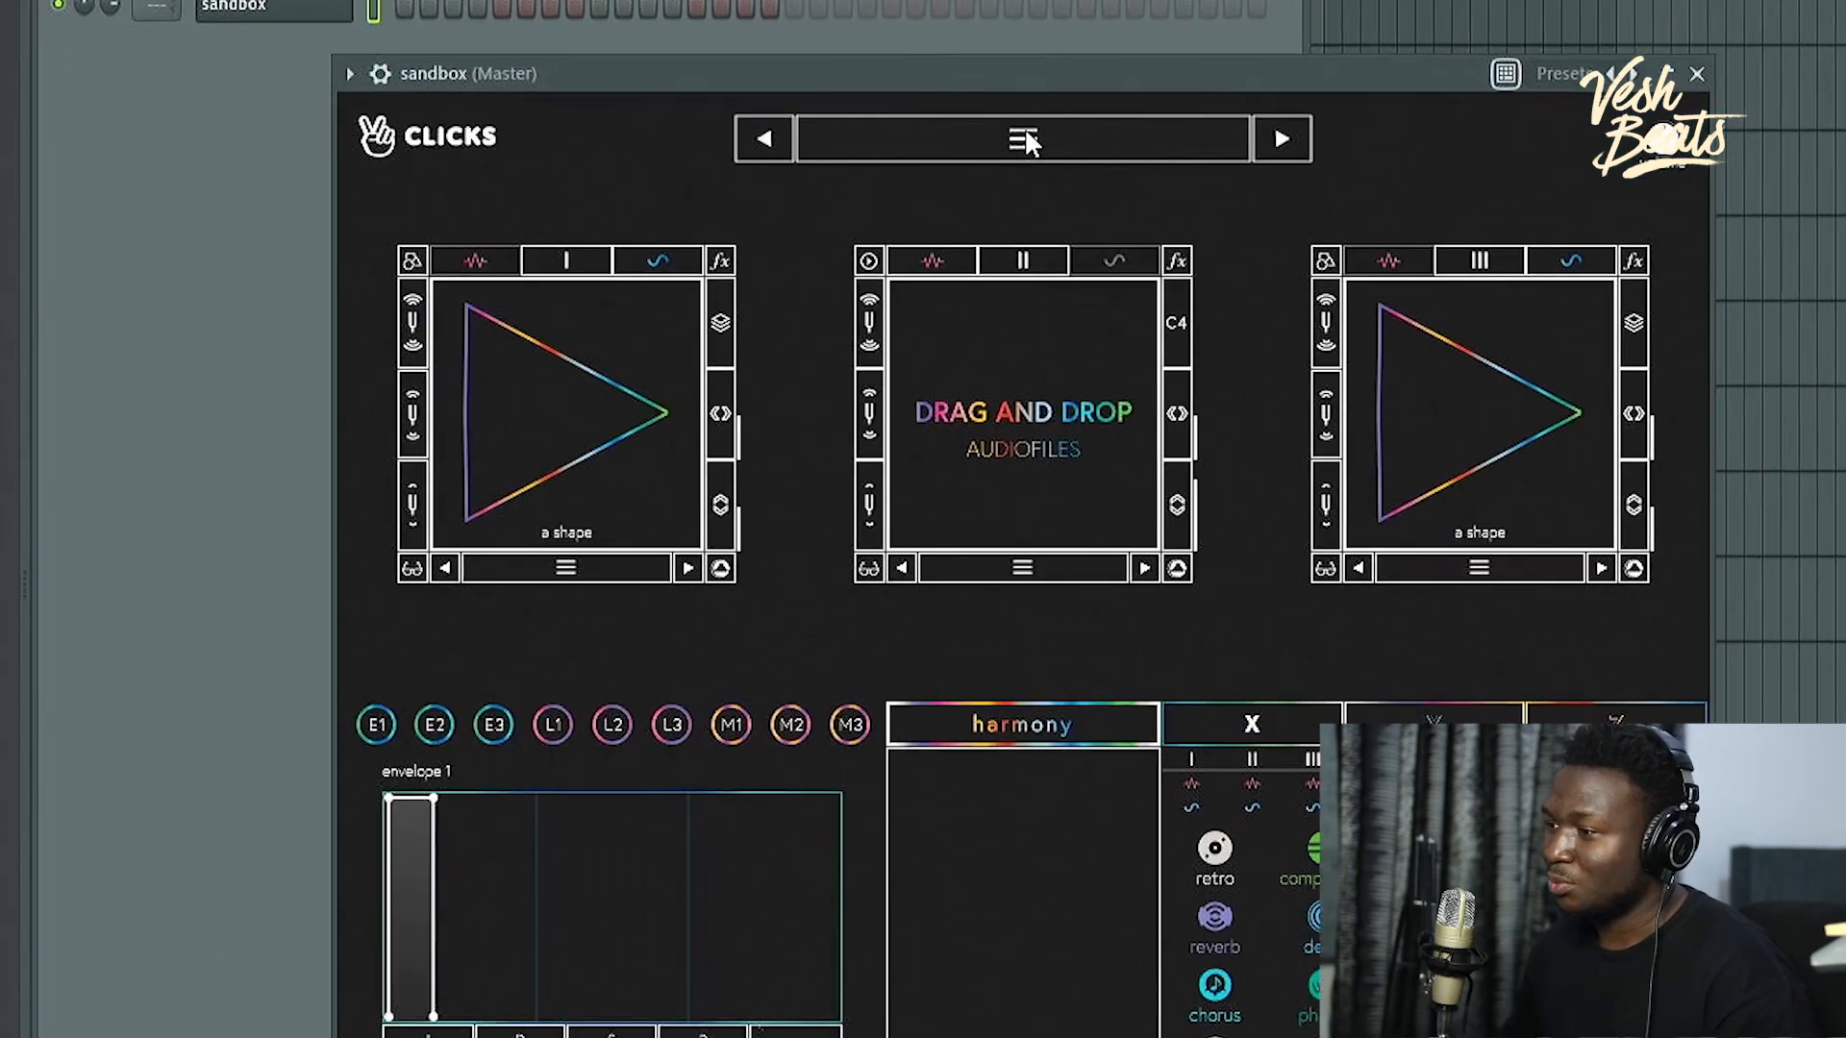
Step: Browse the Sandbox preset categories, including bass, bells & vibes, hits & stabs and misc, without loading a preset
left_click(994, 224)
left_click(866, 223)
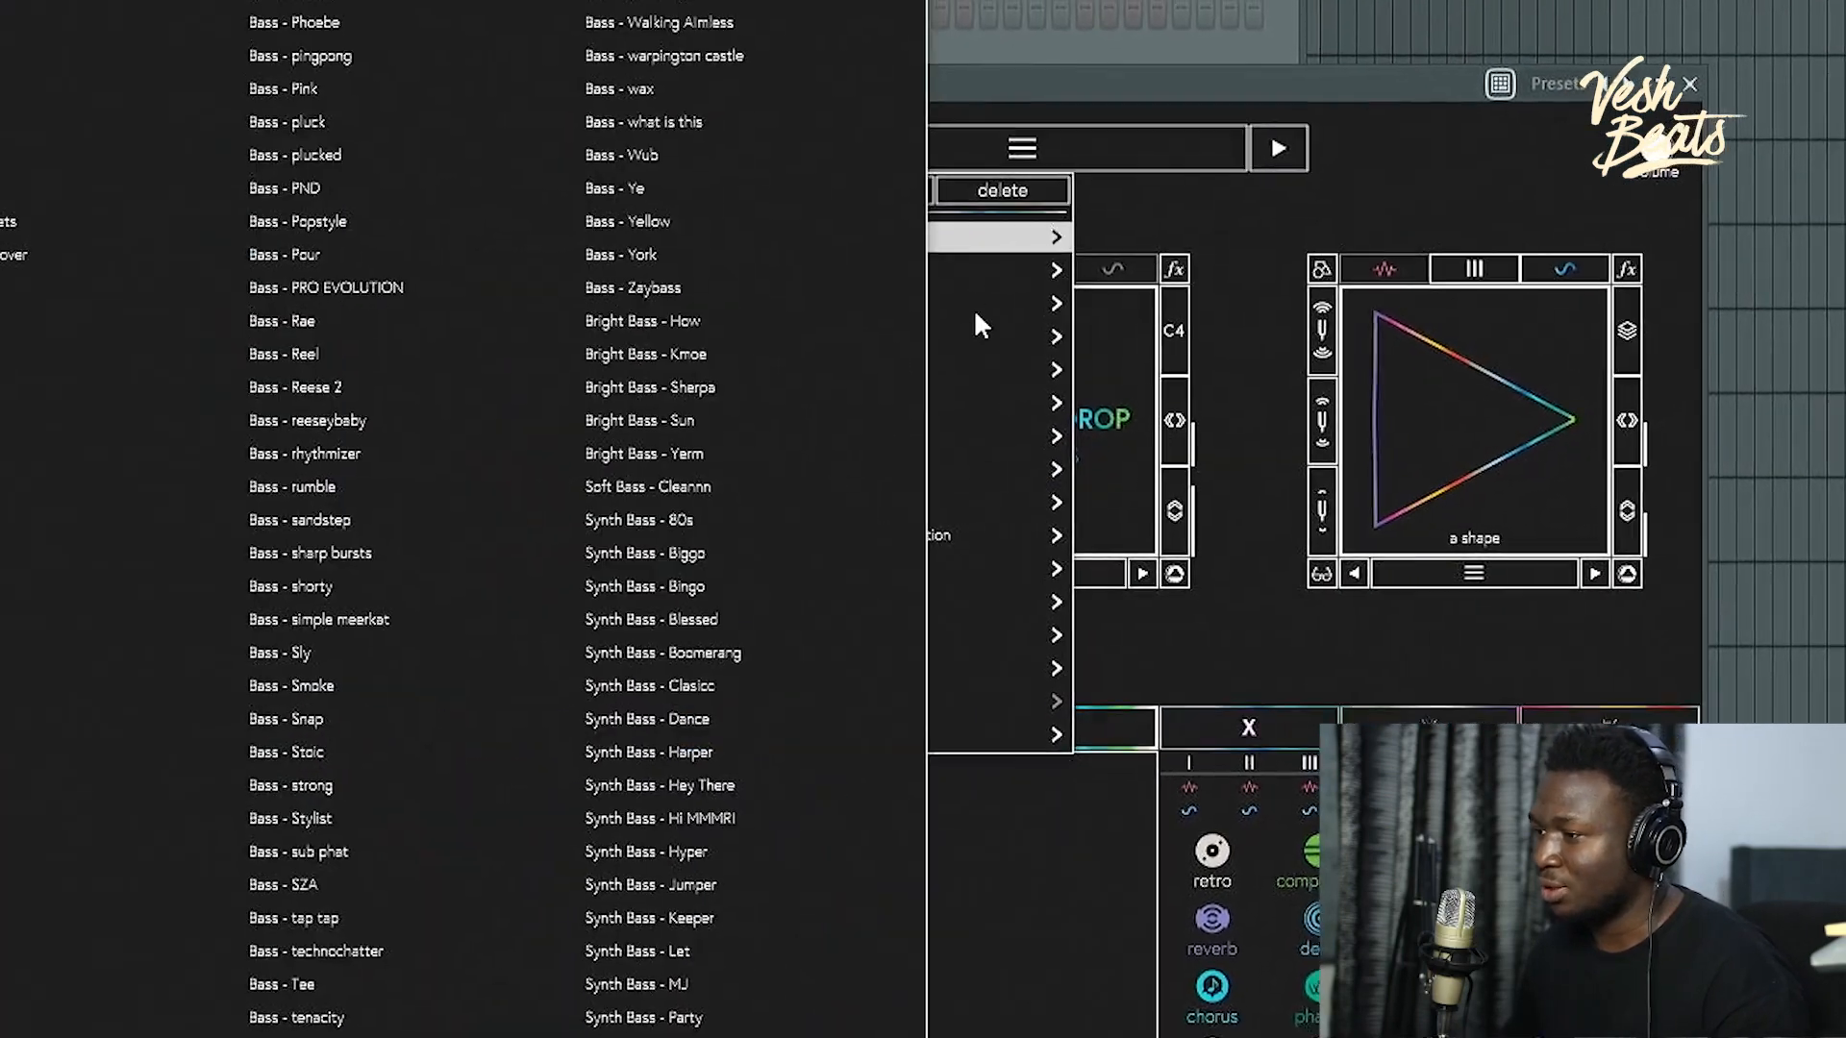
mouse_move(1014, 507)
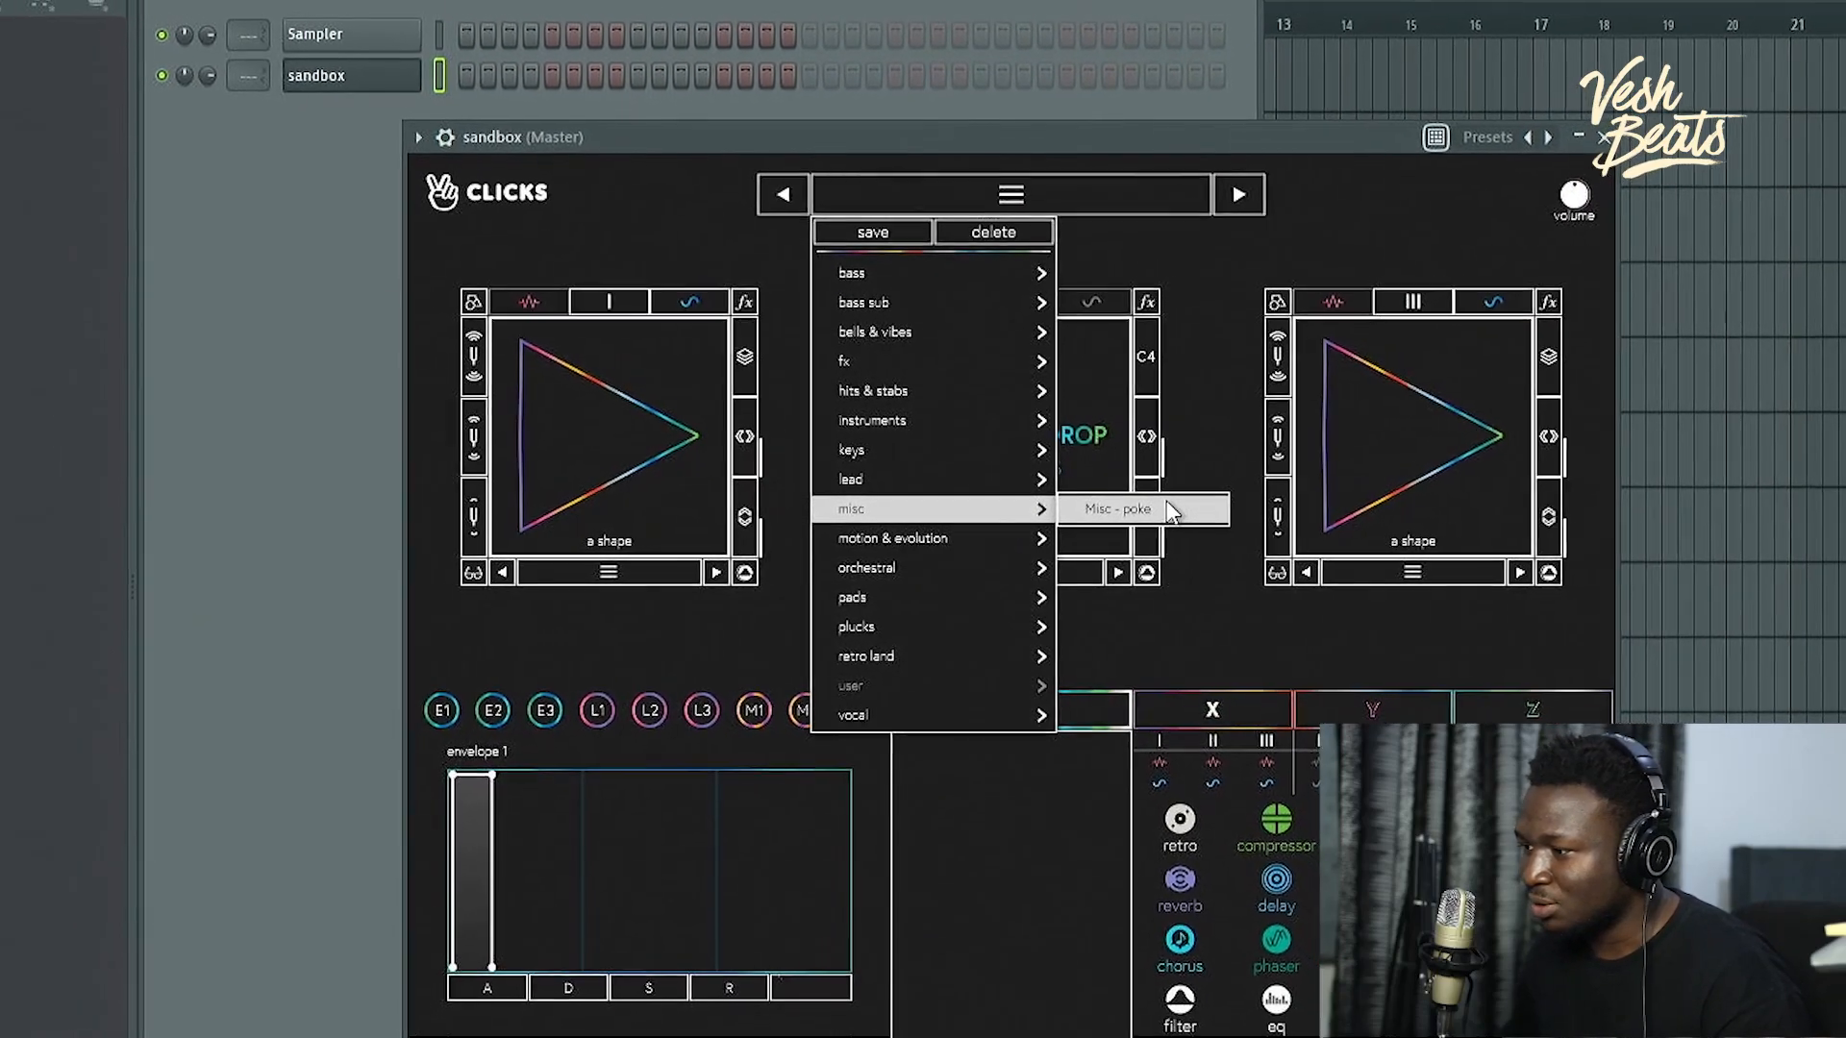
mouse_move(983, 539)
mouse_move(966, 572)
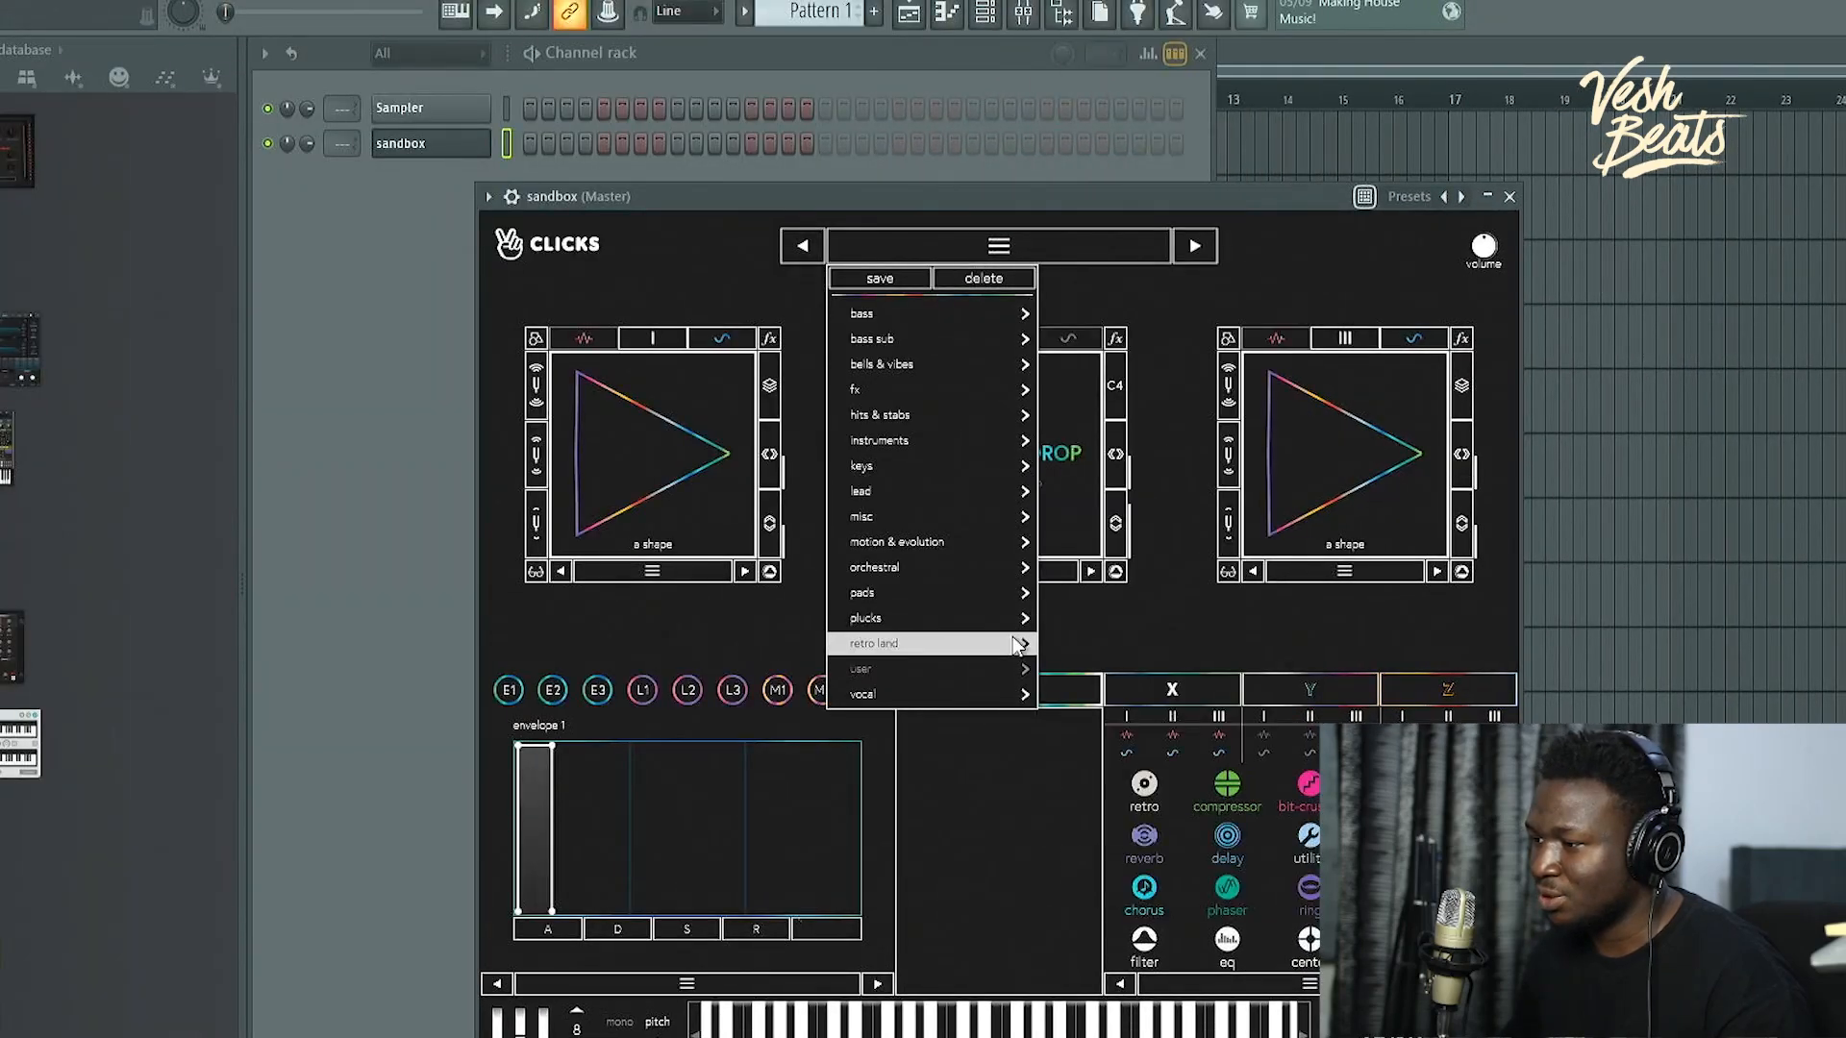
mouse_move(1010, 314)
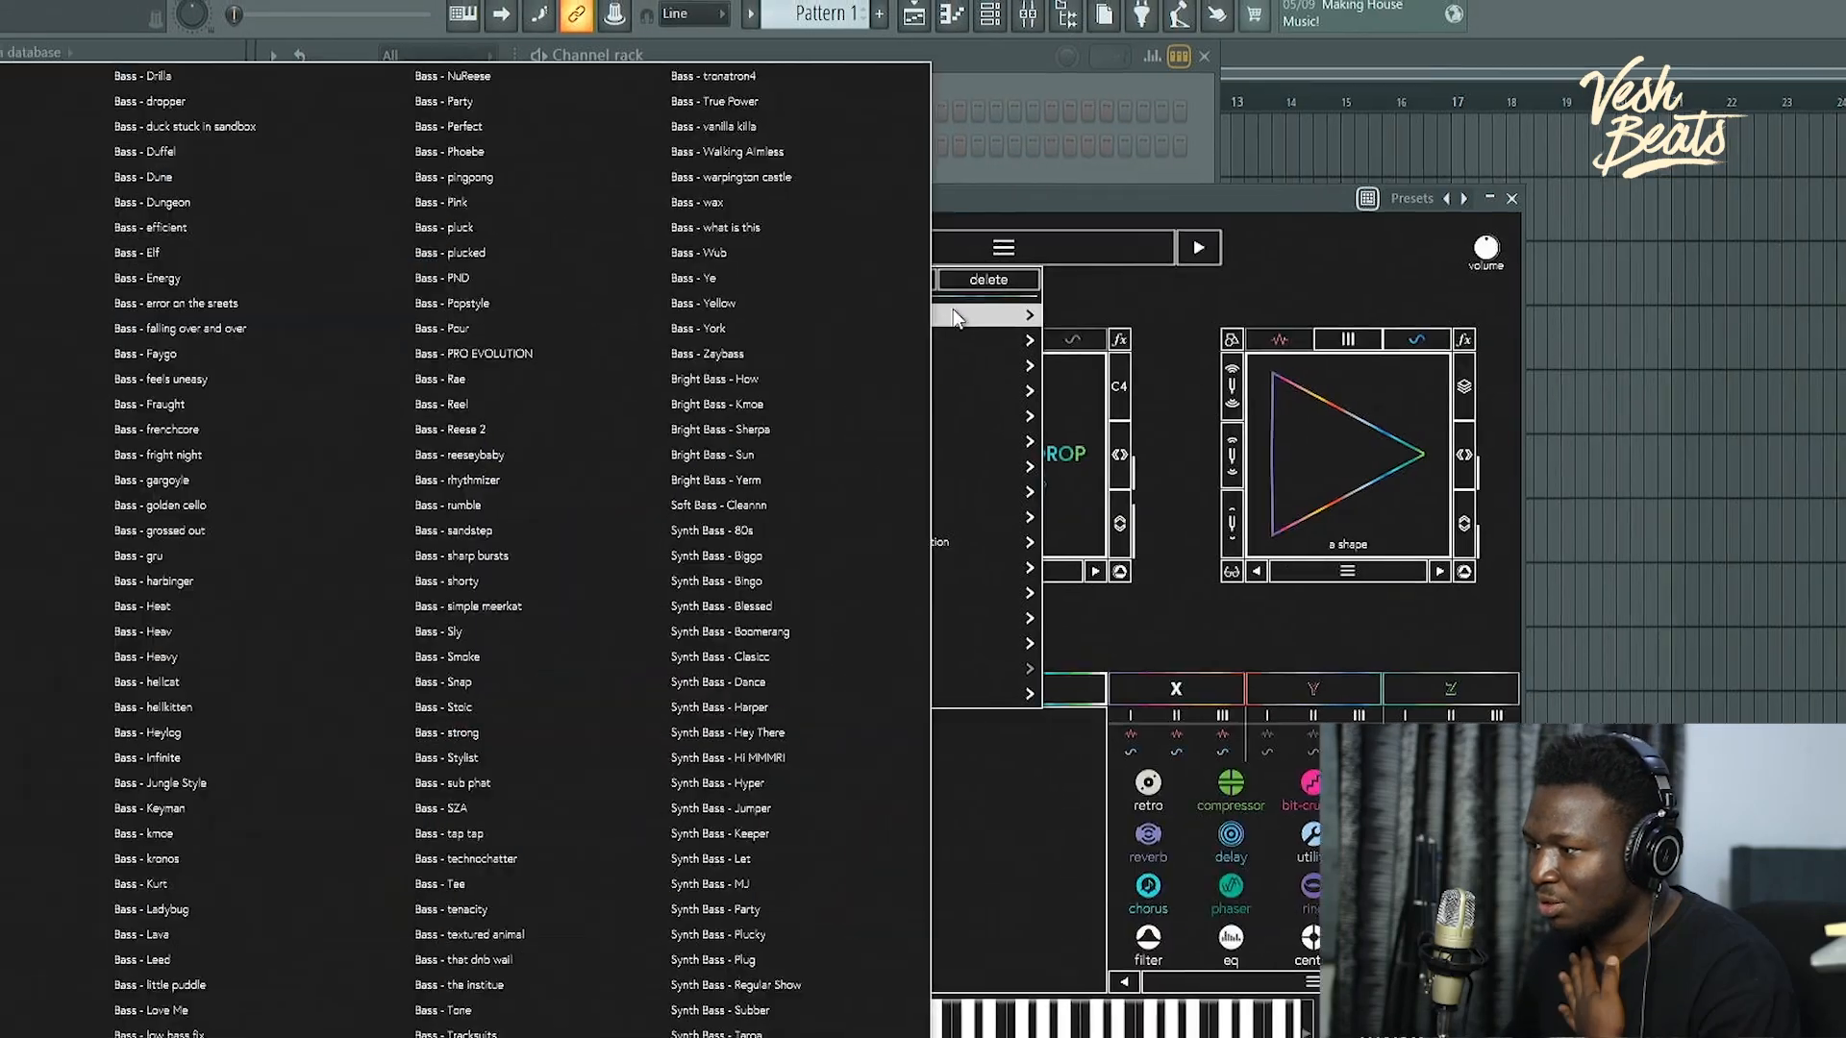
mouse_move(1058, 380)
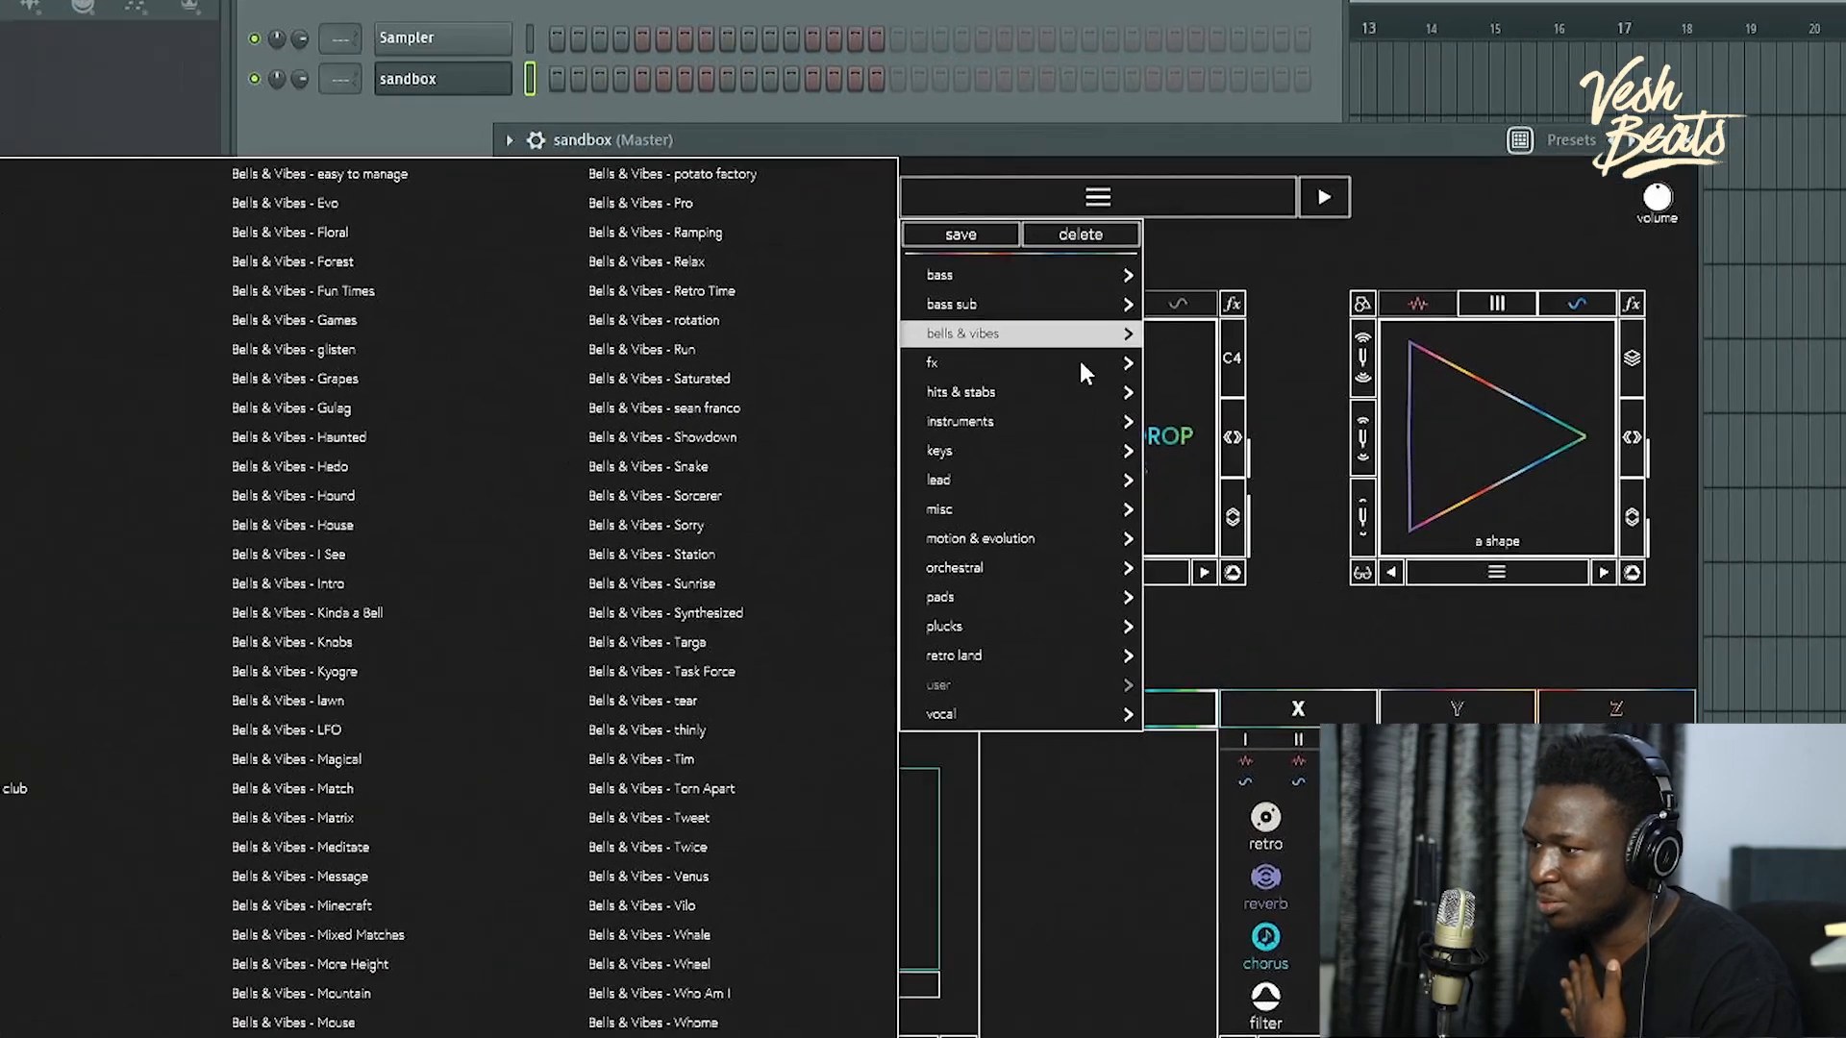
mouse_move(1065, 405)
mouse_move(1101, 334)
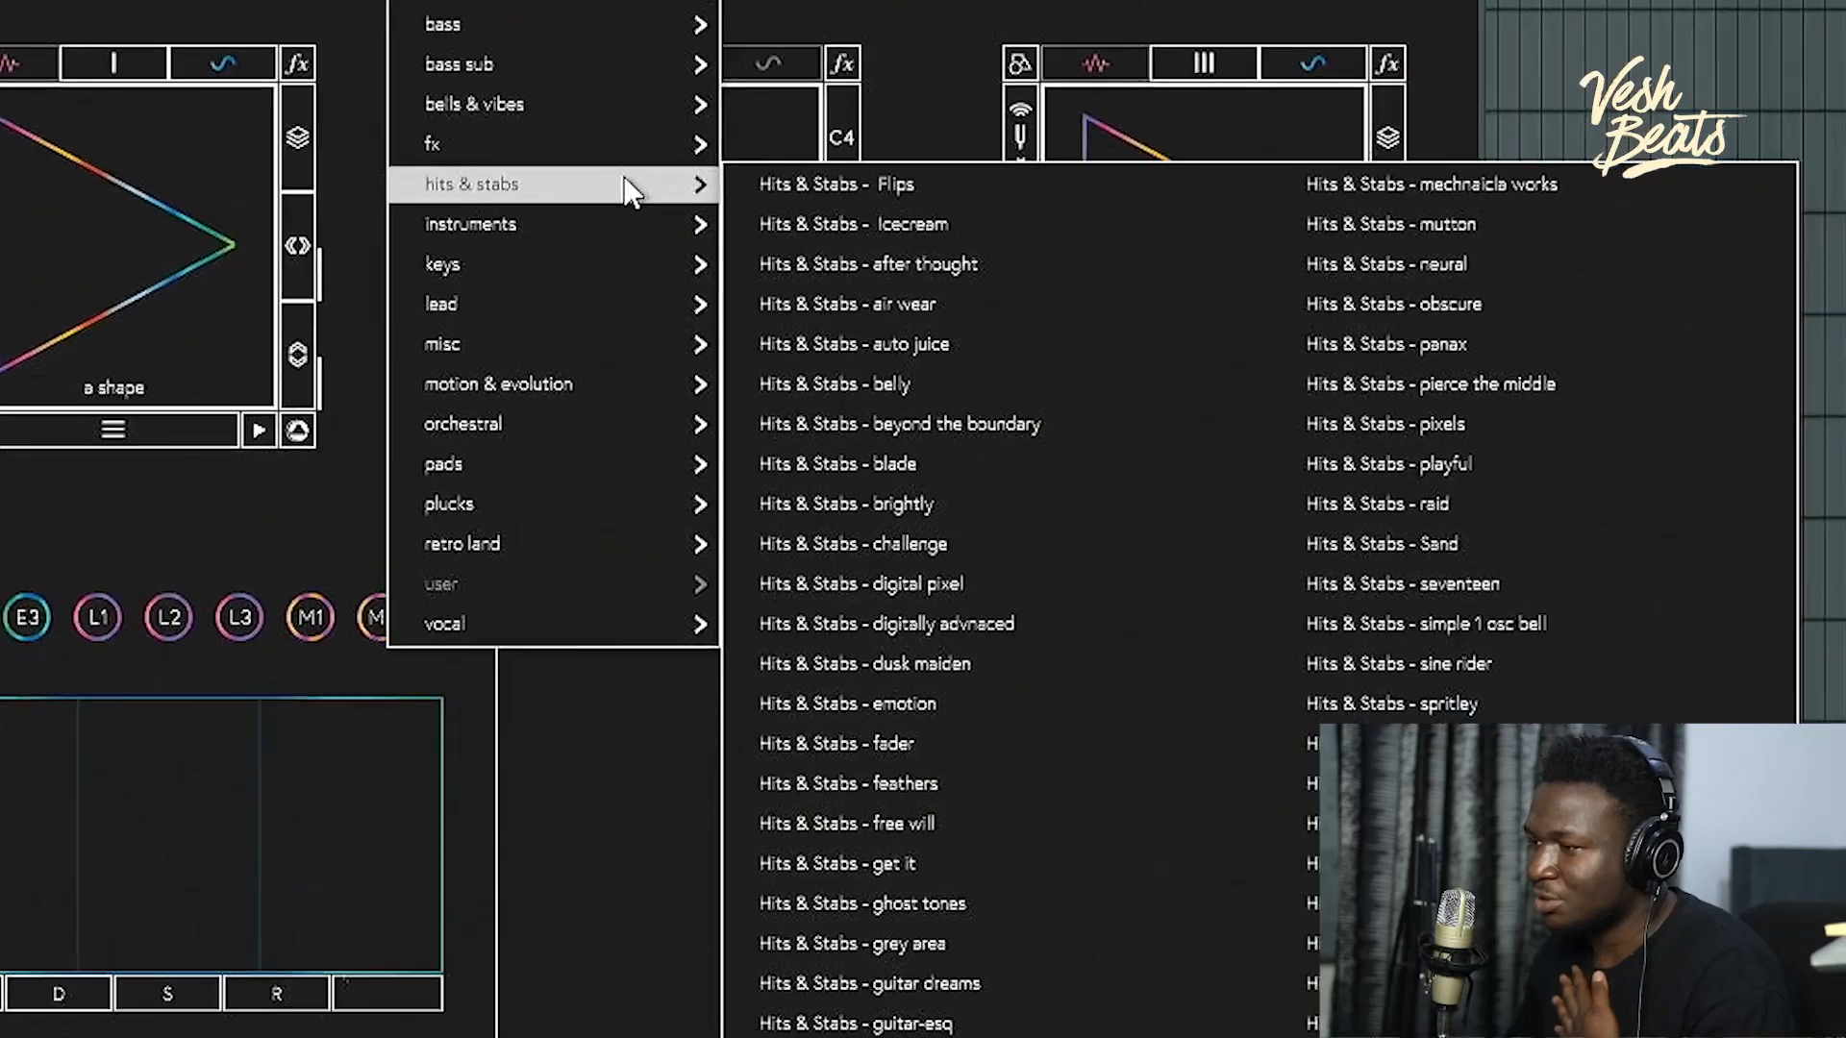
left_click(680, 26)
left_click_drag(680, 27, 829, 93)
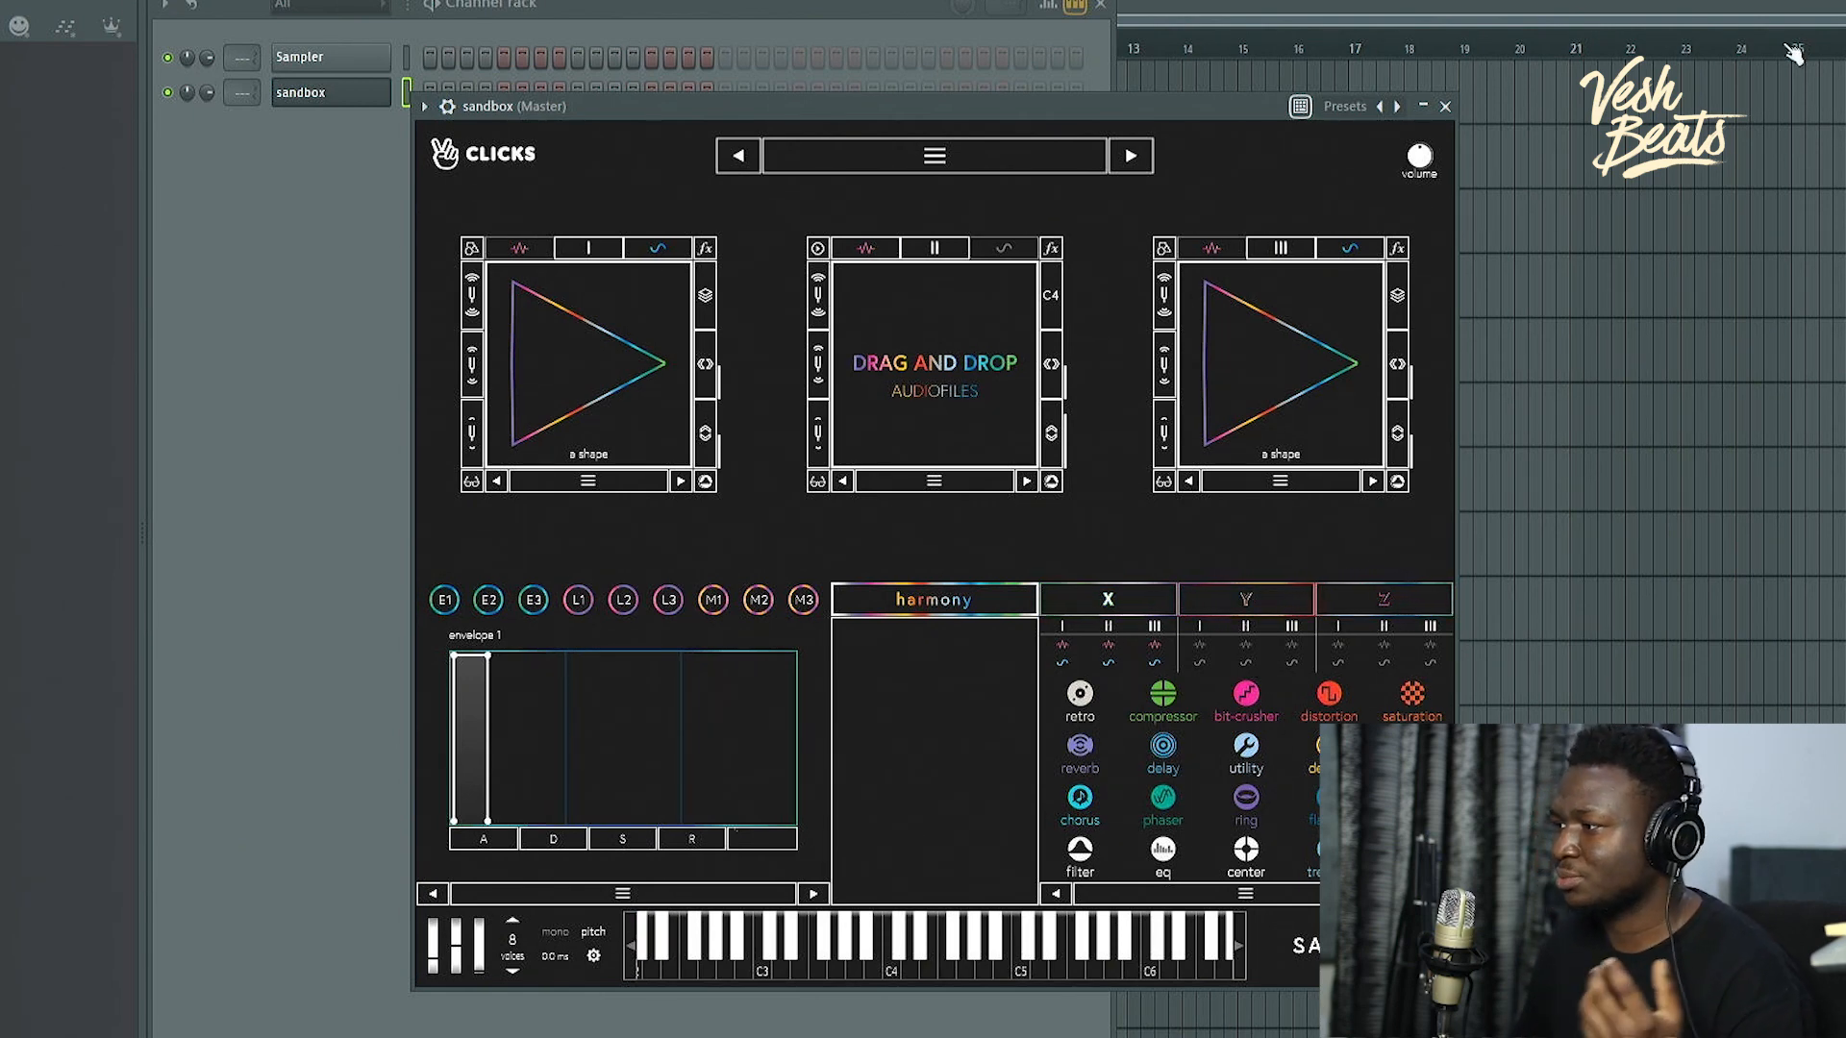
Step: Set the main GUI scaling to System in the general settings and close the untitled project without saving changes
left_click(2, 2)
left_click(14, 10)
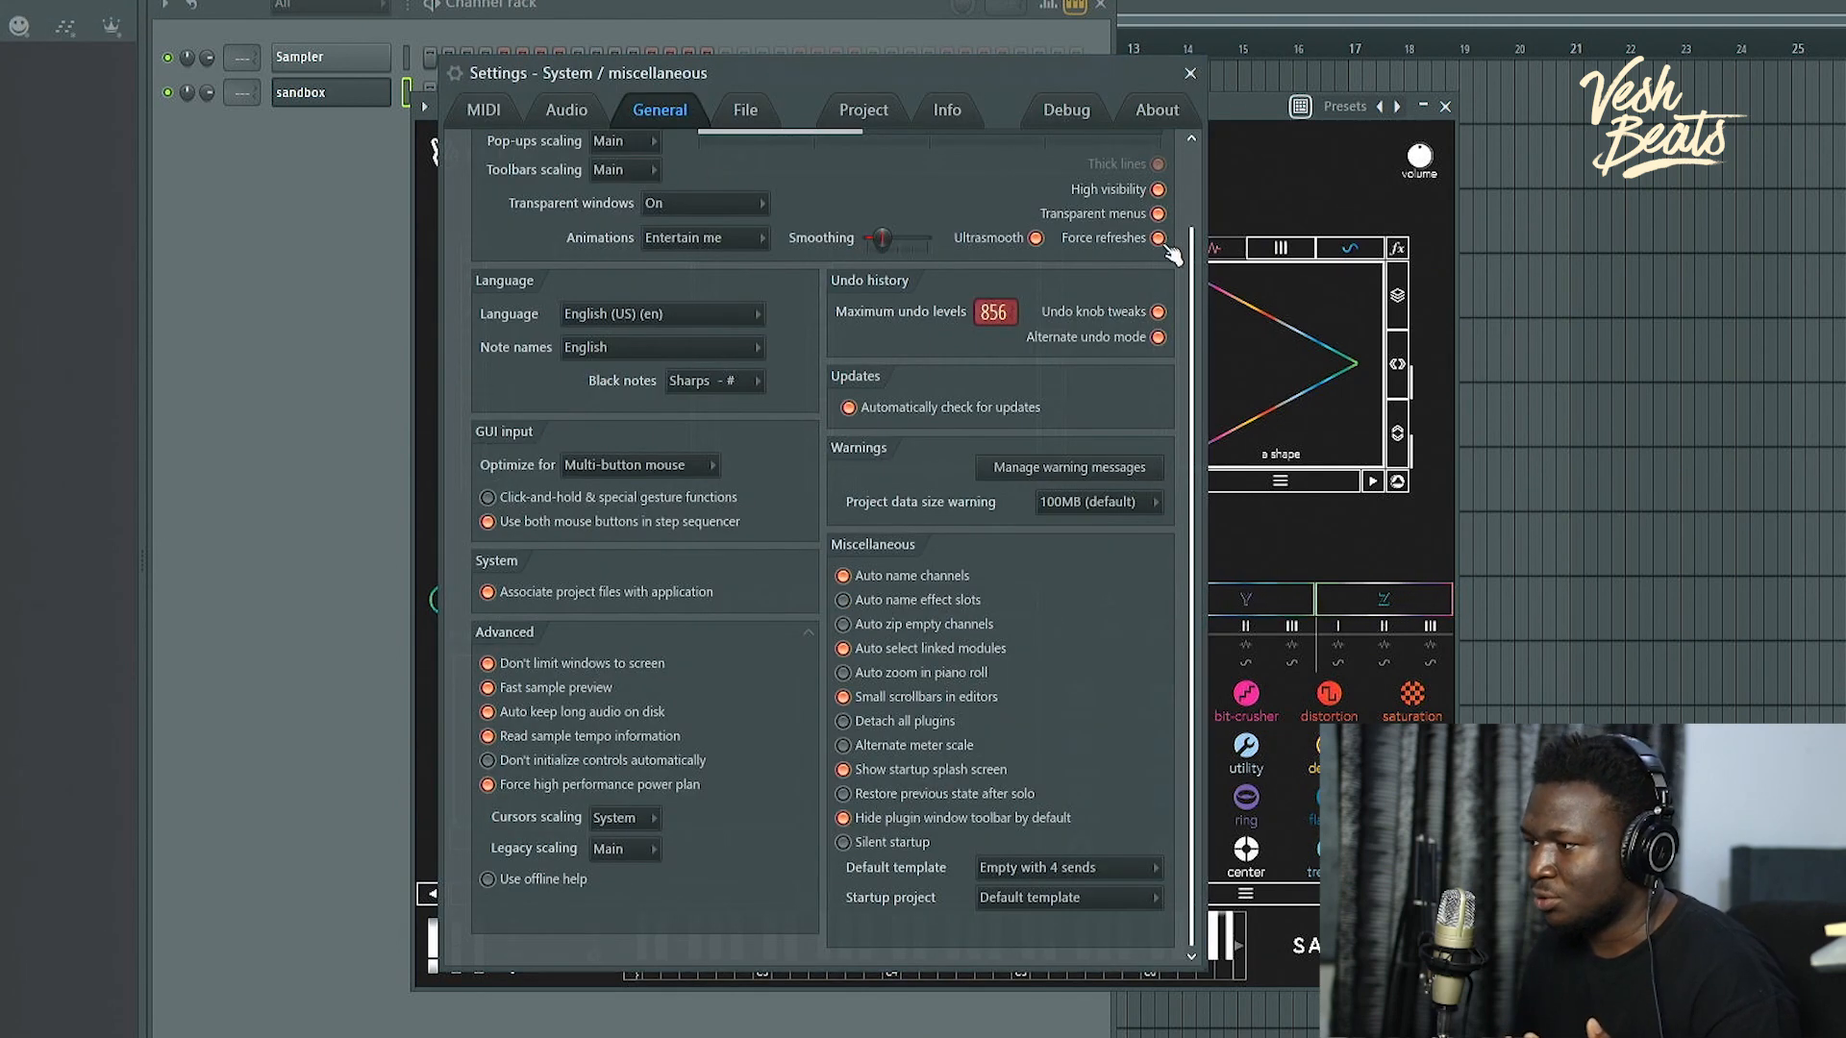
left_click(637, 192)
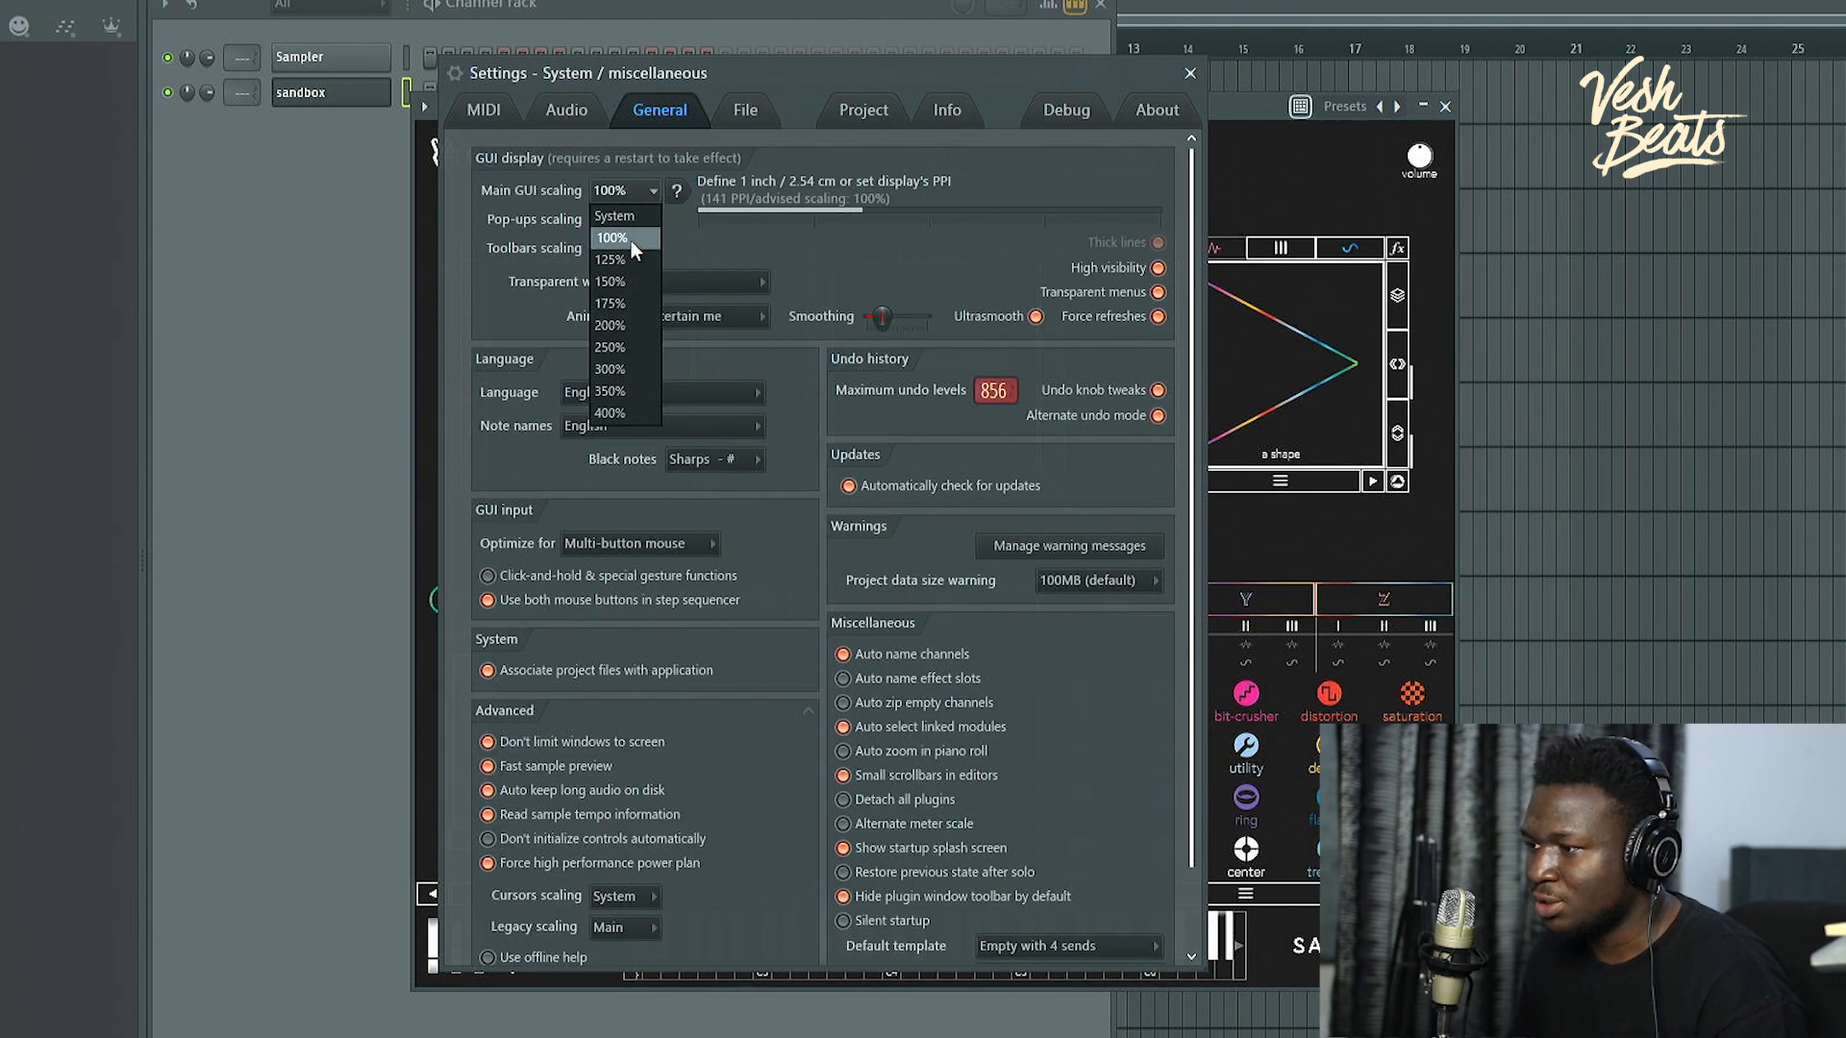
left_click(631, 217)
left_click(960, 598)
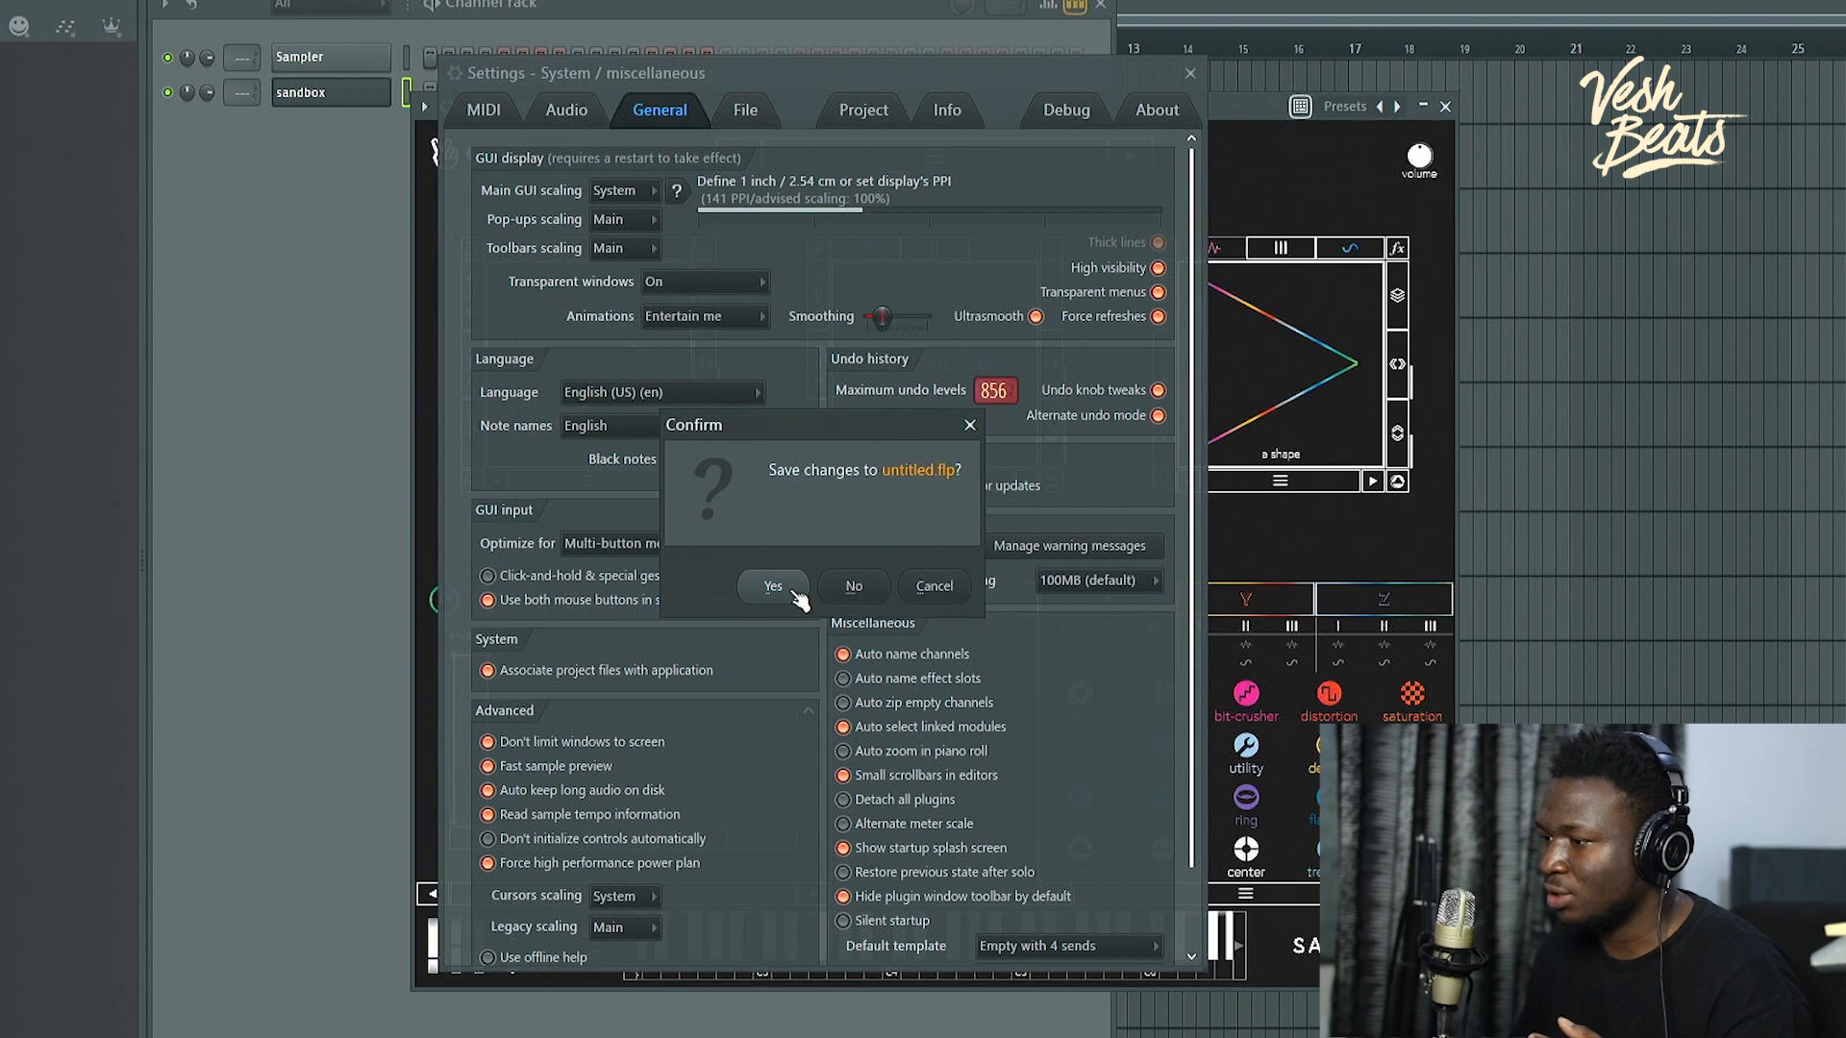
left_click(854, 587)
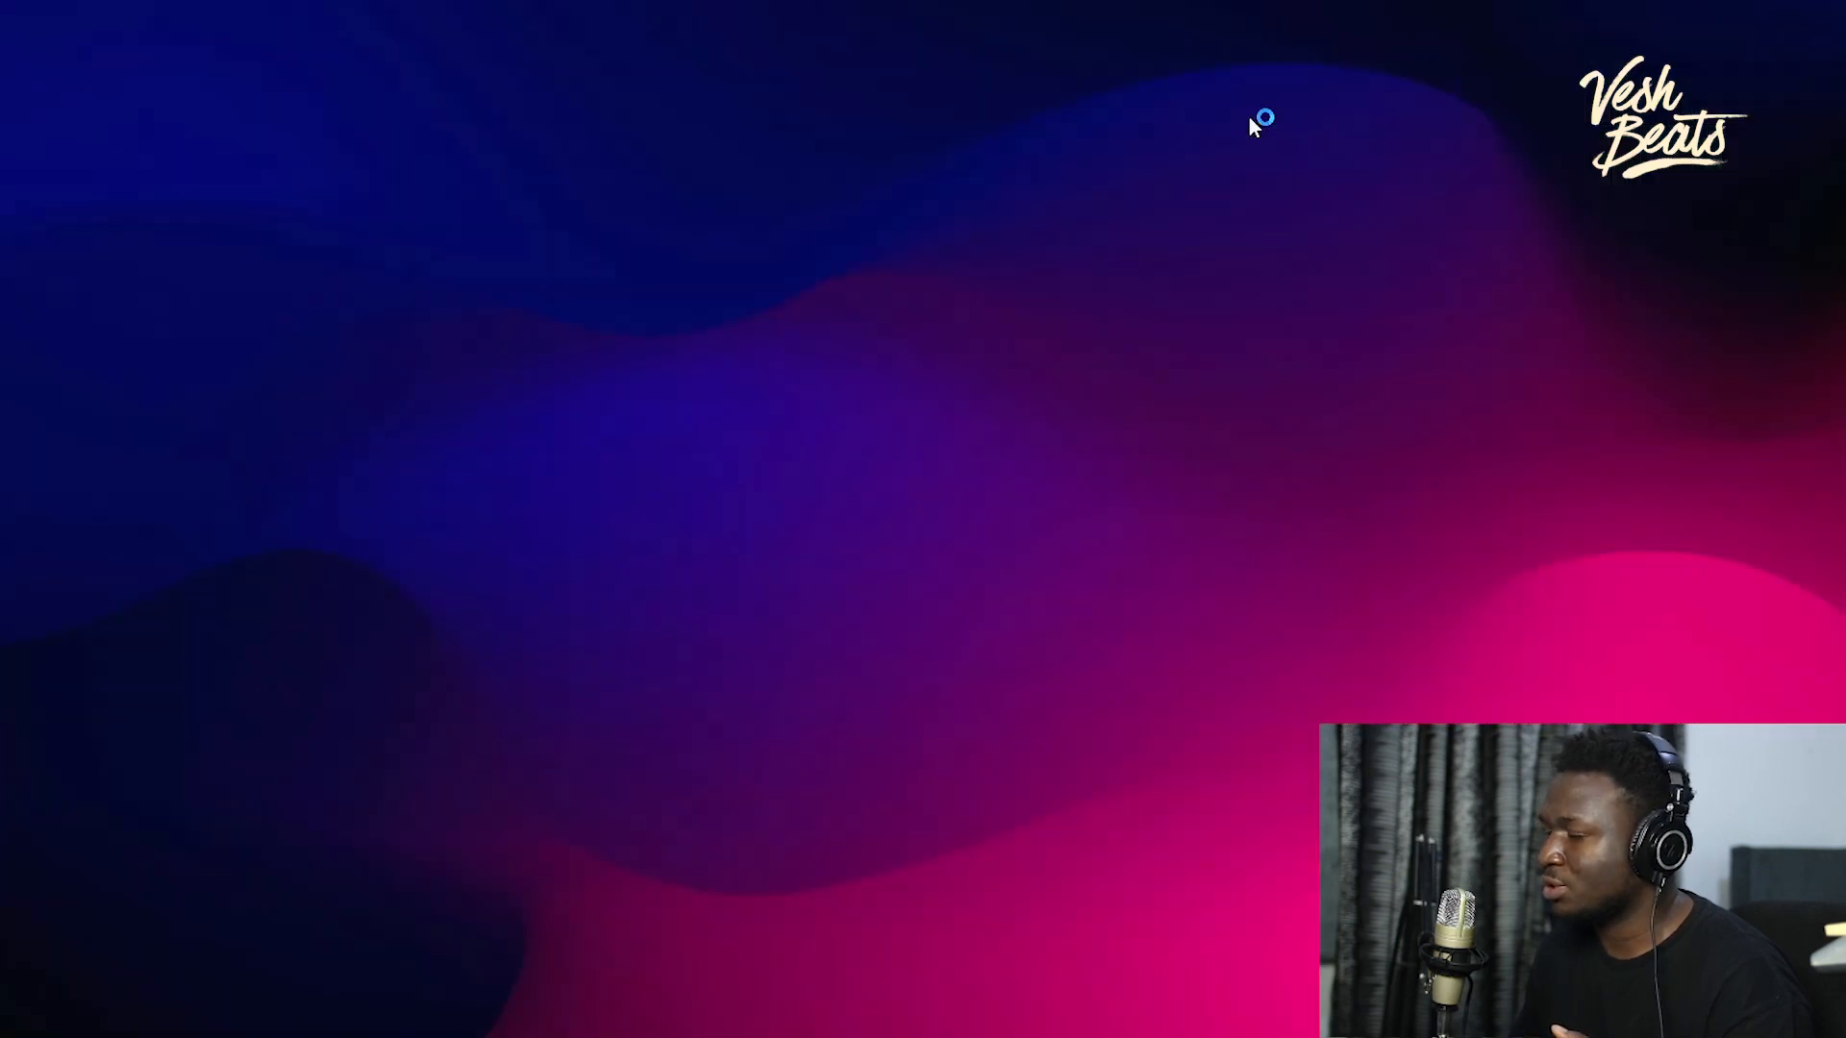
Step: Set the display scale to 125% (Recommended) in the Windows display settings
right_click(1256, 123)
left_click(1547, 310)
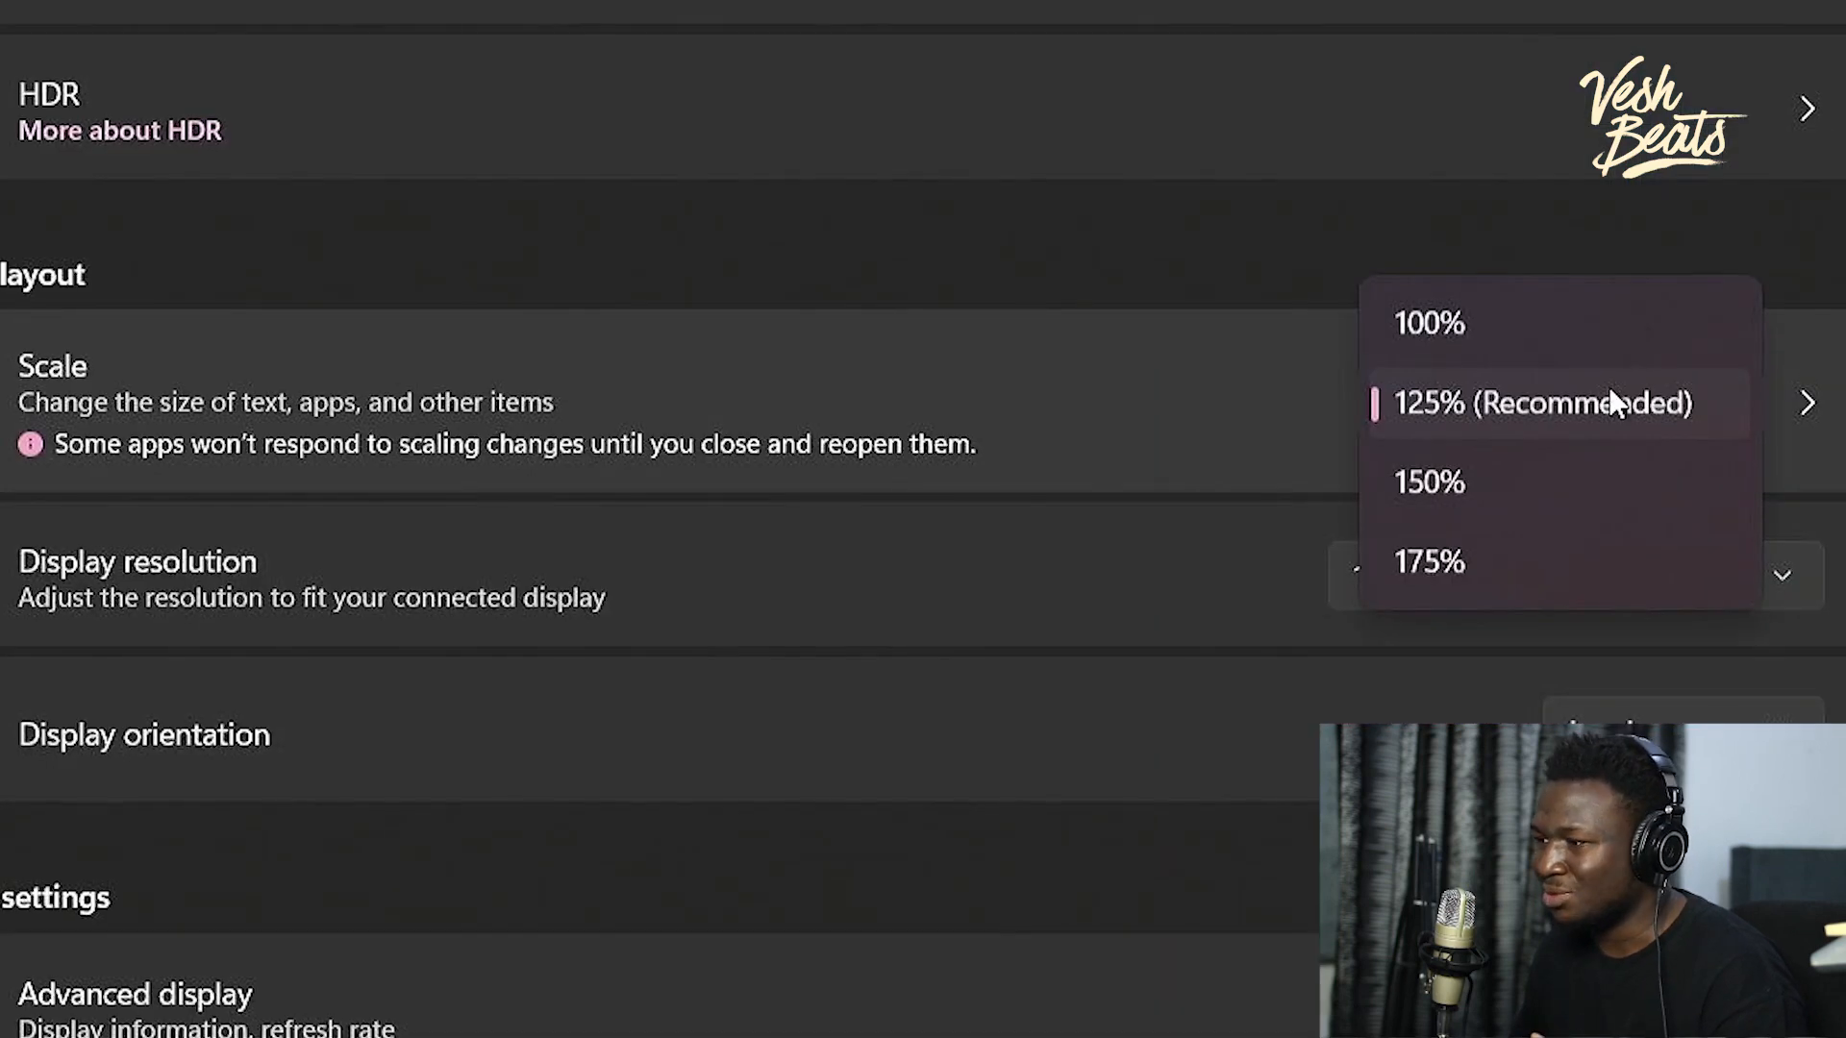
left_click(1608, 400)
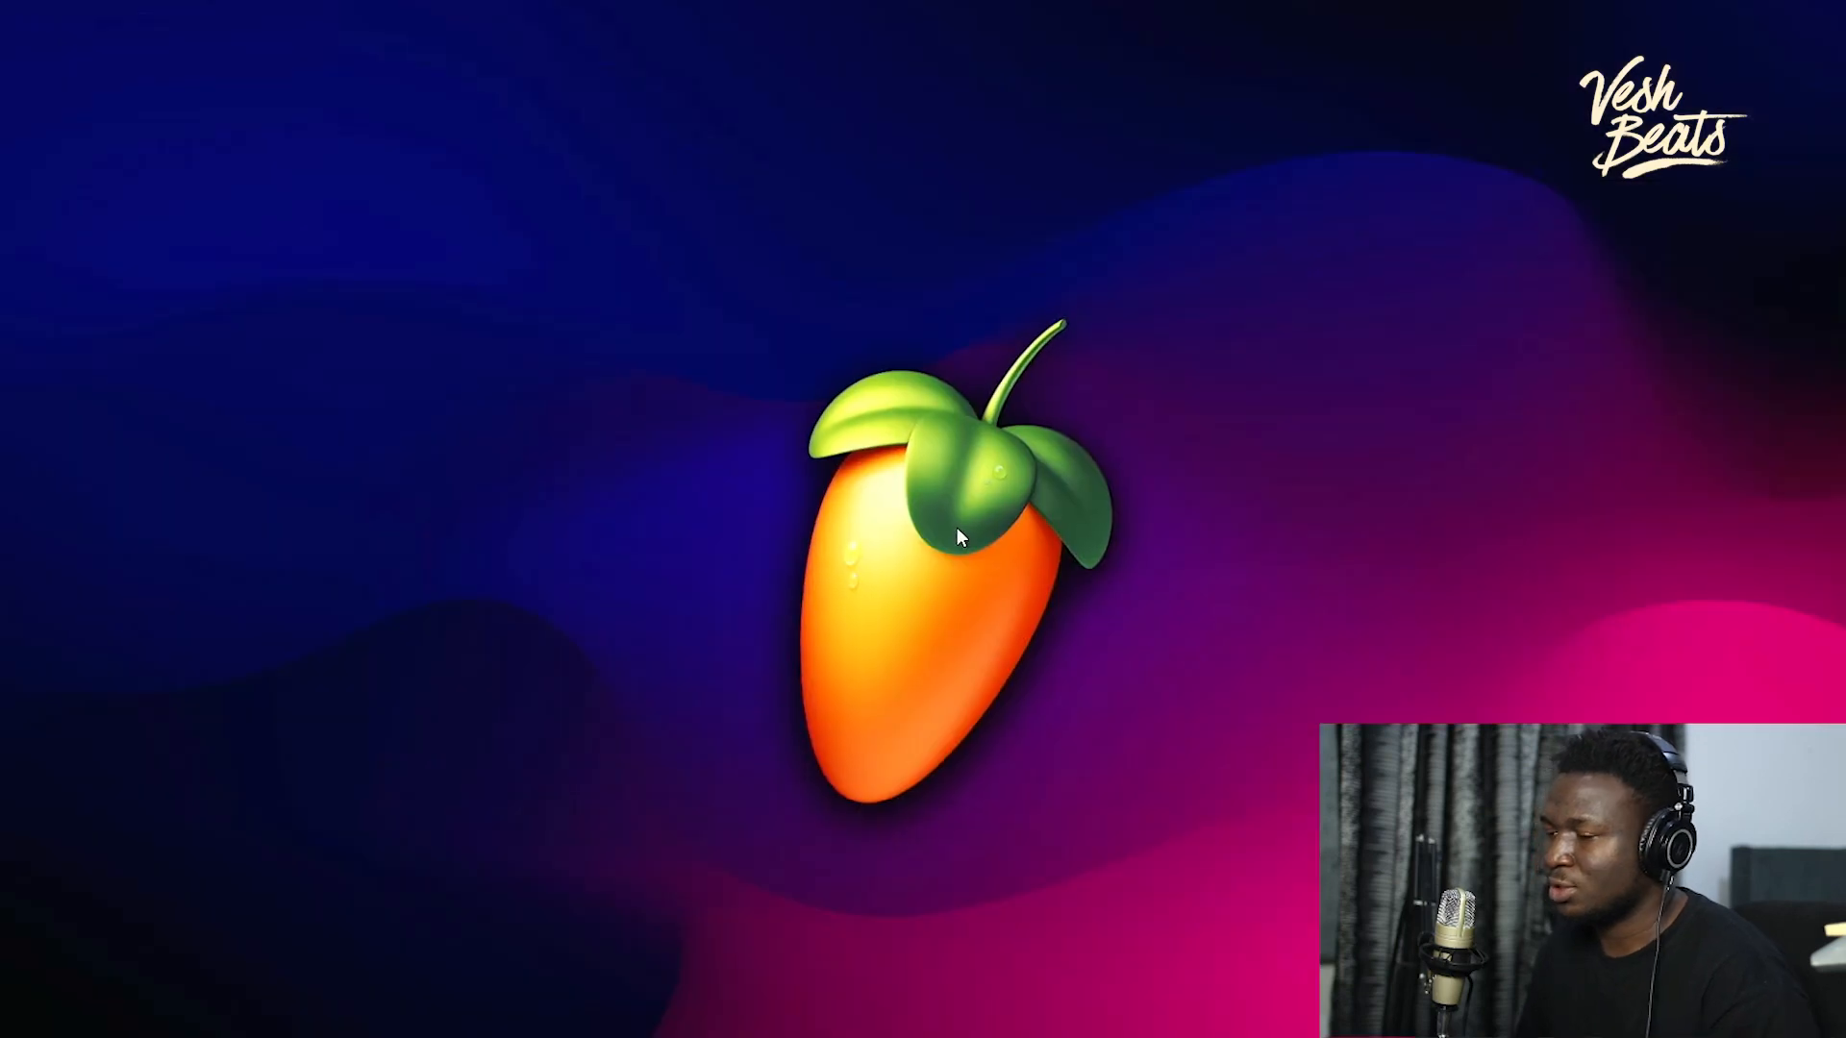
Step: Add the sandbox plugin from the plugin database to the channel rack and move its window higher up
scroll(142, 962, "down", 15)
scroll(145, 961, "down", 15)
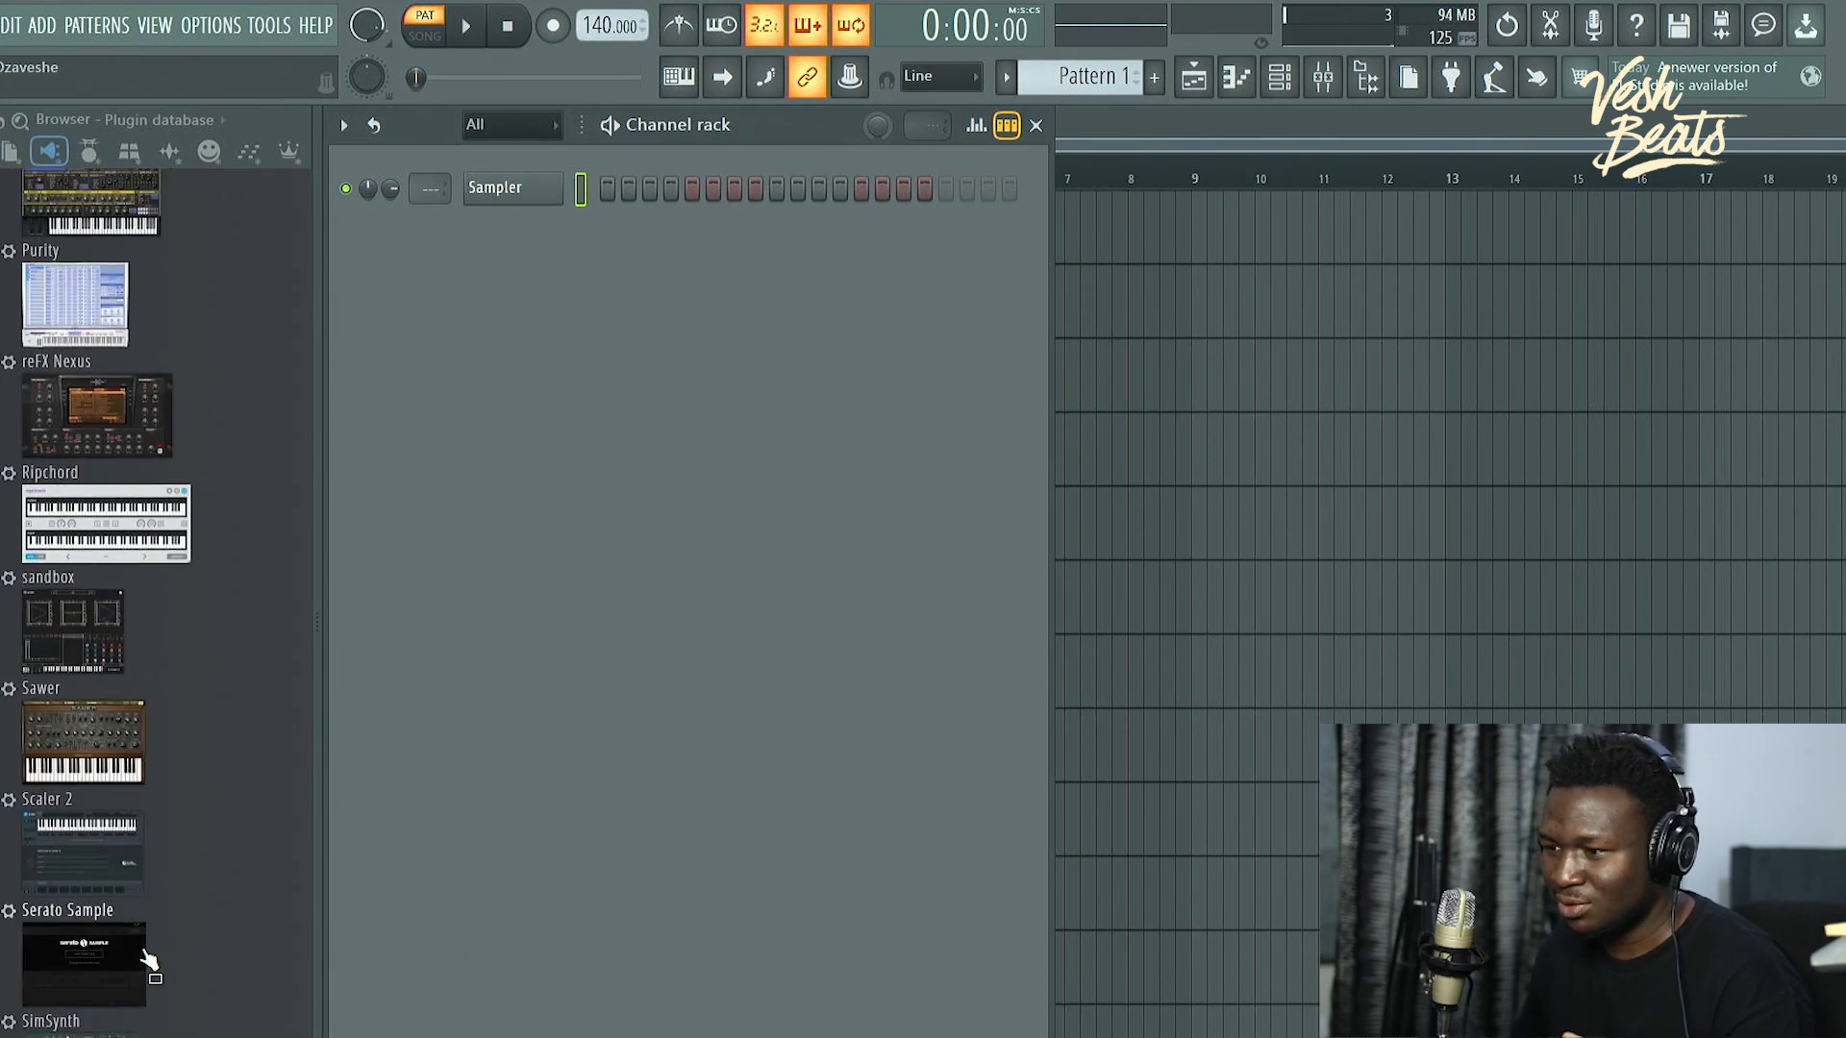
left_click_drag(96, 625, 703, 315)
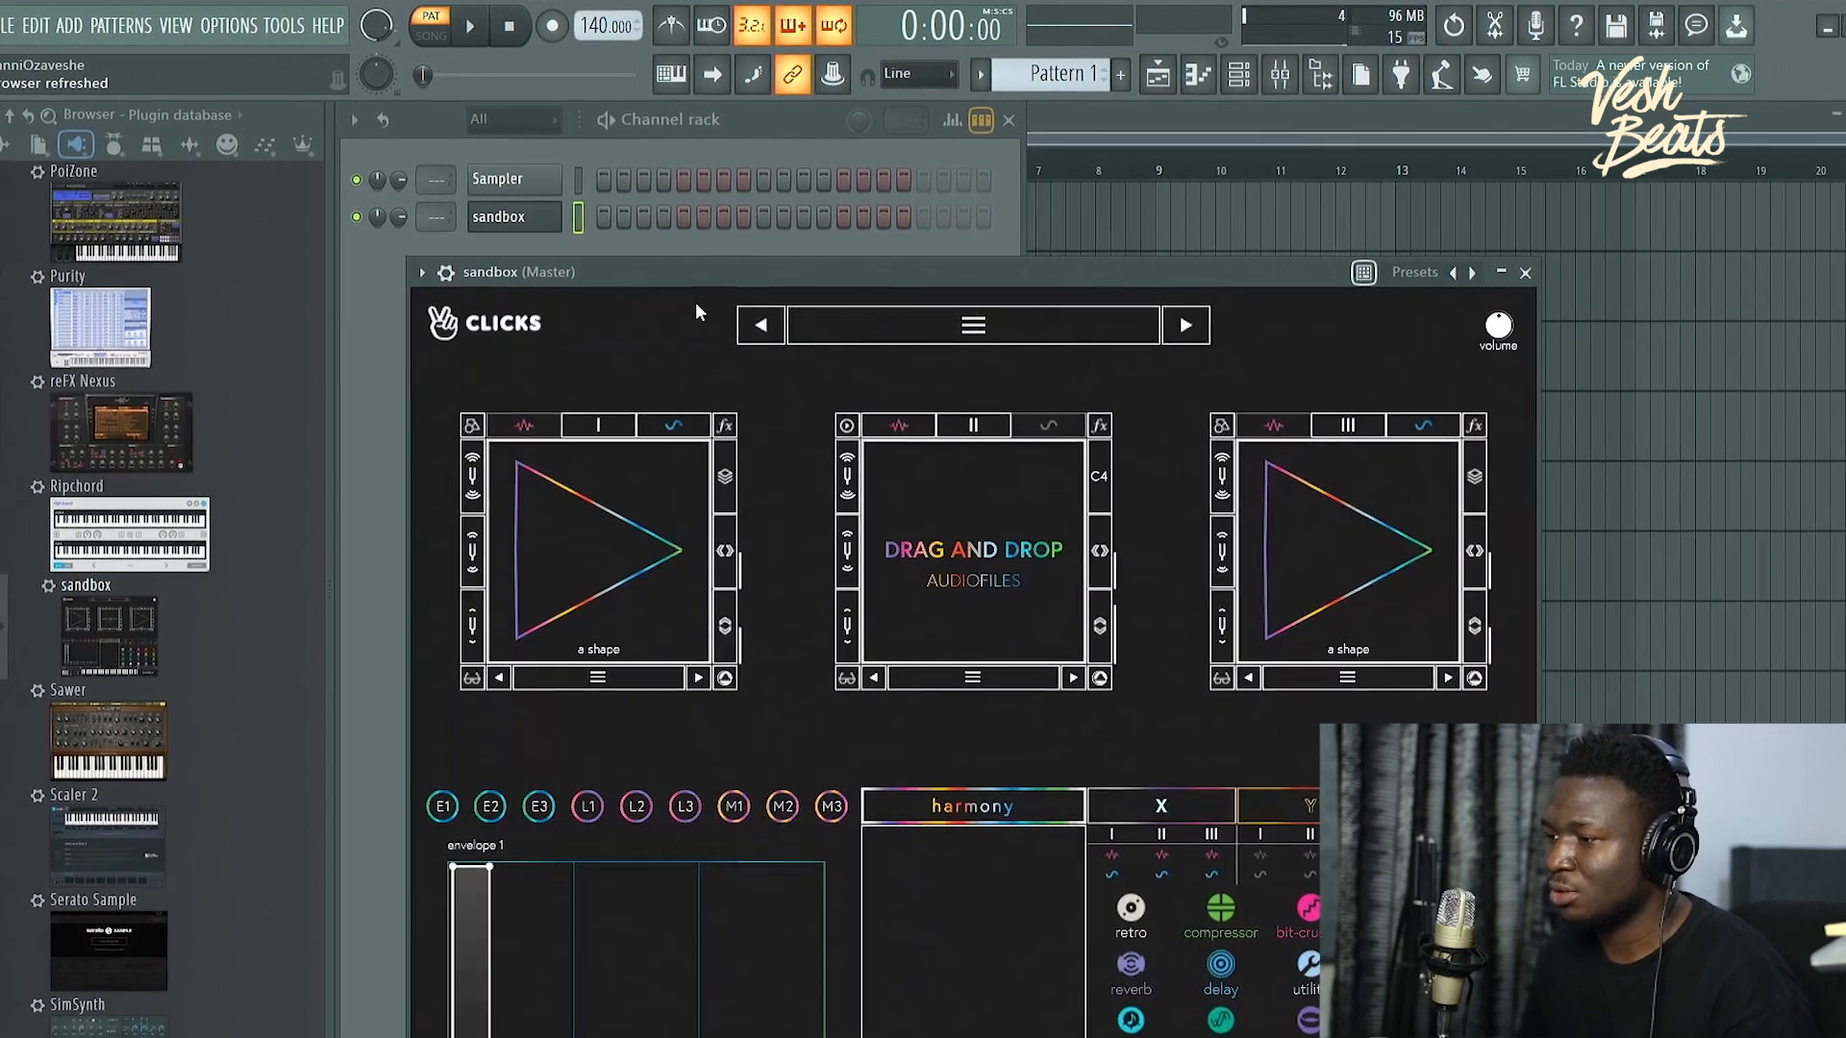
left_click_drag(712, 266, 764, 112)
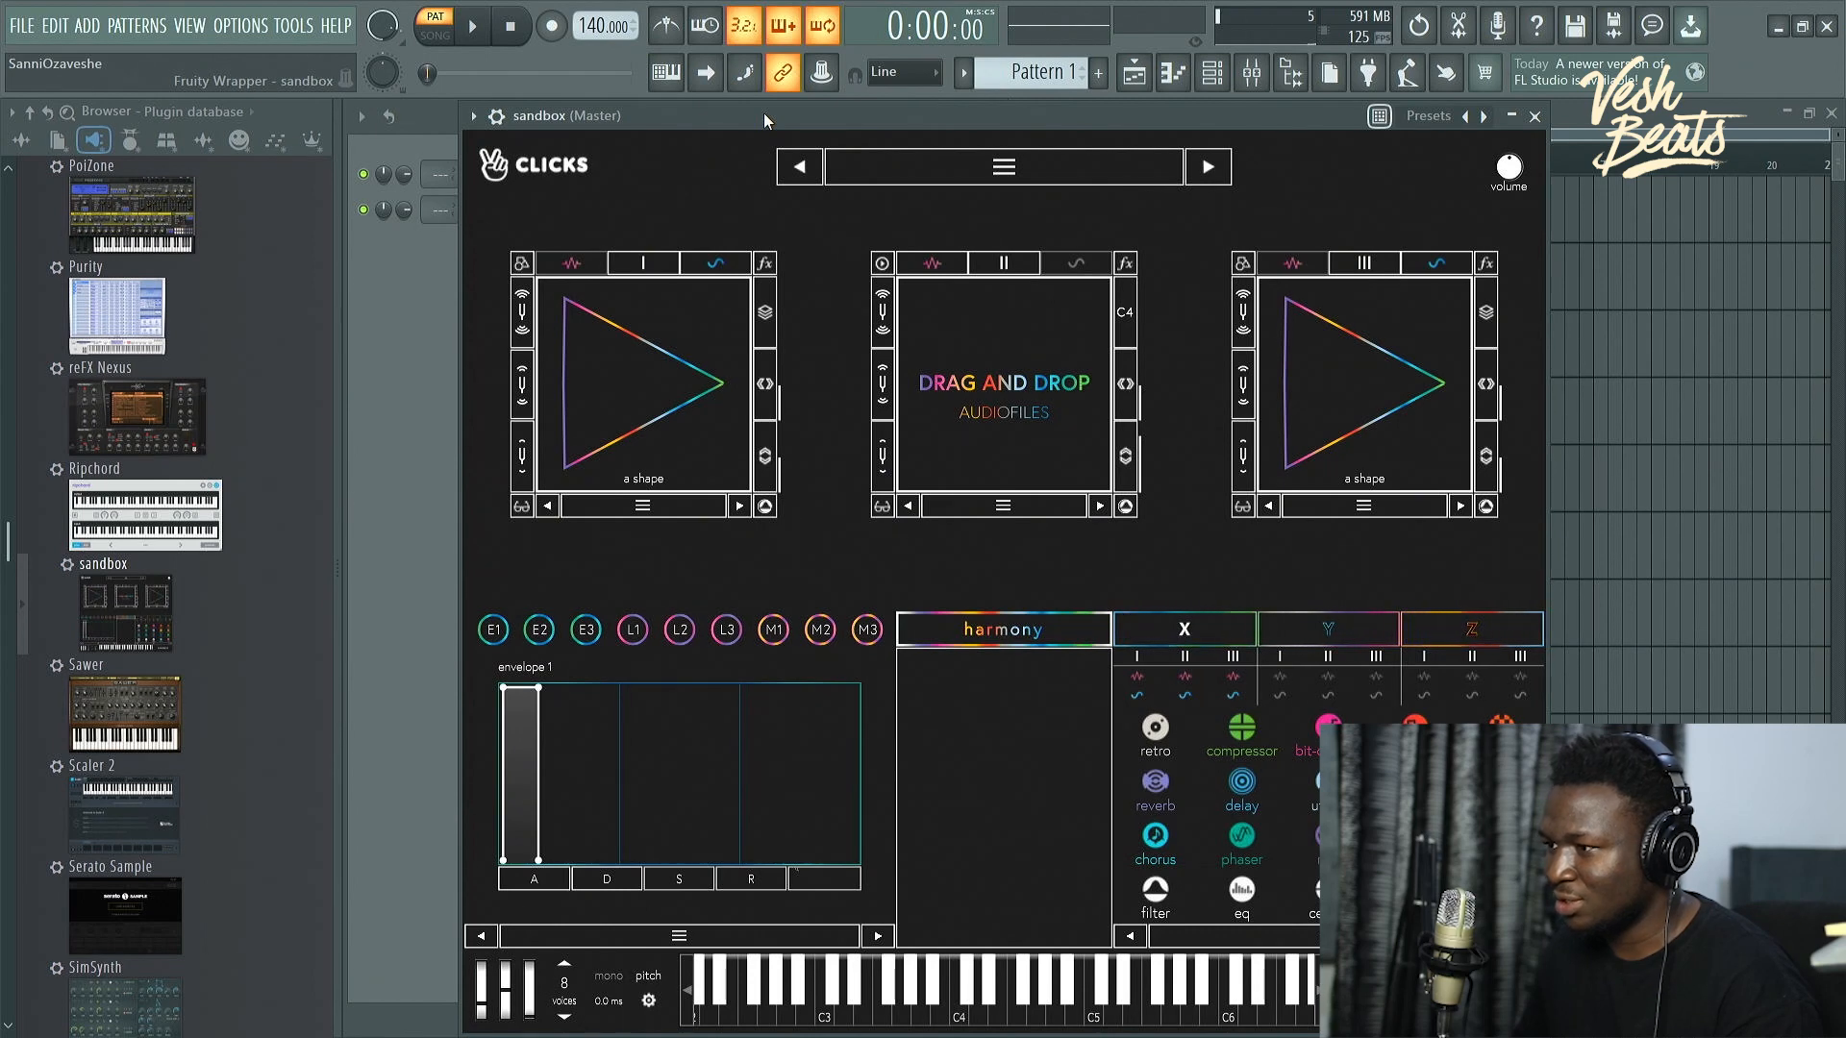
mouse_move(764, 112)
left_mouse_down()
mouse_move(700, 158)
mouse_move(695, 106)
mouse_move(753, 121)
left_mouse_up()
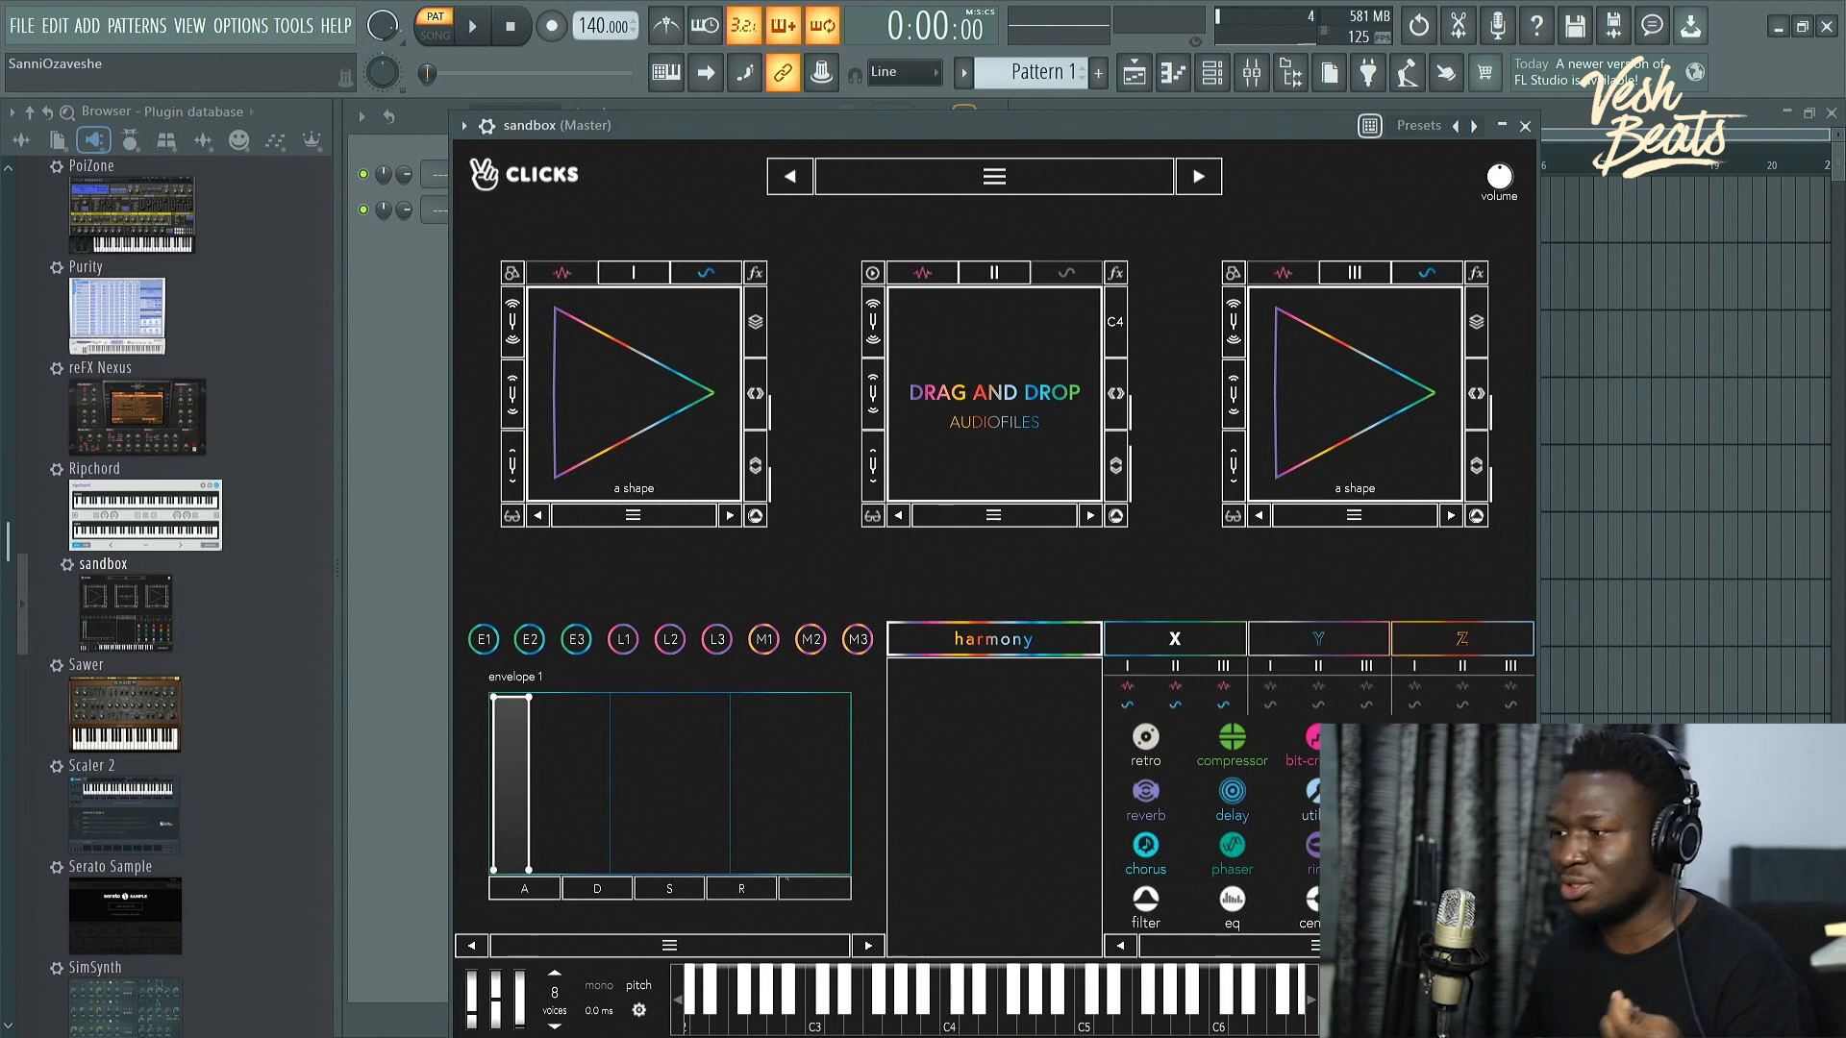
Step: Narrow the browser and place the Sandbox window beside it so that the whole plugin fits in view
left_click_drag(1112, 129, 982, 108)
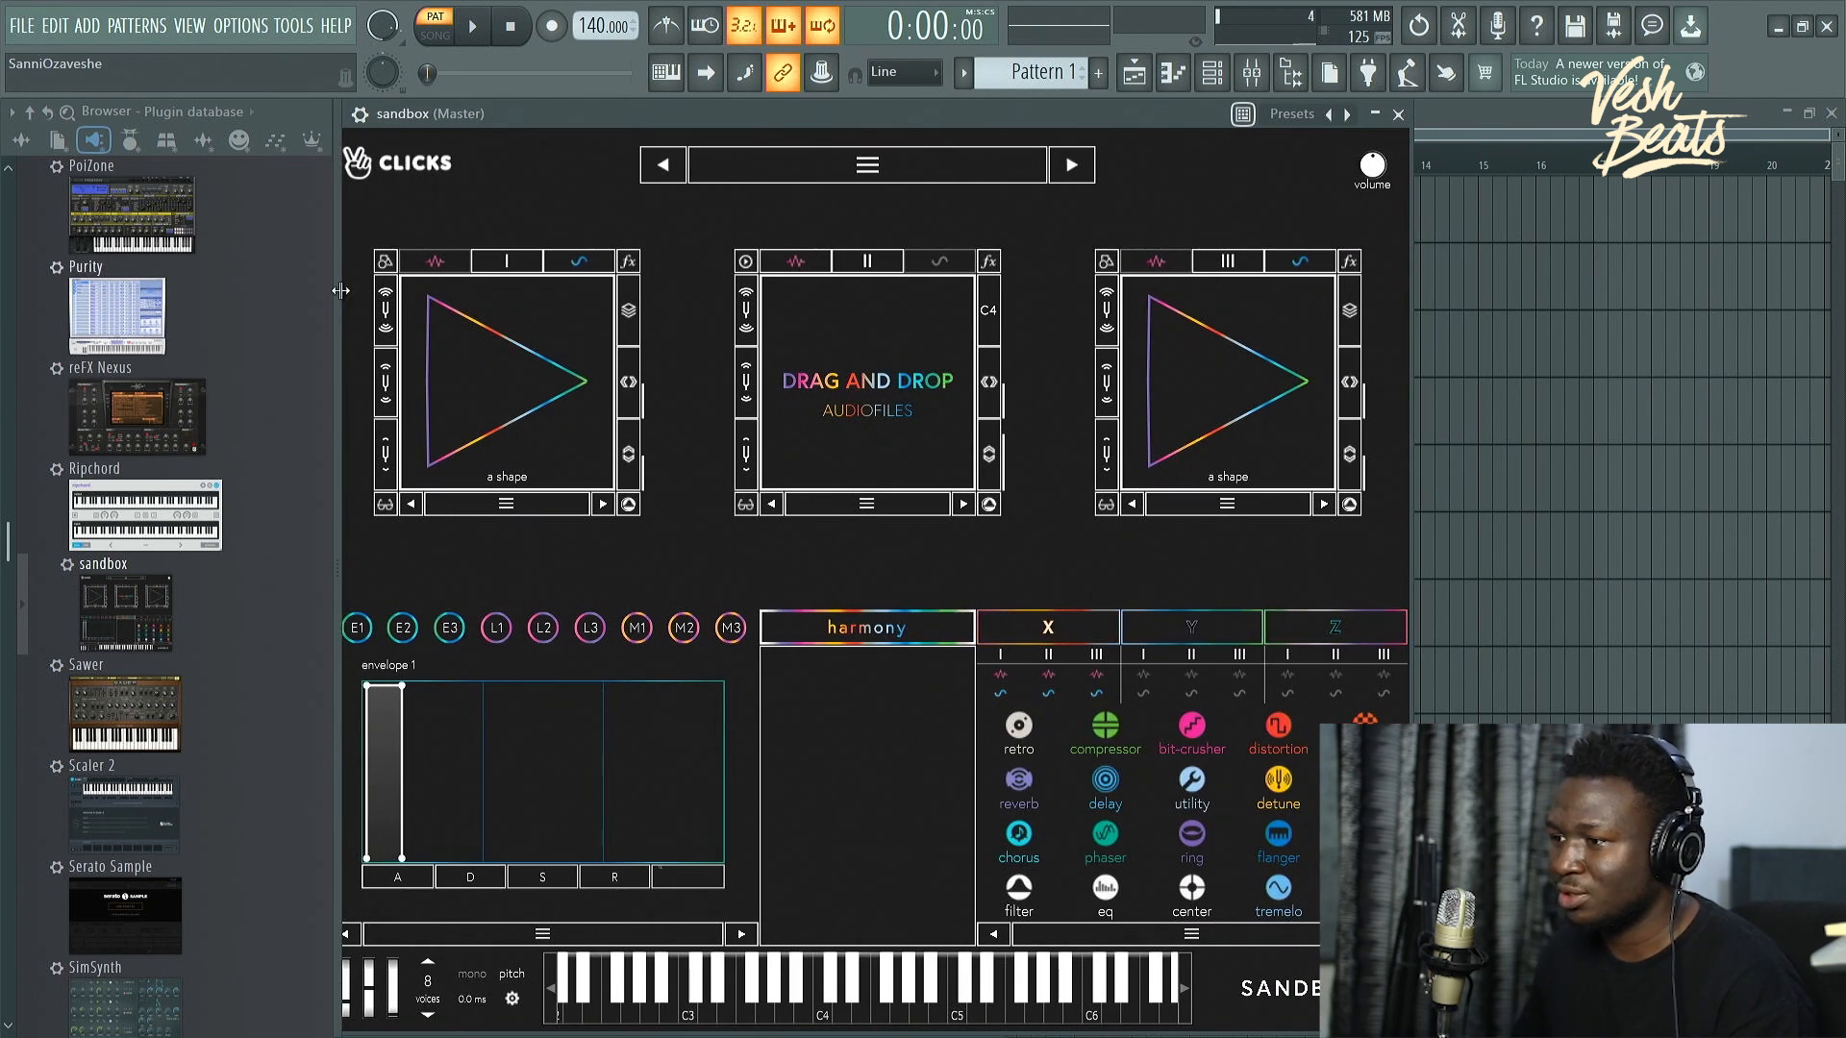
left_click_drag(333, 301, 247, 281)
left_click_drag(569, 117, 580, 115)
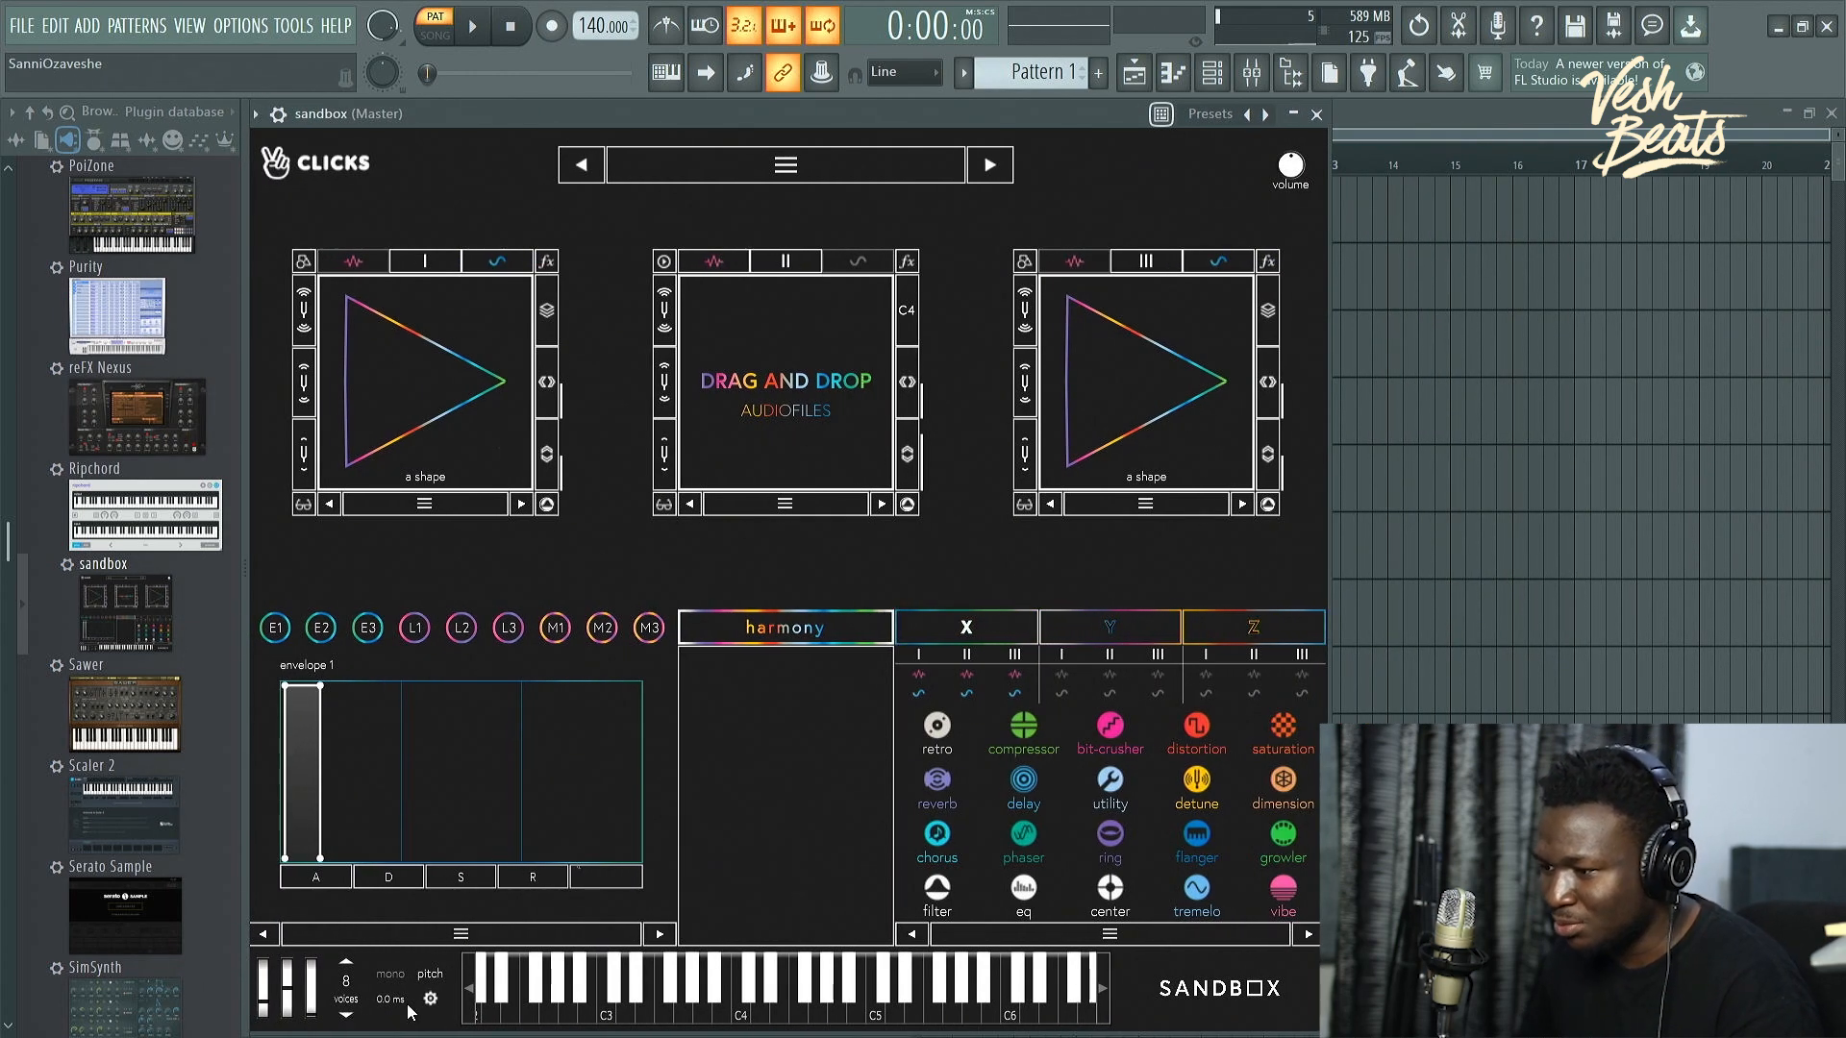
Step: Check Sandbox's version and subscription status on its welcome page and return to the synth
left_click(1213, 1000)
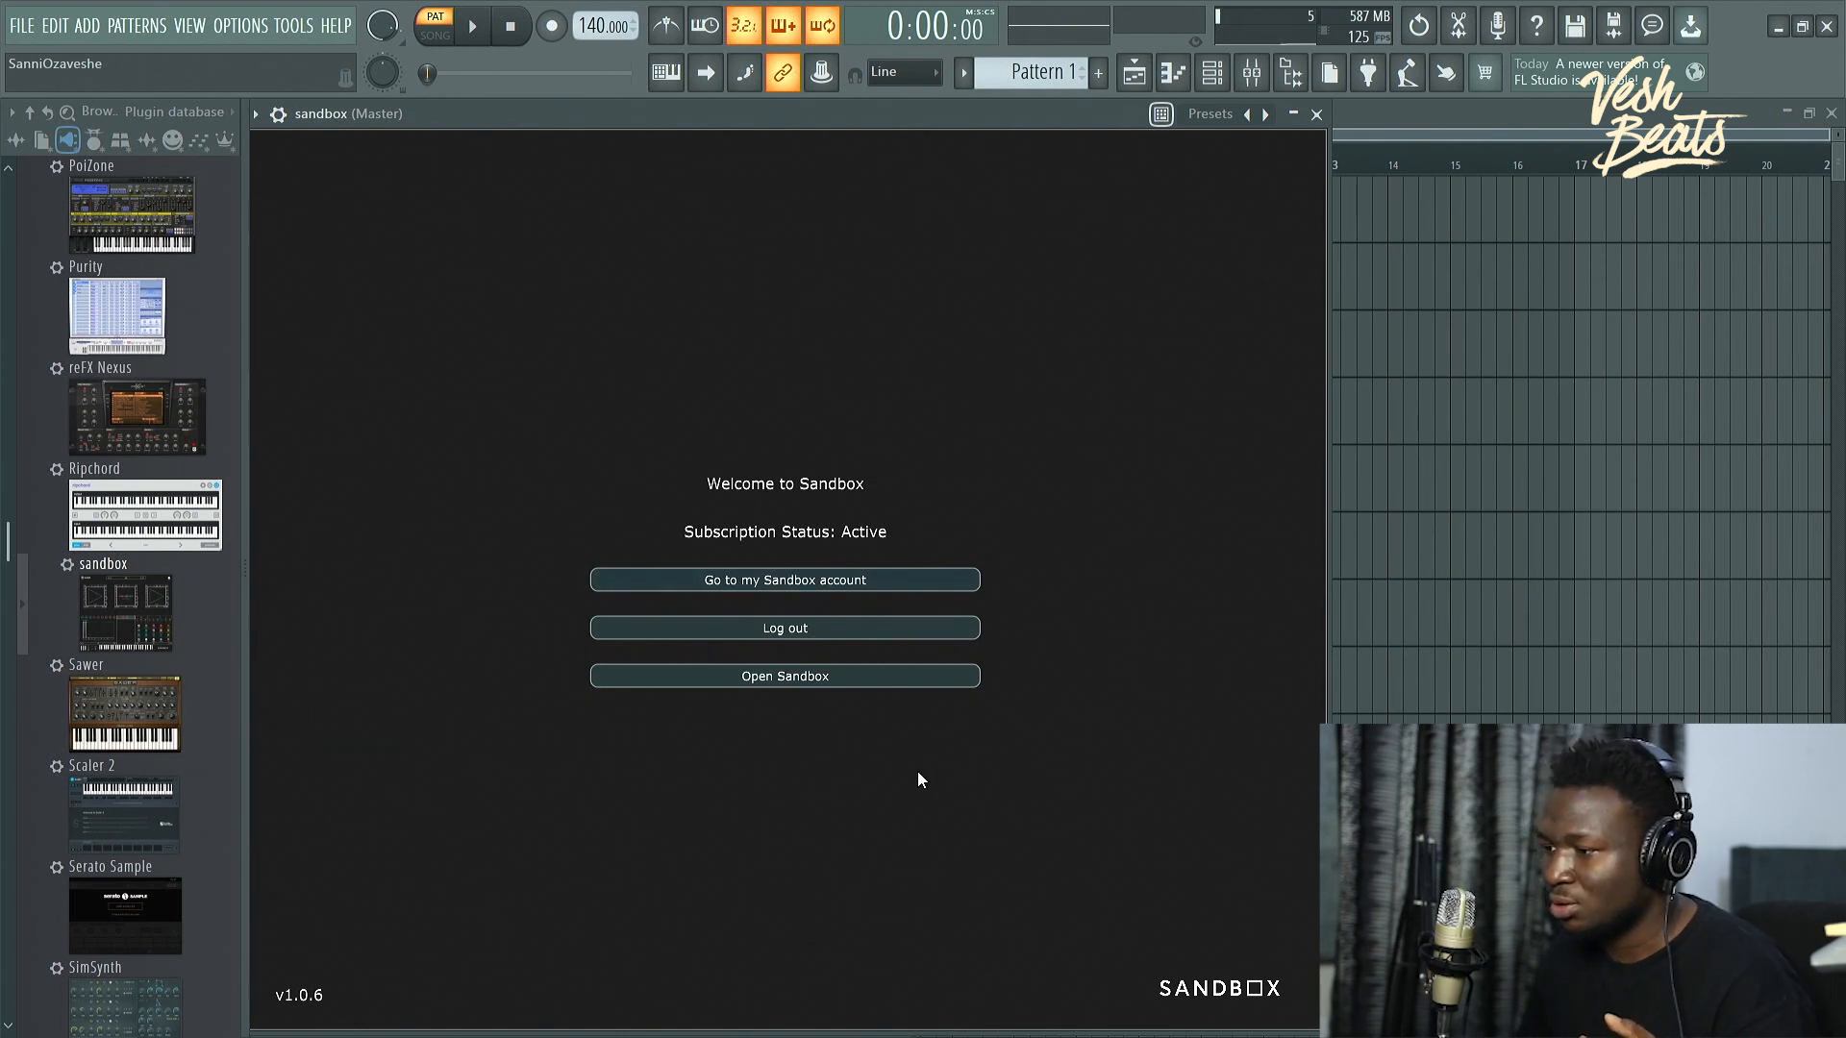
left_click(766, 679)
Step: Load the Bells & Vibes - Haunted preset in Sandbox and open its harmony section
left_click_drag(1291, 167, 1290, 164)
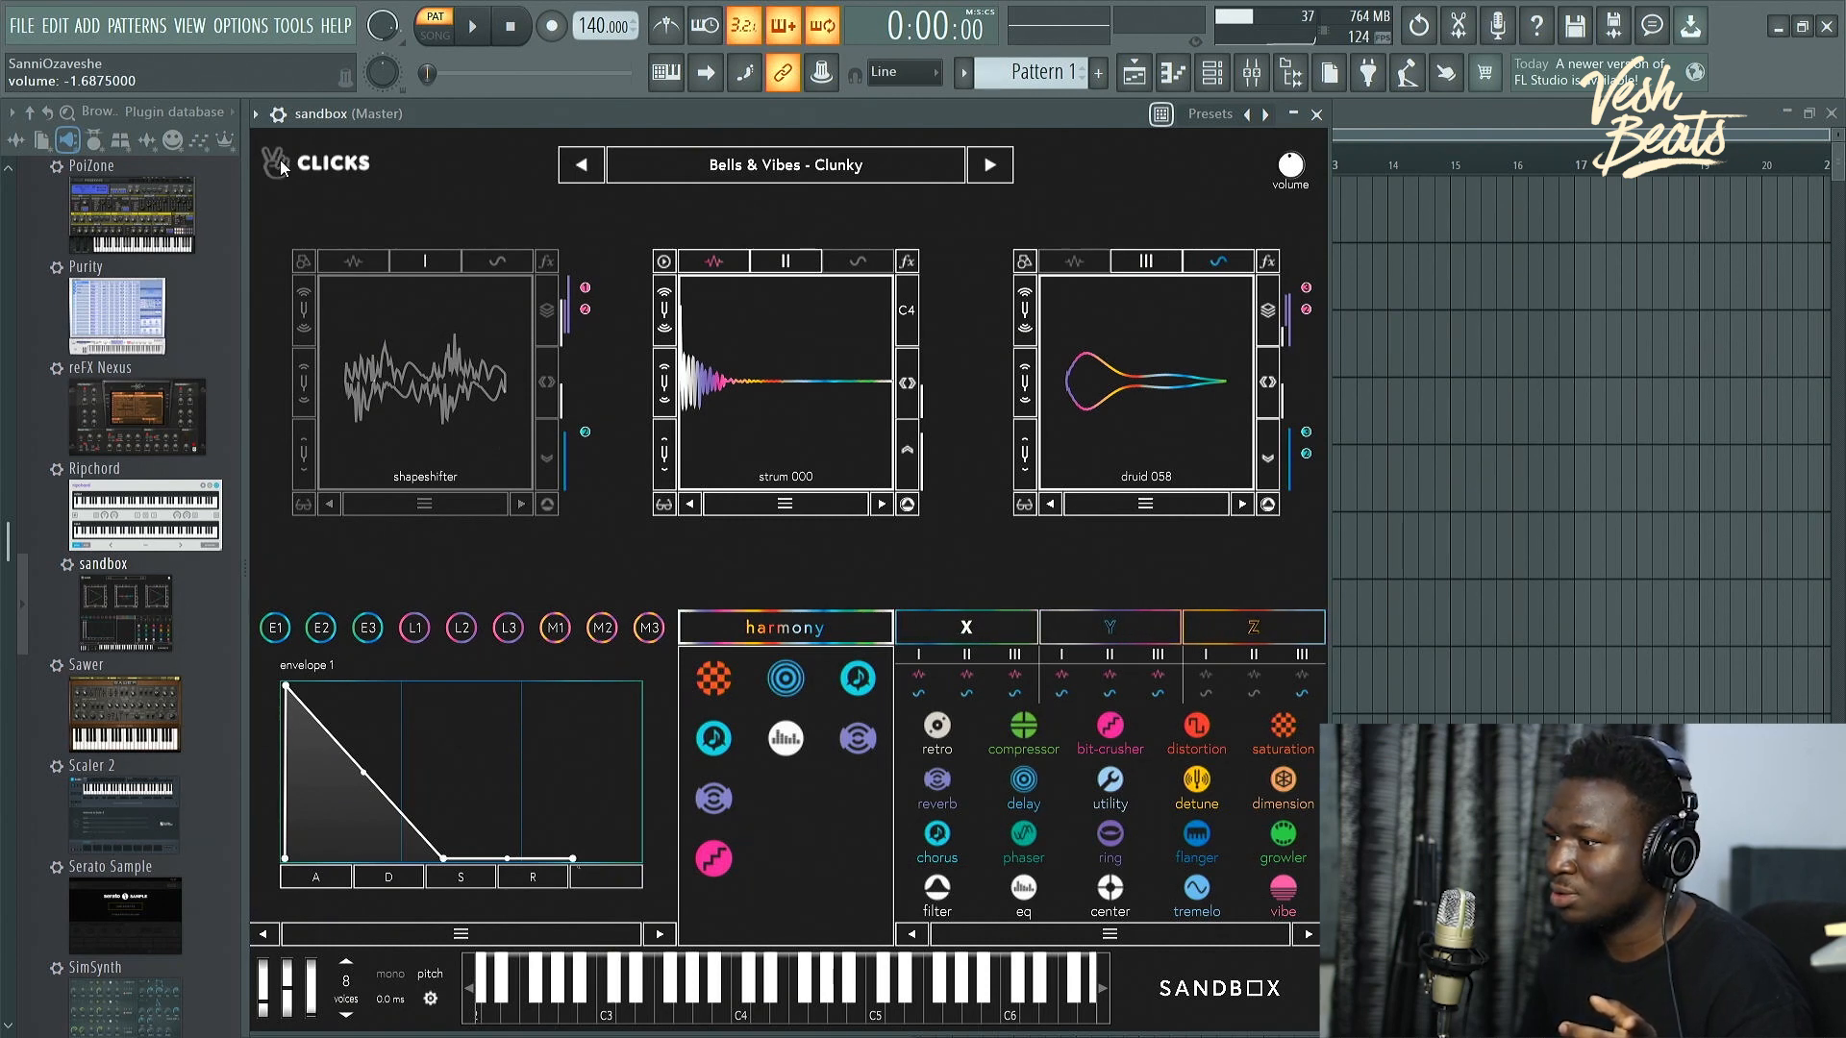
left_click(278, 171)
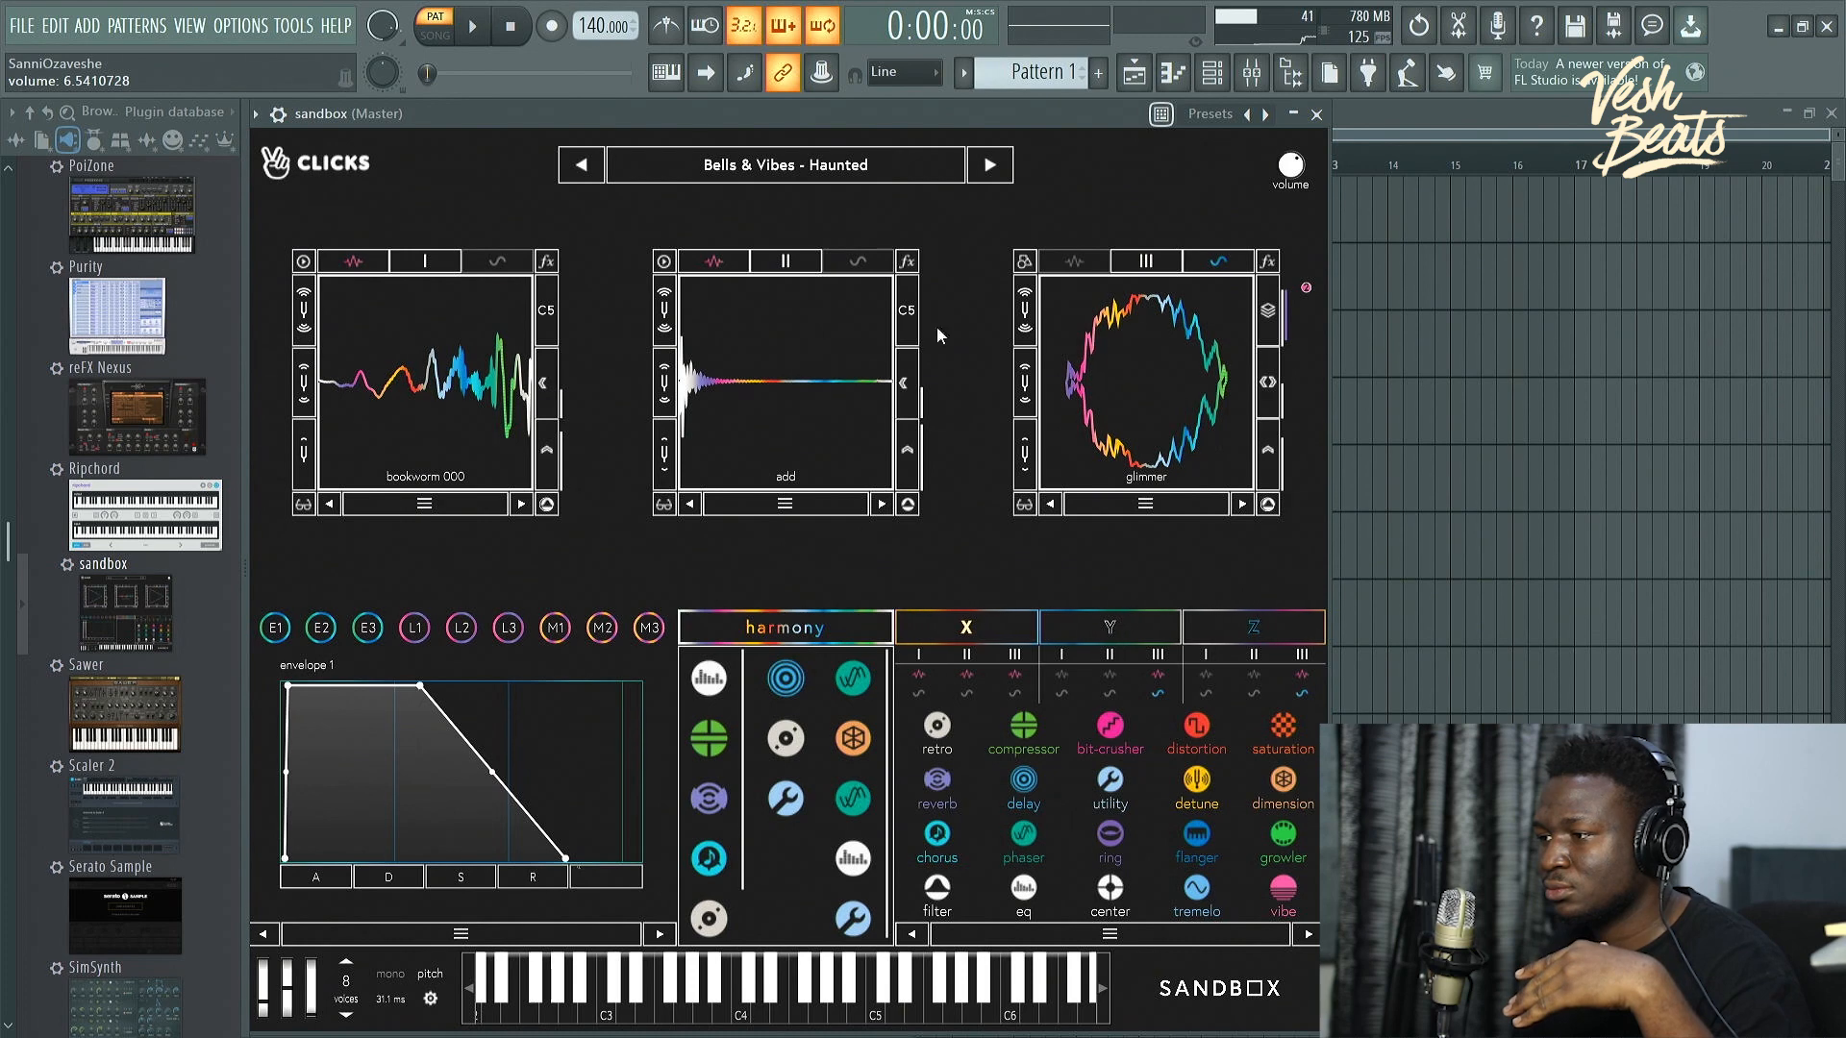
left_click(798, 629)
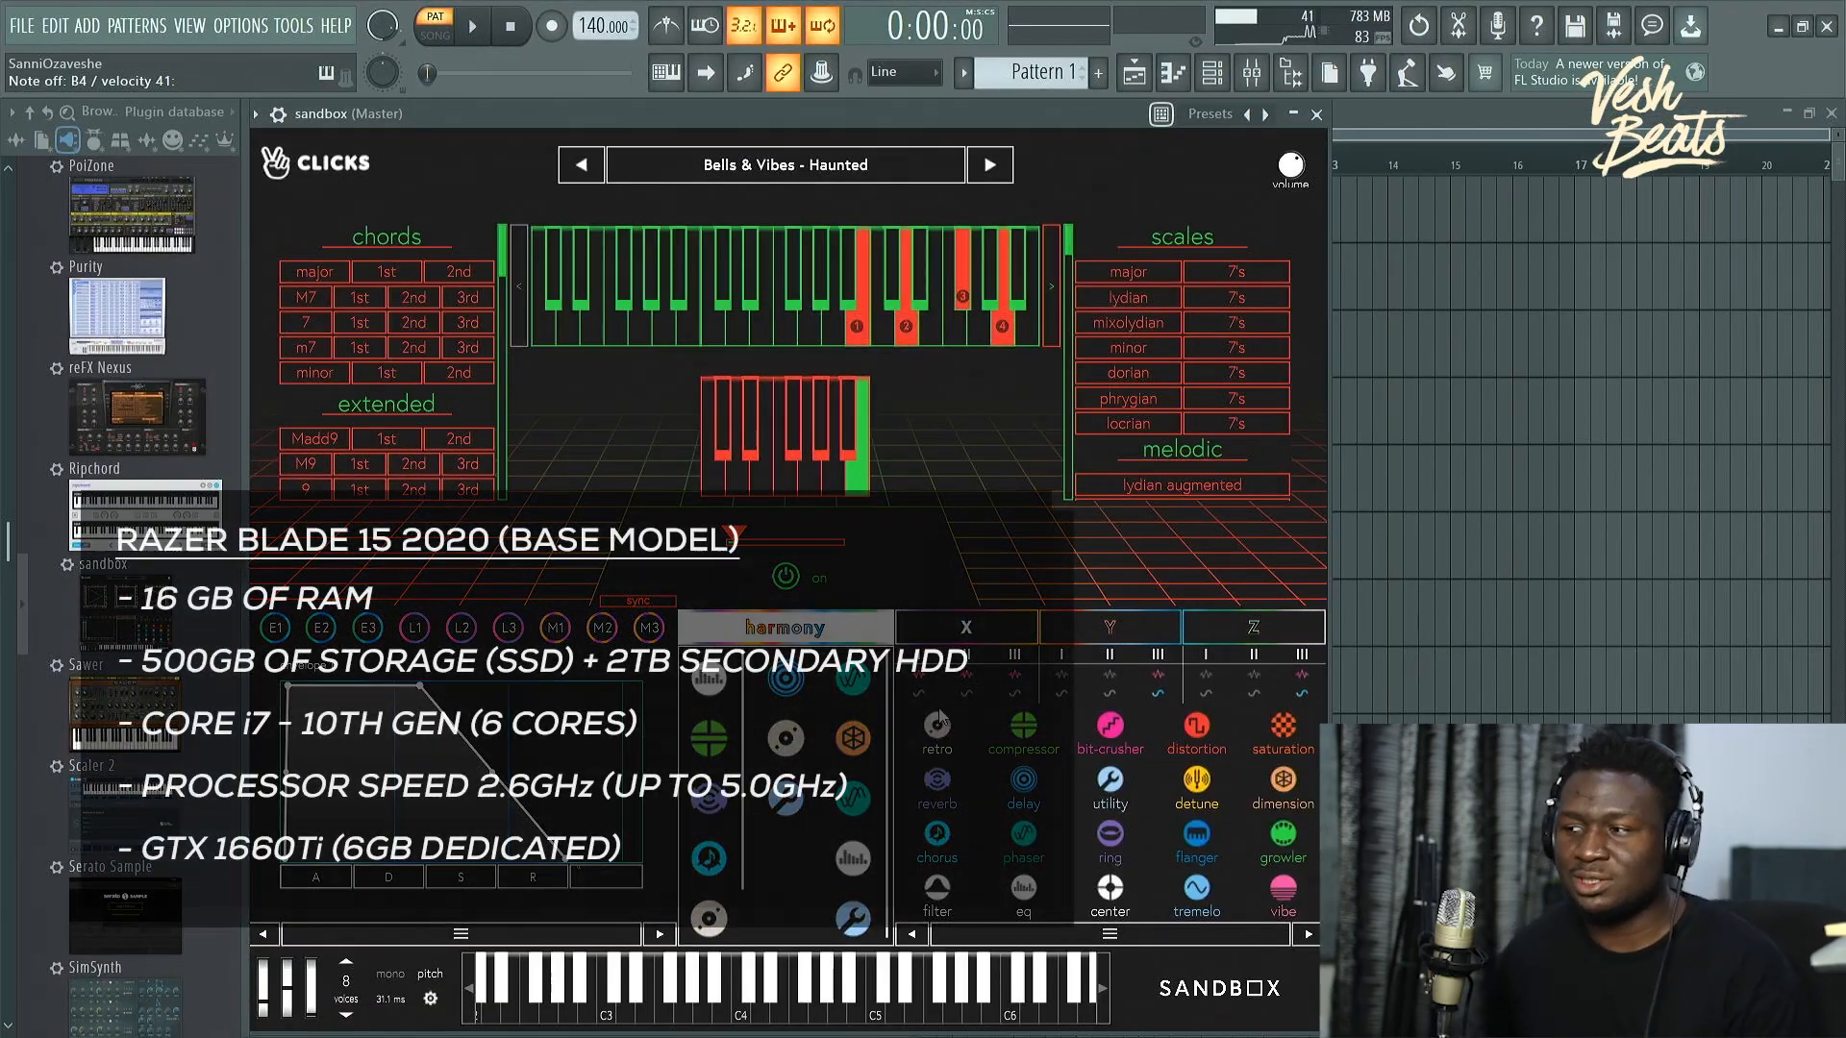
left_click_drag(870, 119, 884, 119)
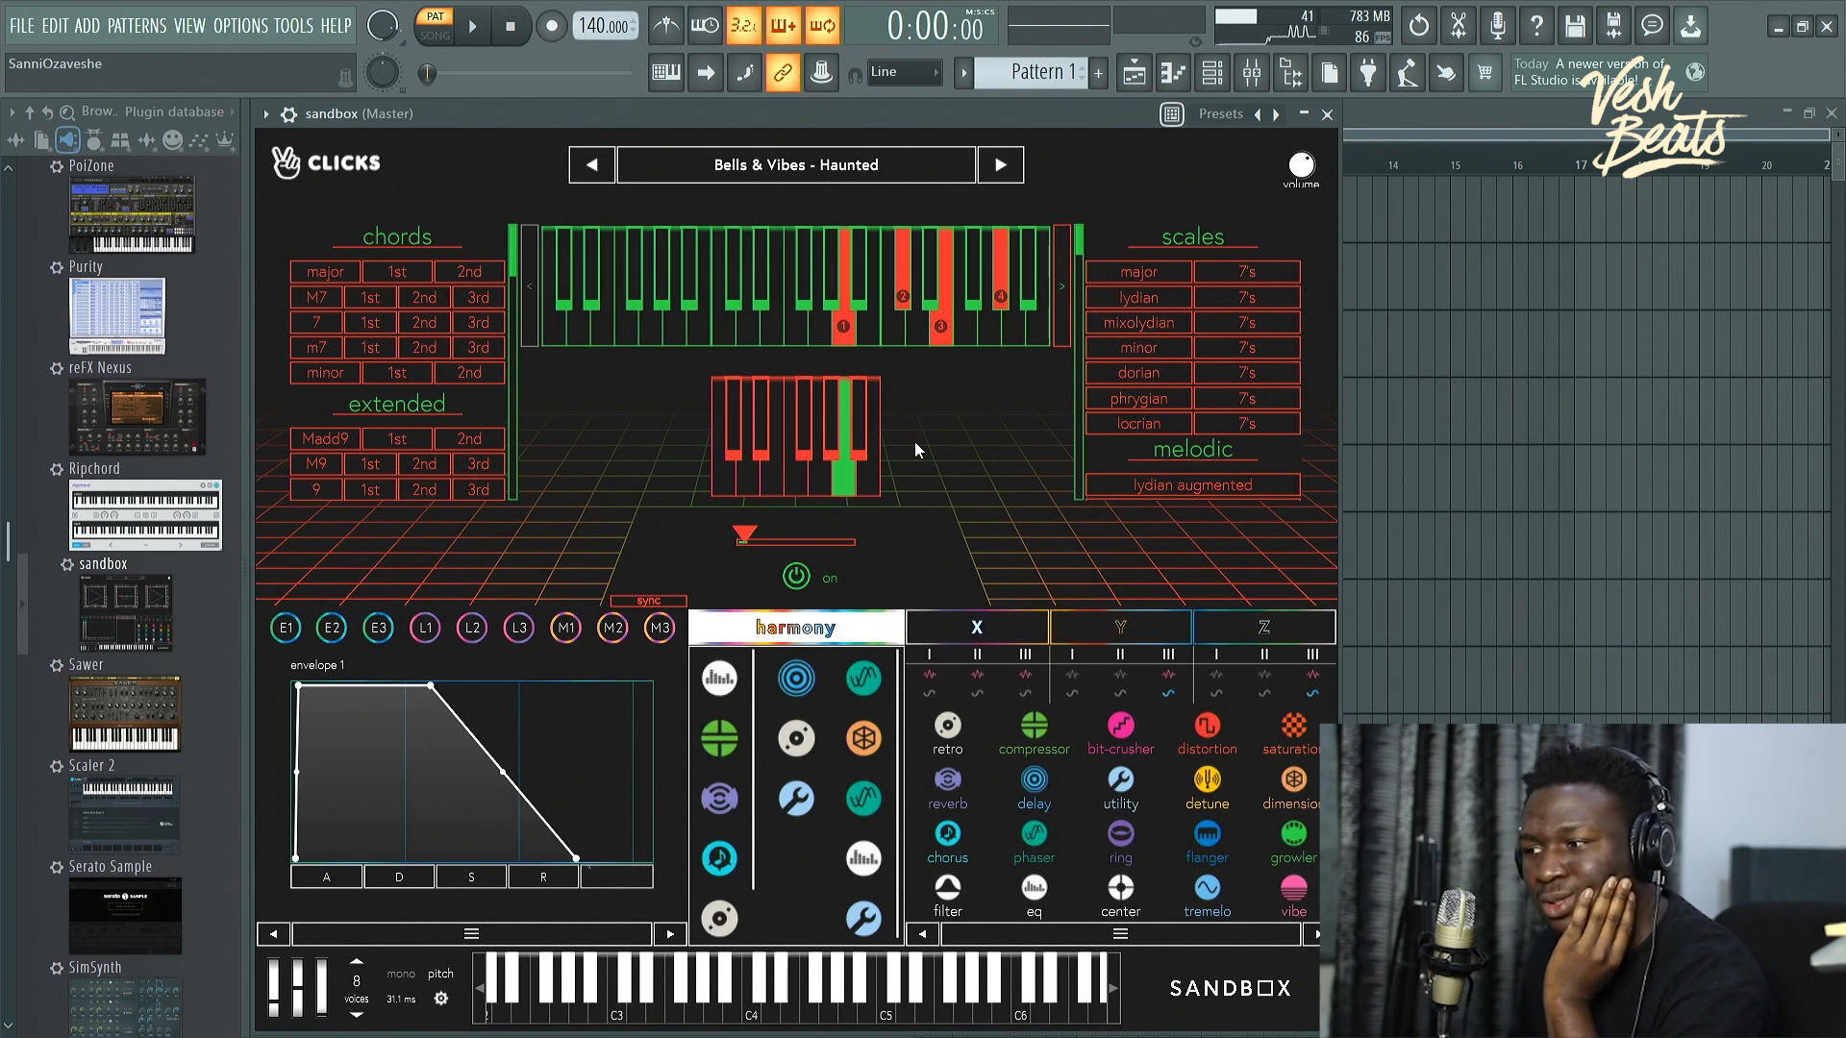
scroll(202, 555, "up", 9)
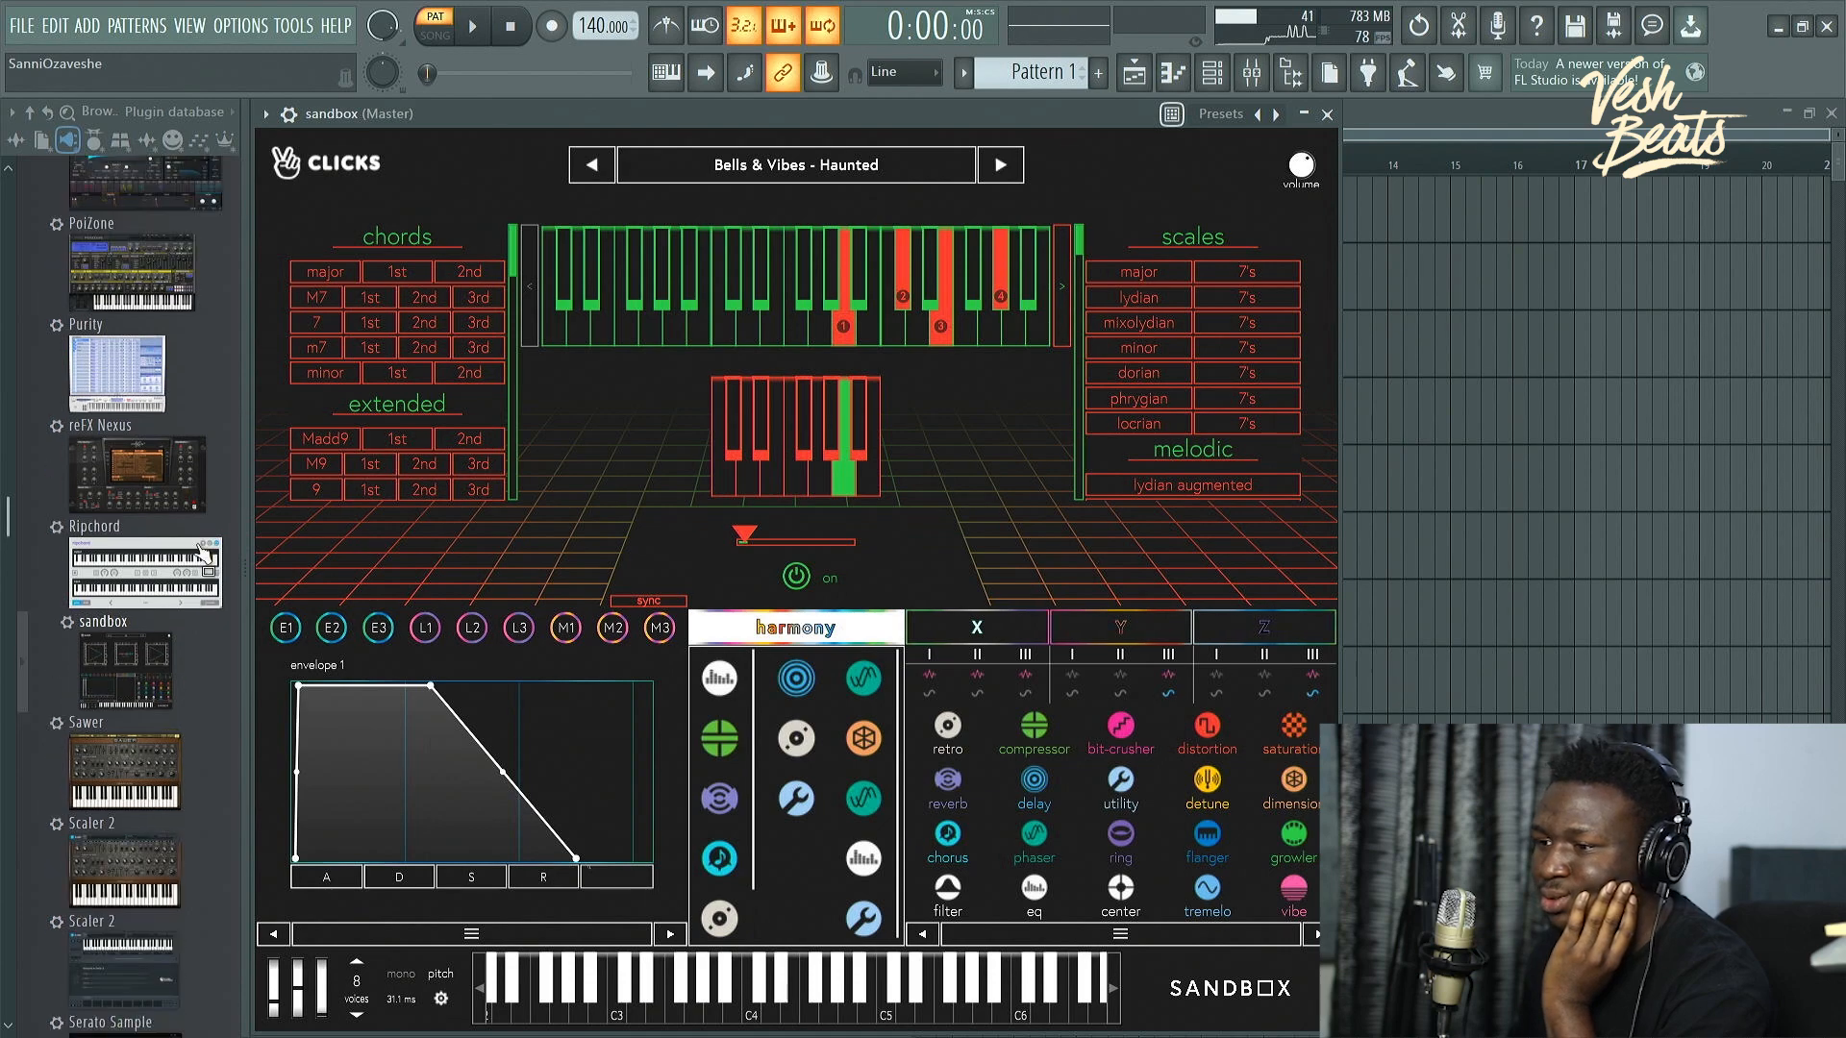
scroll(199, 552, "up", 10)
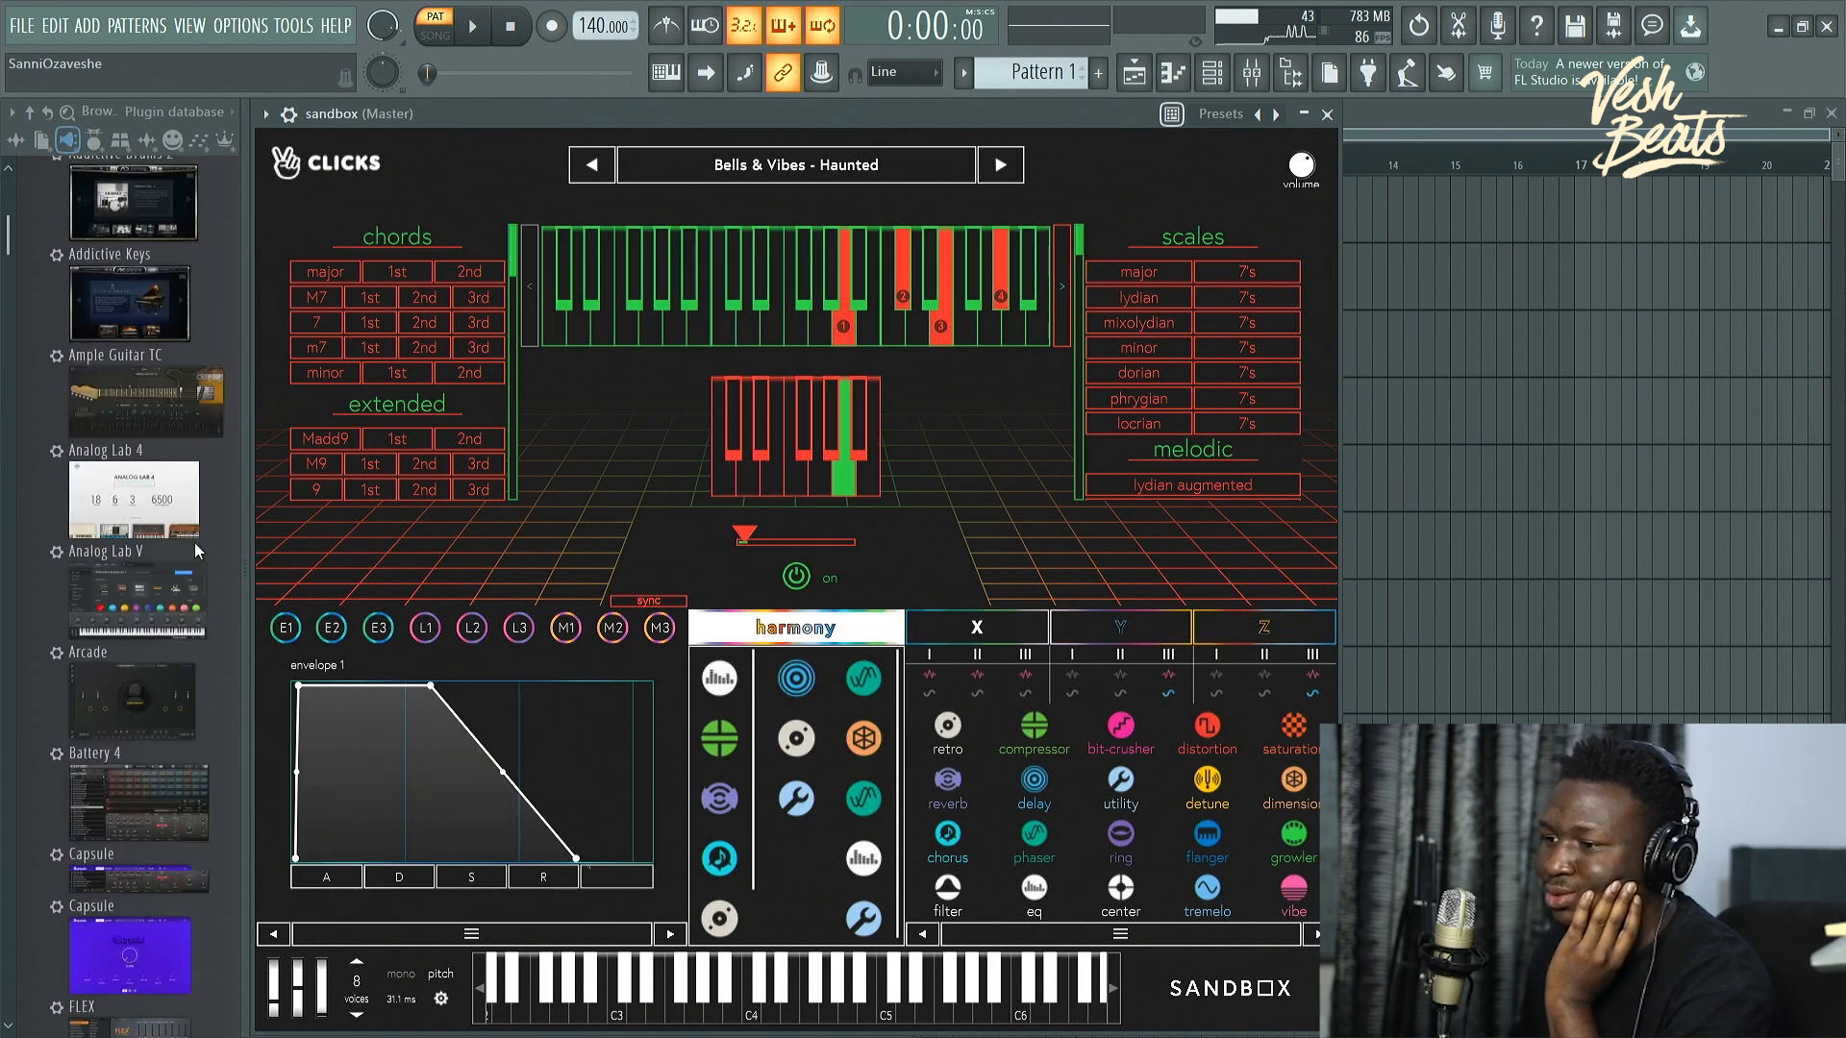
scroll(196, 550, "down", 8)
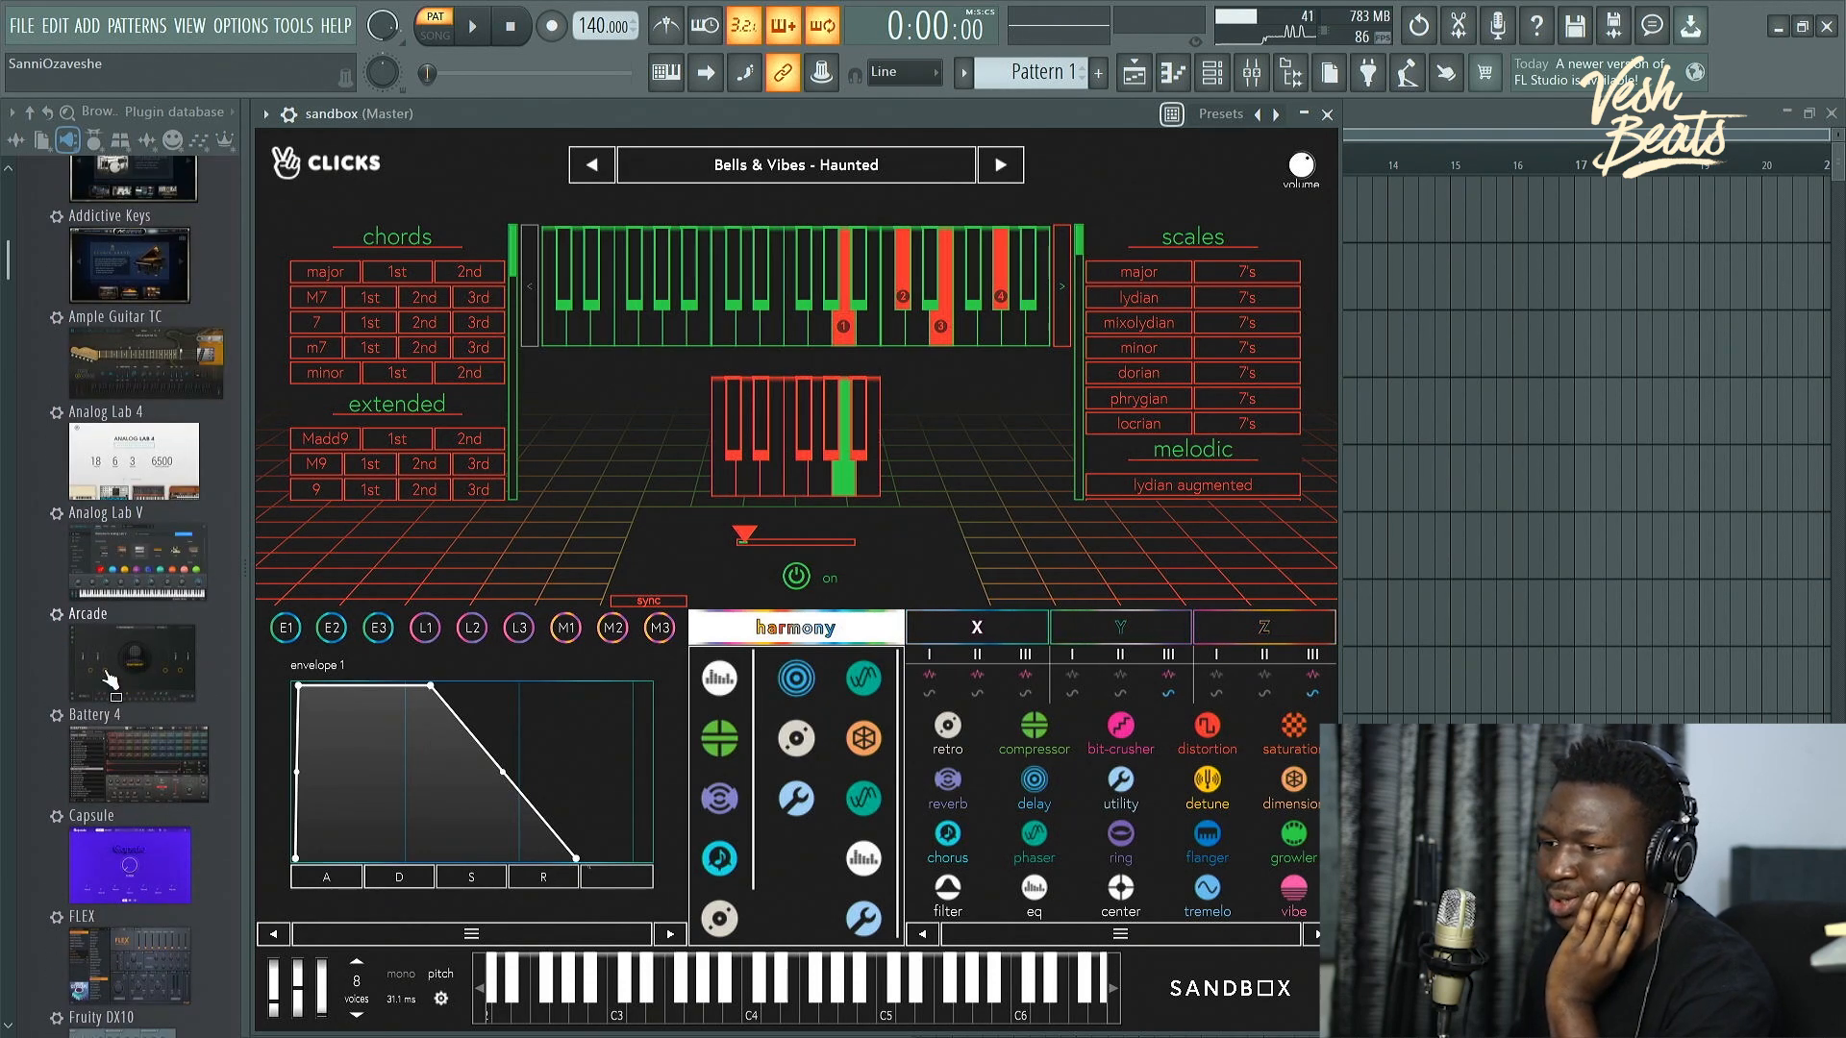
scroll(169, 666, "down", 12)
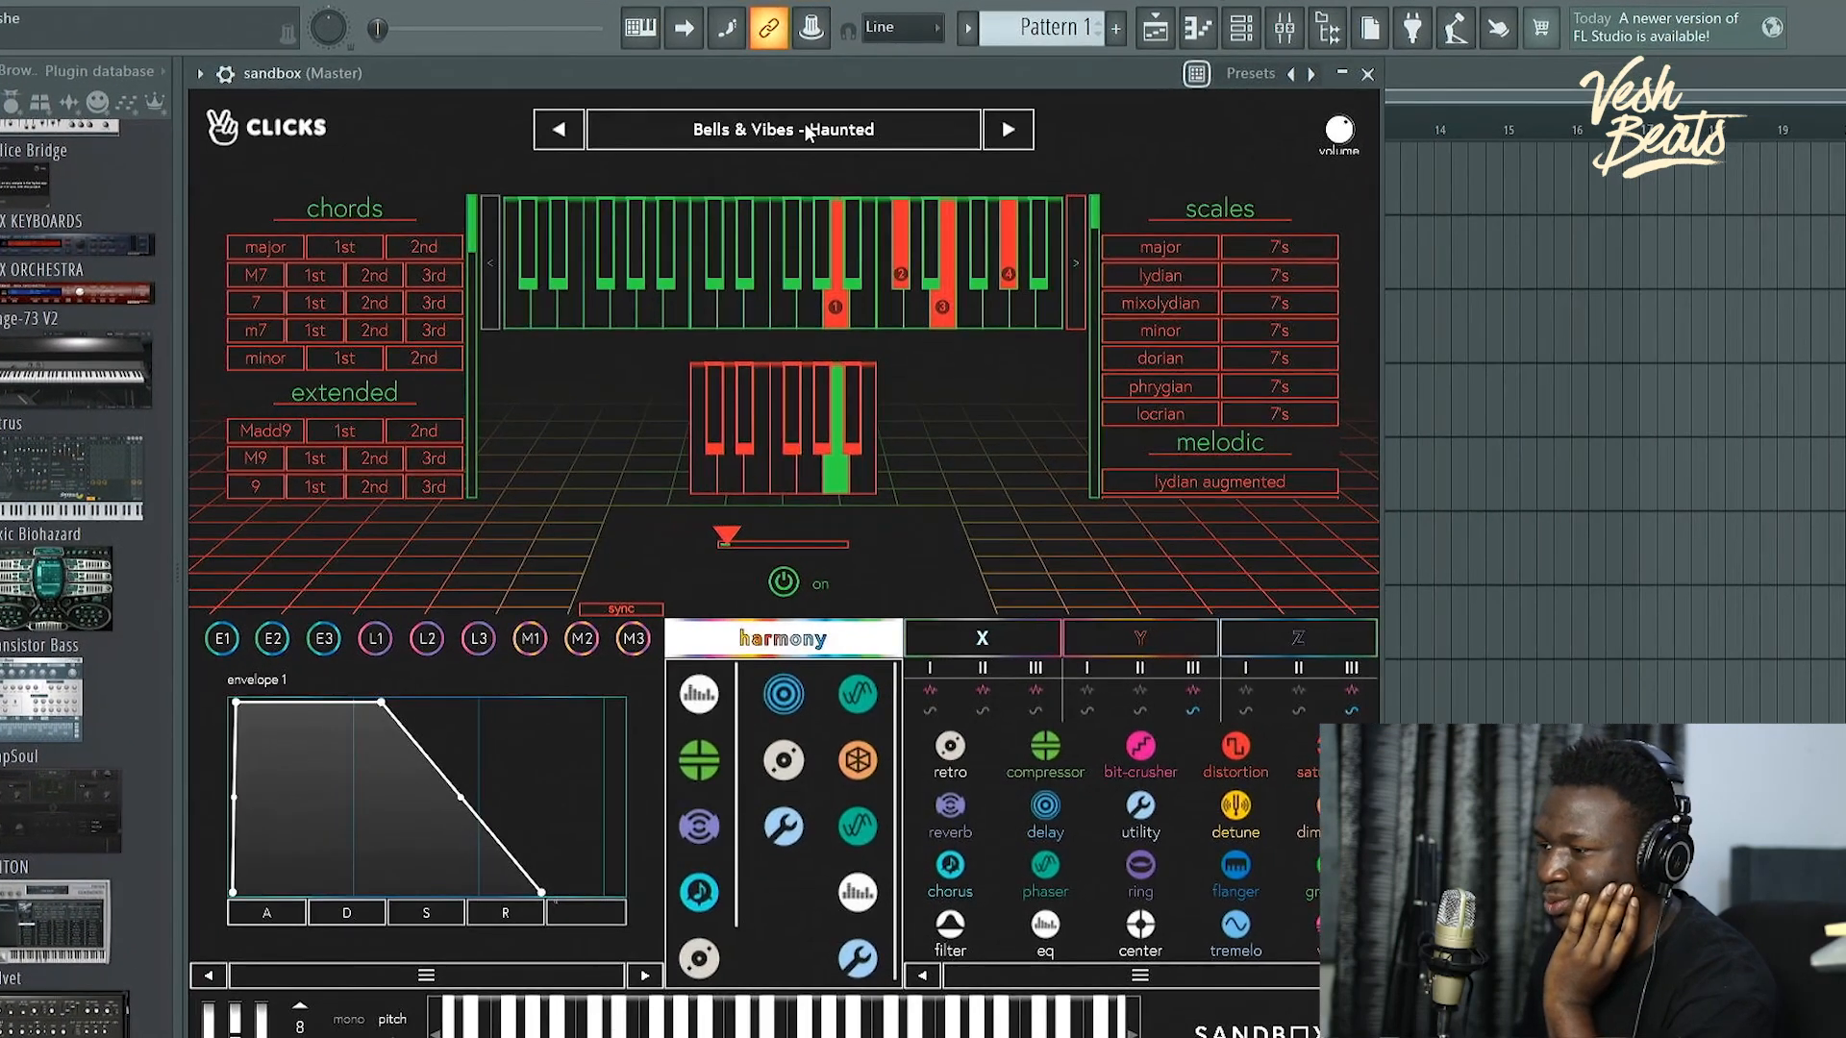
Step: Turn off the harmony feature in Sandbox
left_click(783, 582)
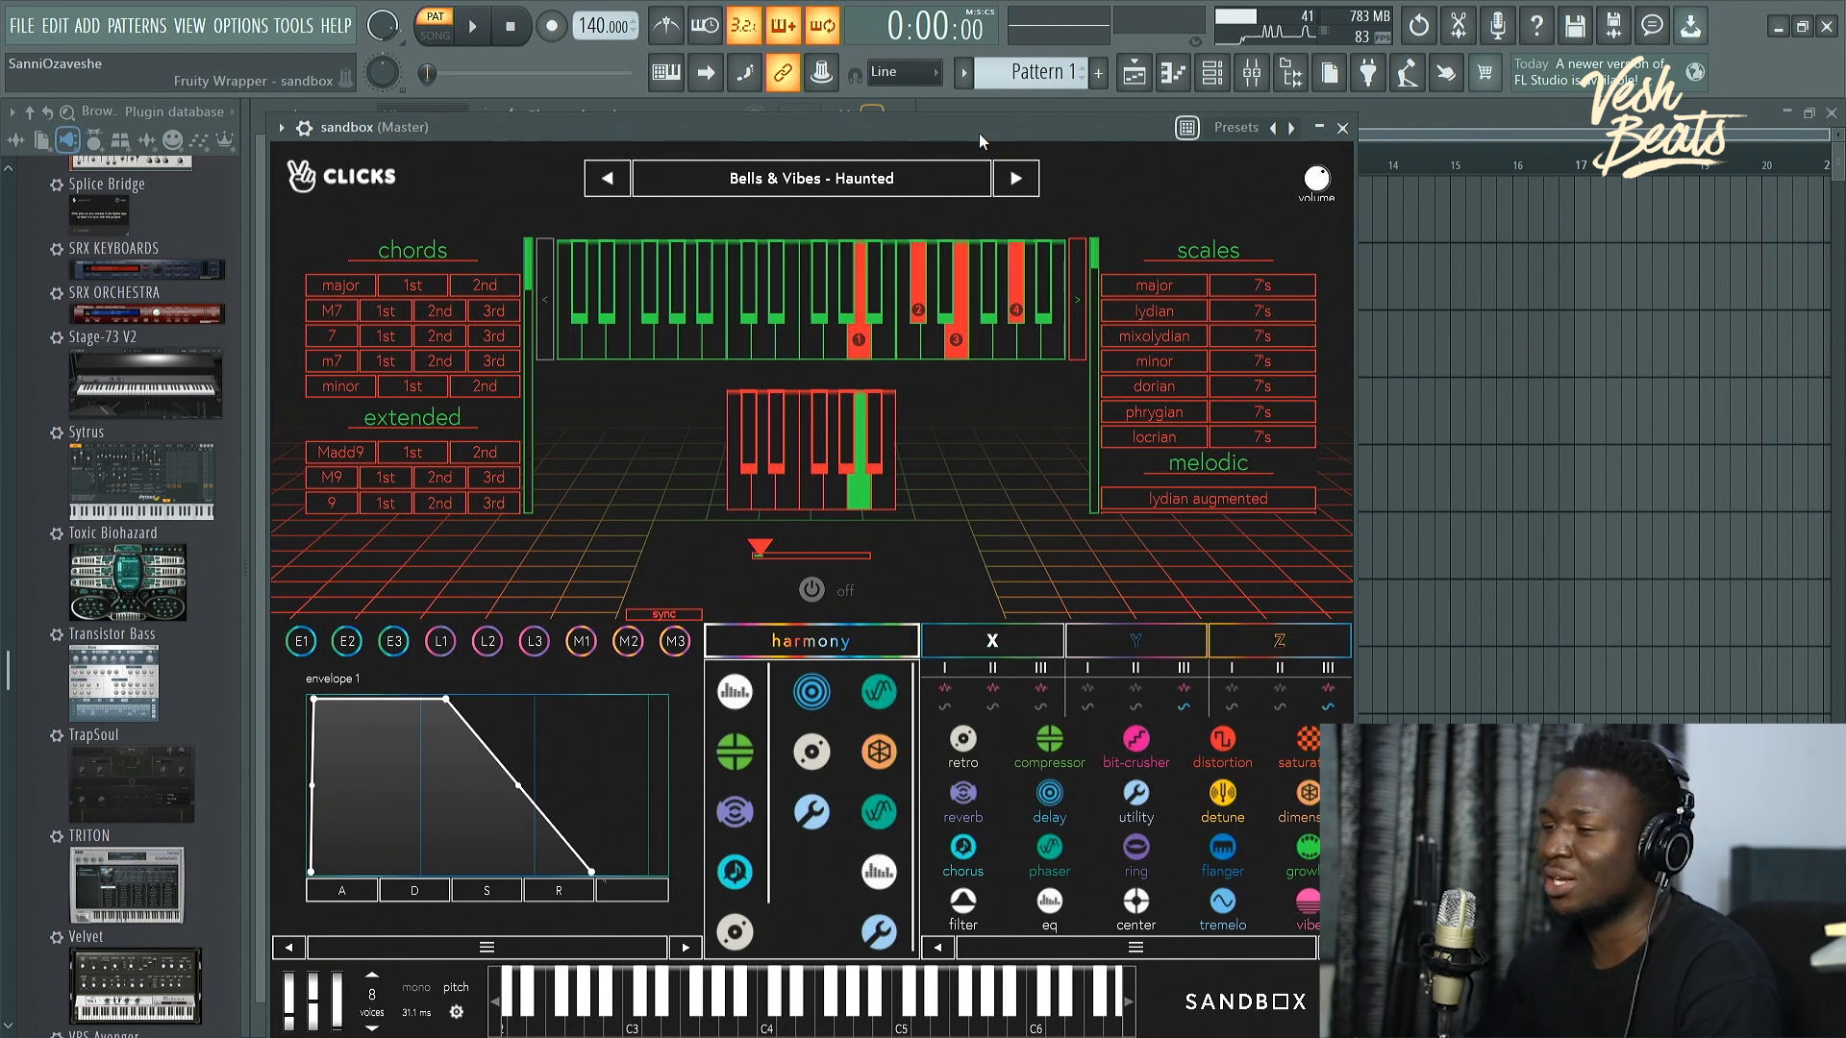
scroll(137, 574, "down", 6)
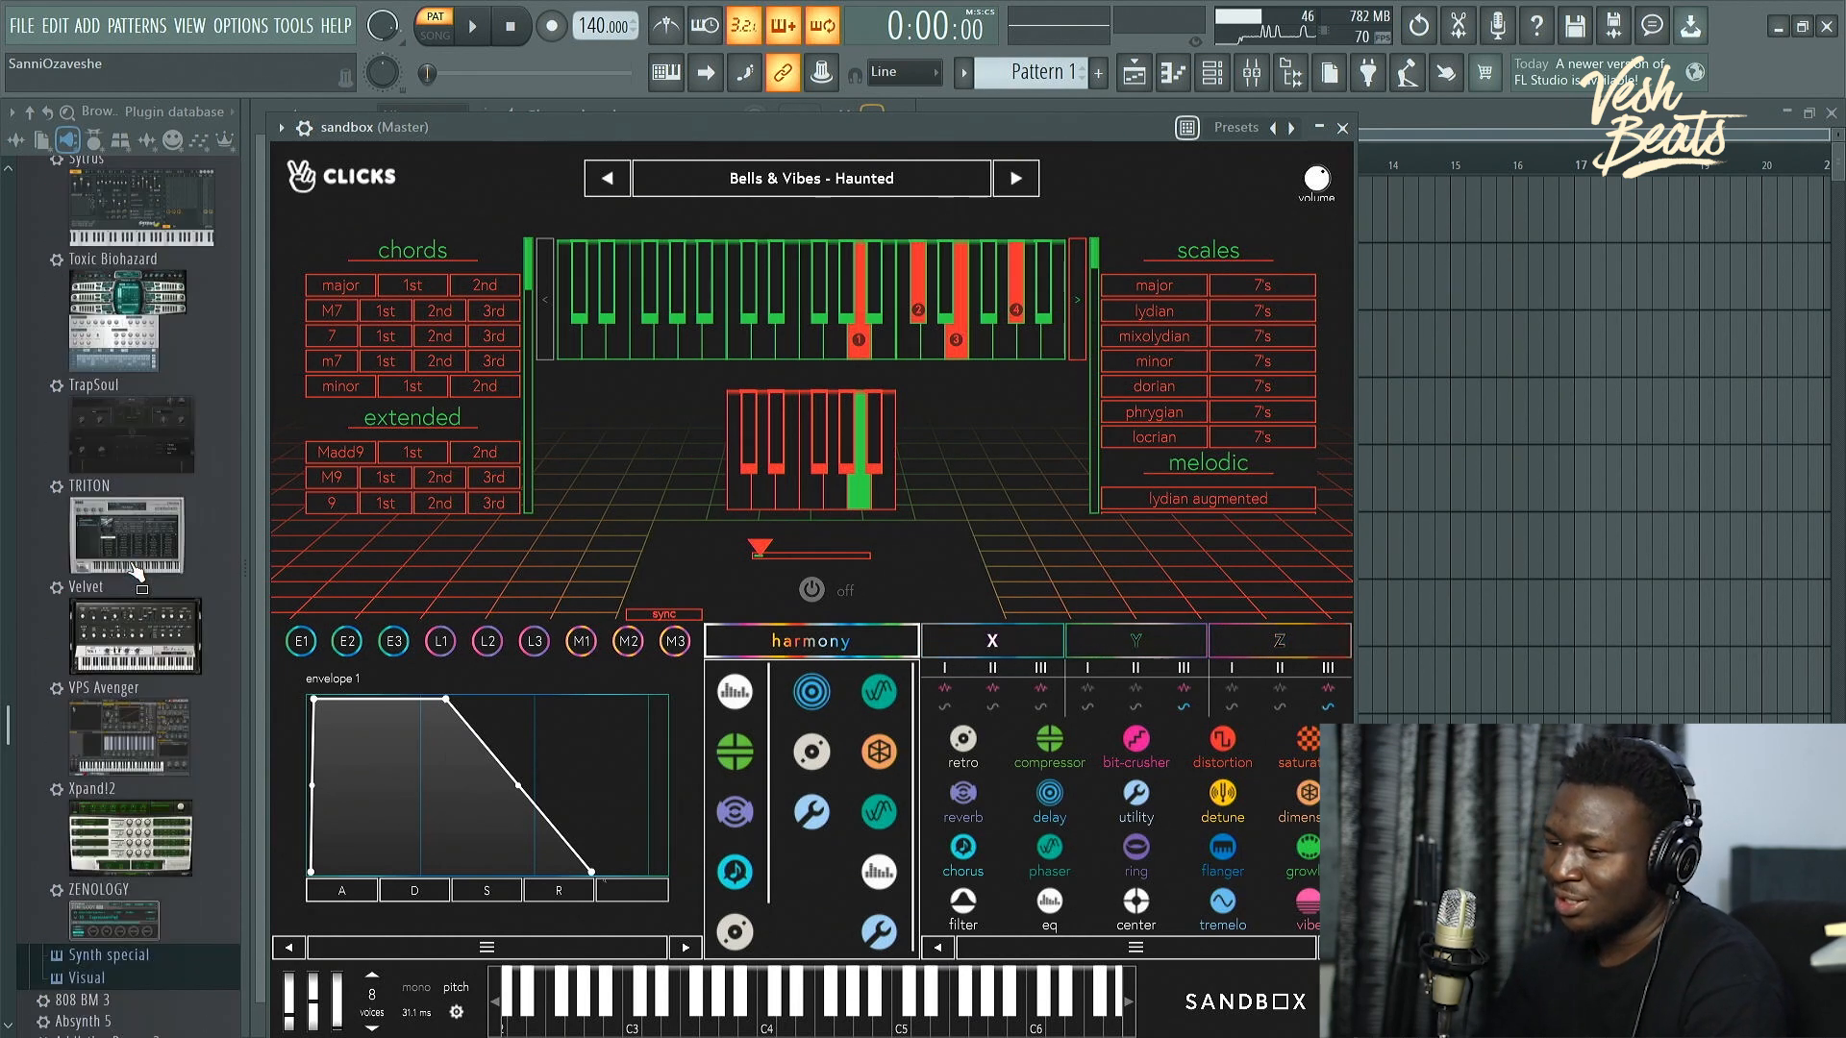
scroll(138, 574, "up", 1)
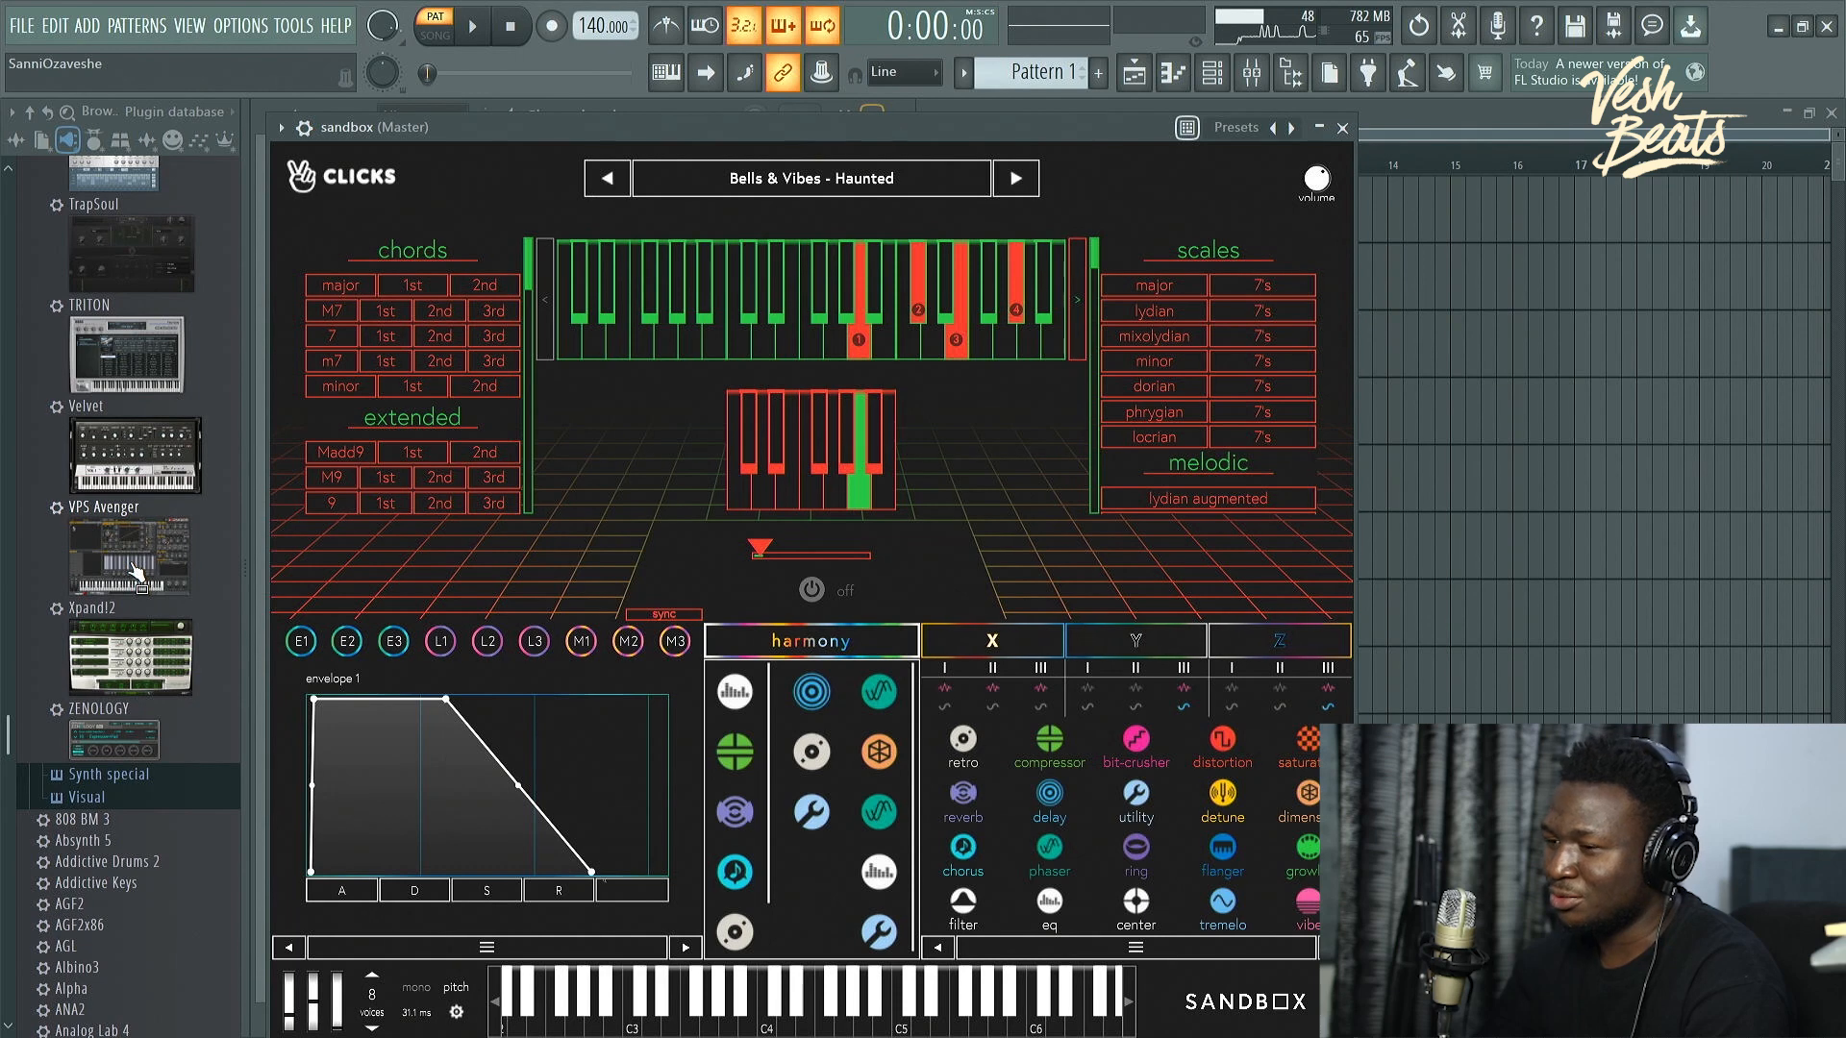
scroll(137, 574, "up", 4)
scroll(137, 574, "up", 7)
scroll(136, 571, "up", 6)
scroll(135, 572, "up", 4)
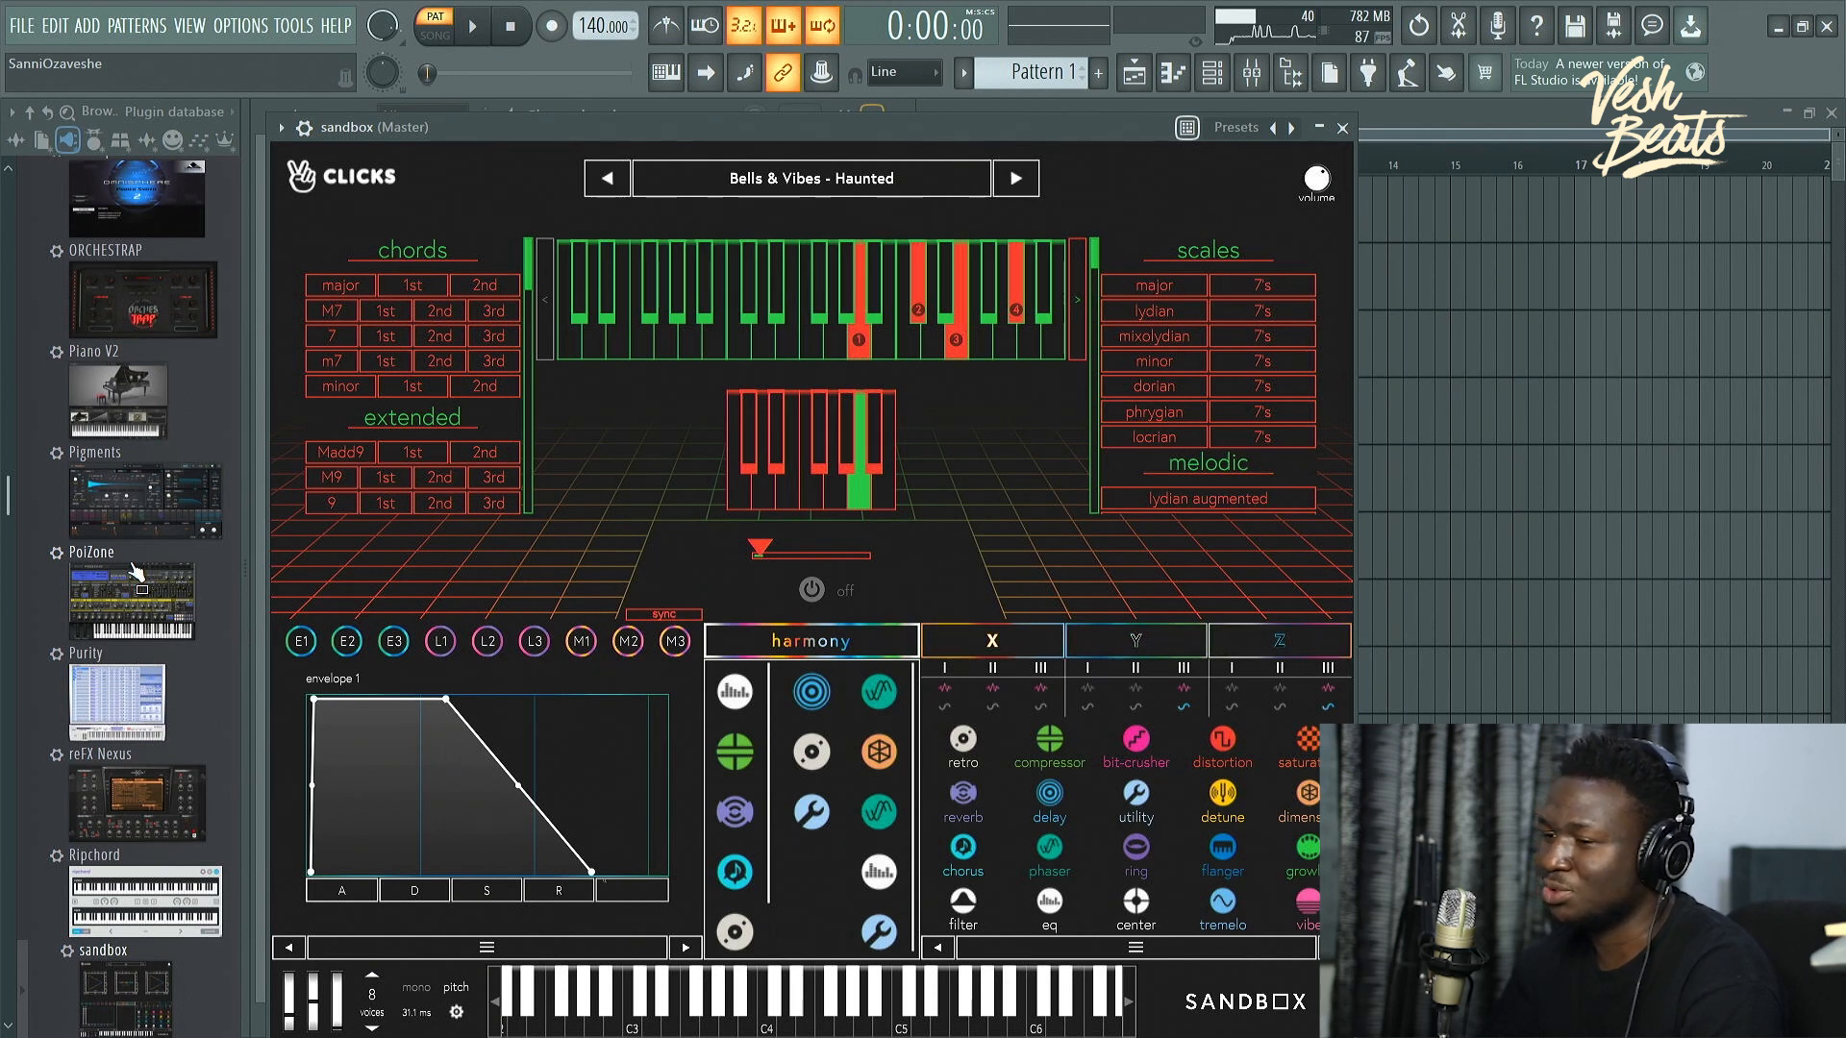
Step: Pick another preset from Sandbox's bells & vibes category
scroll(136, 571, "up", 8)
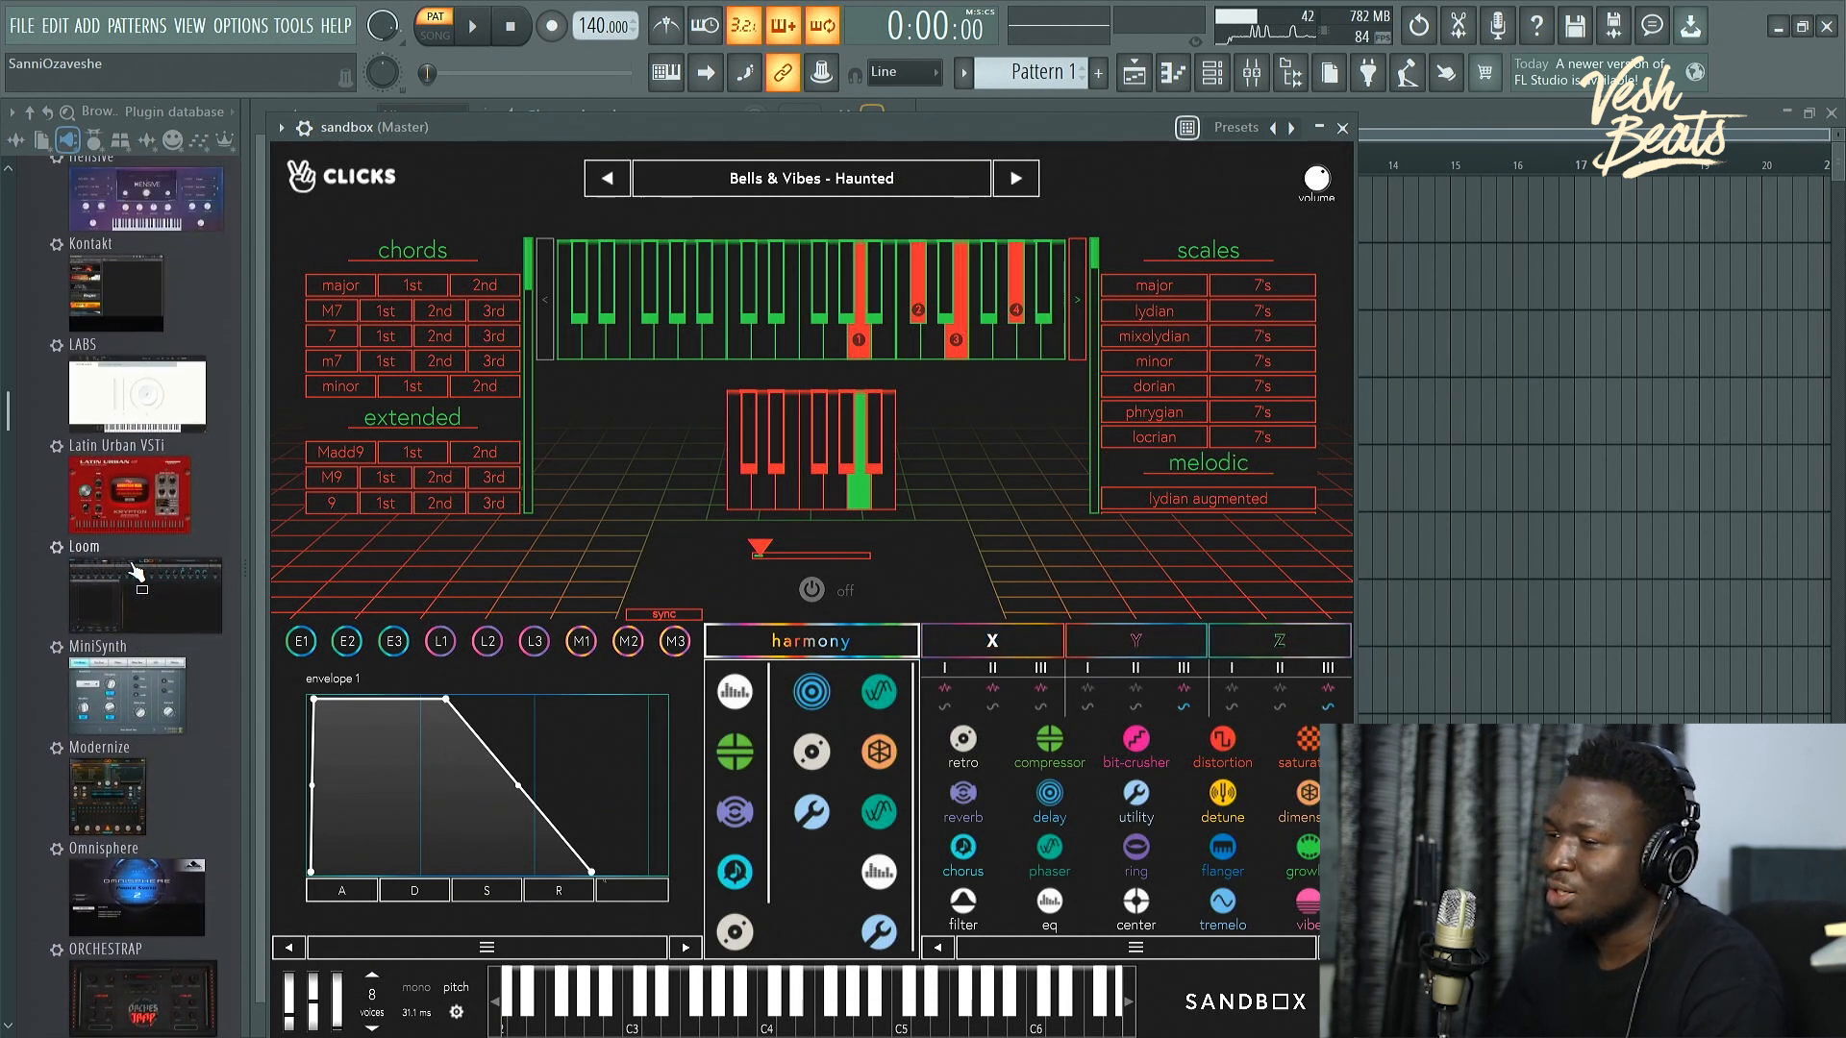
left_click(768, 186)
mouse_move(762, 306)
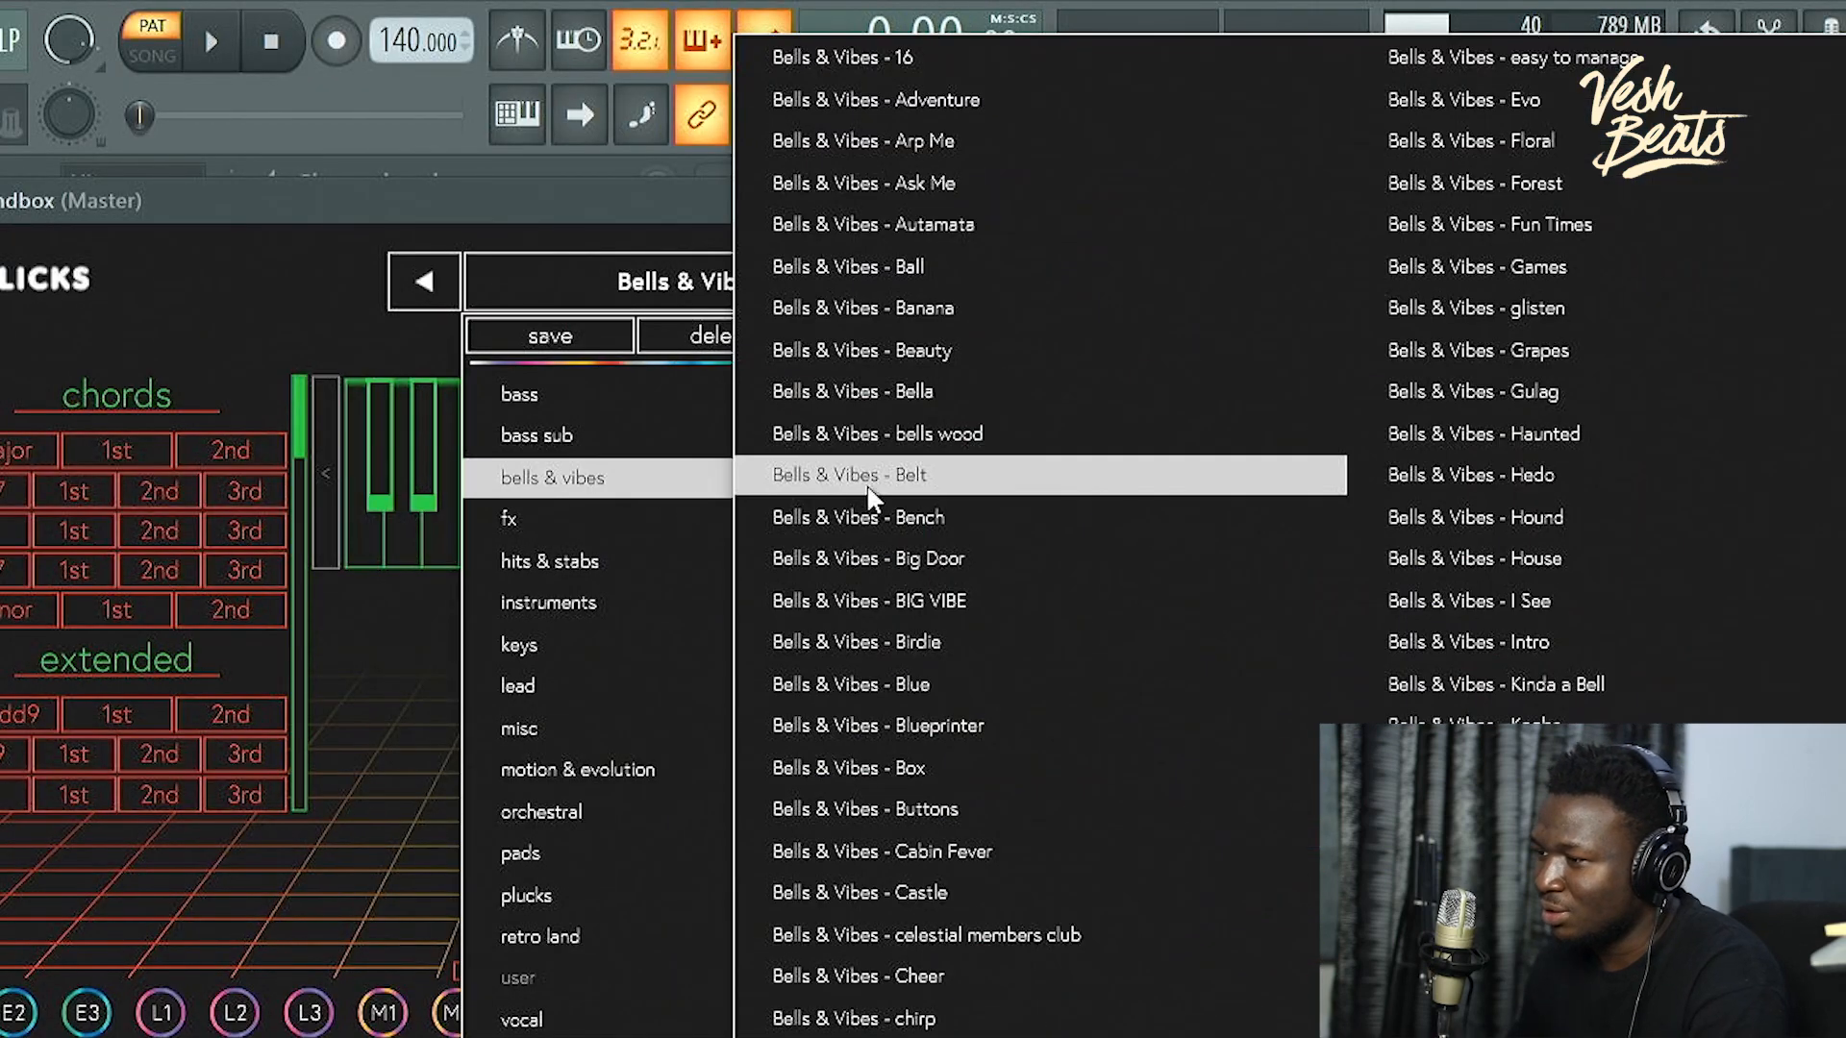
left_click(962, 484)
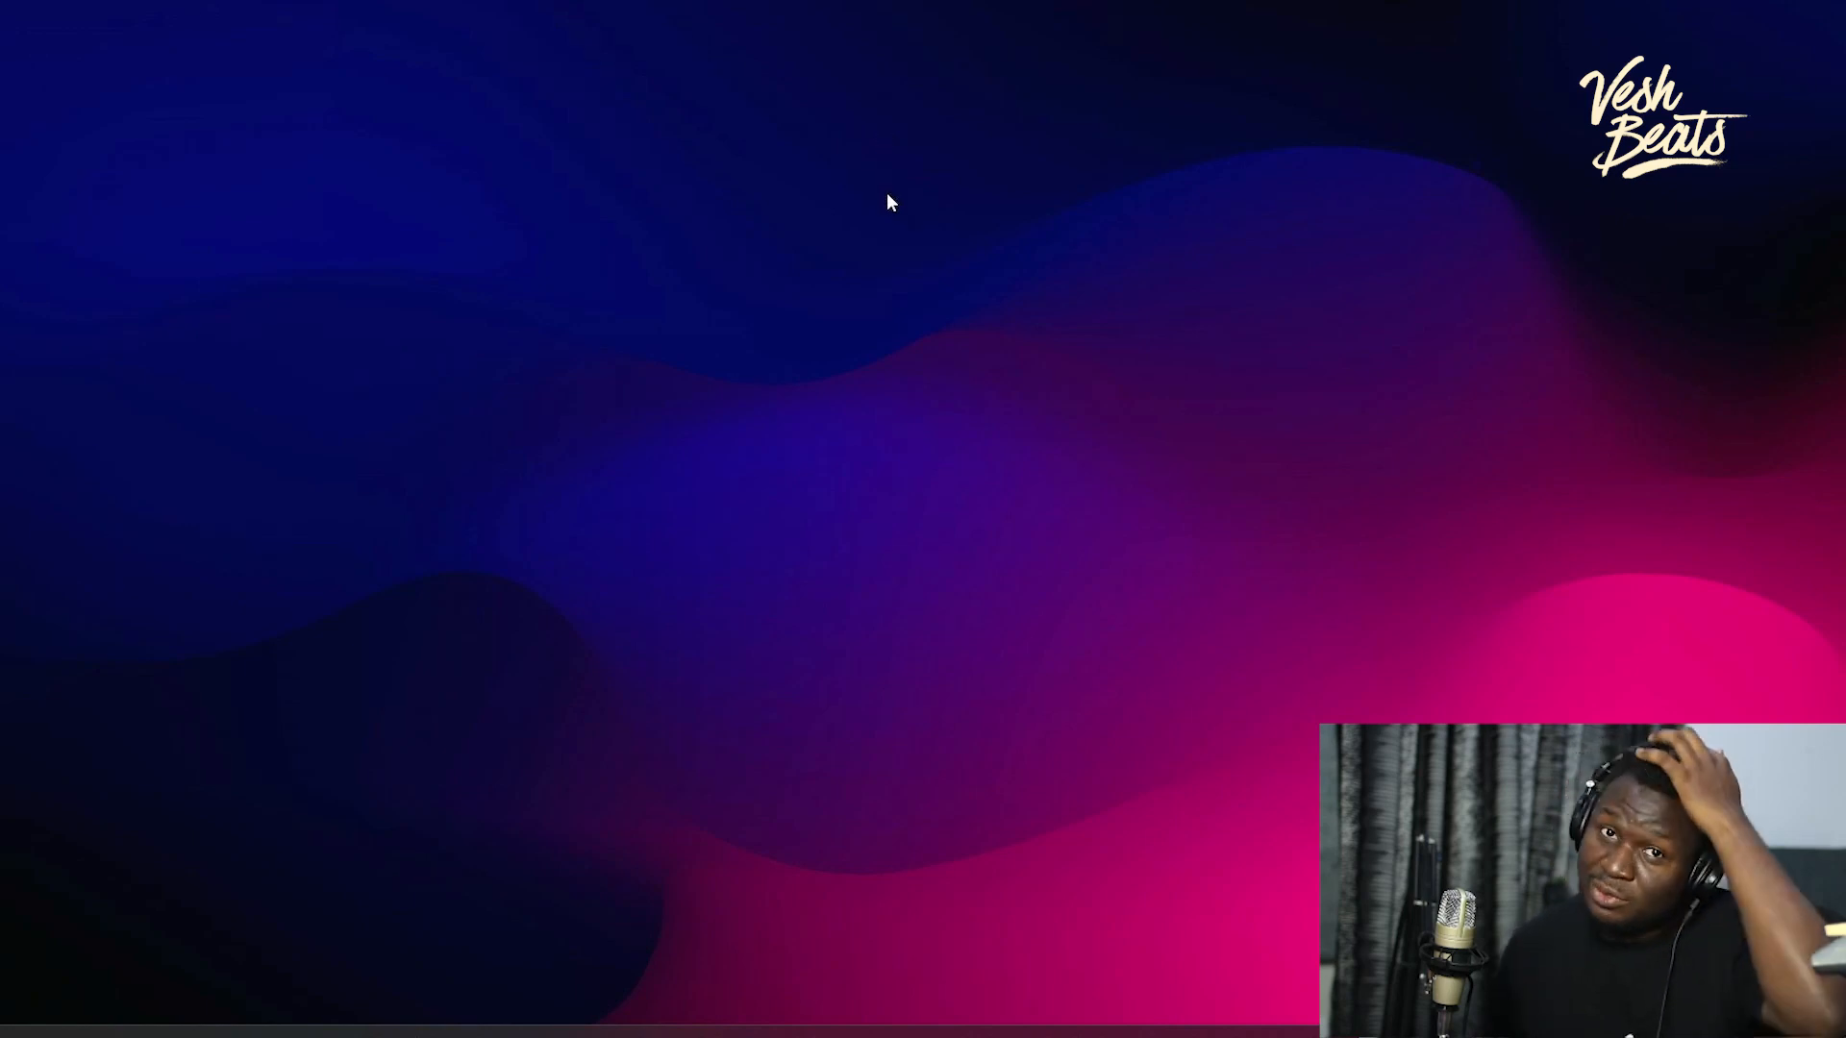
Step: Refresh the Windows desktop and open the display settings
right_click(672, 210)
left_click(743, 306)
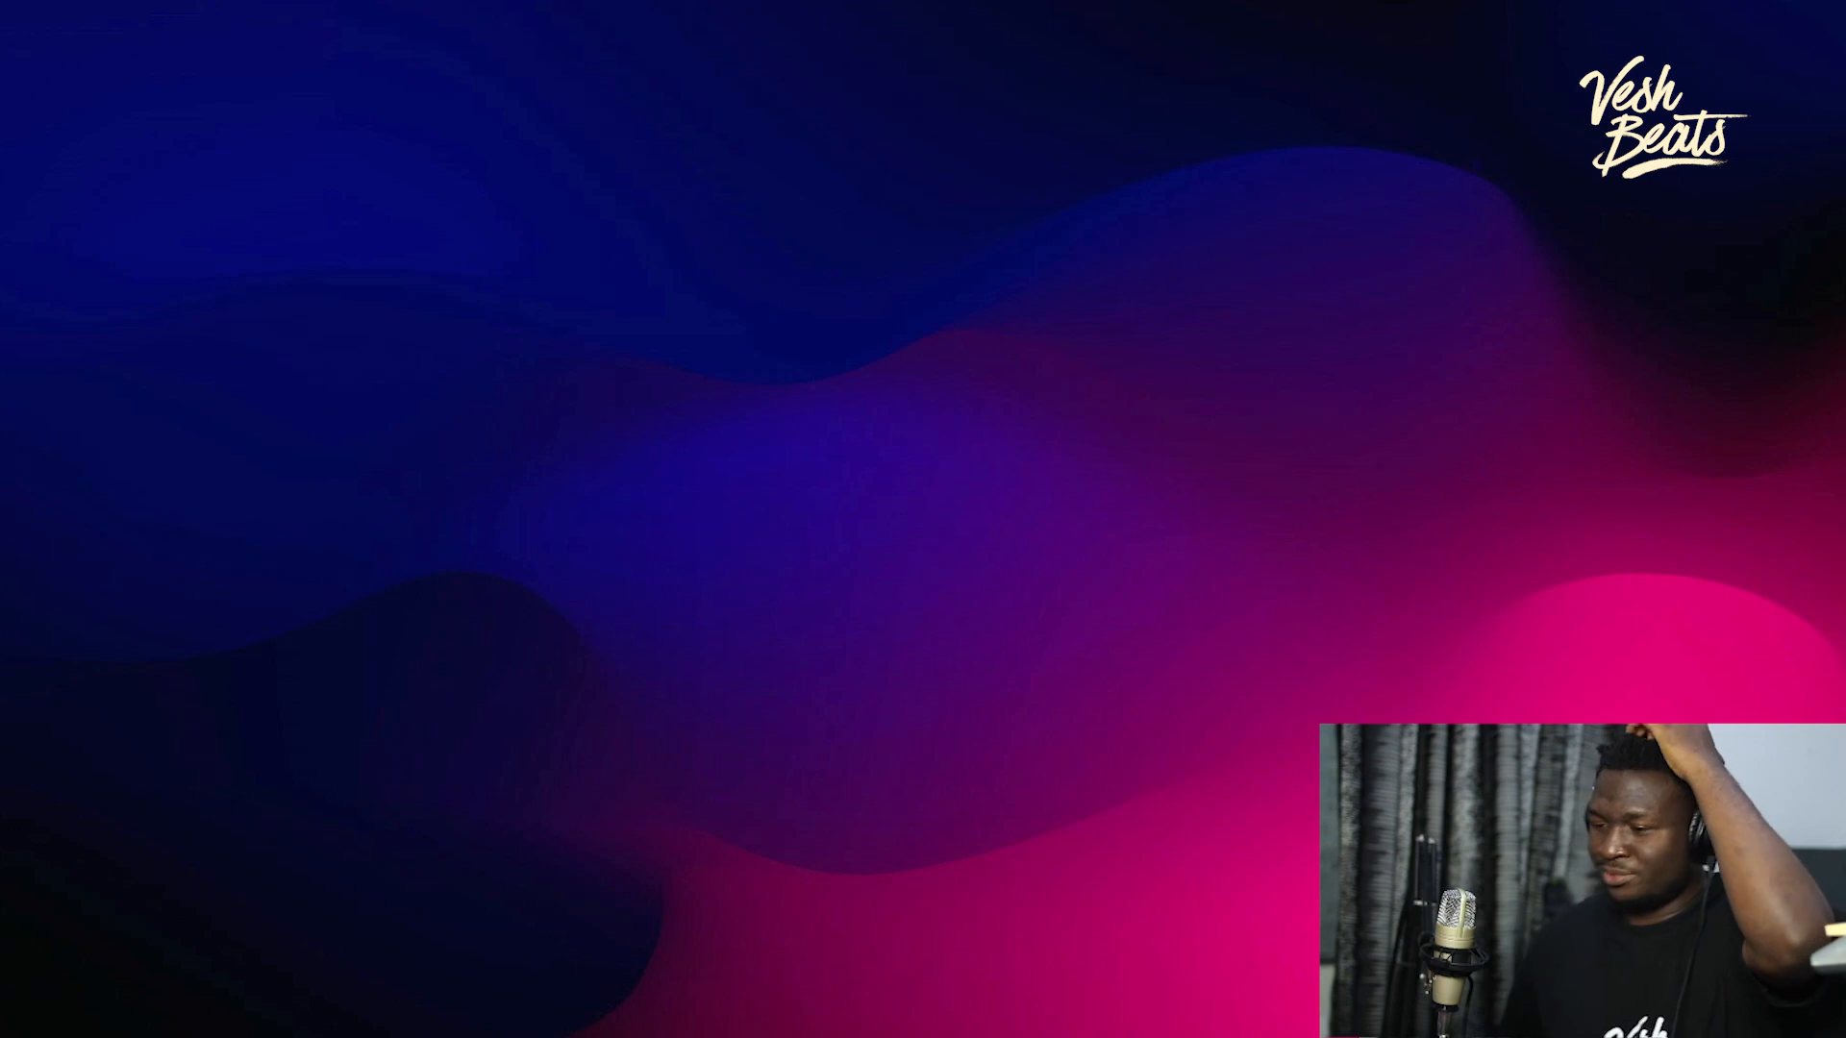
right_click(854, 361)
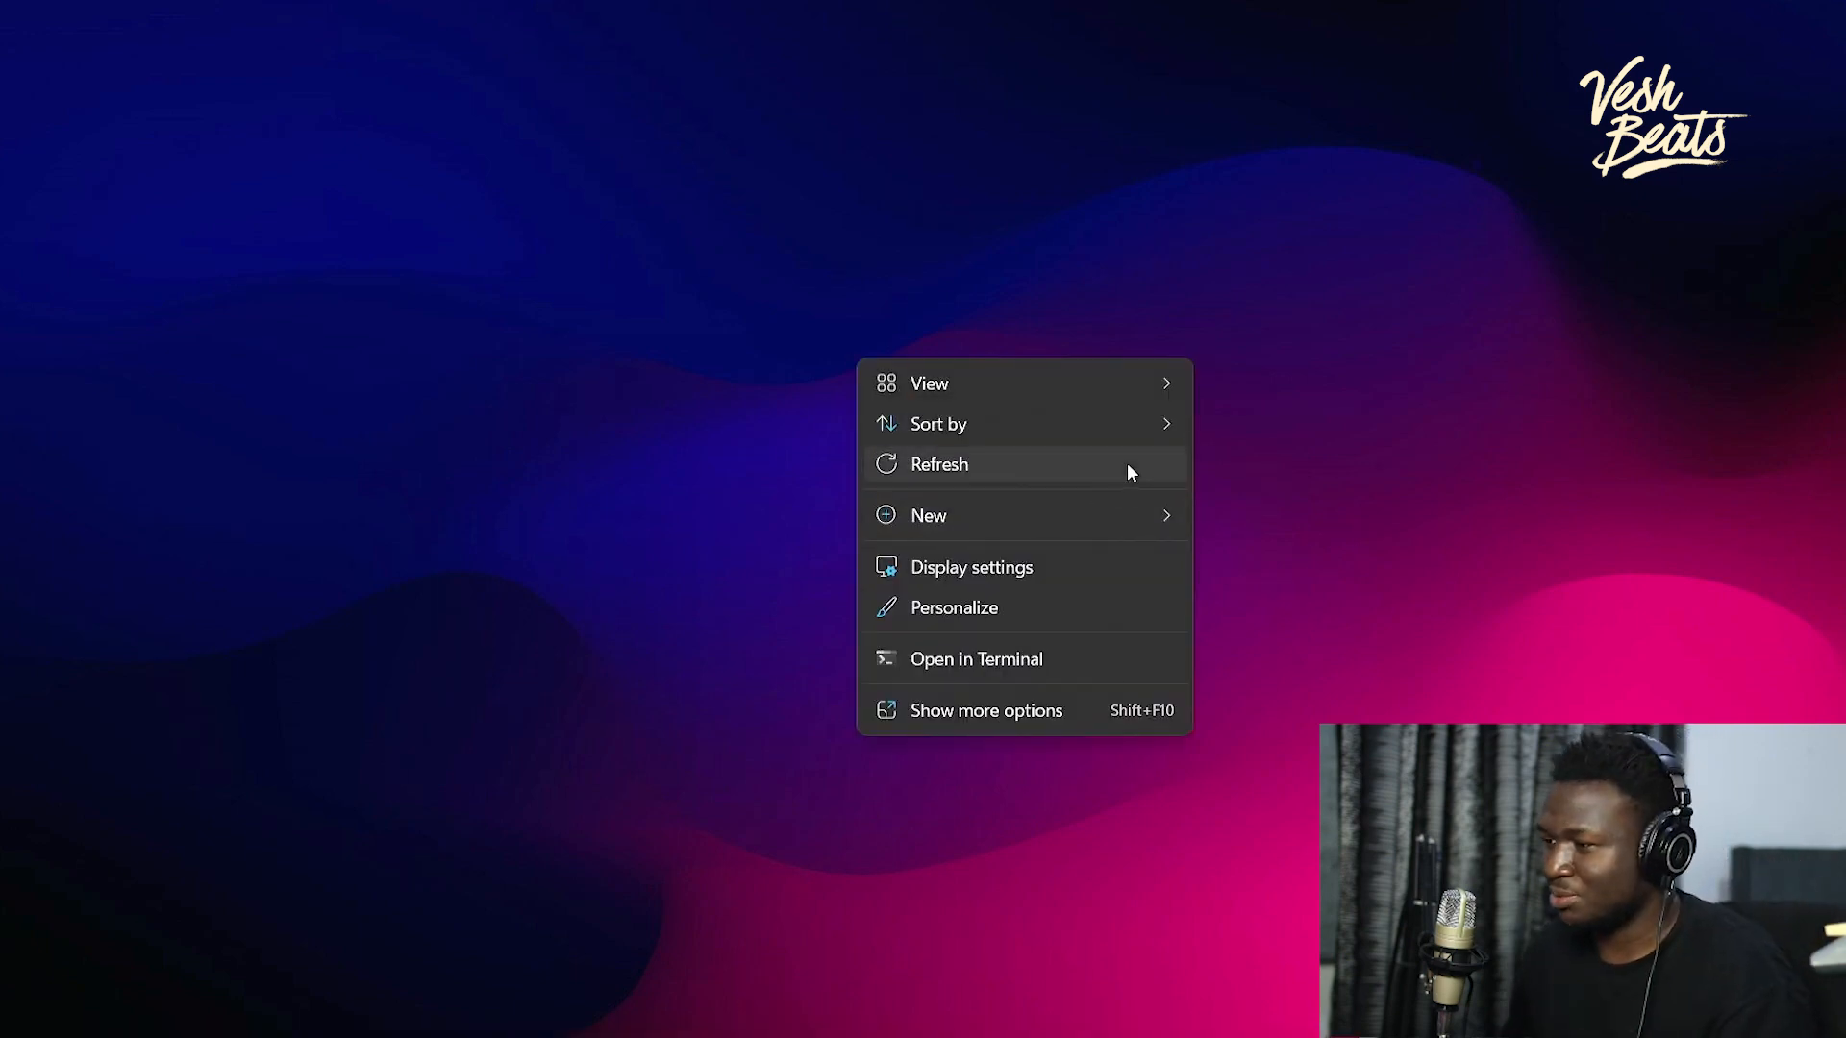
left_click(1018, 571)
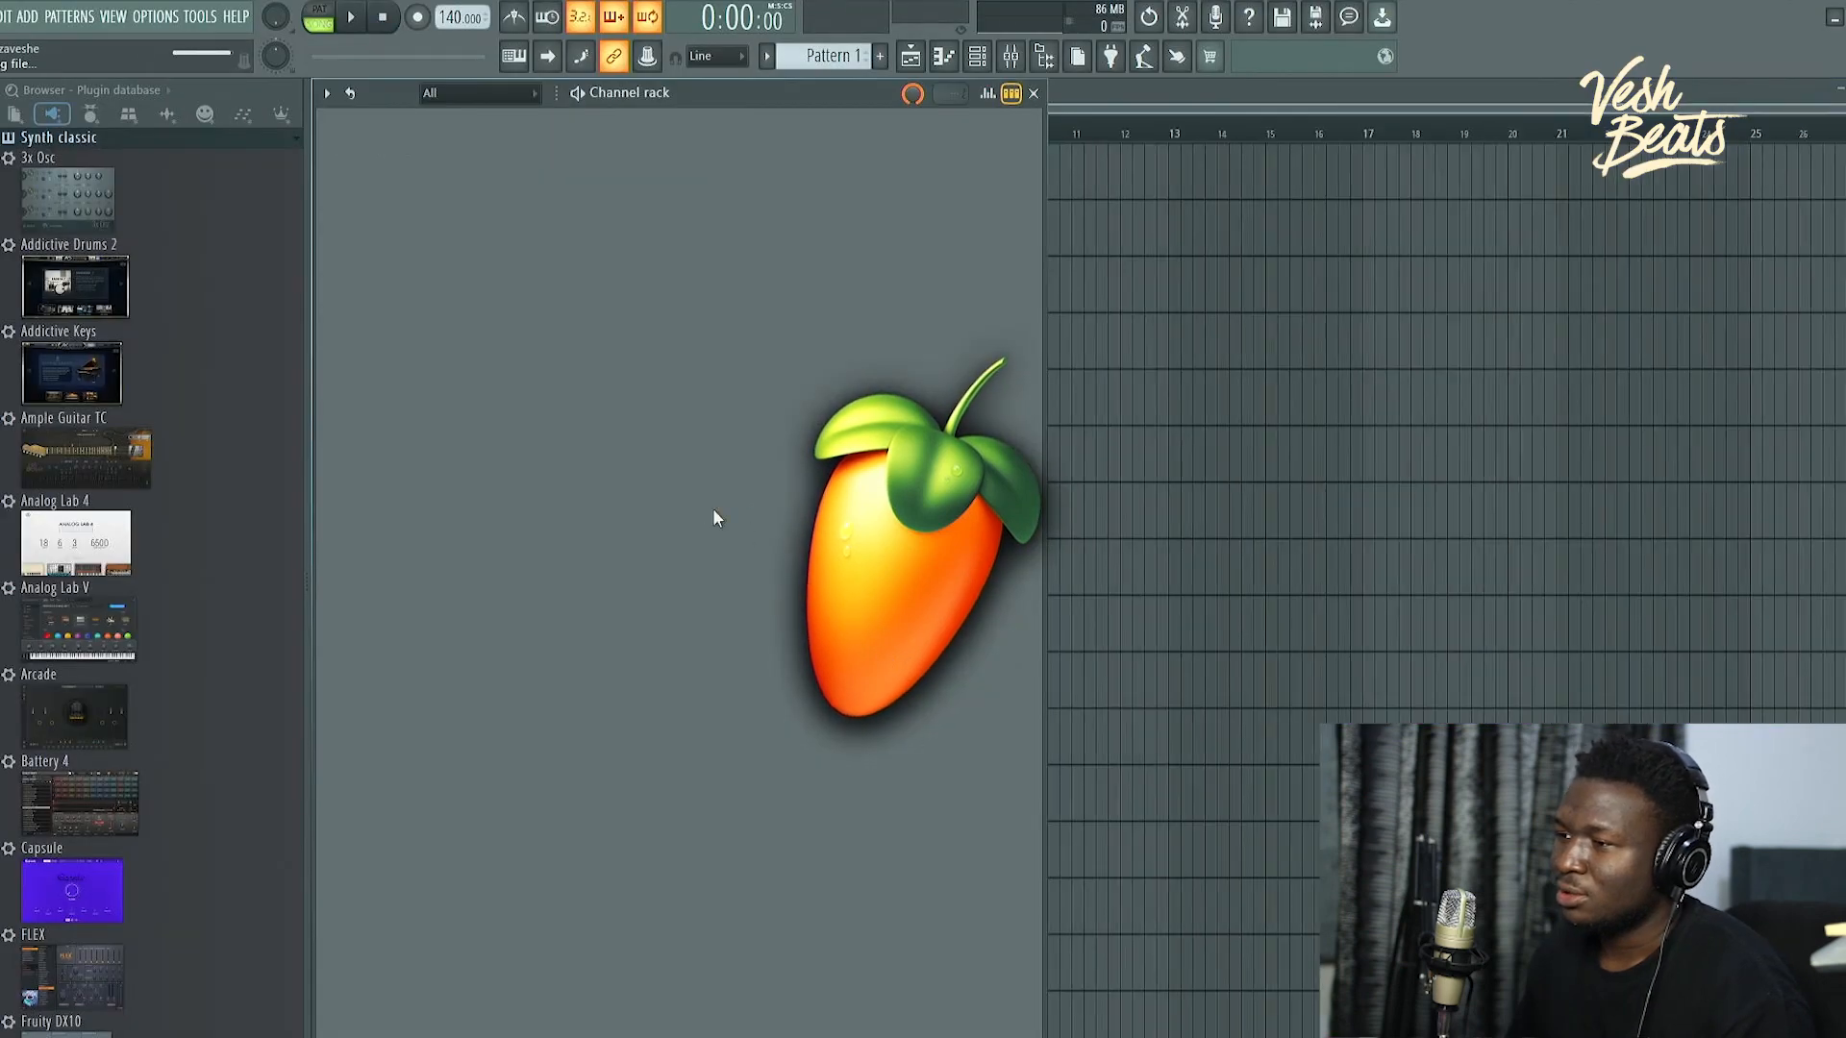
Step: Add the sandbox plugin from the plugin database to the channel rack in FL Studio
scroll(138, 732, "down", 15)
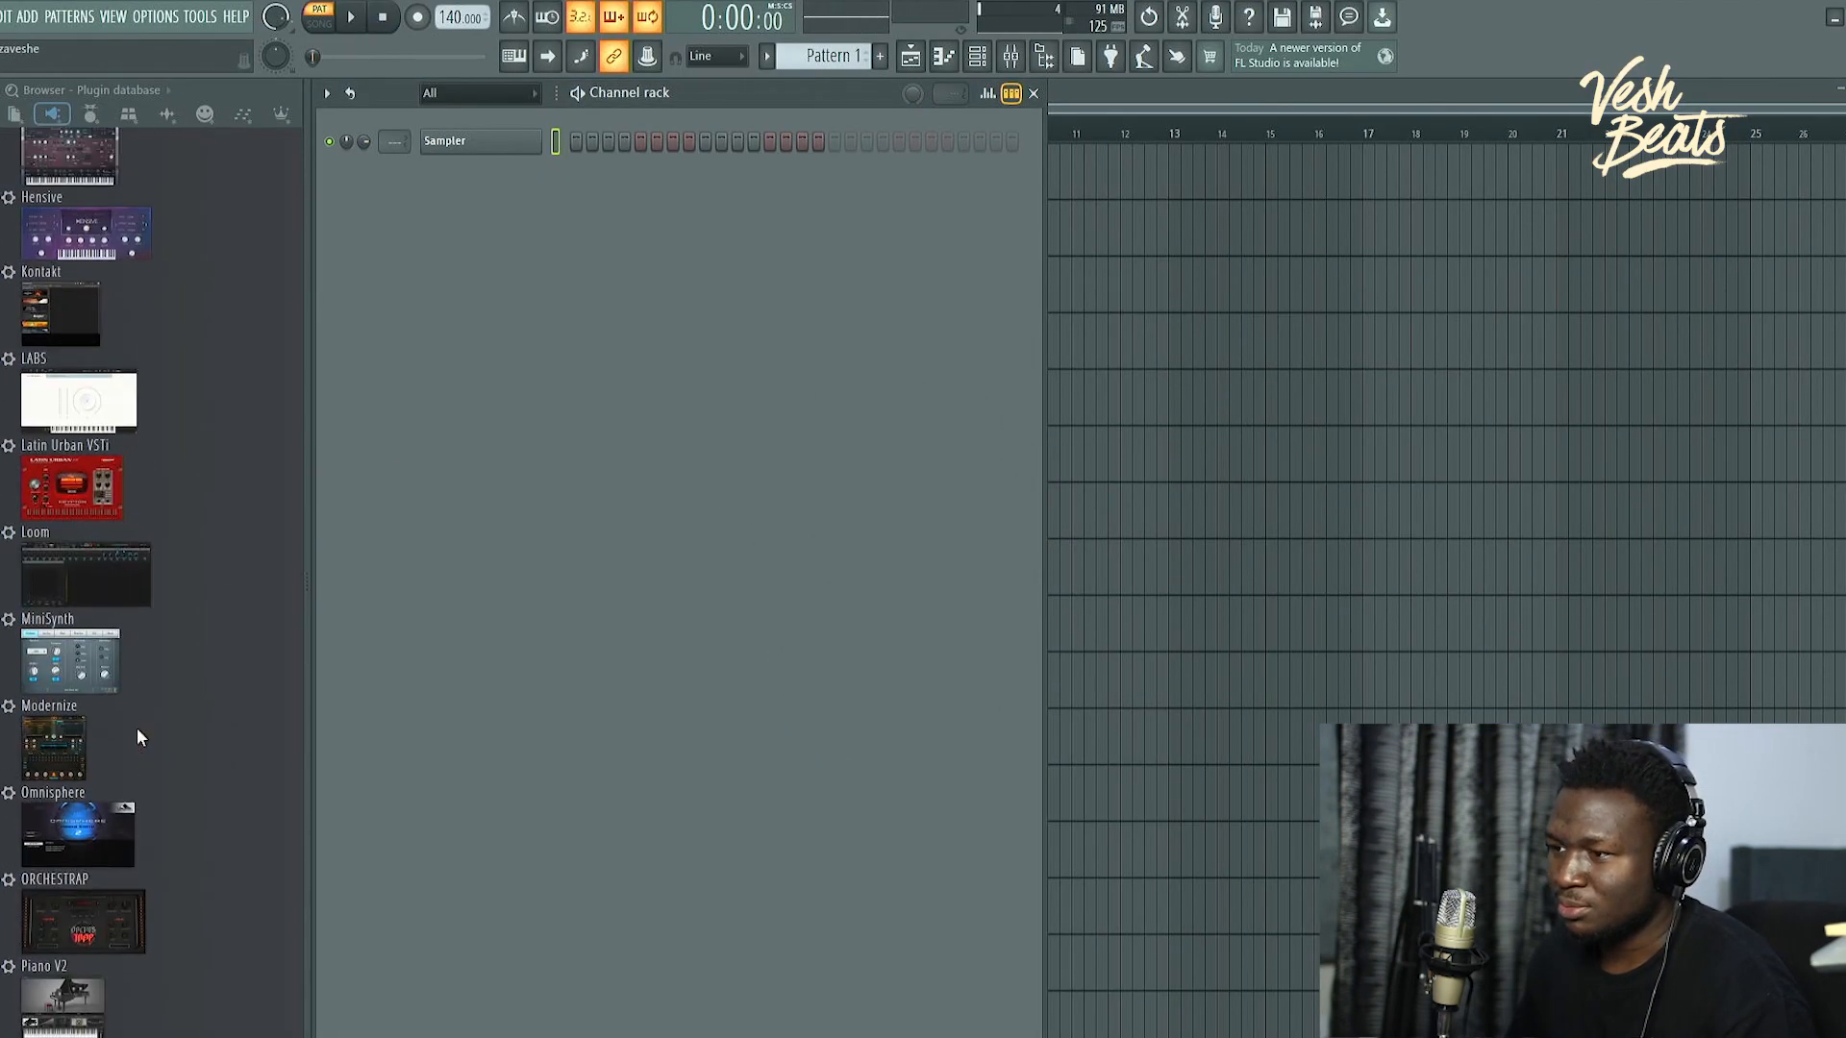
scroll(137, 728, "down", 10)
left_click_drag(84, 577, 484, 424)
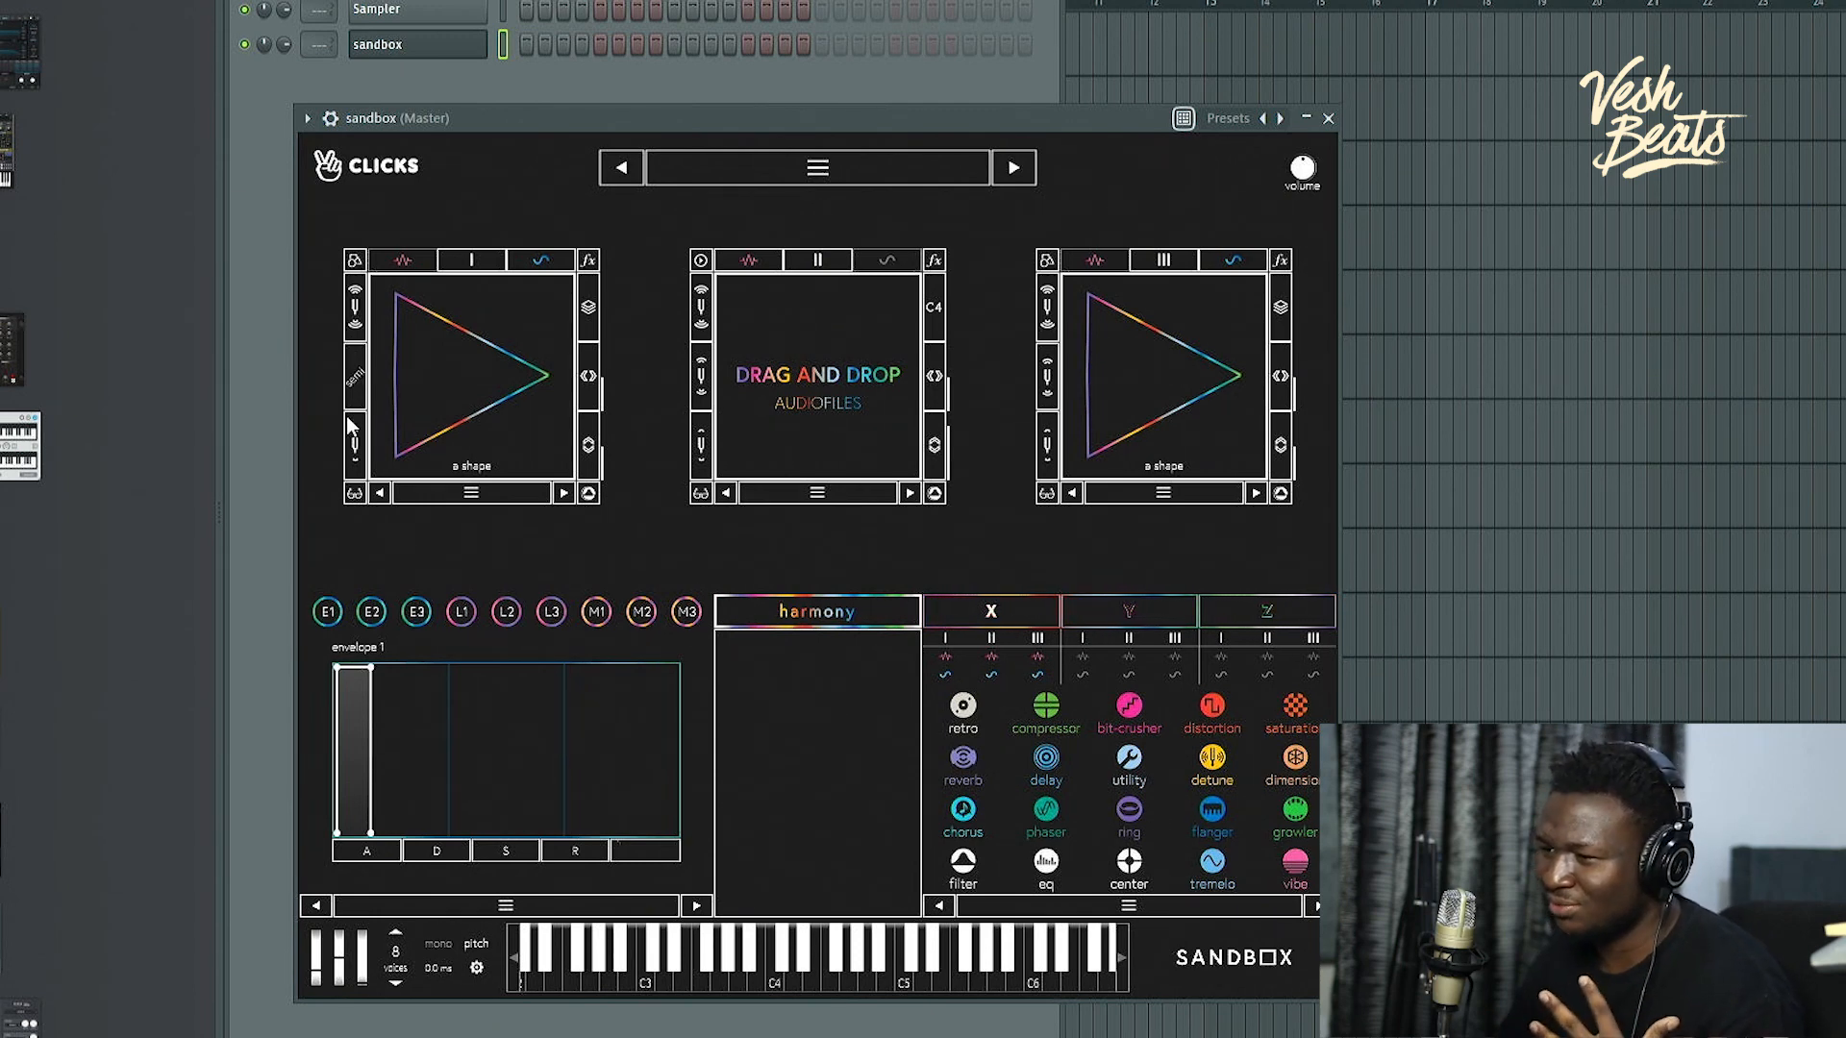
Step: Look through Sandbox's LFO 1, macros and envelope 1 views and demonstrate assigning envelope 1 to the first oscillator
left_click(462, 612)
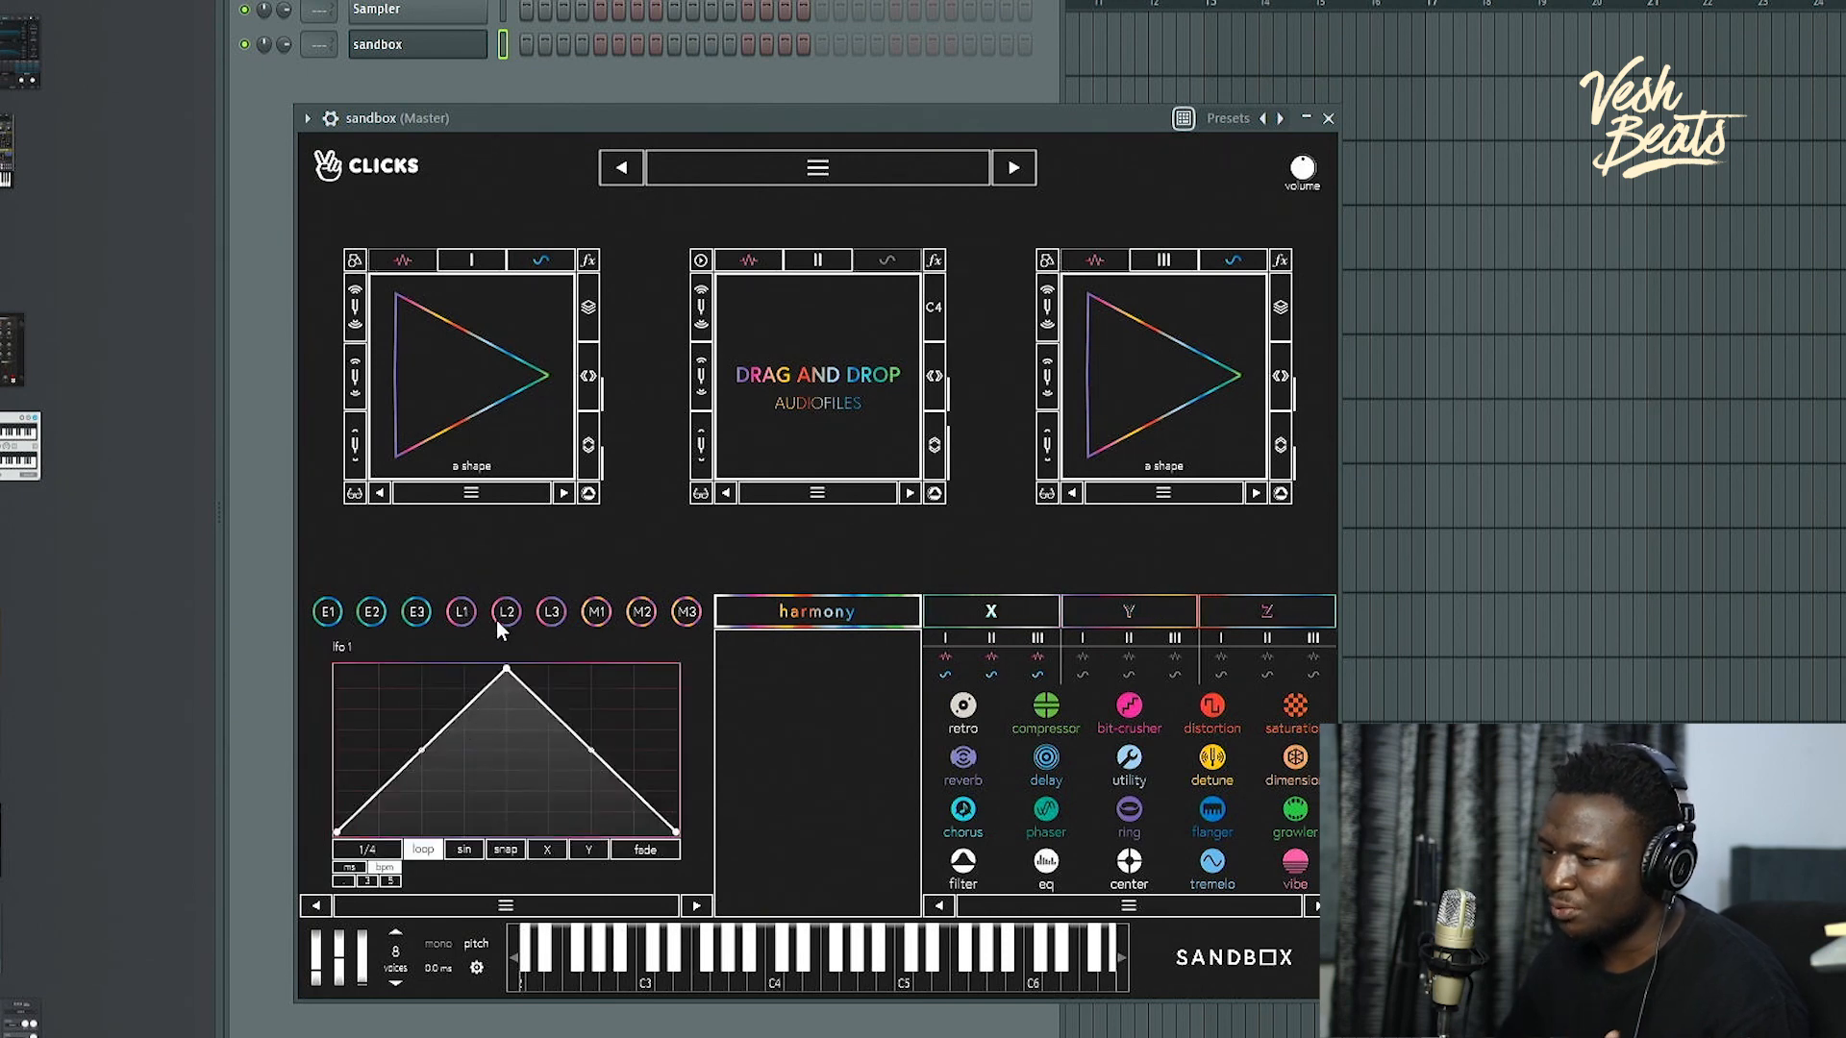
left_click(596, 612)
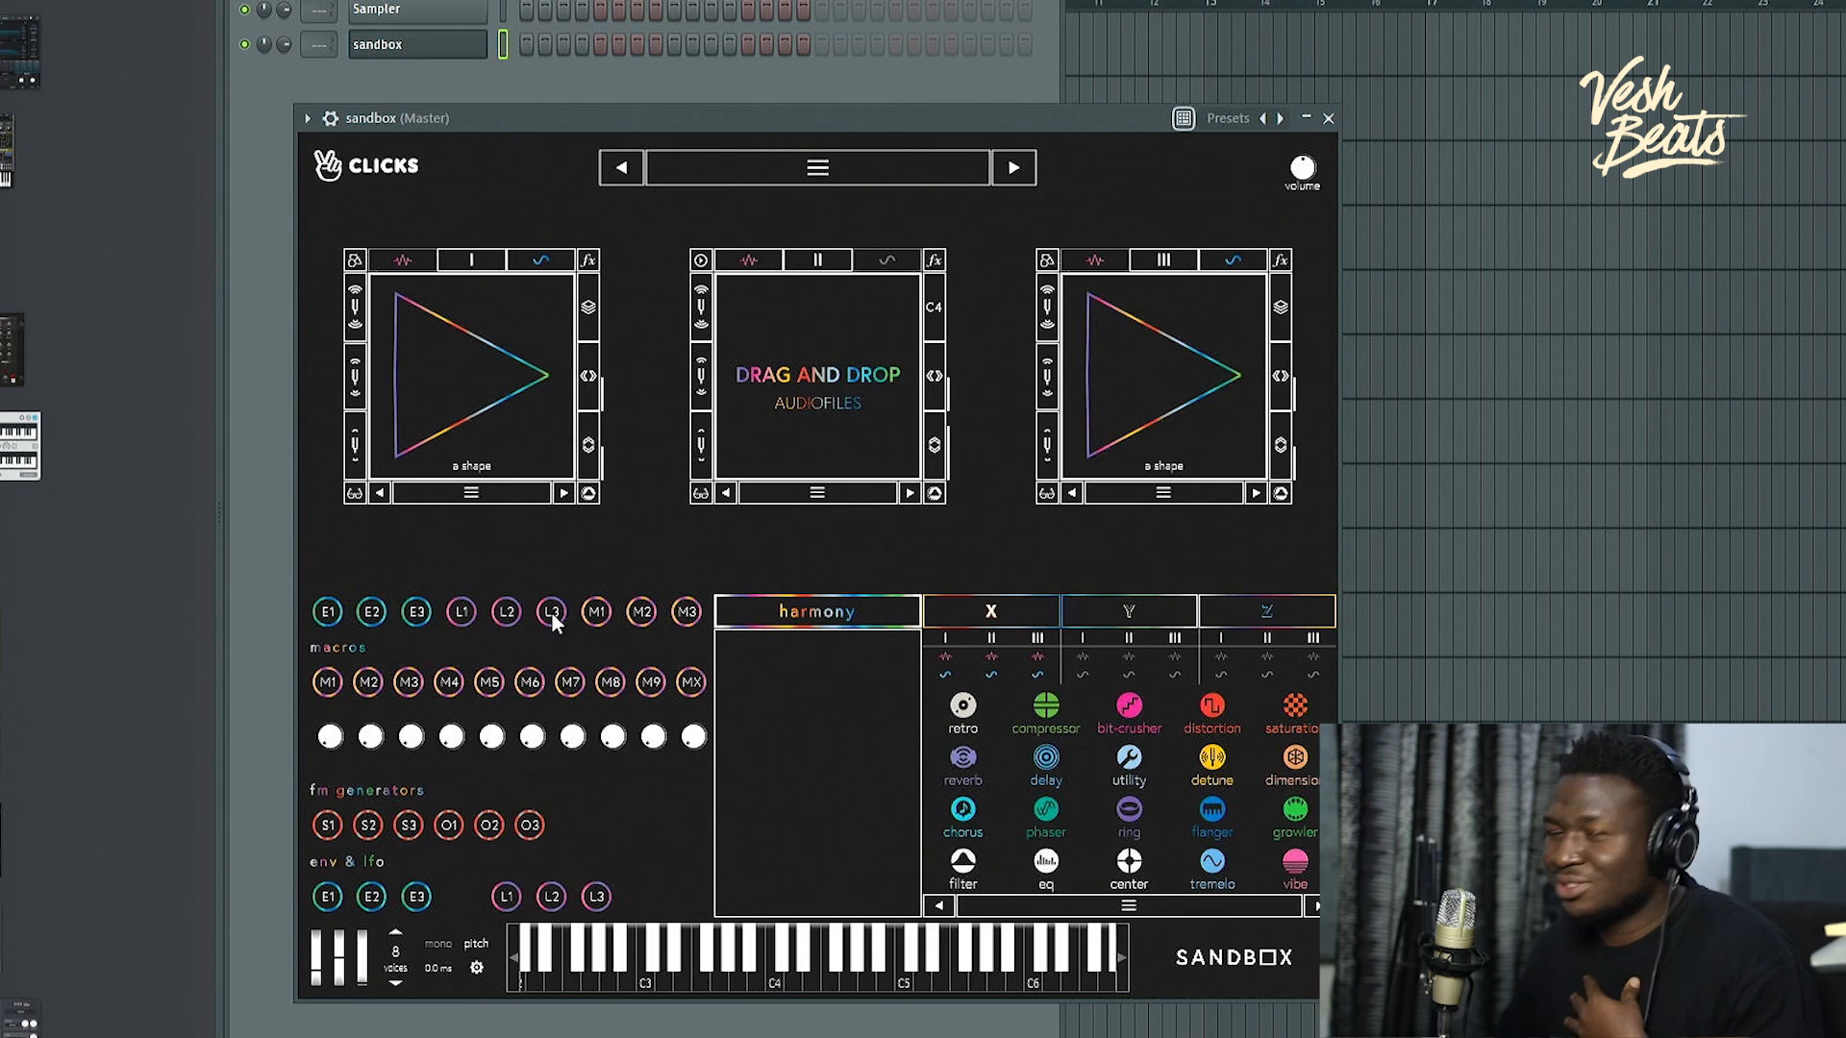
left_click(463, 612)
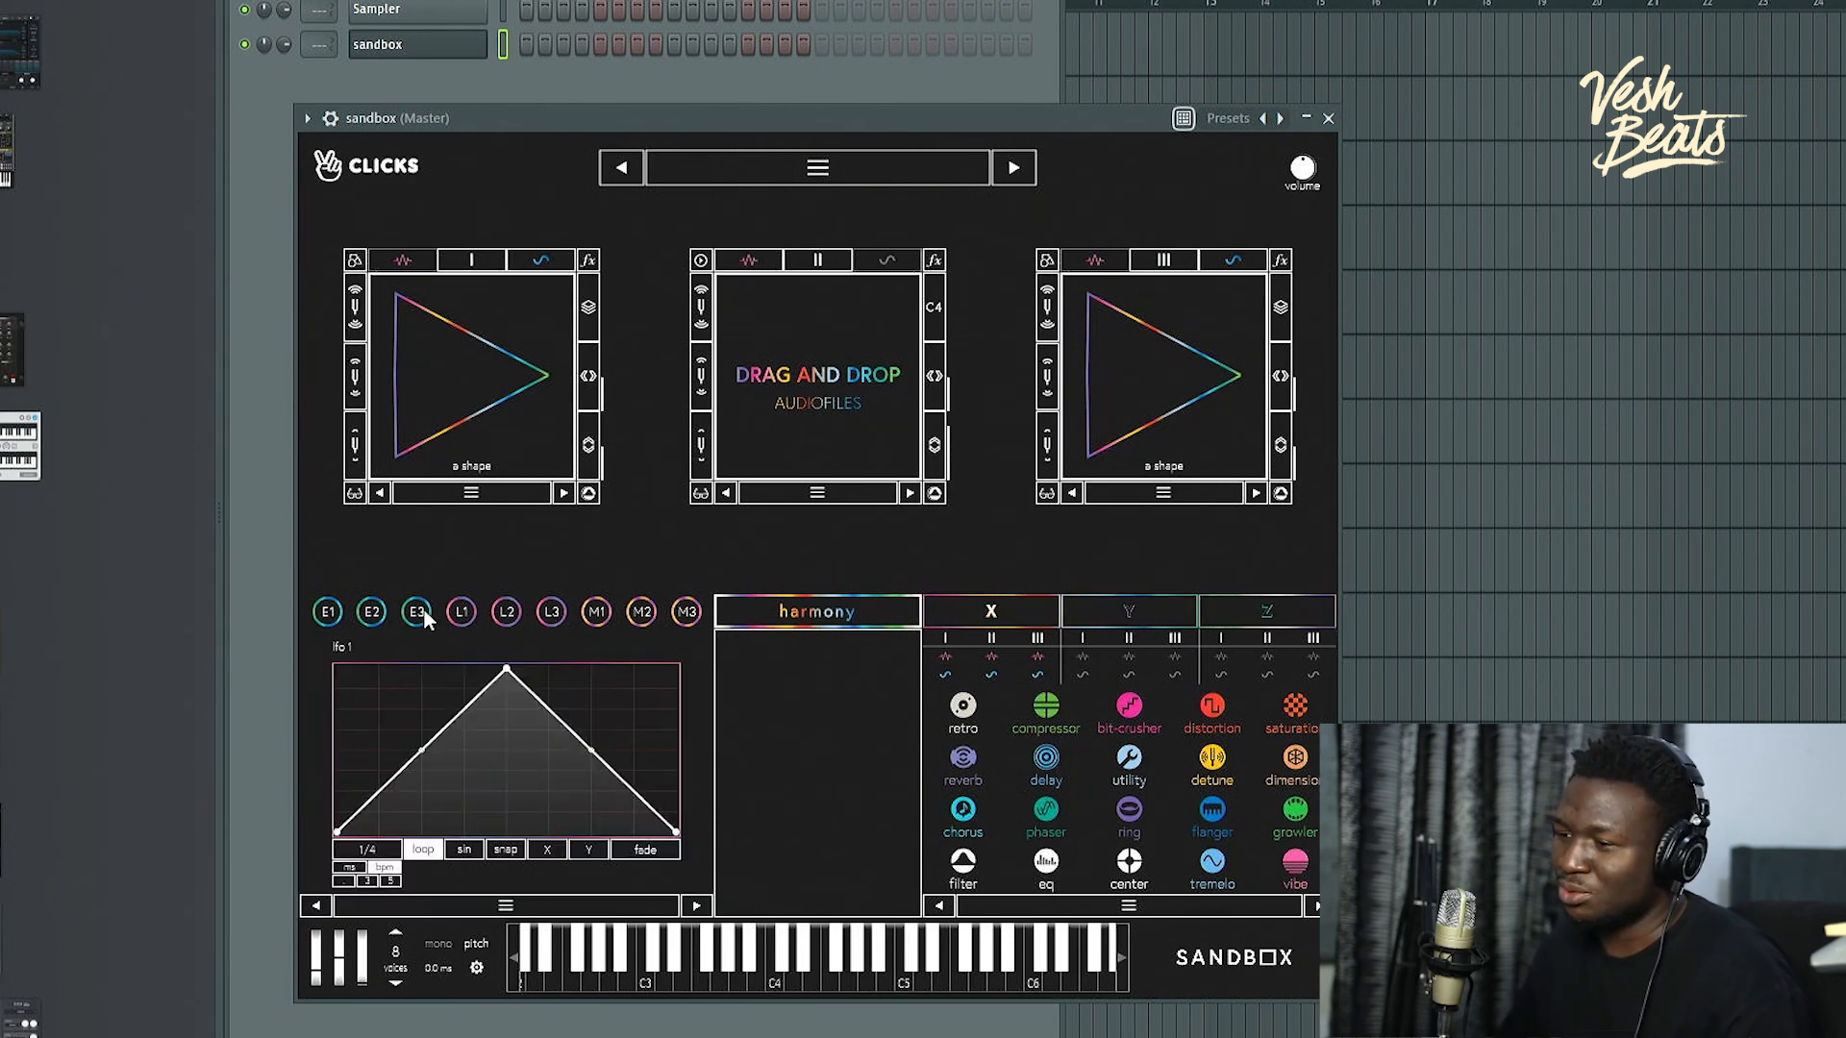
left_click(419, 612)
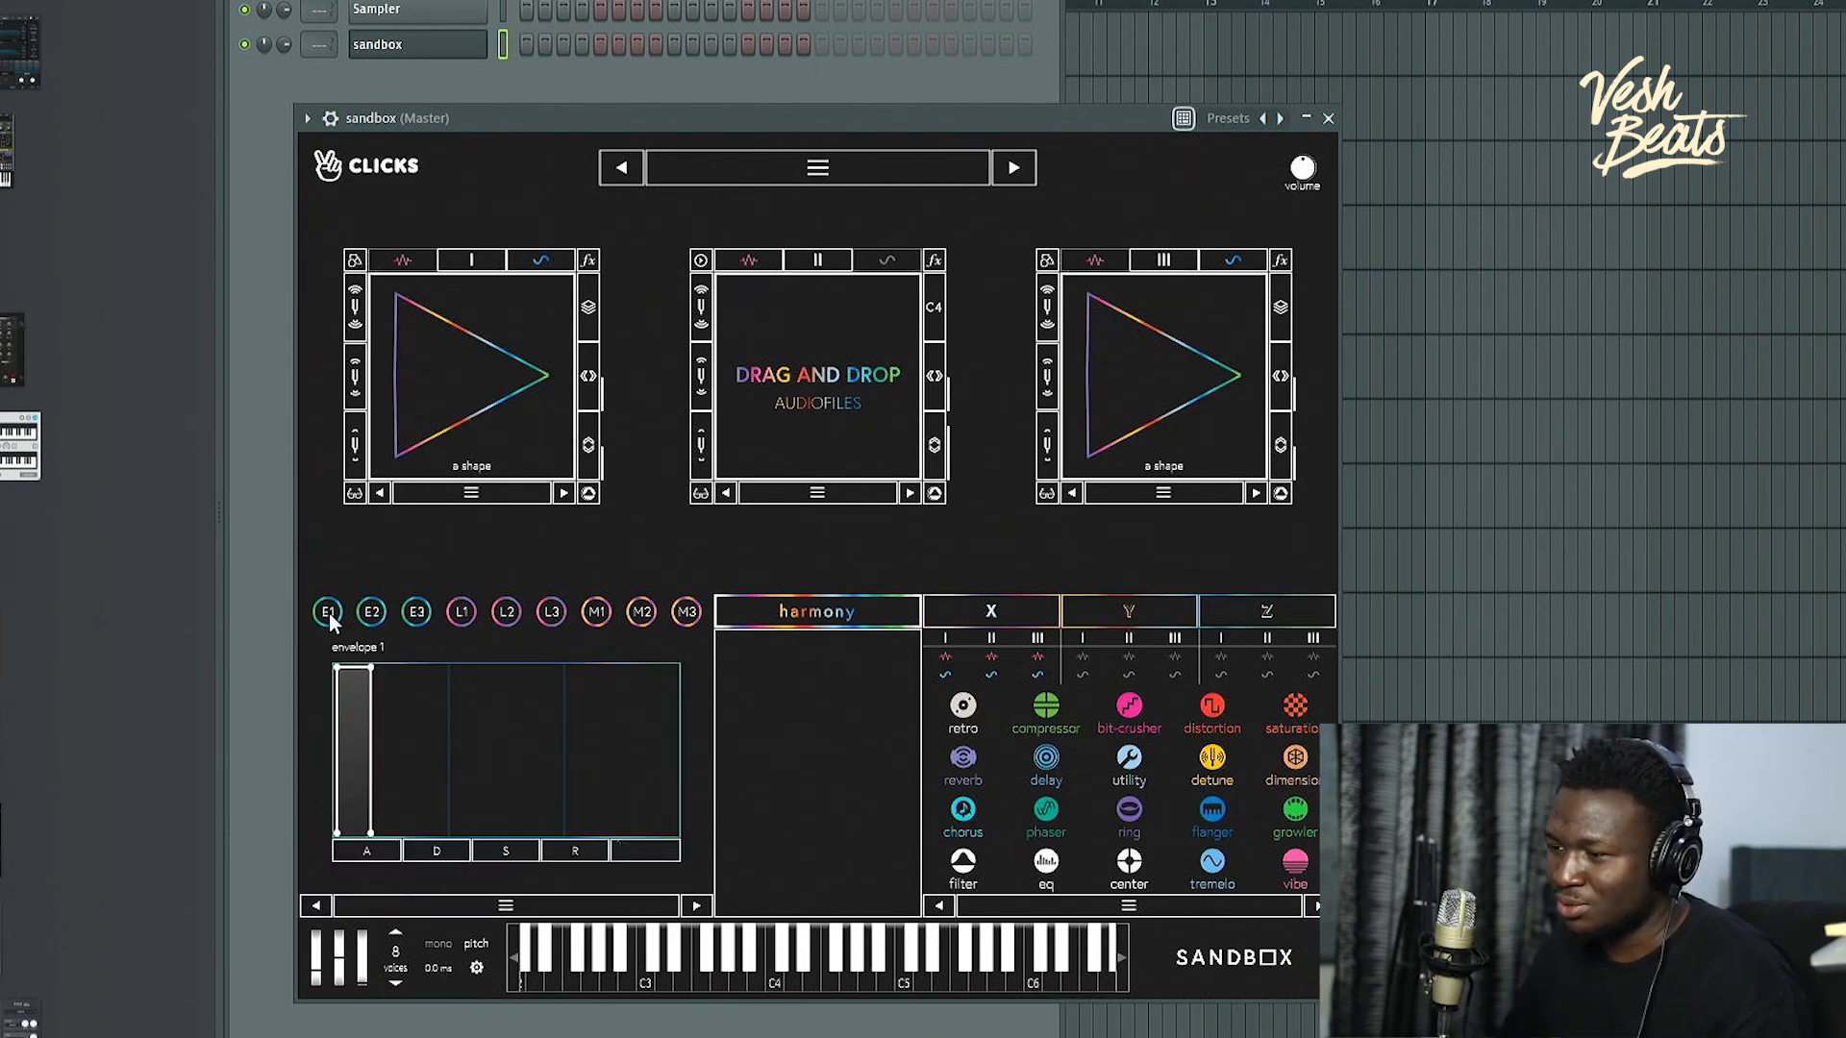
left_click_drag(332, 609, 598, 442)
left_click_drag(337, 603, 336, 606)
Step: Load the Bells & Vibes - Ball preset in Sandbox and show the settings of its utility effect
left_click(819, 168)
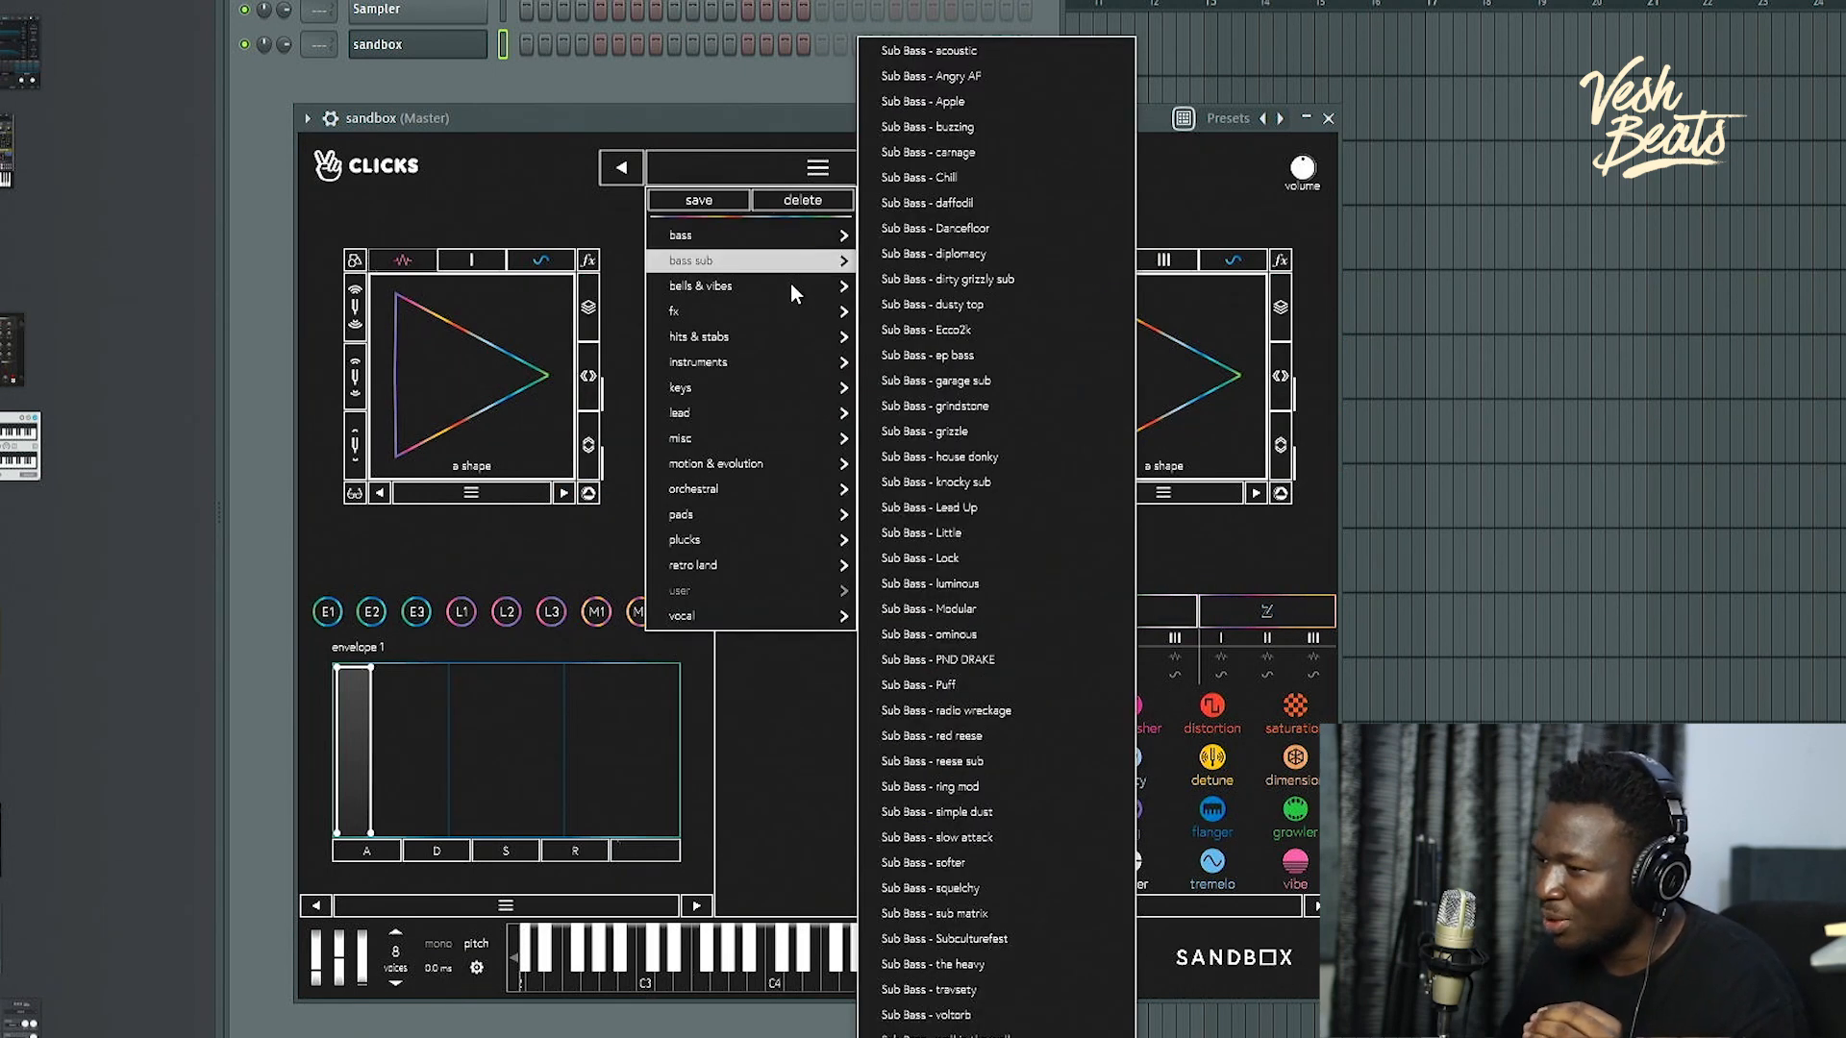
mouse_move(769, 285)
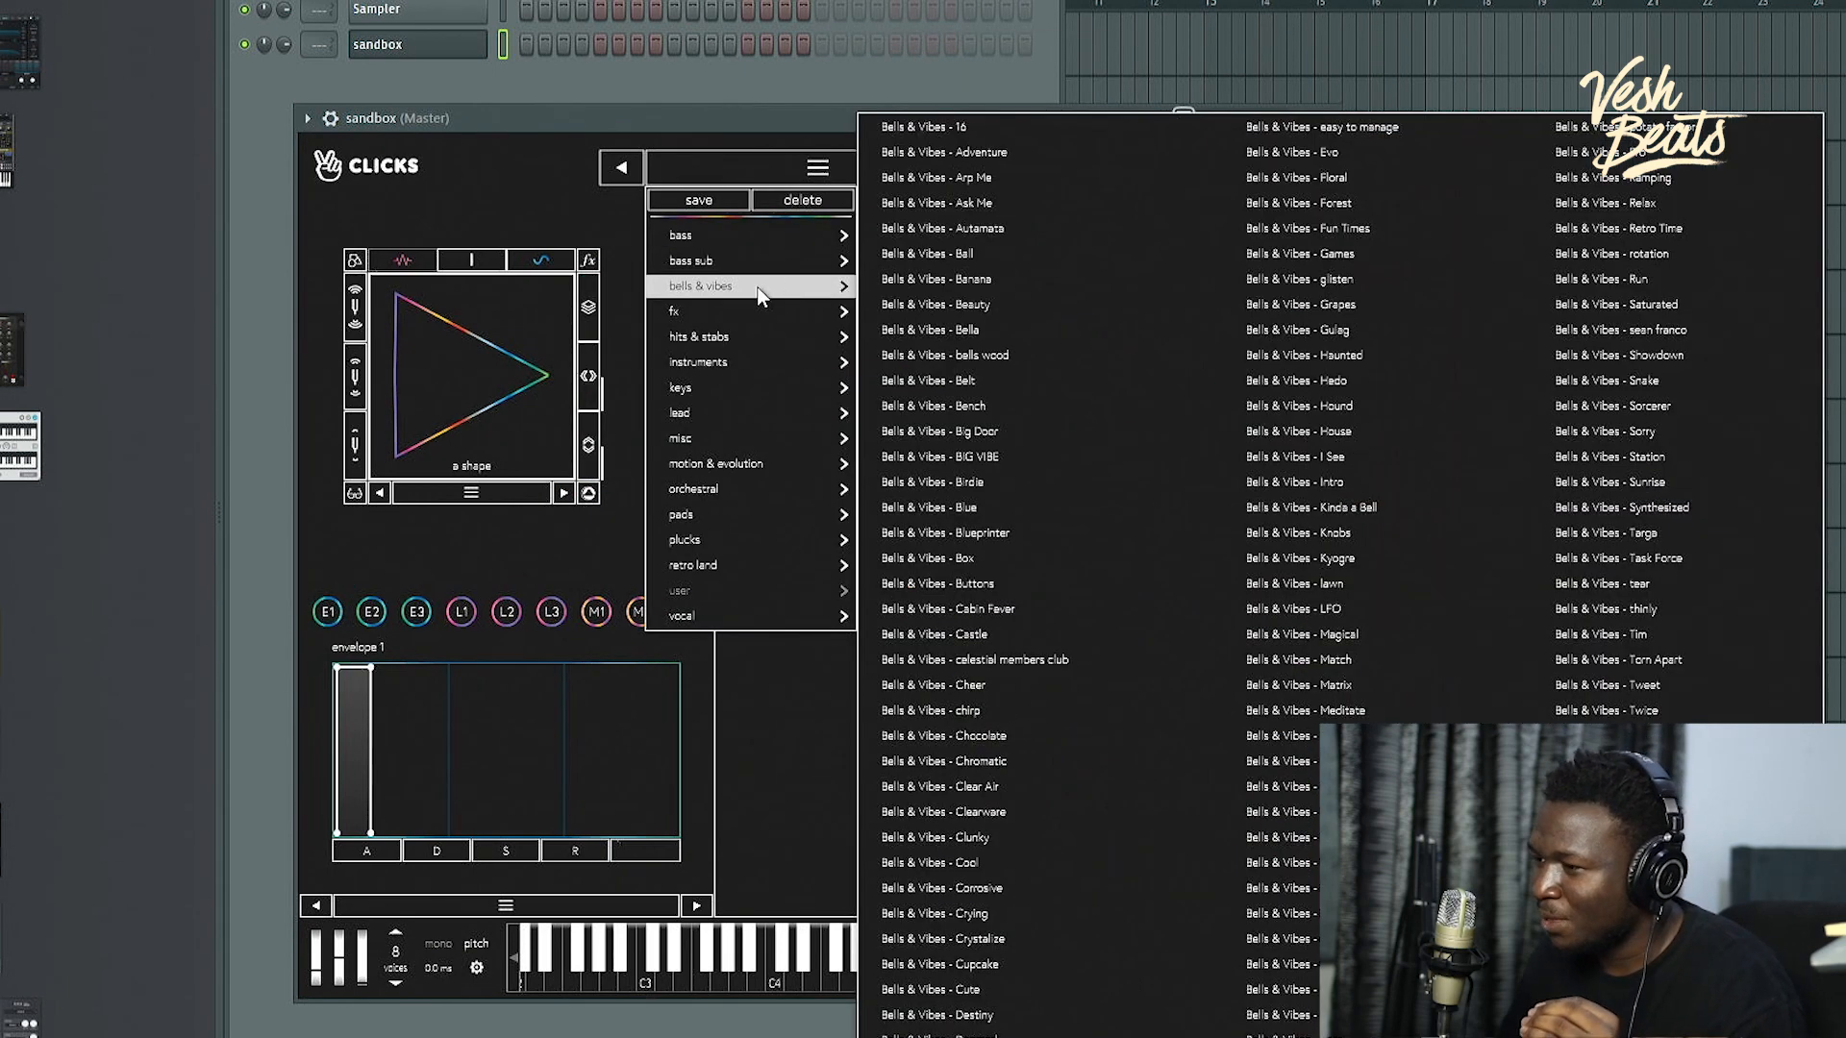
left_click(986, 262)
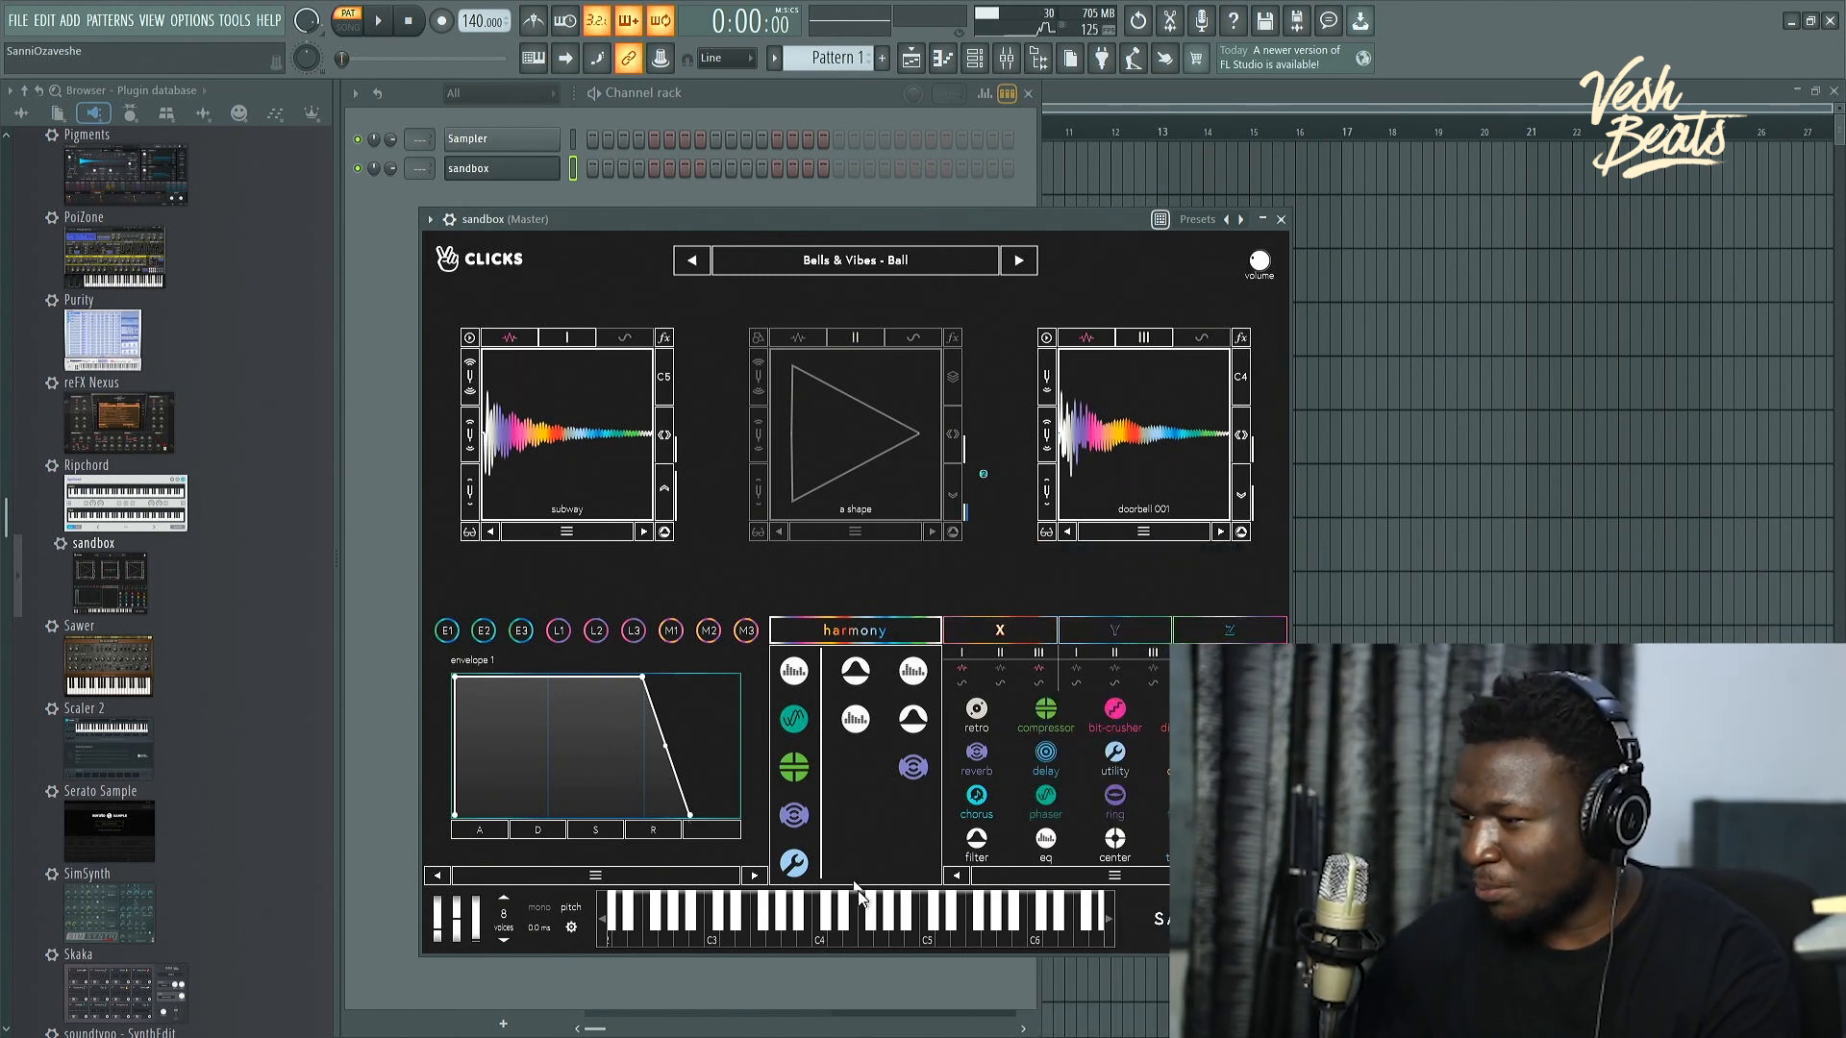
left_click(794, 863)
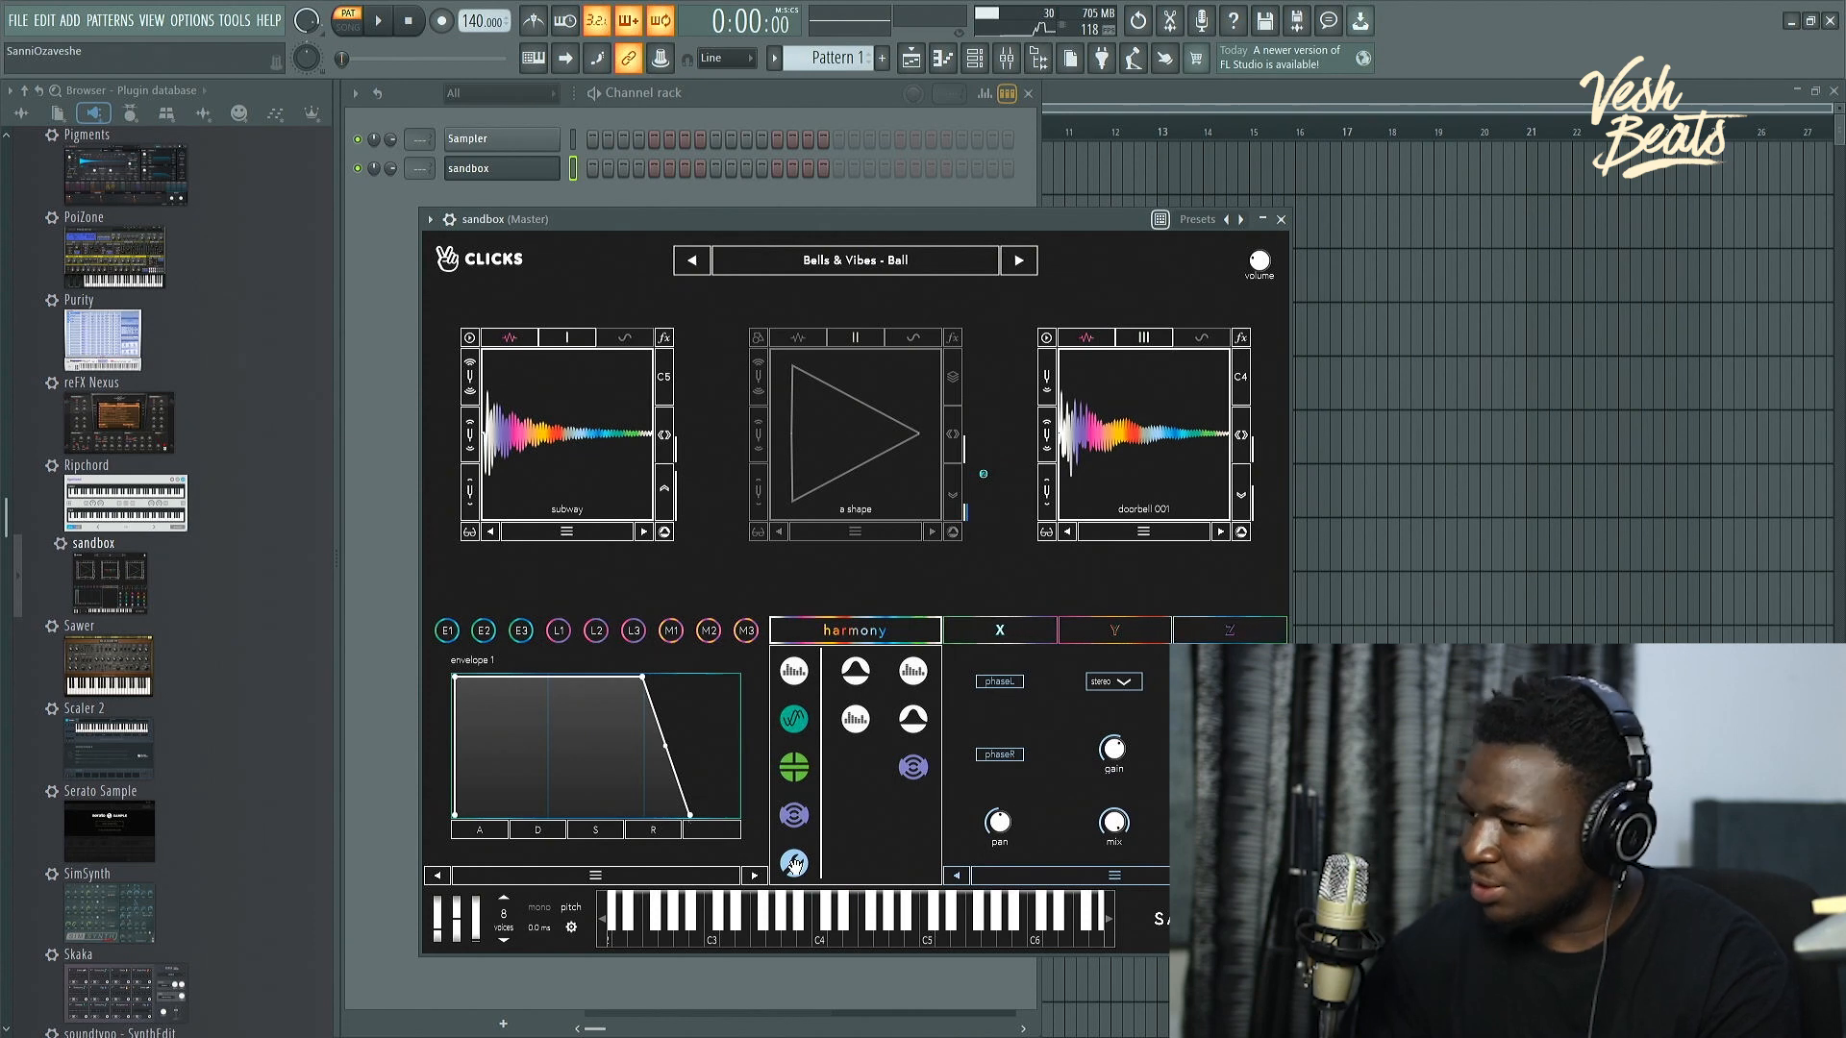
mouse_move(898, 221)
left_mouse_down()
mouse_move(898, 186)
mouse_move(898, 215)
left_mouse_up()
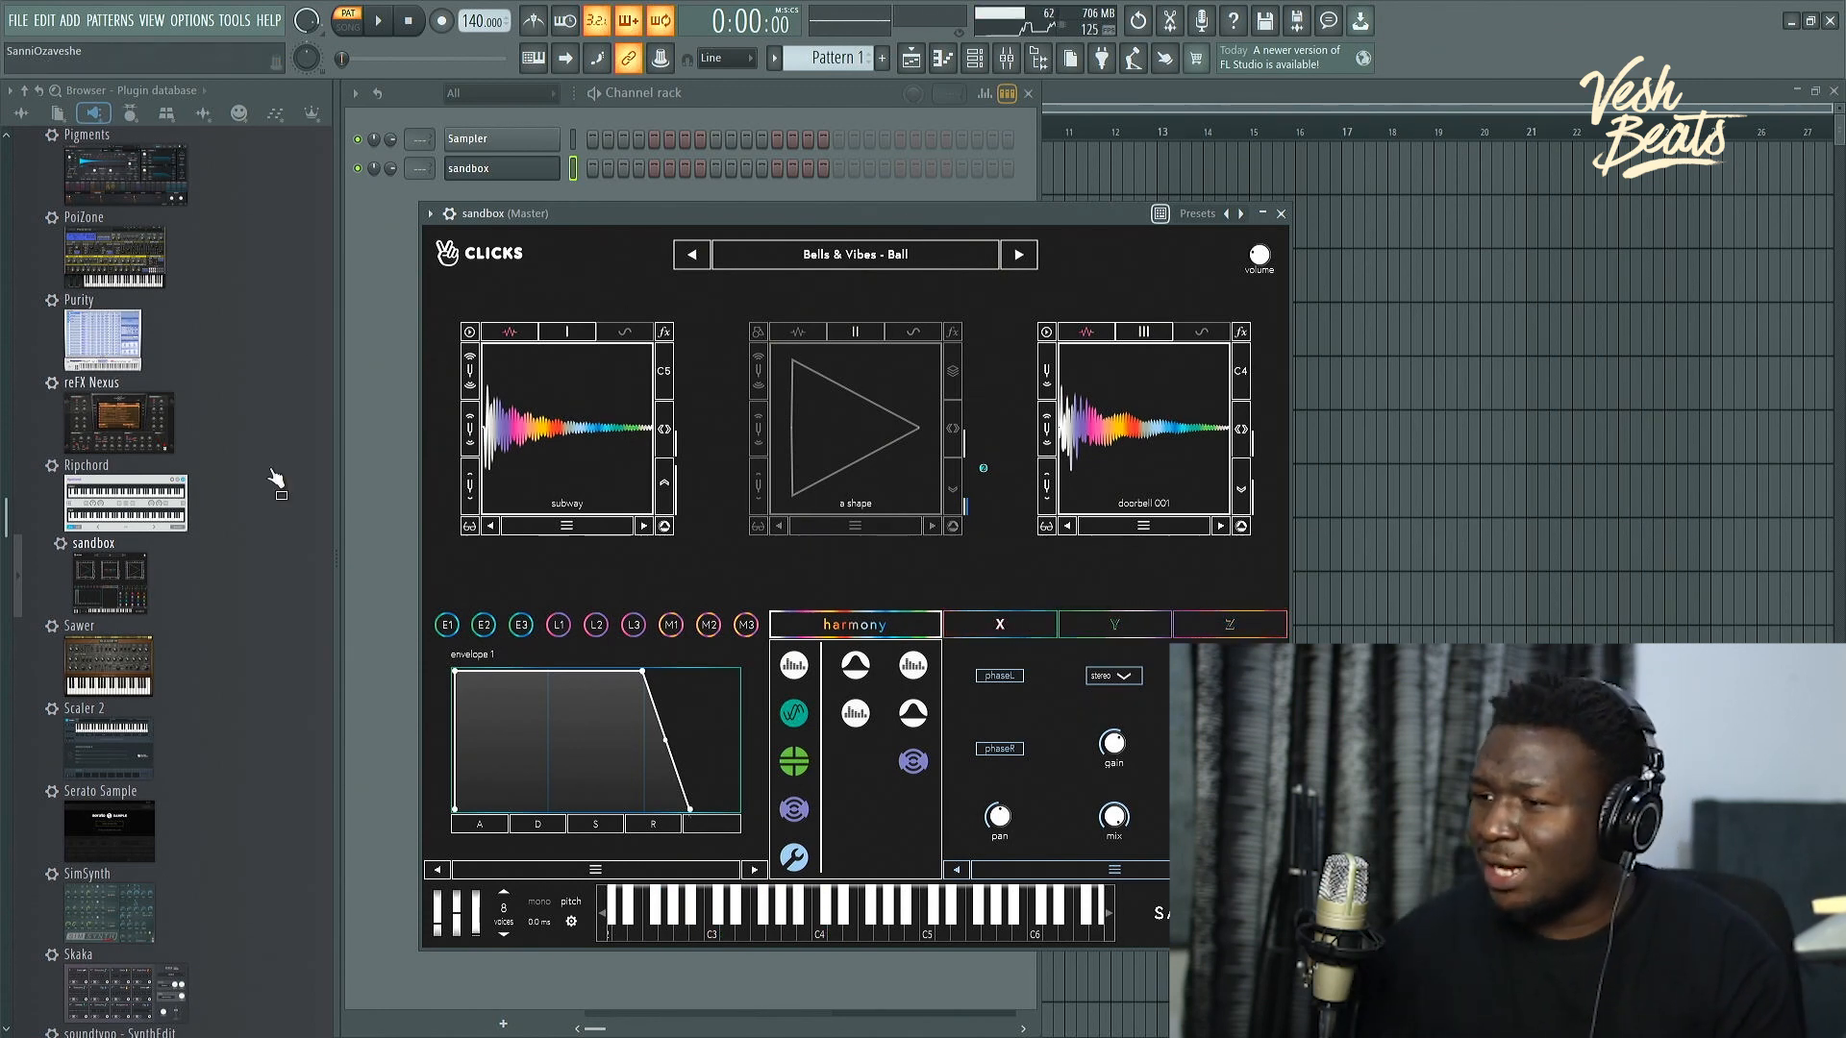
Step: Add Omnisphere from the plugin database to the channel rack and dismiss its startup notice
scroll(280, 688, "down", 10)
scroll(280, 688, "down", 5)
scroll(280, 688, "up", 15)
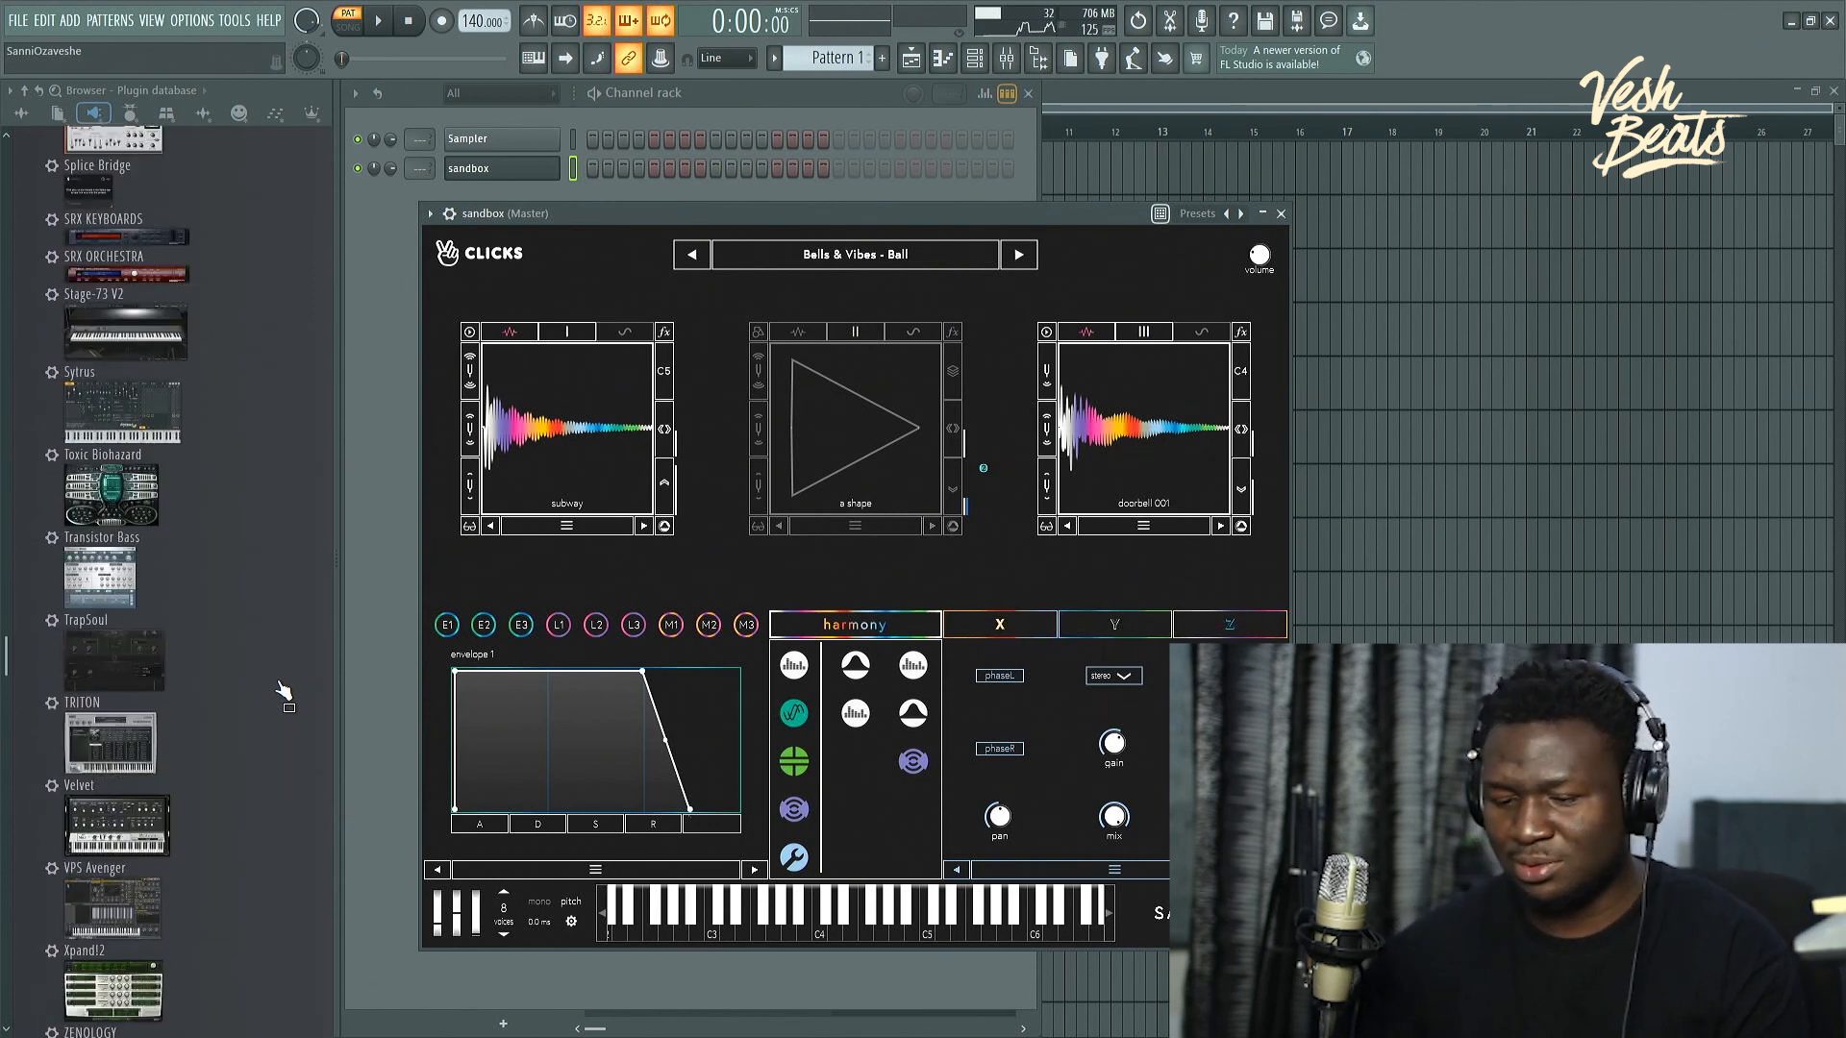
scroll(280, 688, "up", 10)
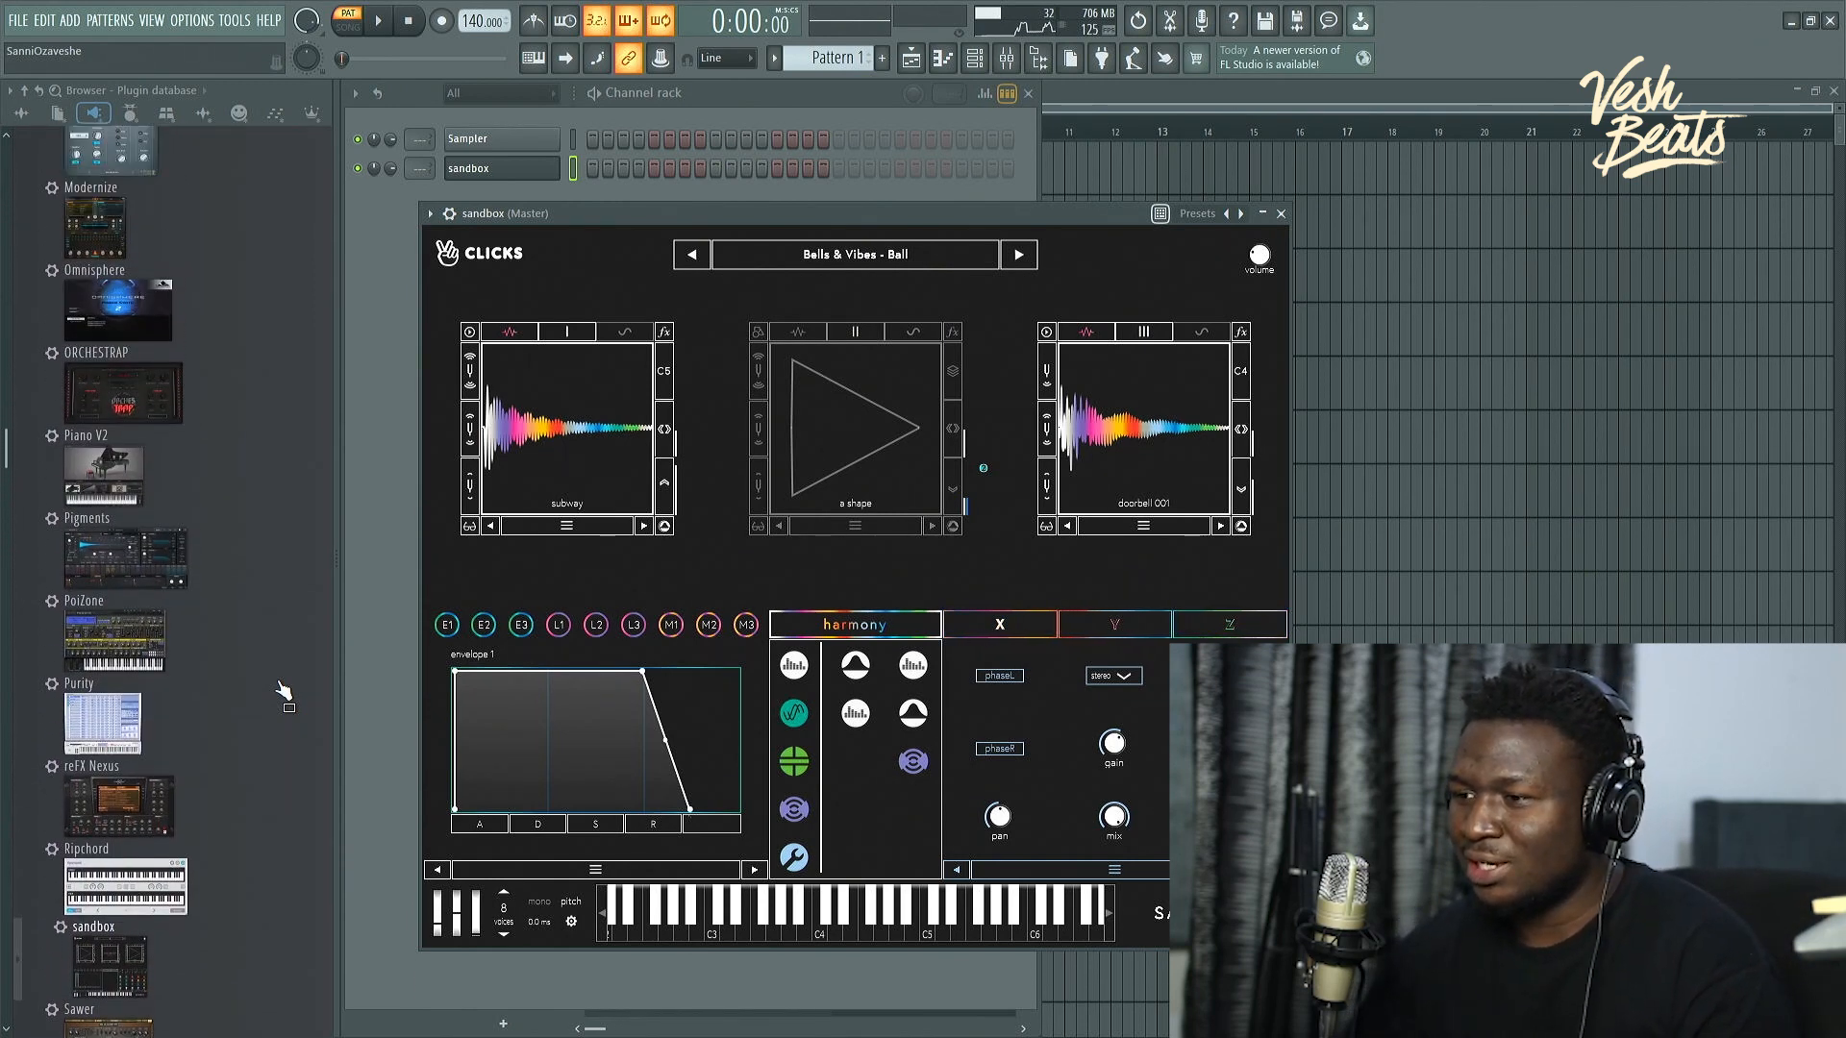
left_click_drag(154, 477, 377, 433)
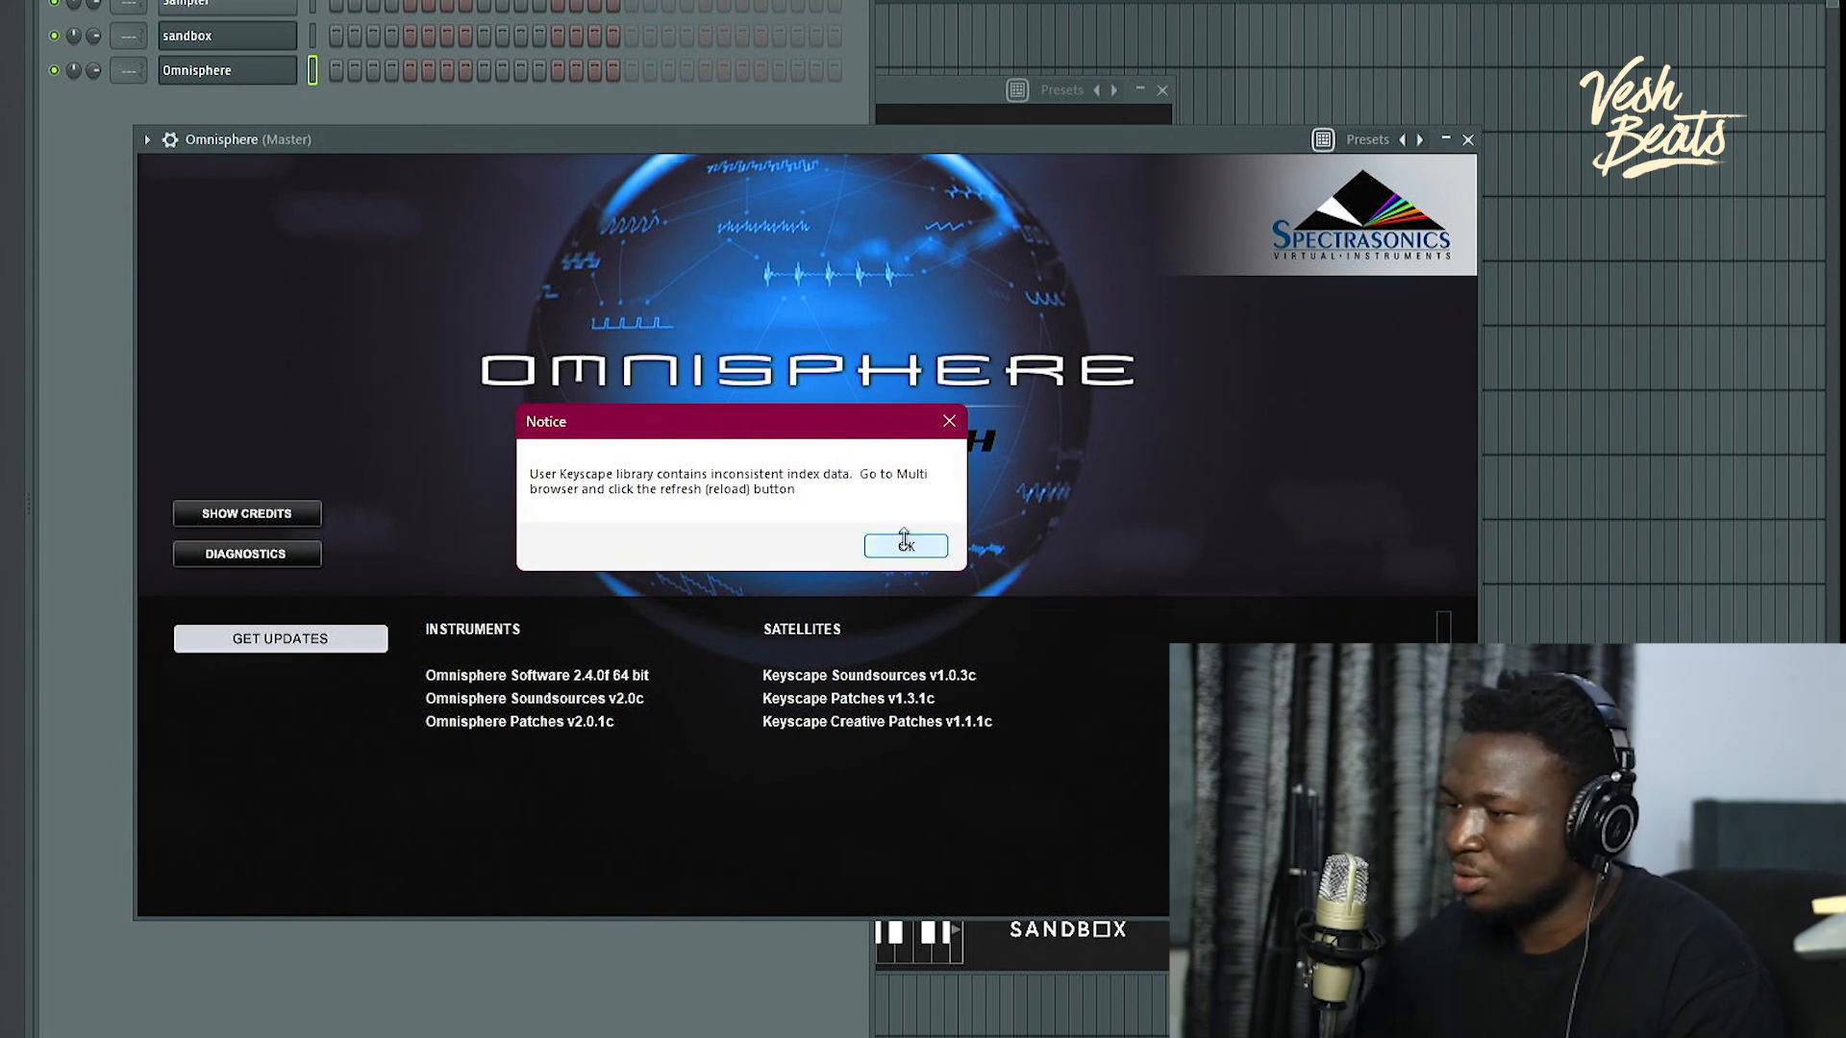
left_click(1022, 581)
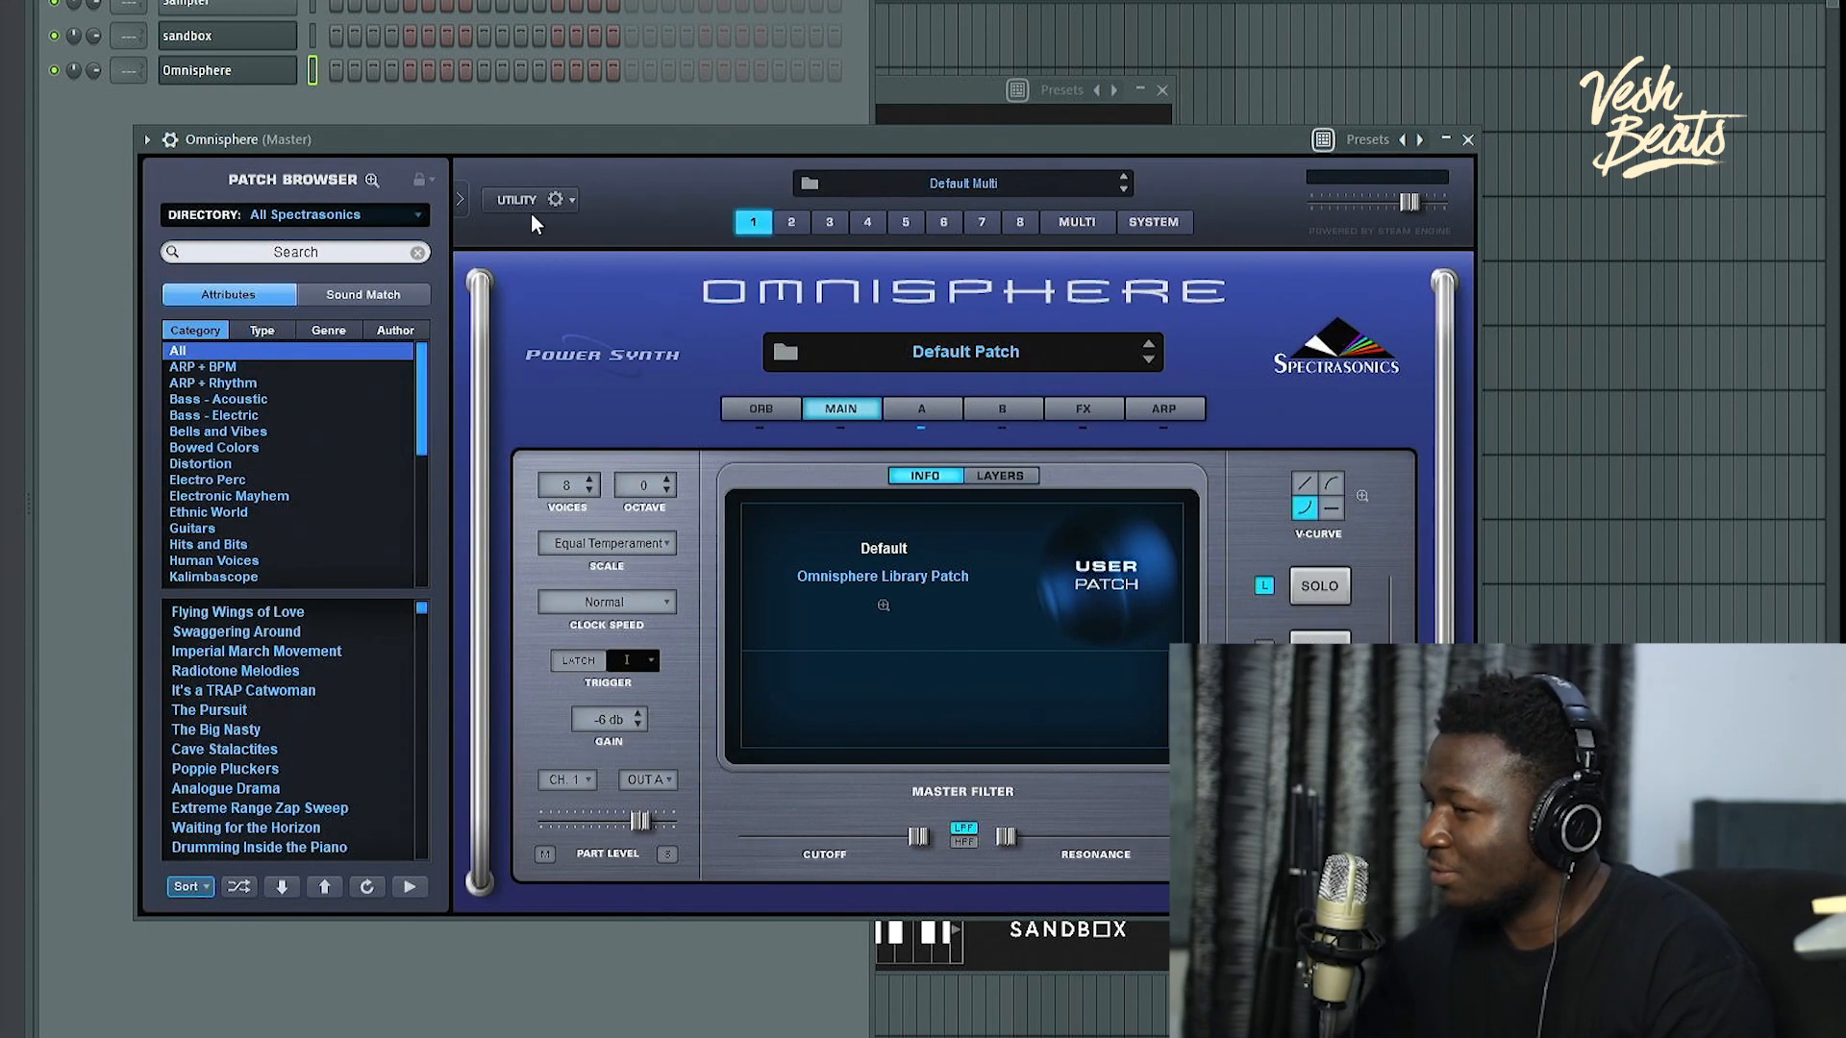
Step: Filter Omnisphere's patches to the Bells and Vibes category and load the Chilton Bell patch
left_click(416, 217)
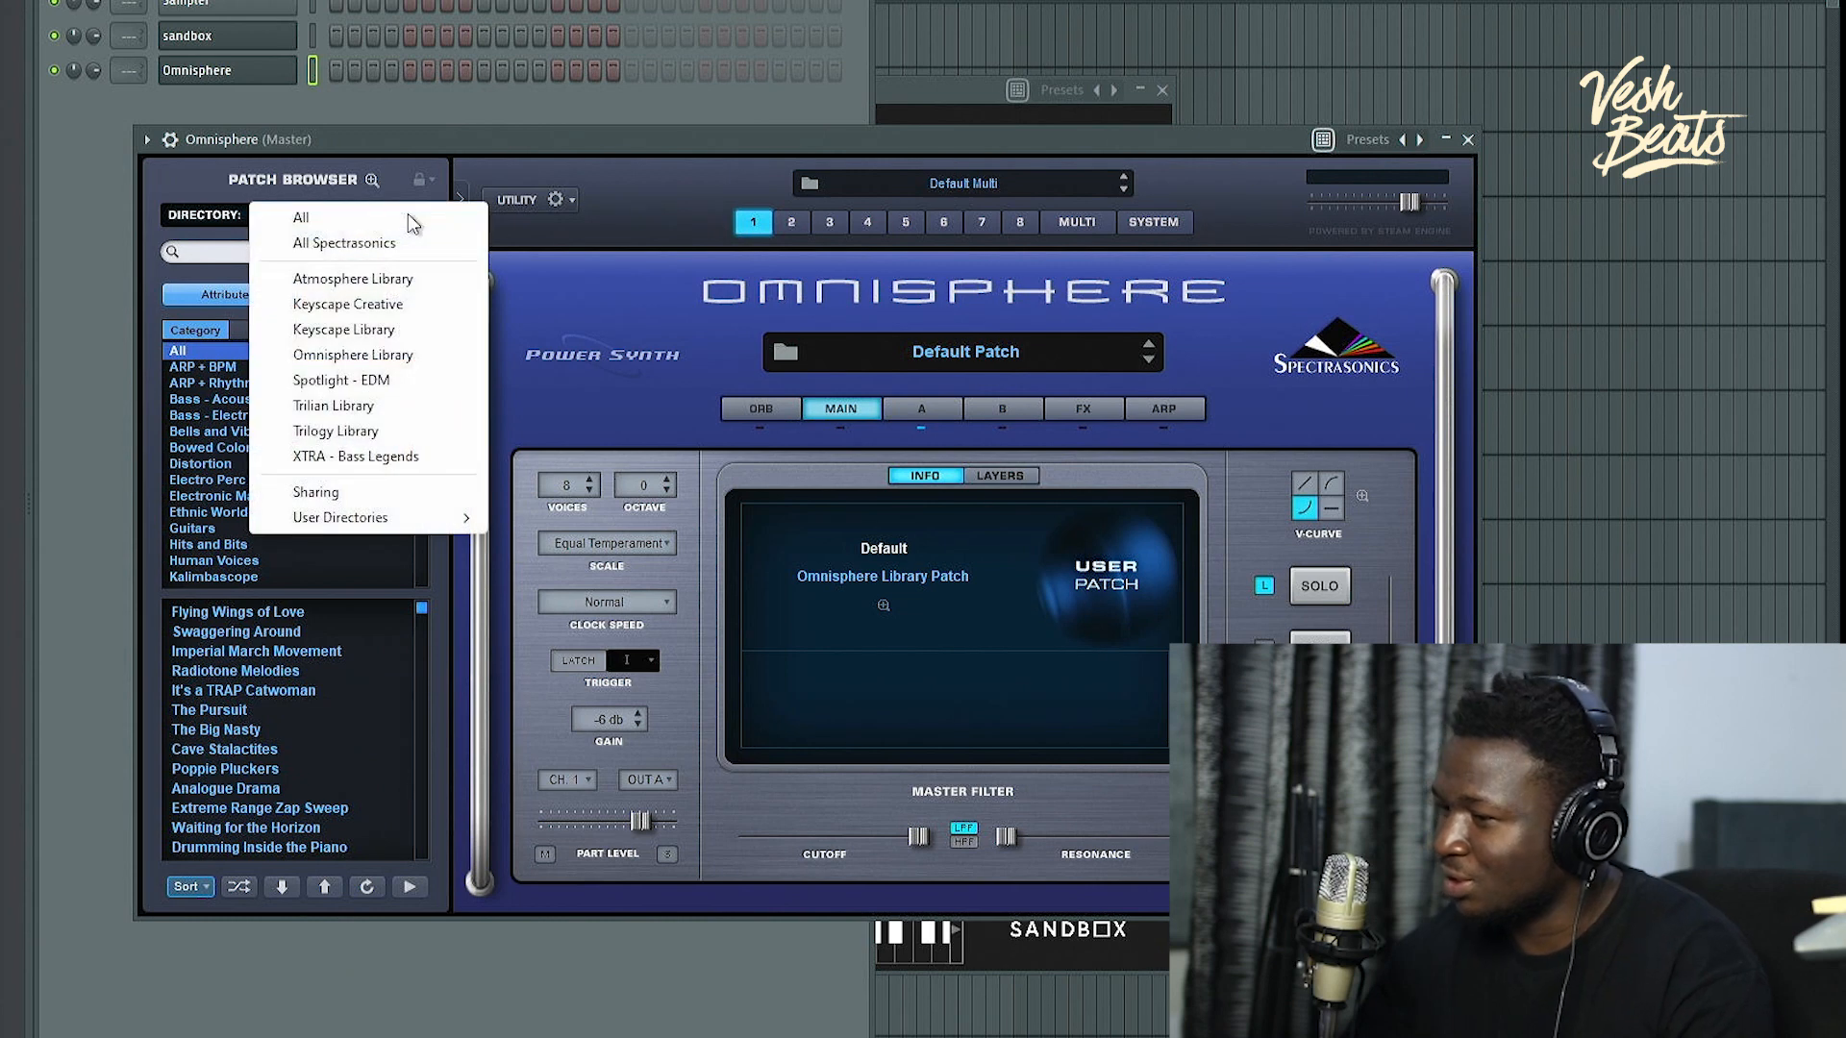
left_click(202, 358)
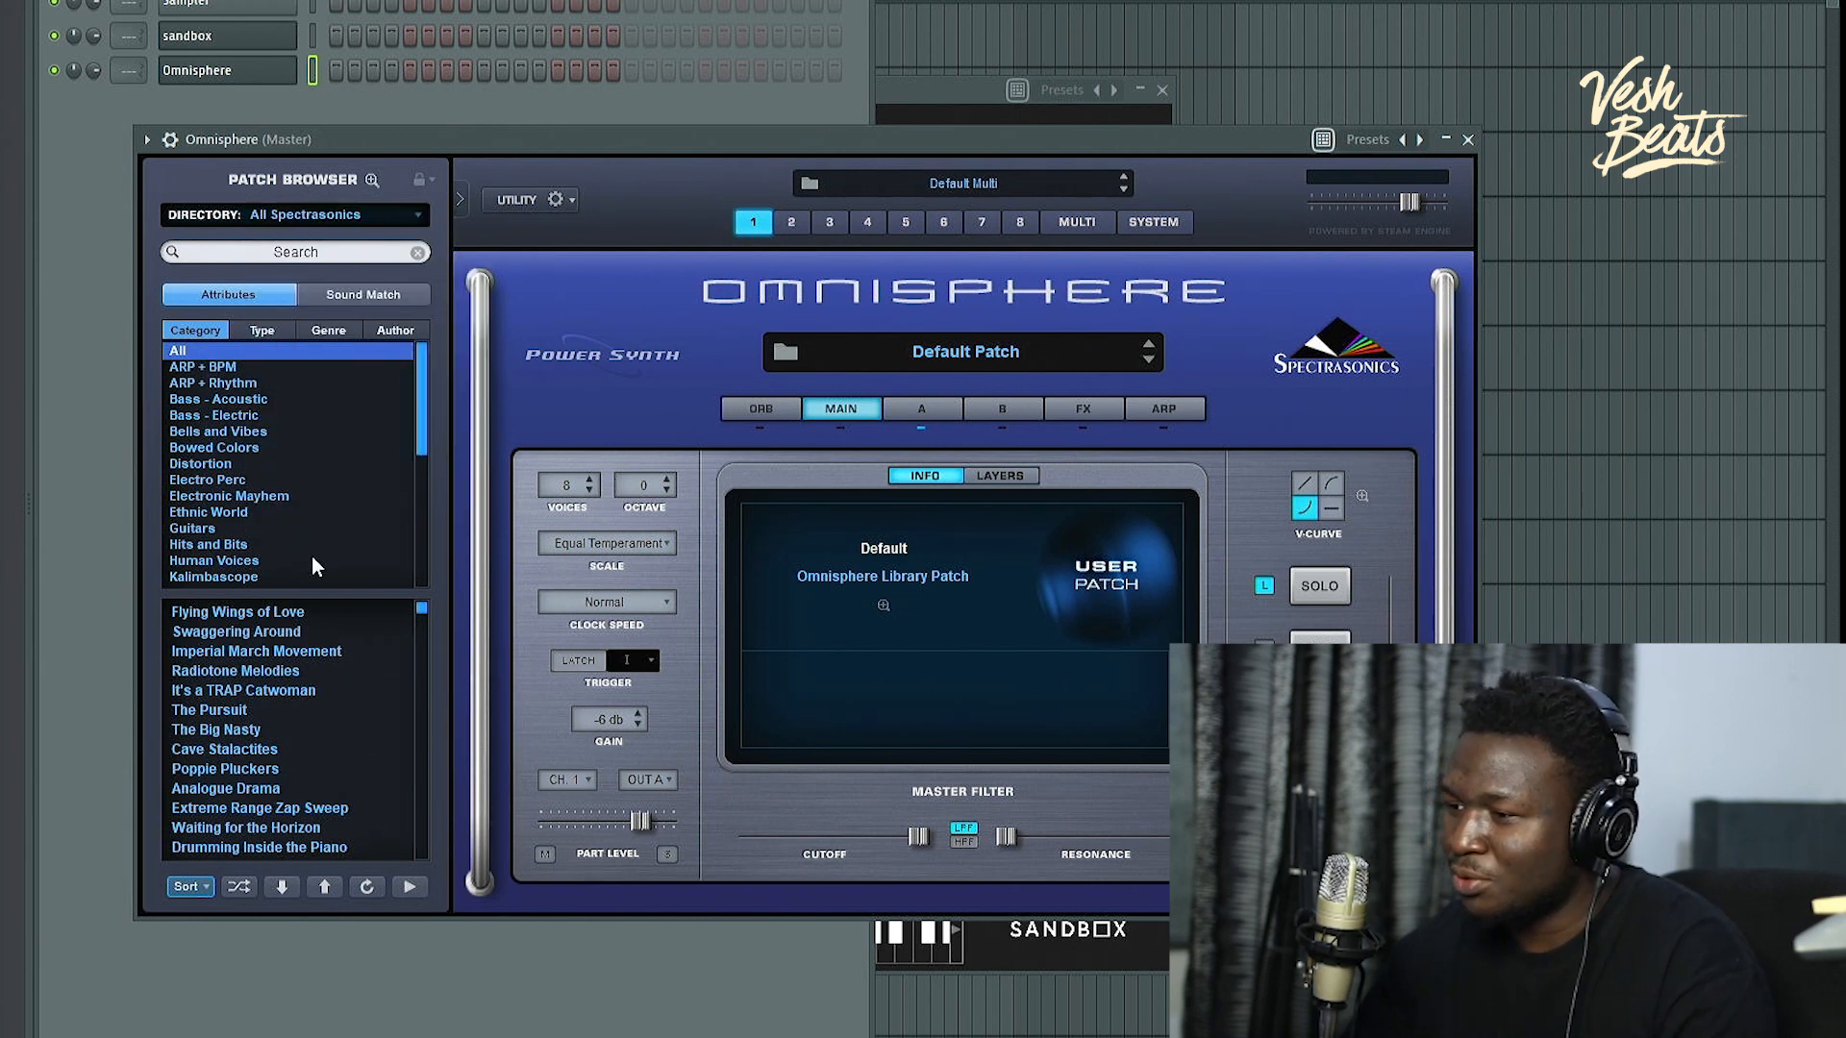
scroll(424, 459, "down", 5)
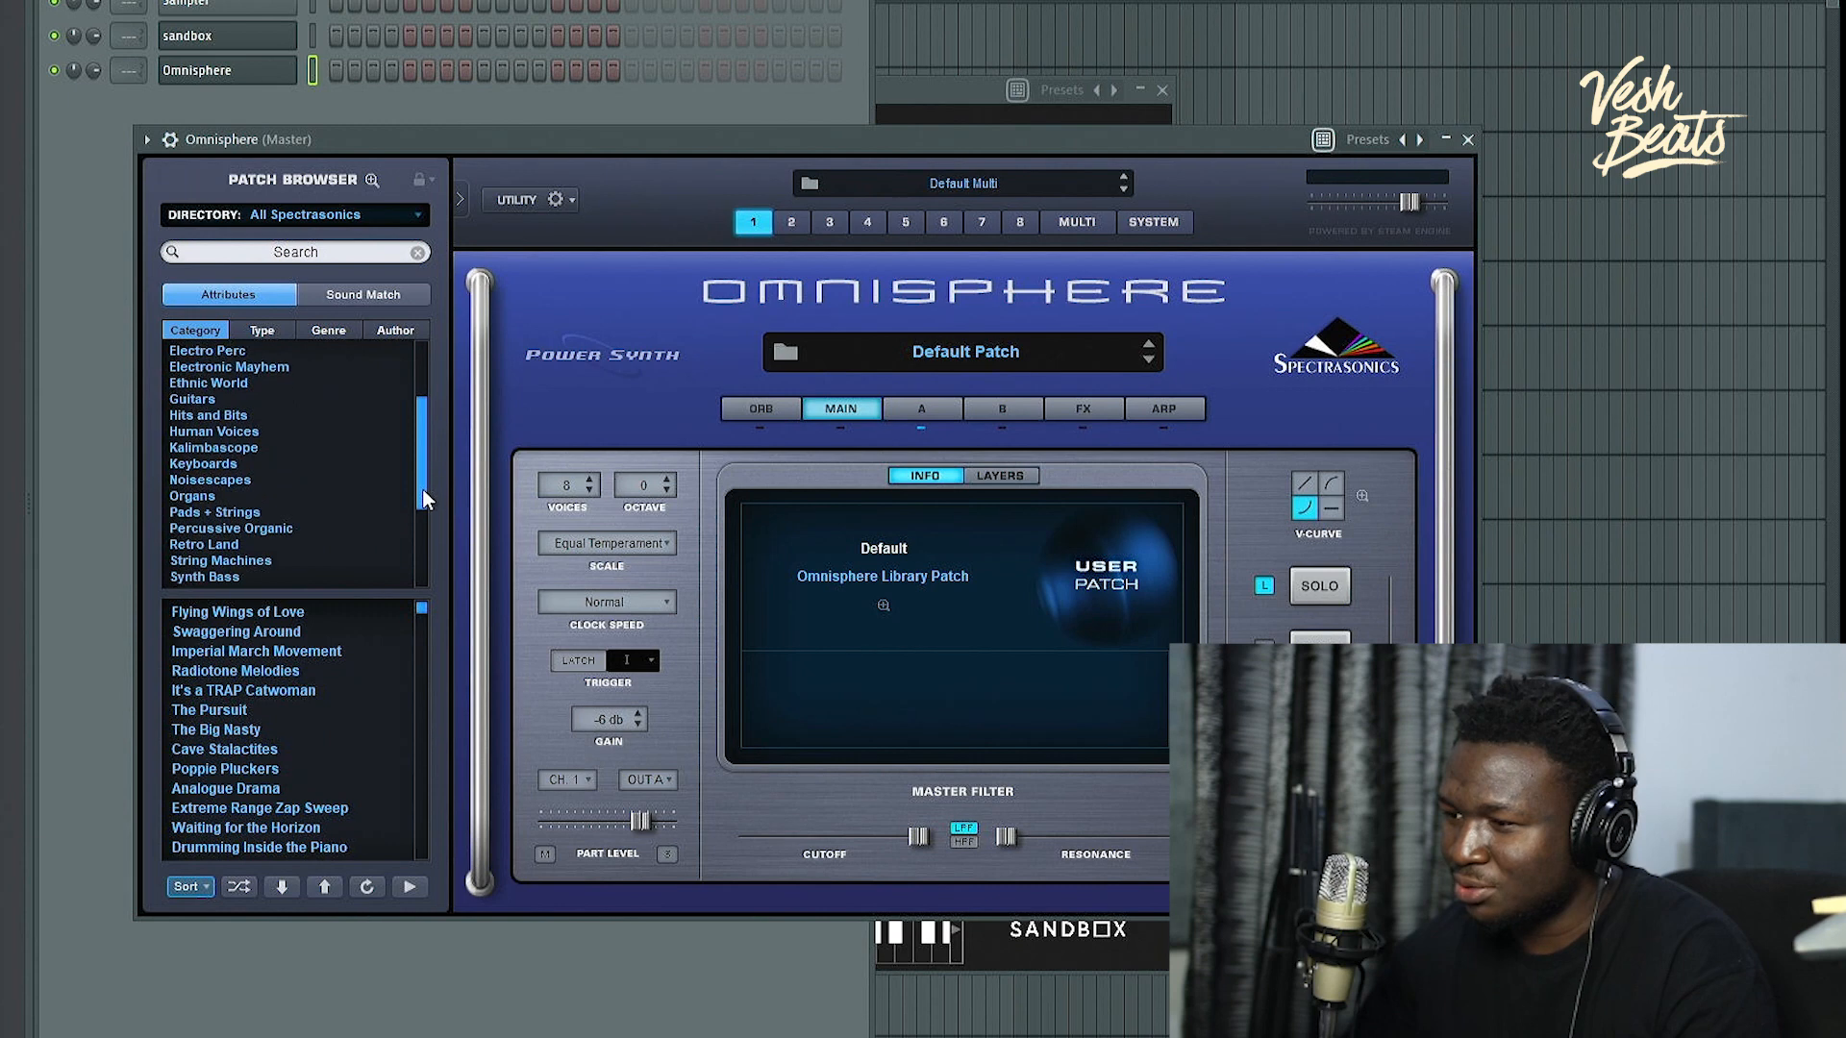
mouse_move(420, 519)
left_mouse_down()
mouse_move(420, 540)
mouse_move(423, 493)
left_mouse_up()
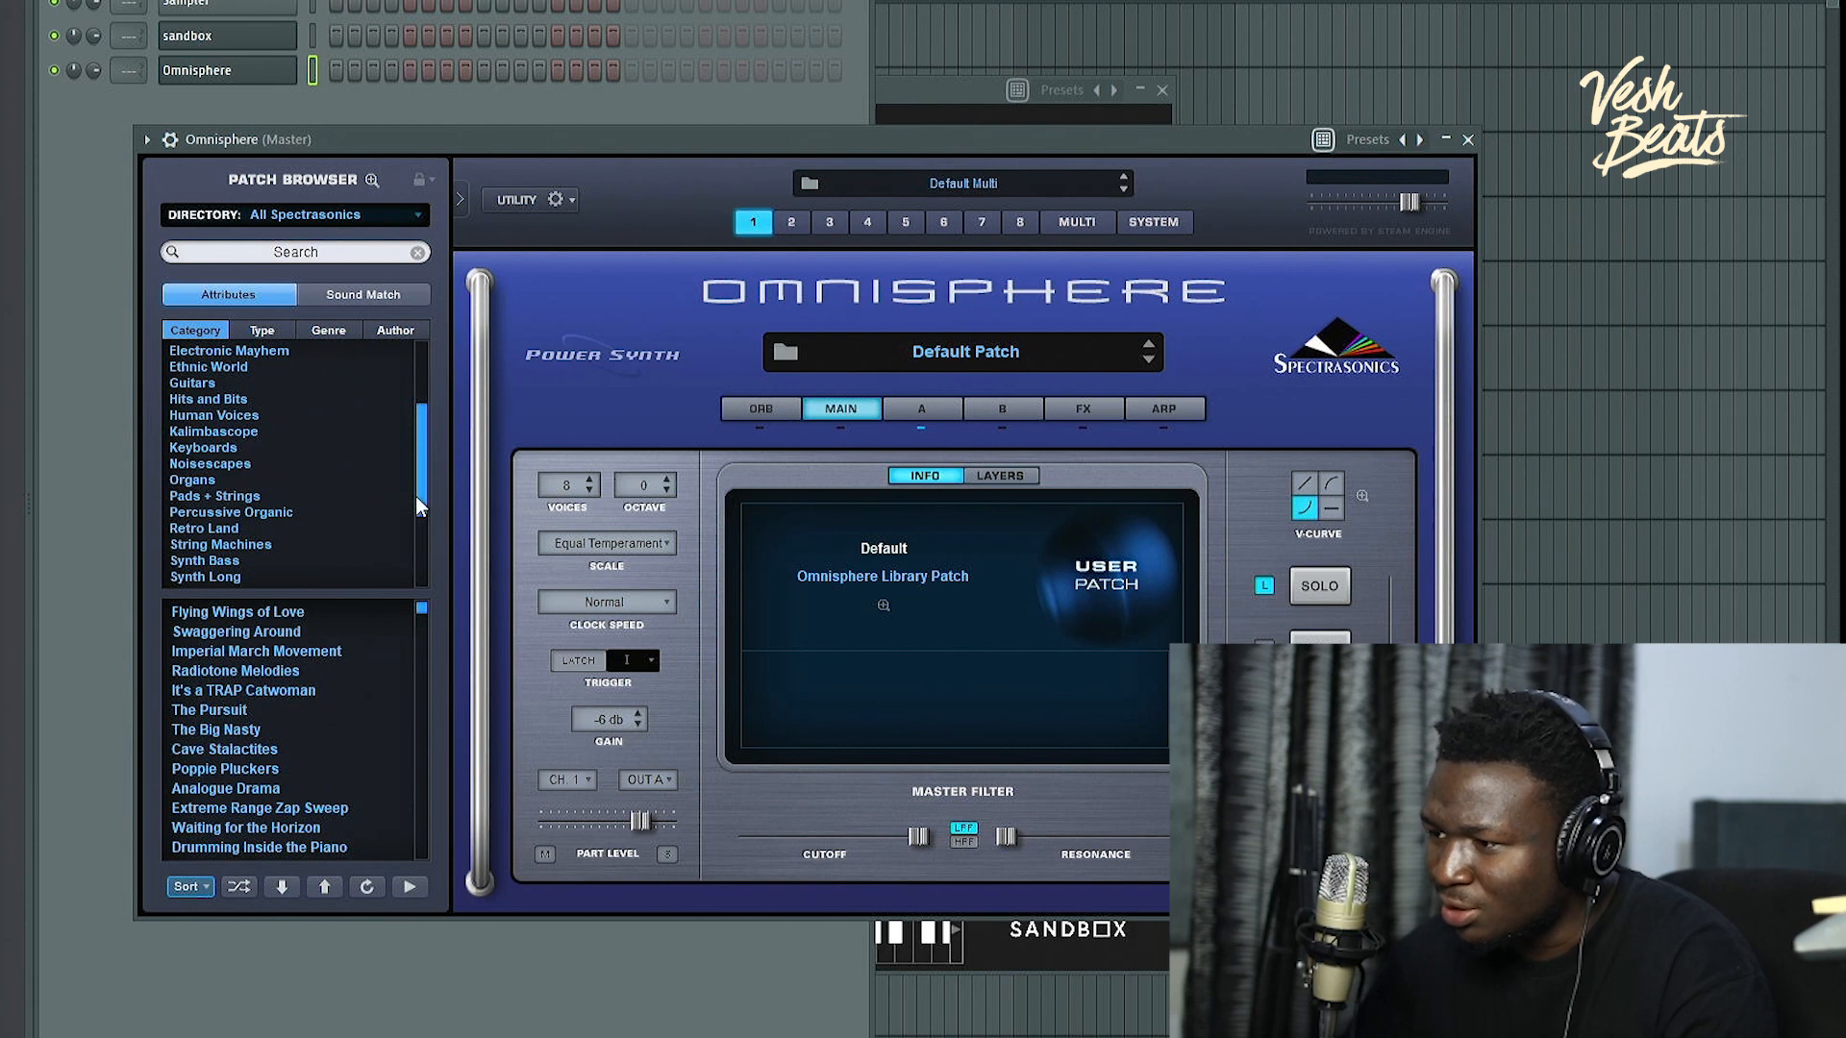
left_click_drag(415, 496, 427, 425)
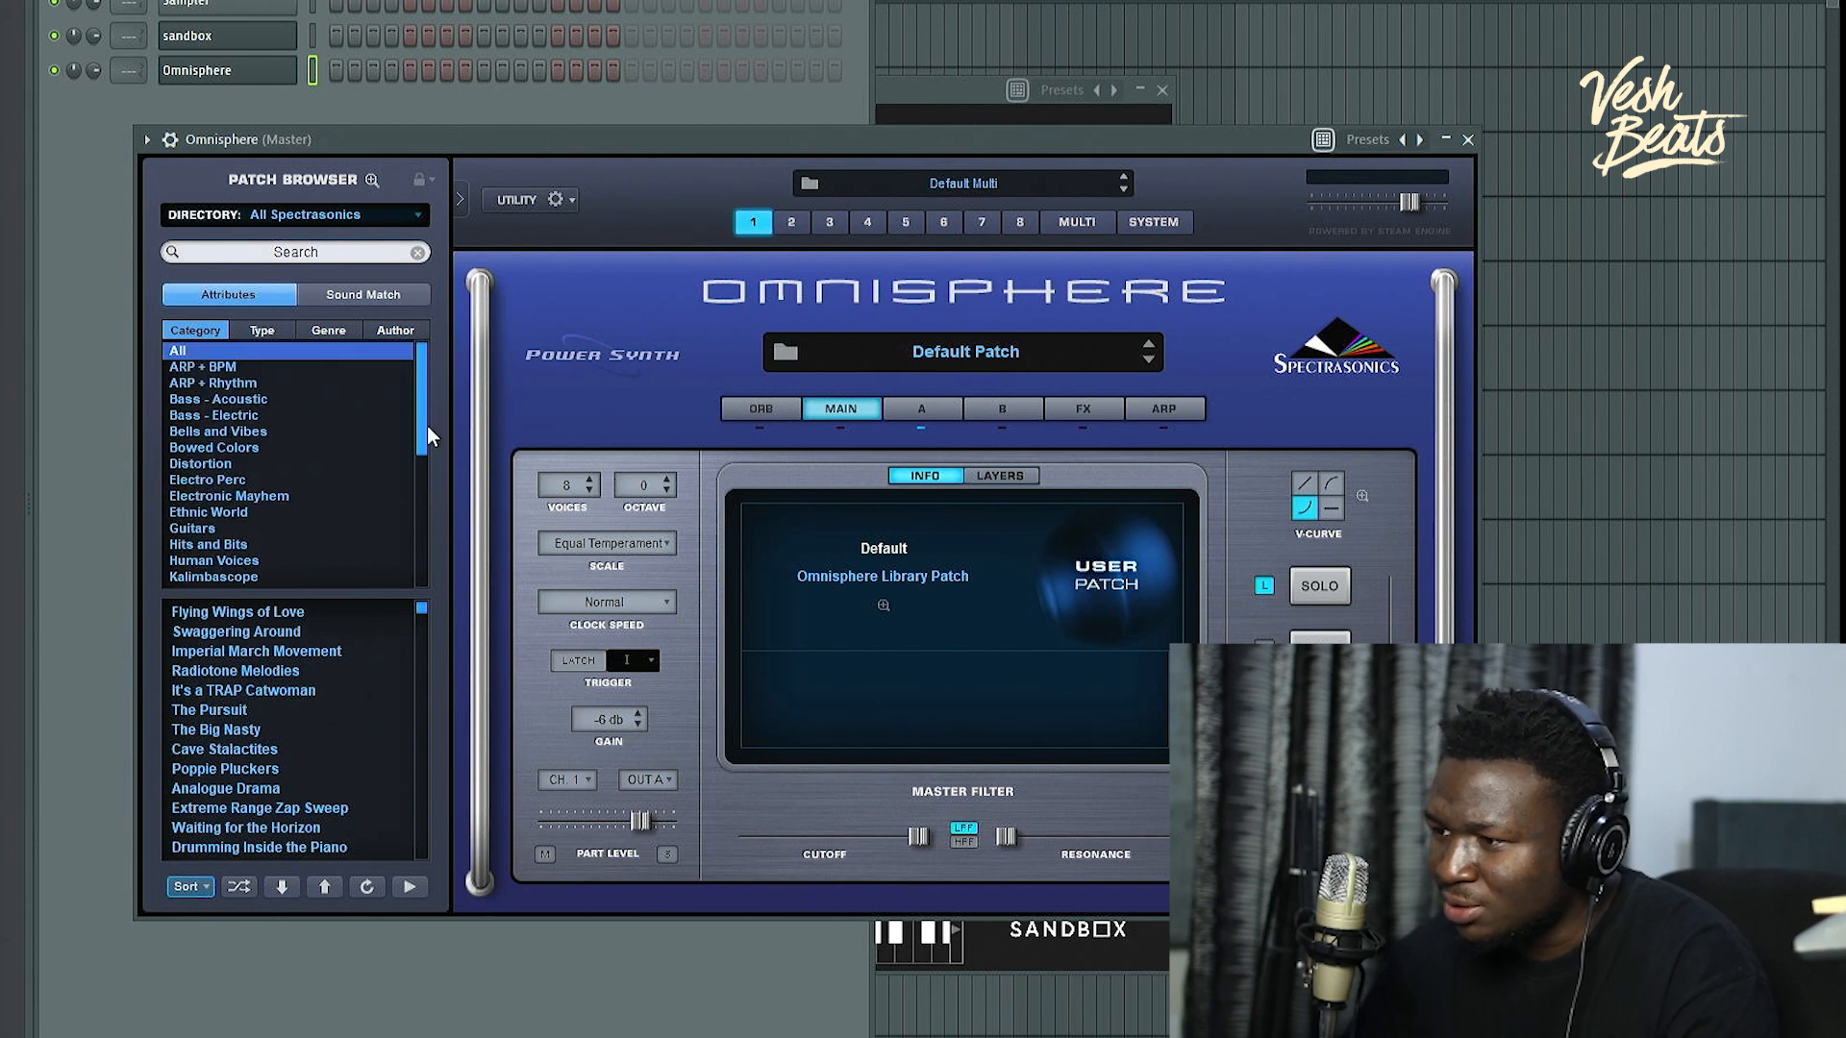
left_click(252, 432)
left_click_drag(423, 616, 425, 676)
left_click(312, 692)
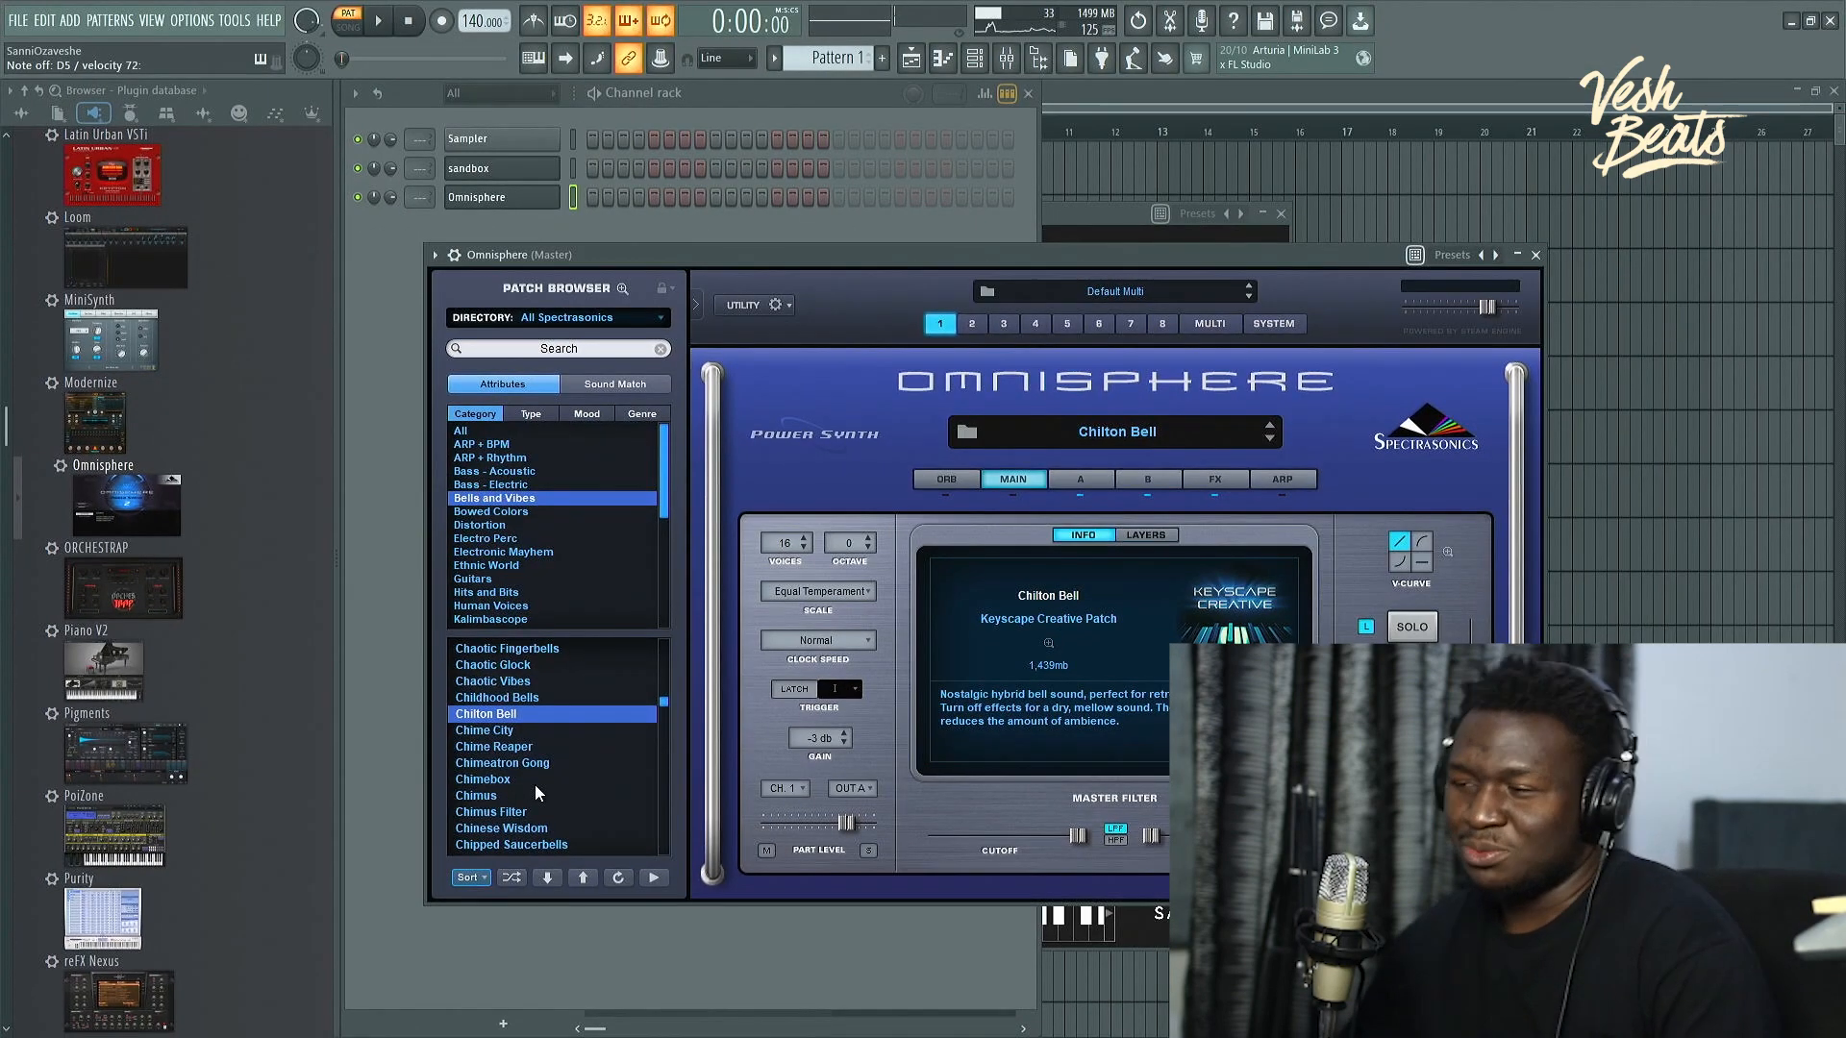
Step: Bring the Sandbox window in front of Omnisphere, reposition it and open its harmony section
left_click(1104, 214)
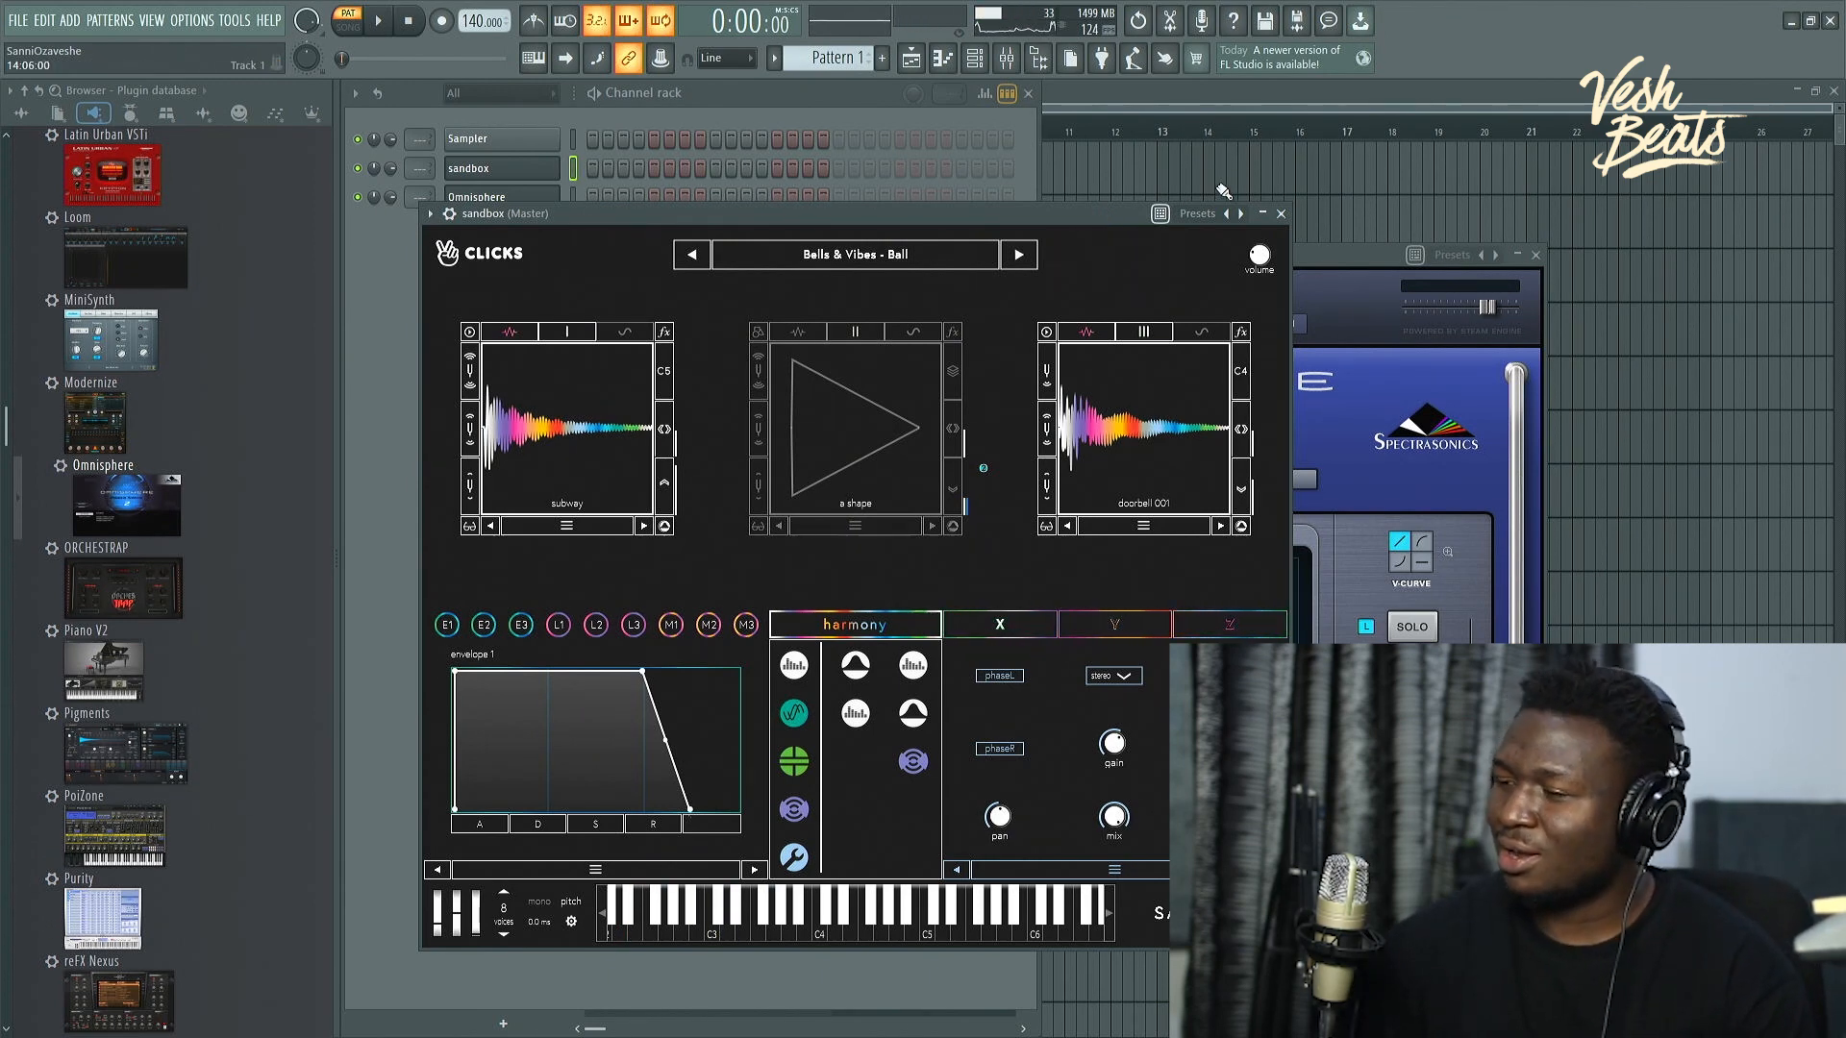
left_click_drag(1083, 216, 1196, 216)
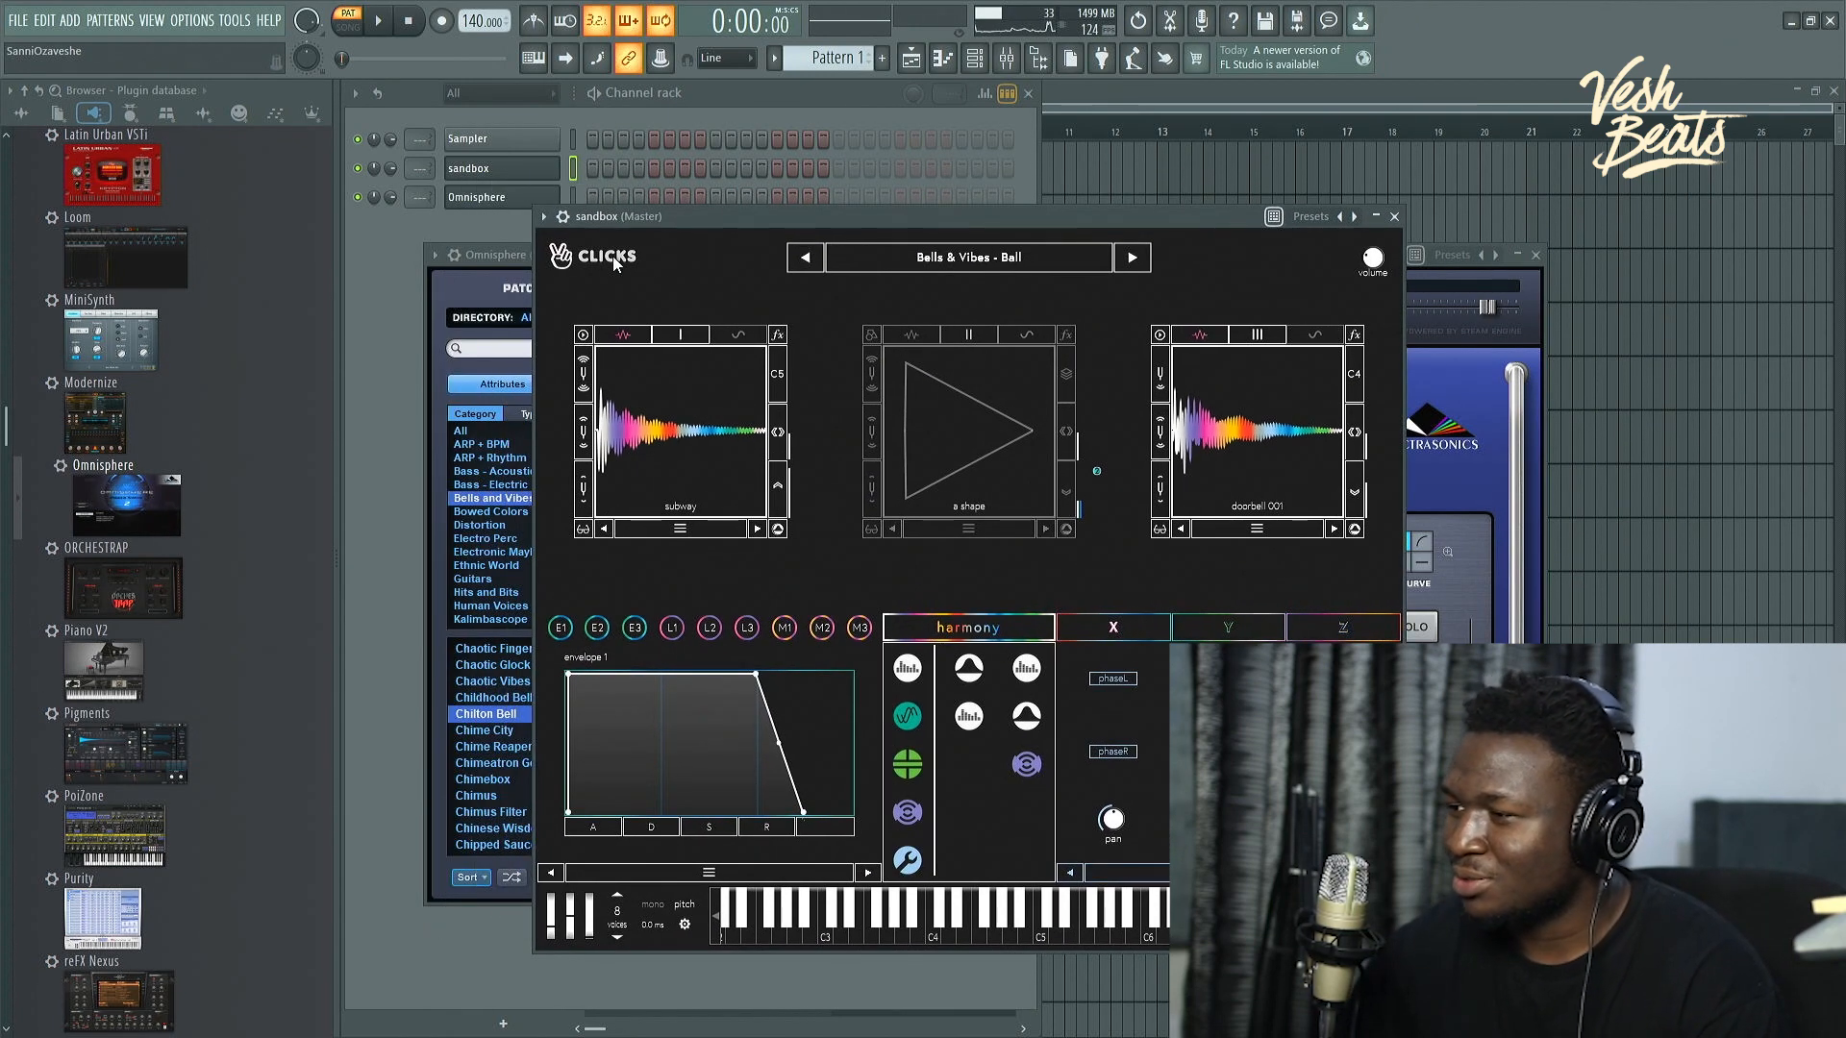
left_click(992, 629)
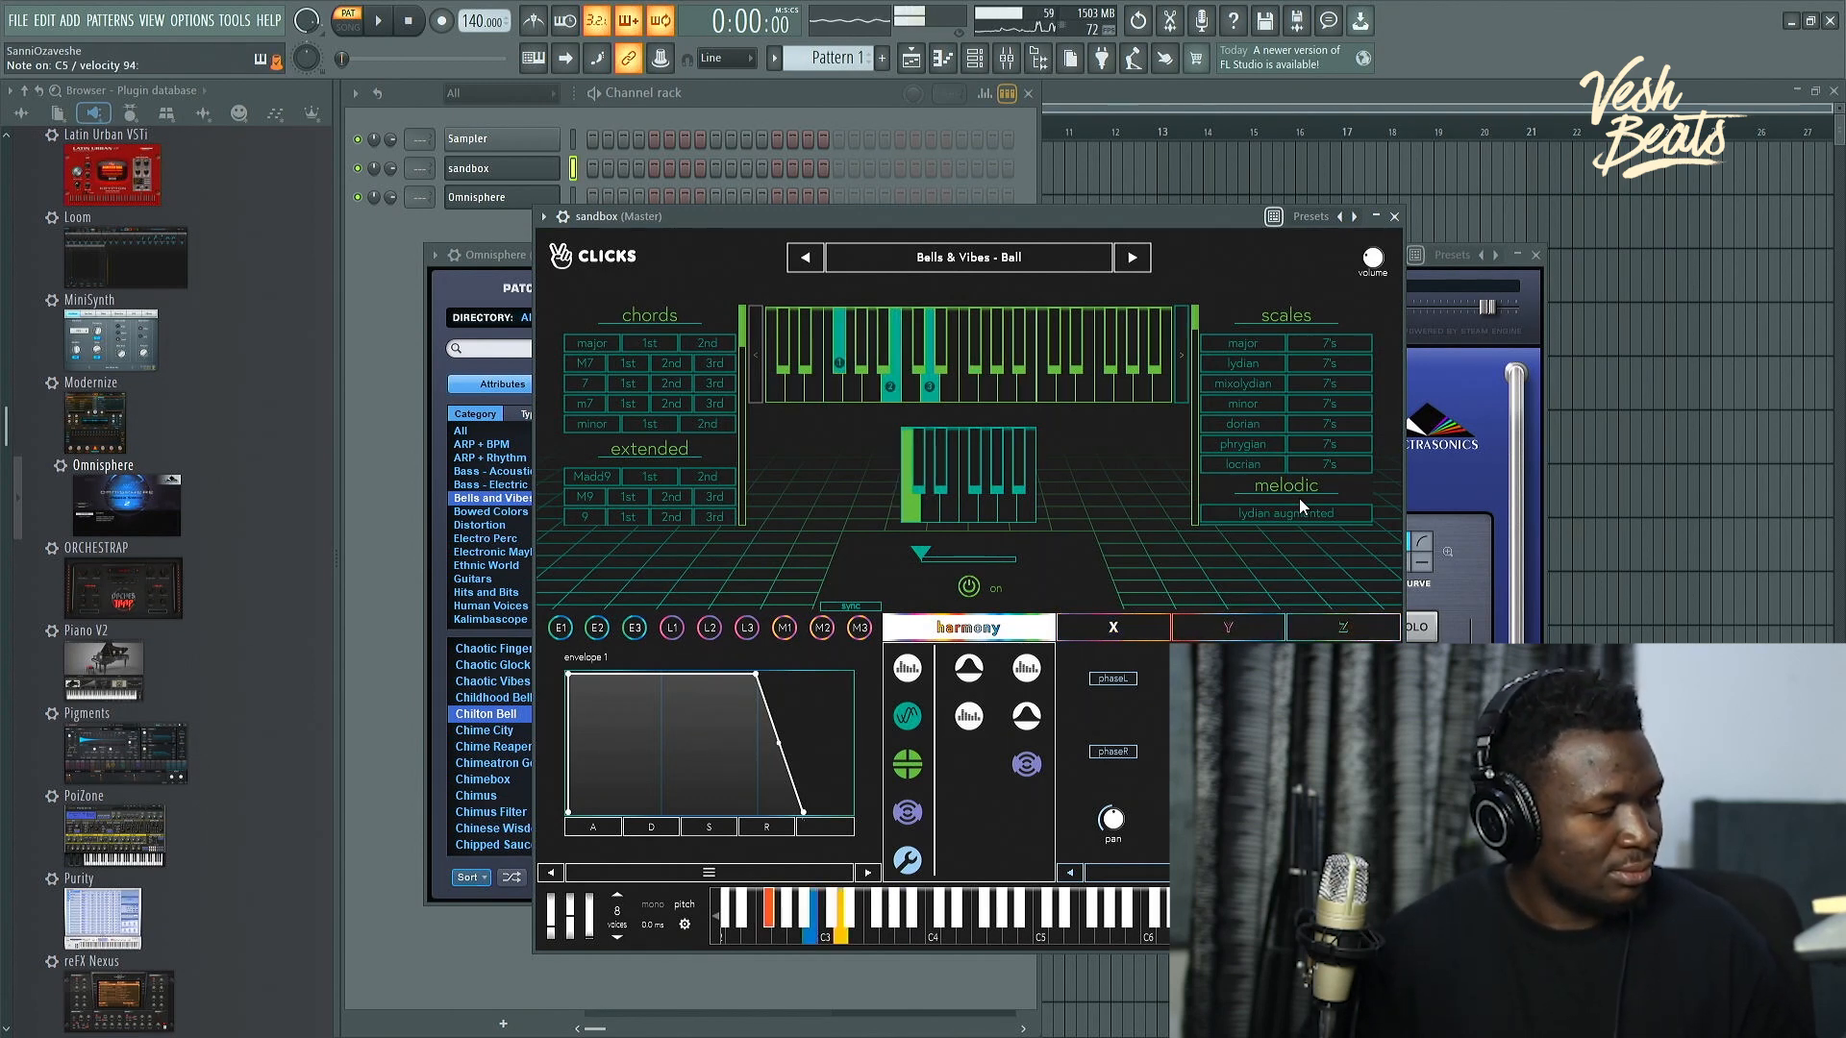
left_click_drag(950, 223, 960, 234)
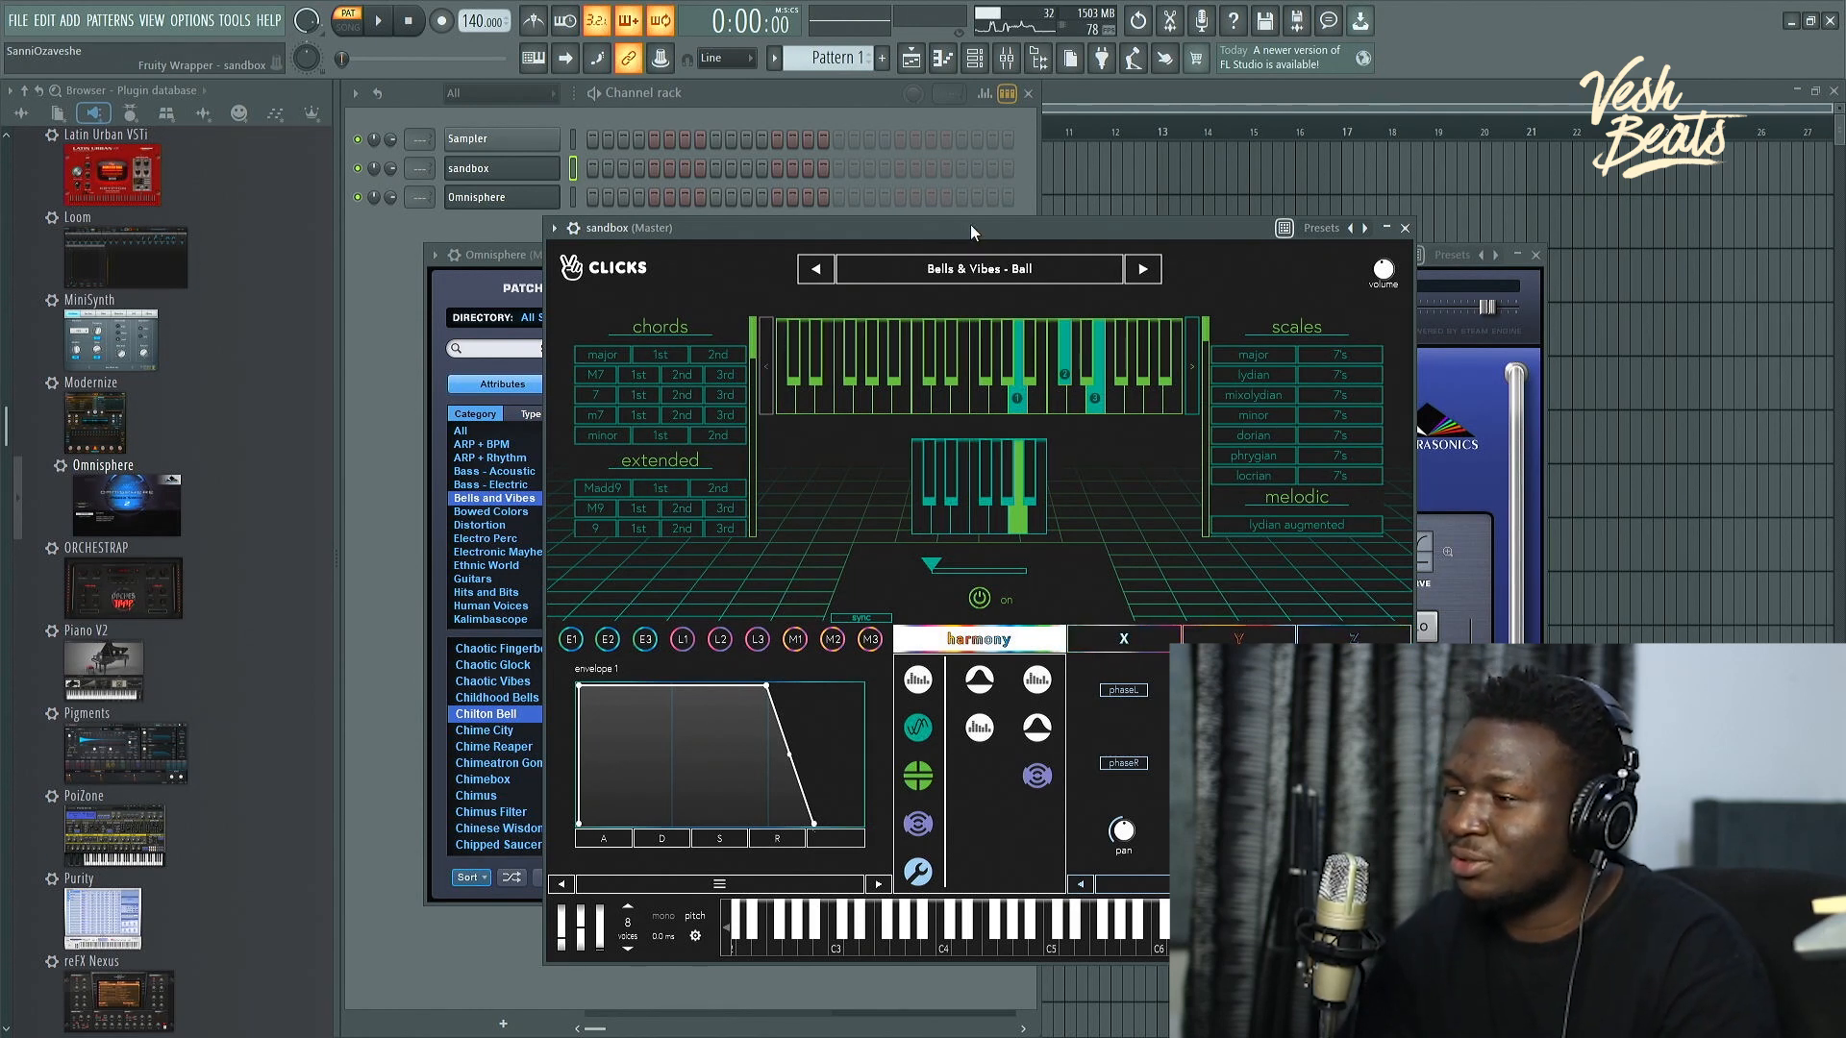
left_click_drag(970, 224, 1007, 227)
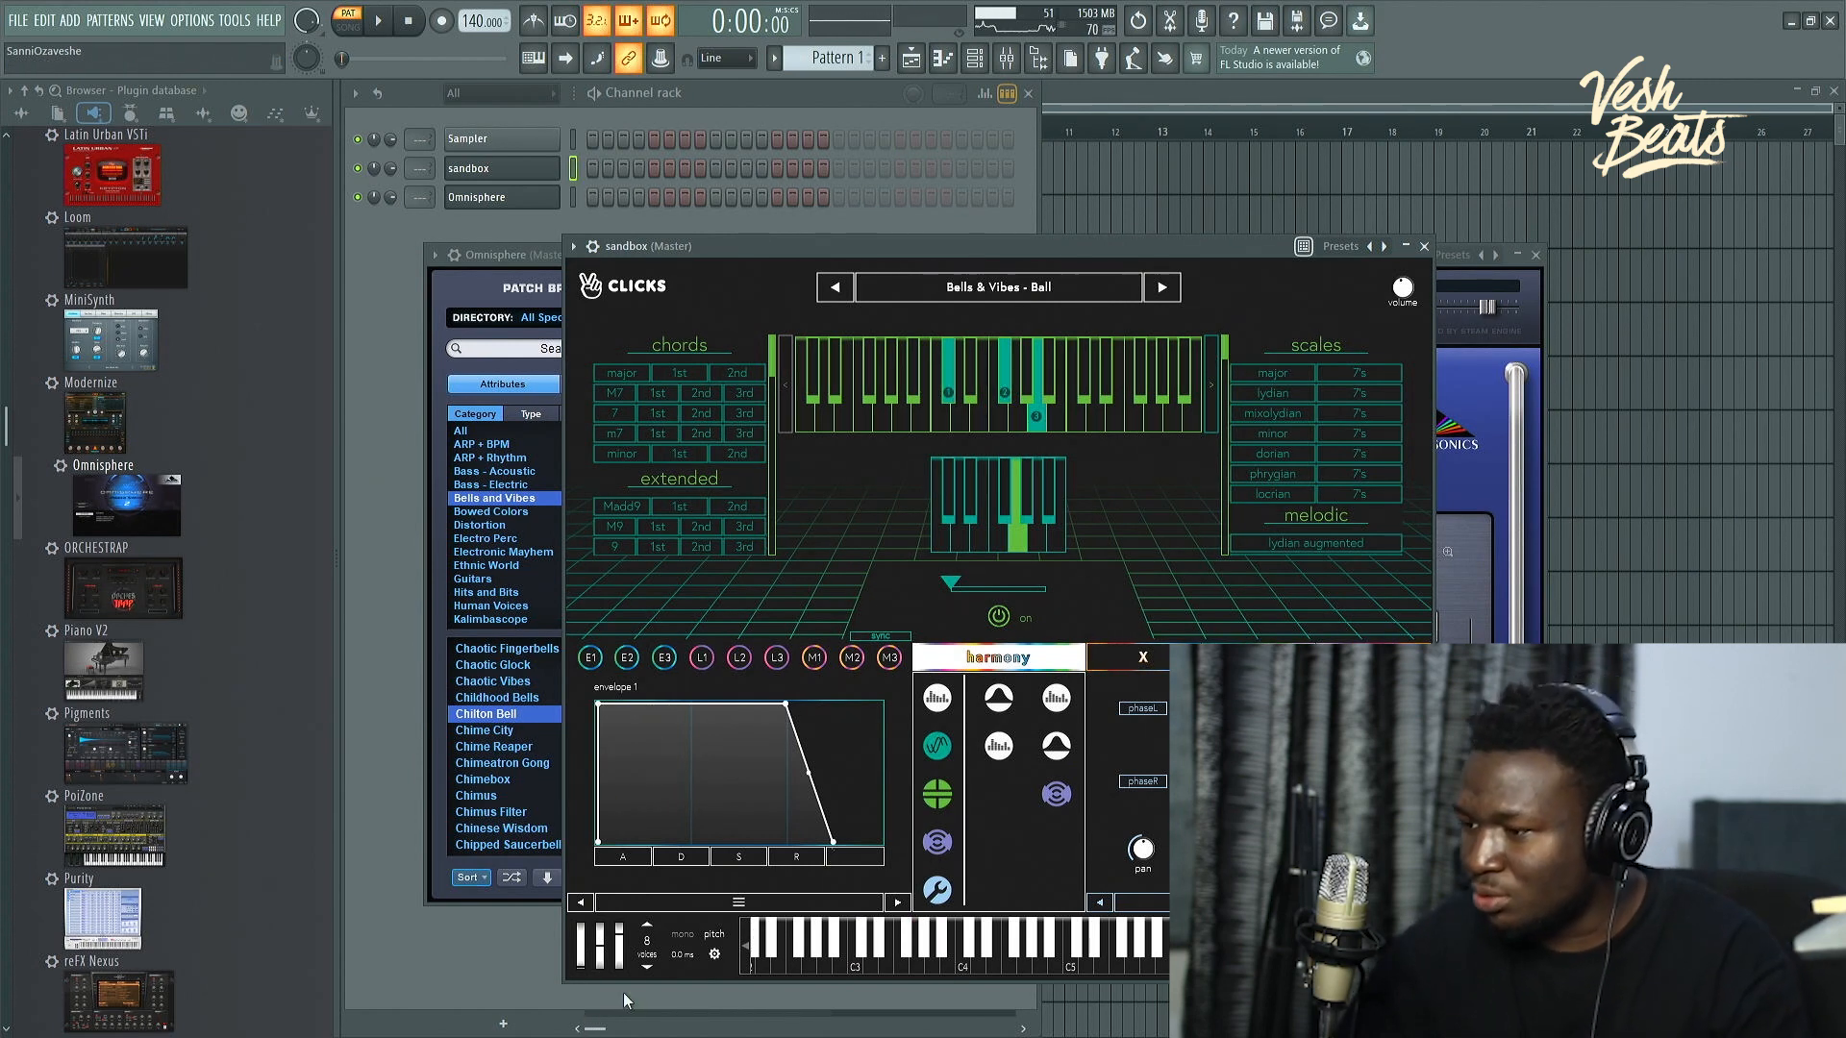
Step: Lower Sandbox's voice count to 3
left_click(647, 968)
left_click(647, 968)
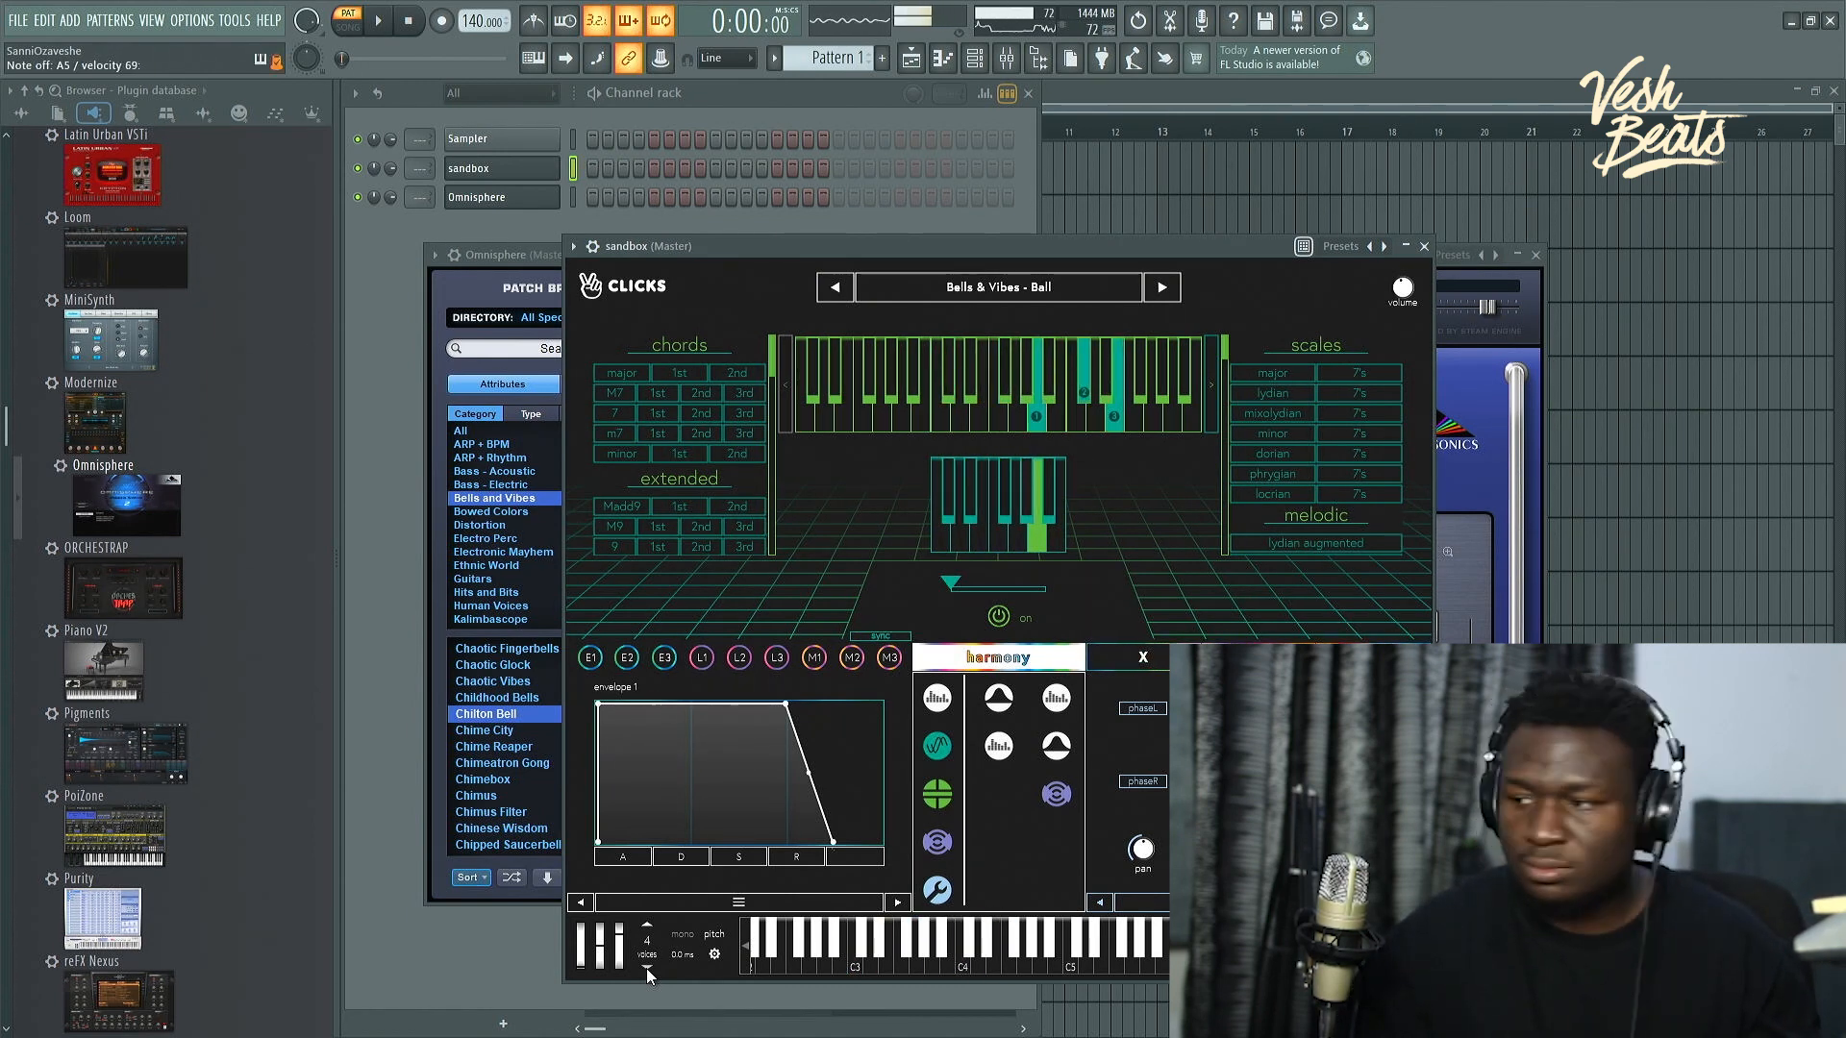
left_click(646, 967)
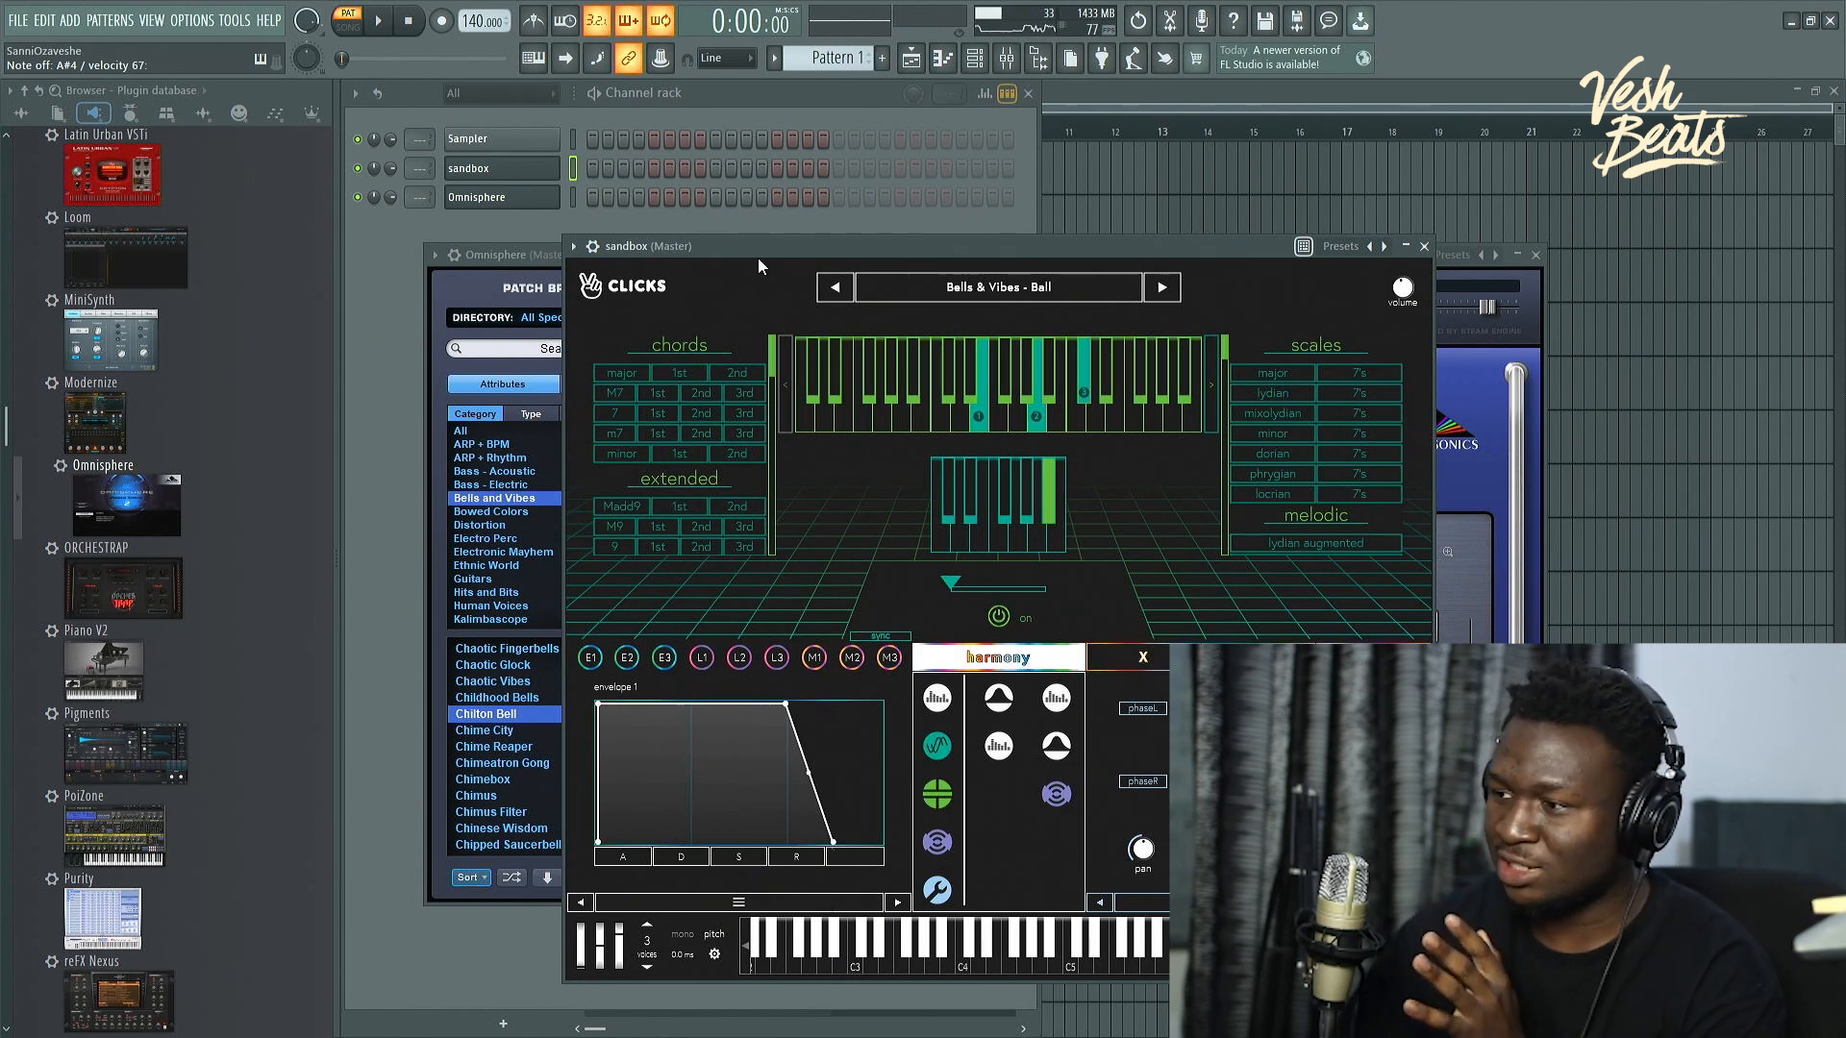
Step: Load the Bells & Vibes - Knobs preset in Sandbox
left_click(1022, 283)
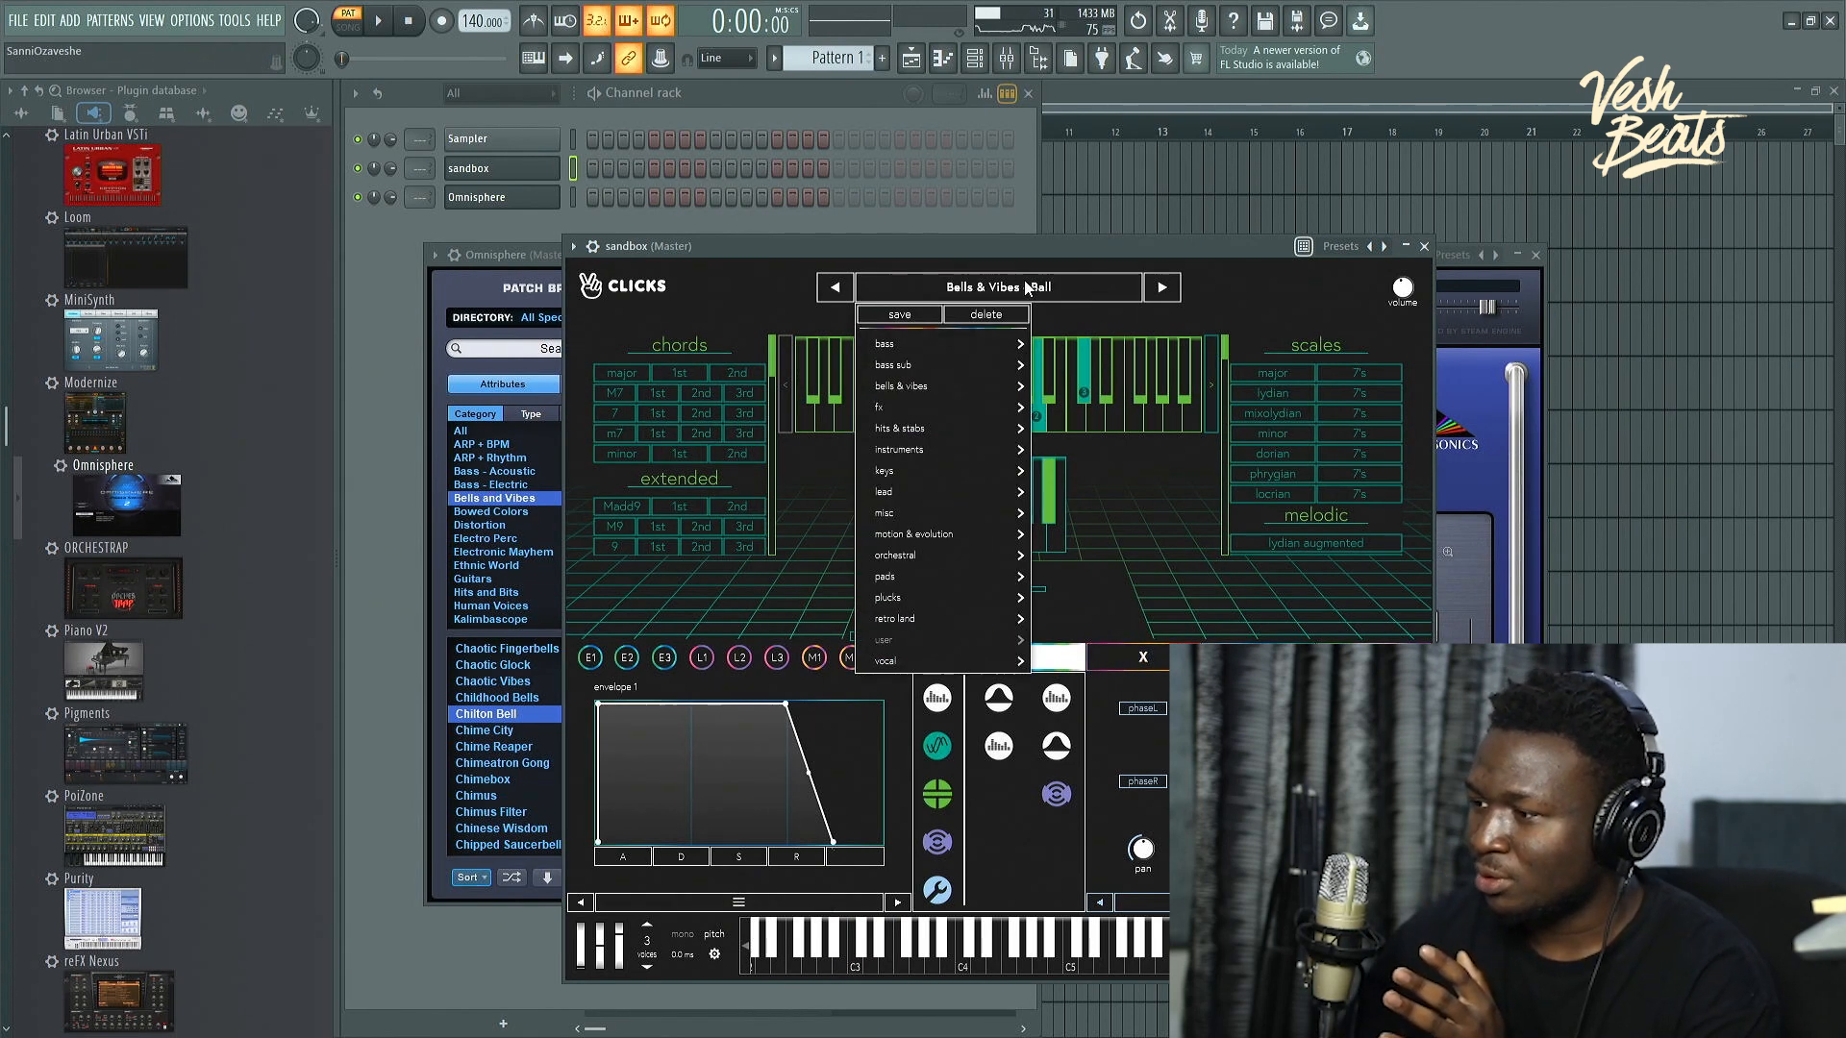
mouse_move(1002, 388)
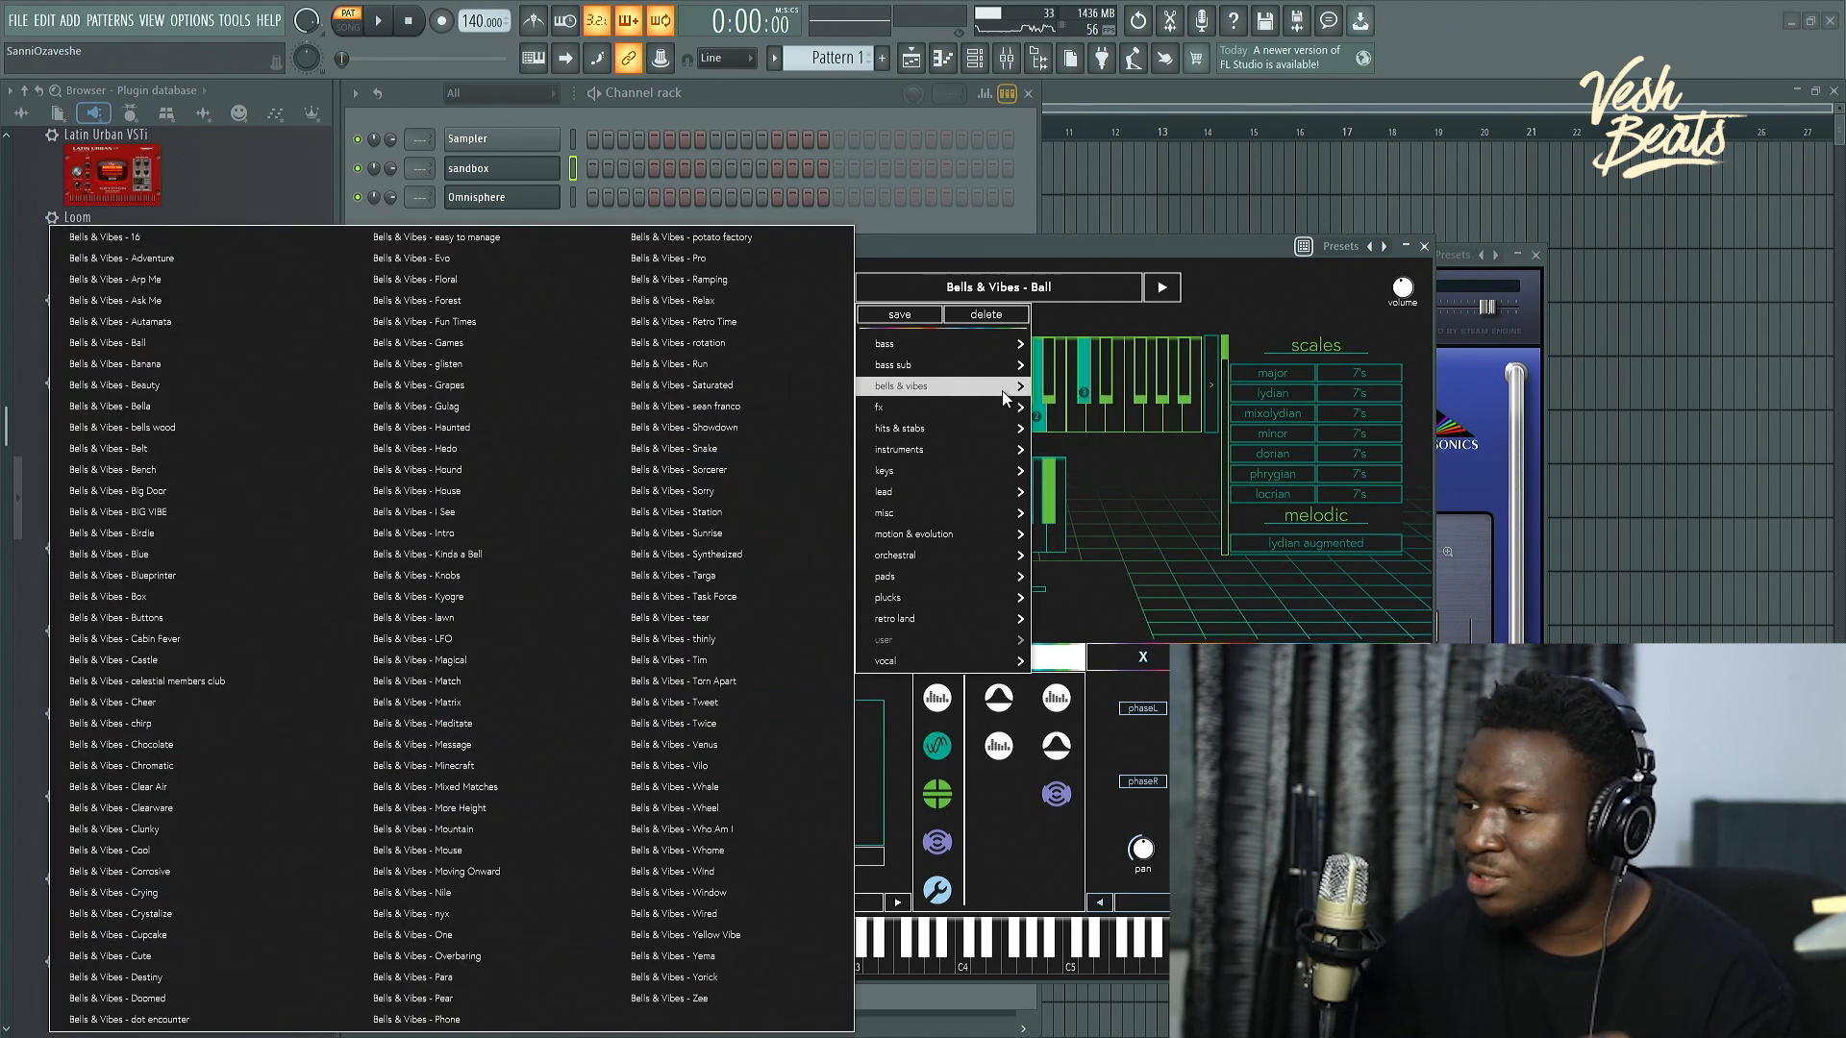
left_click(482, 575)
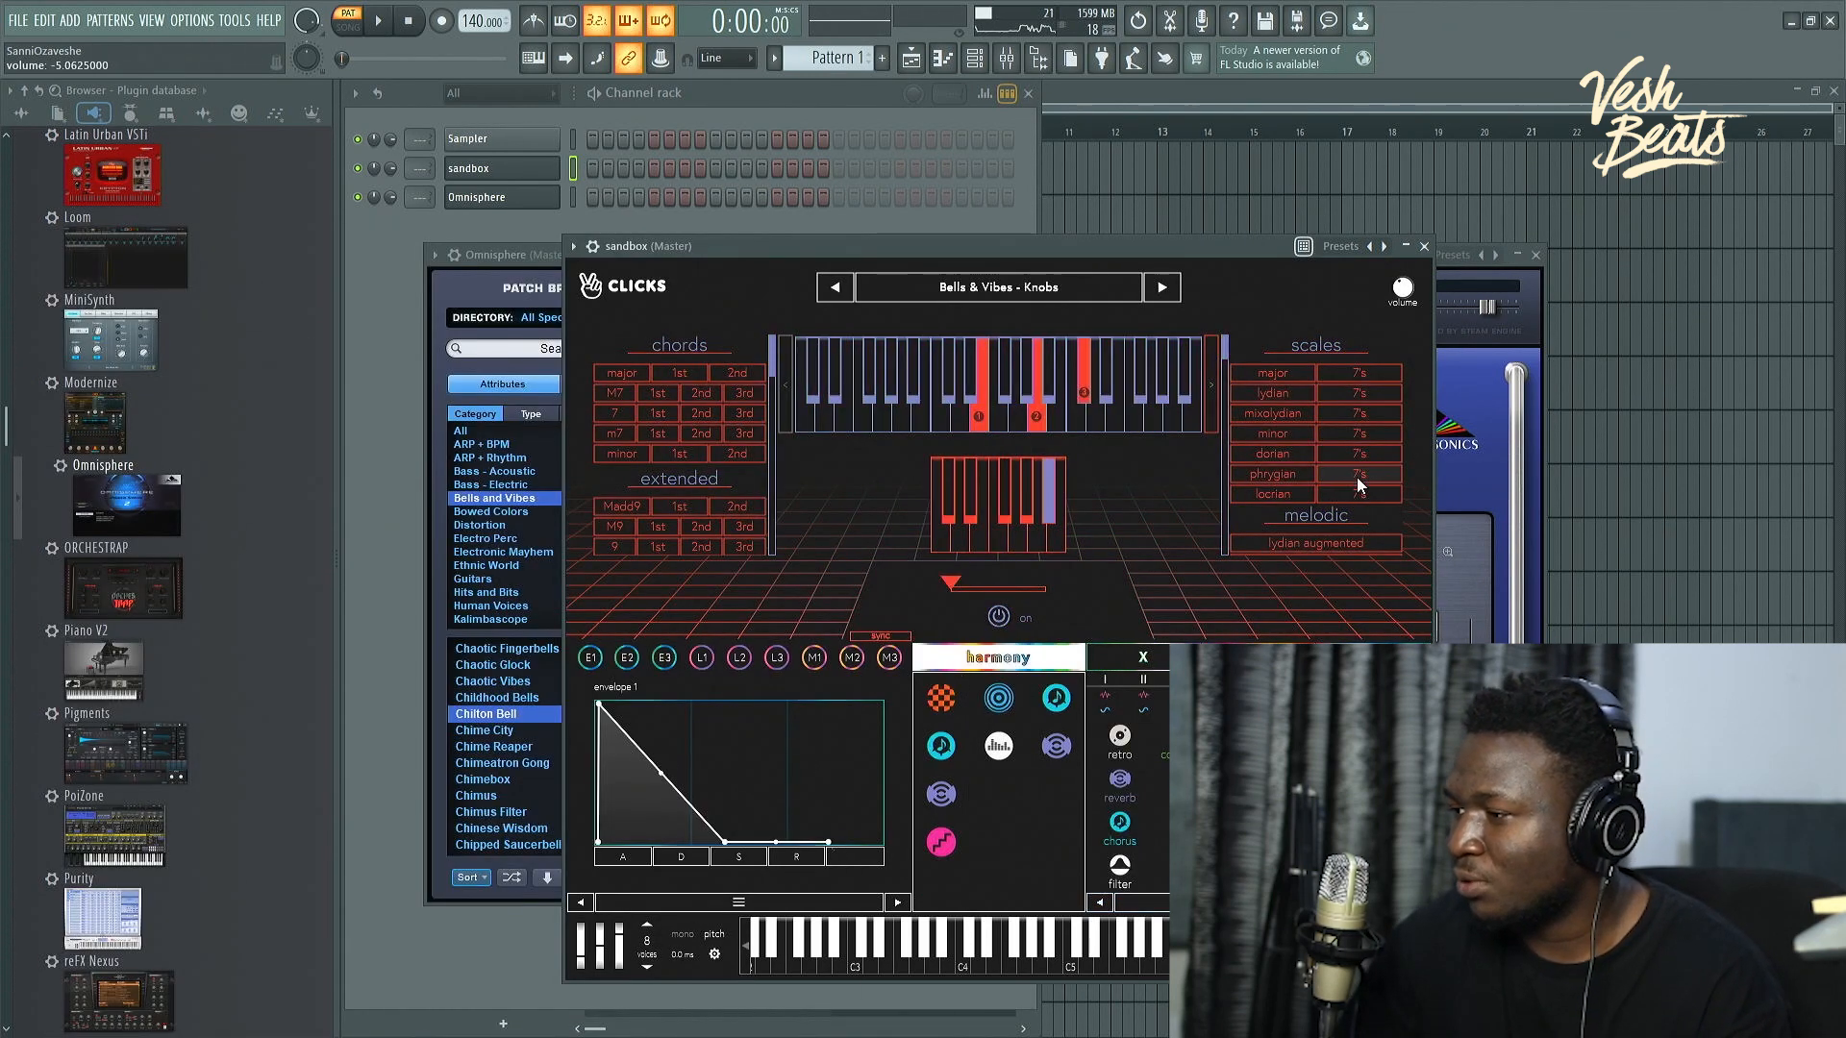
Step: Alternate the harmony between the minor scale and its 7's variant to compare them
left_click(1274, 435)
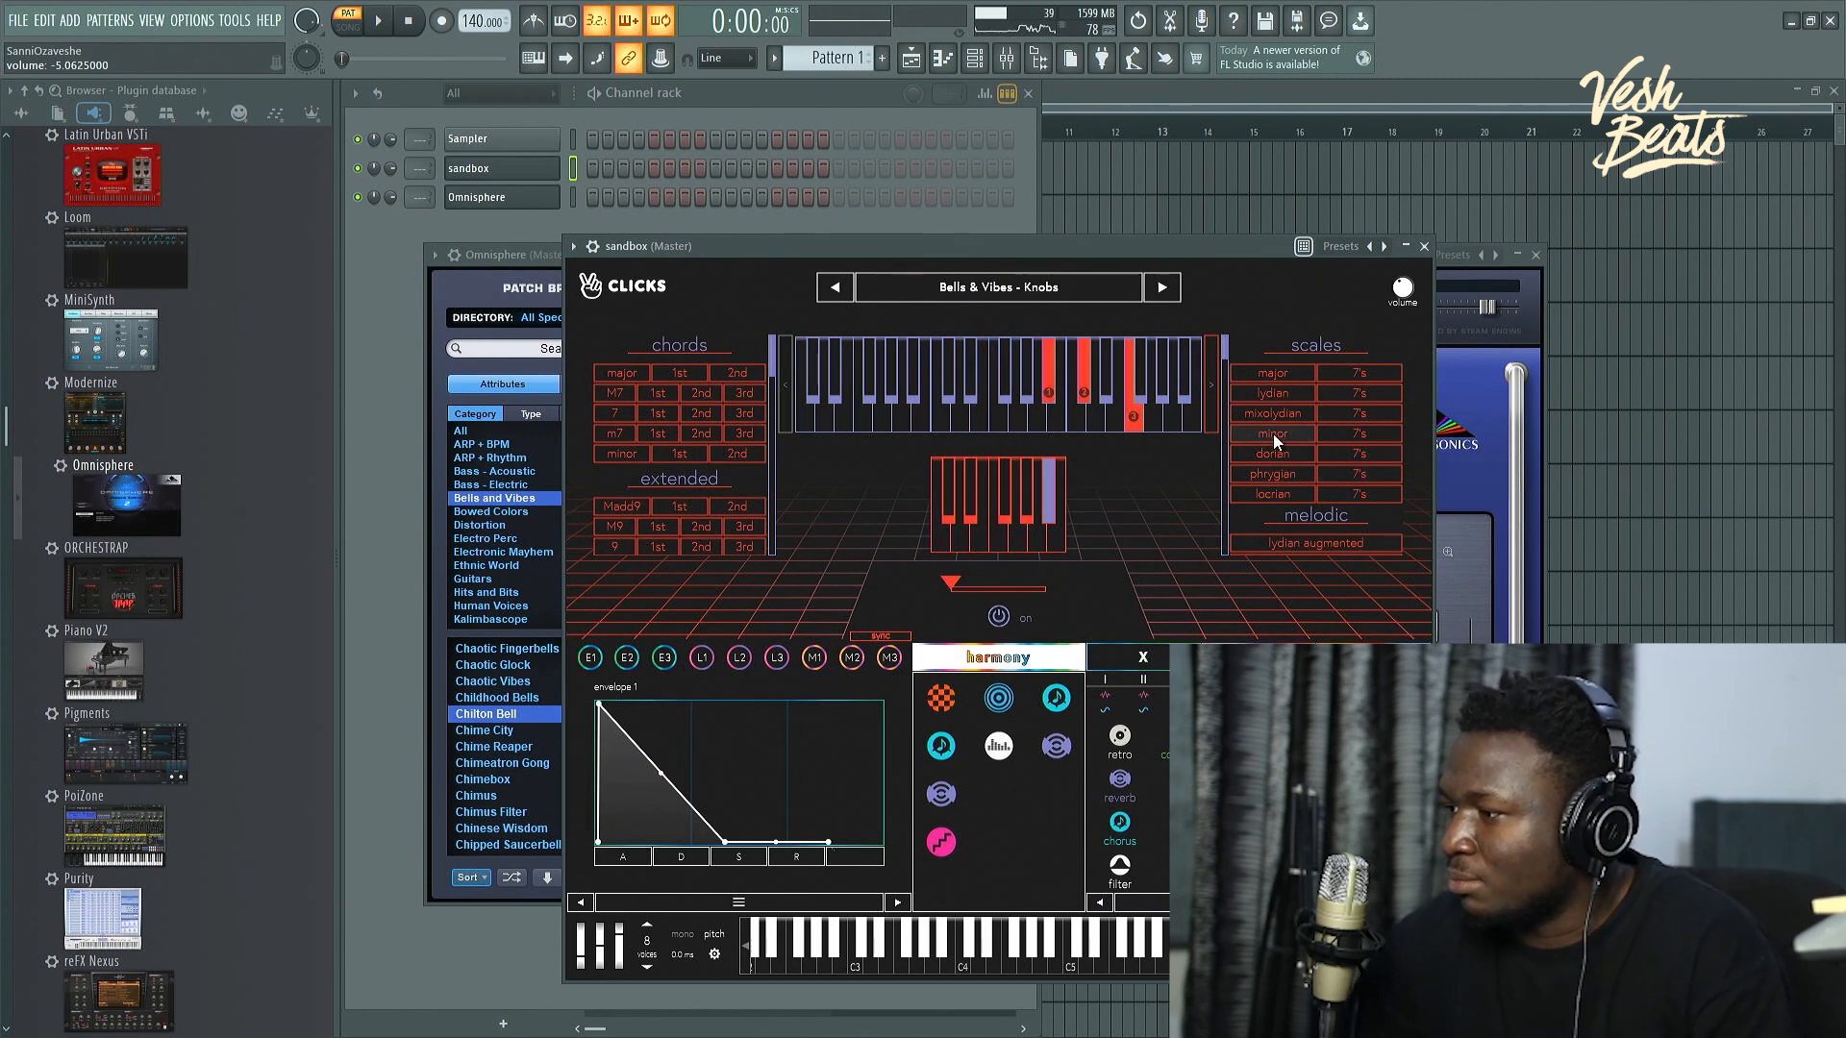
left_click(1349, 434)
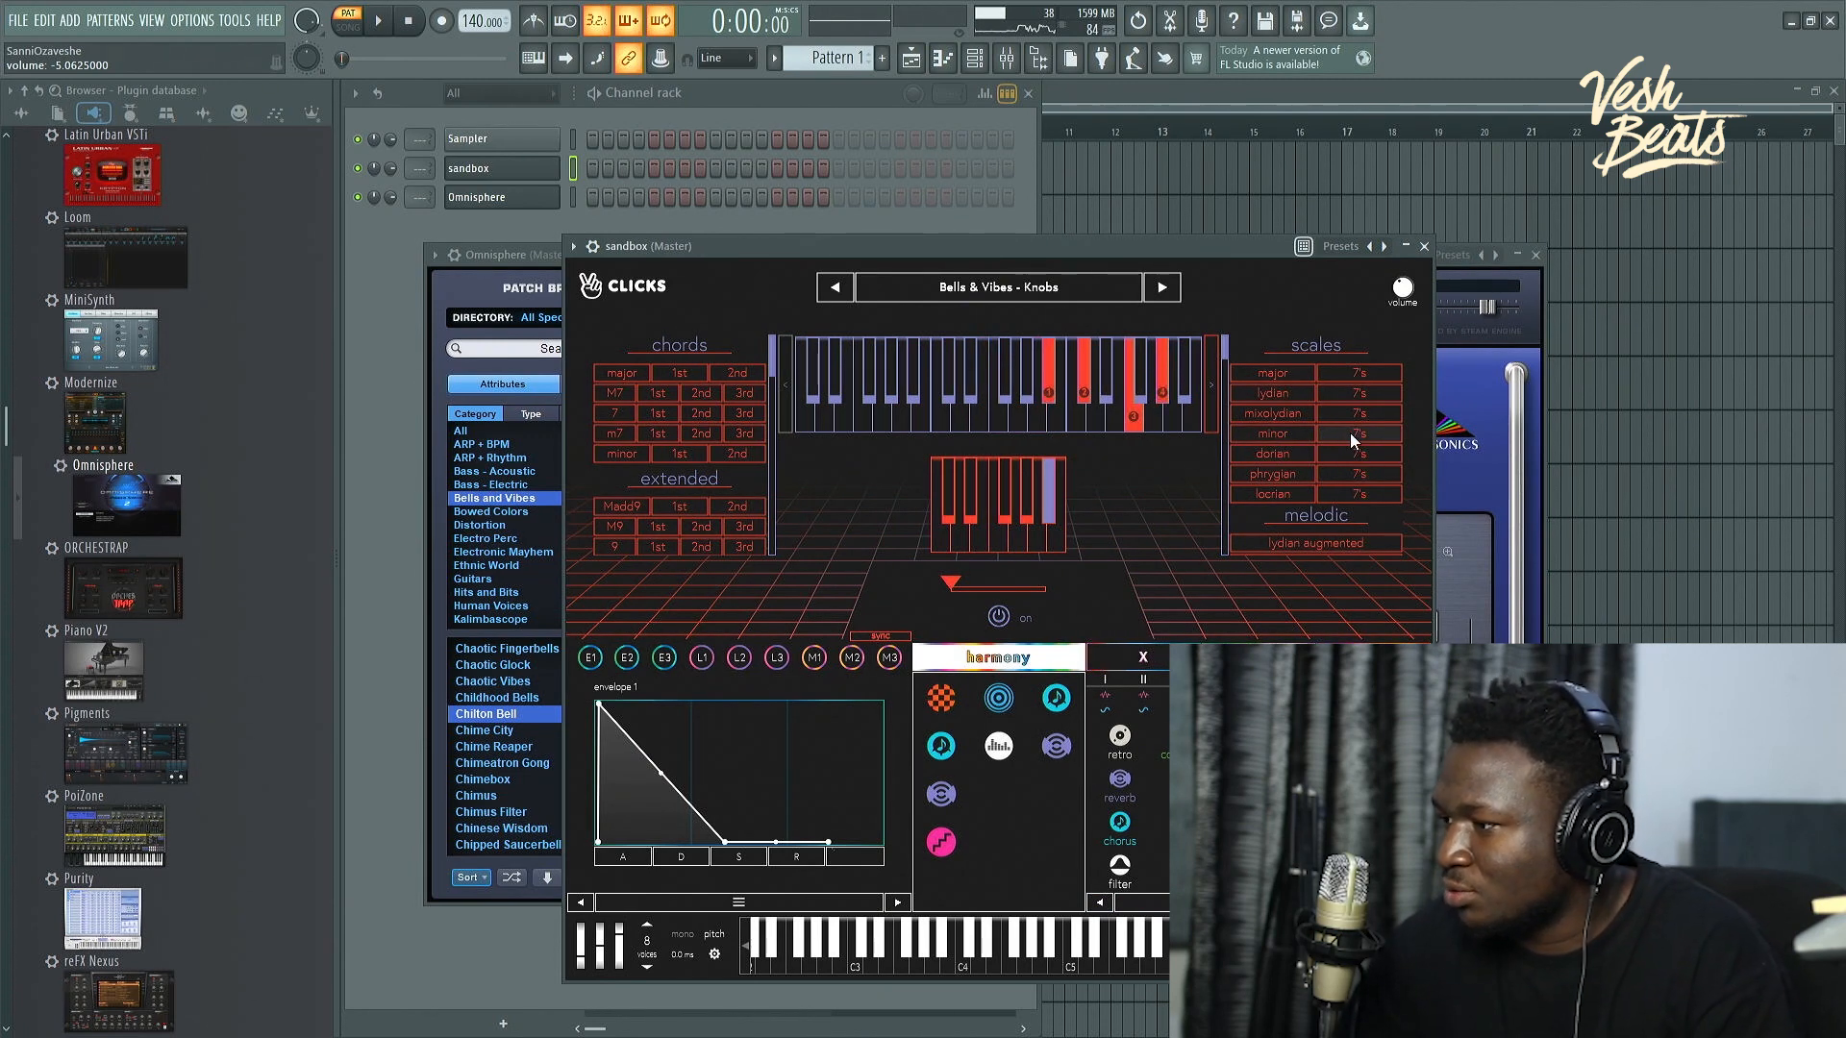
left_click(1287, 435)
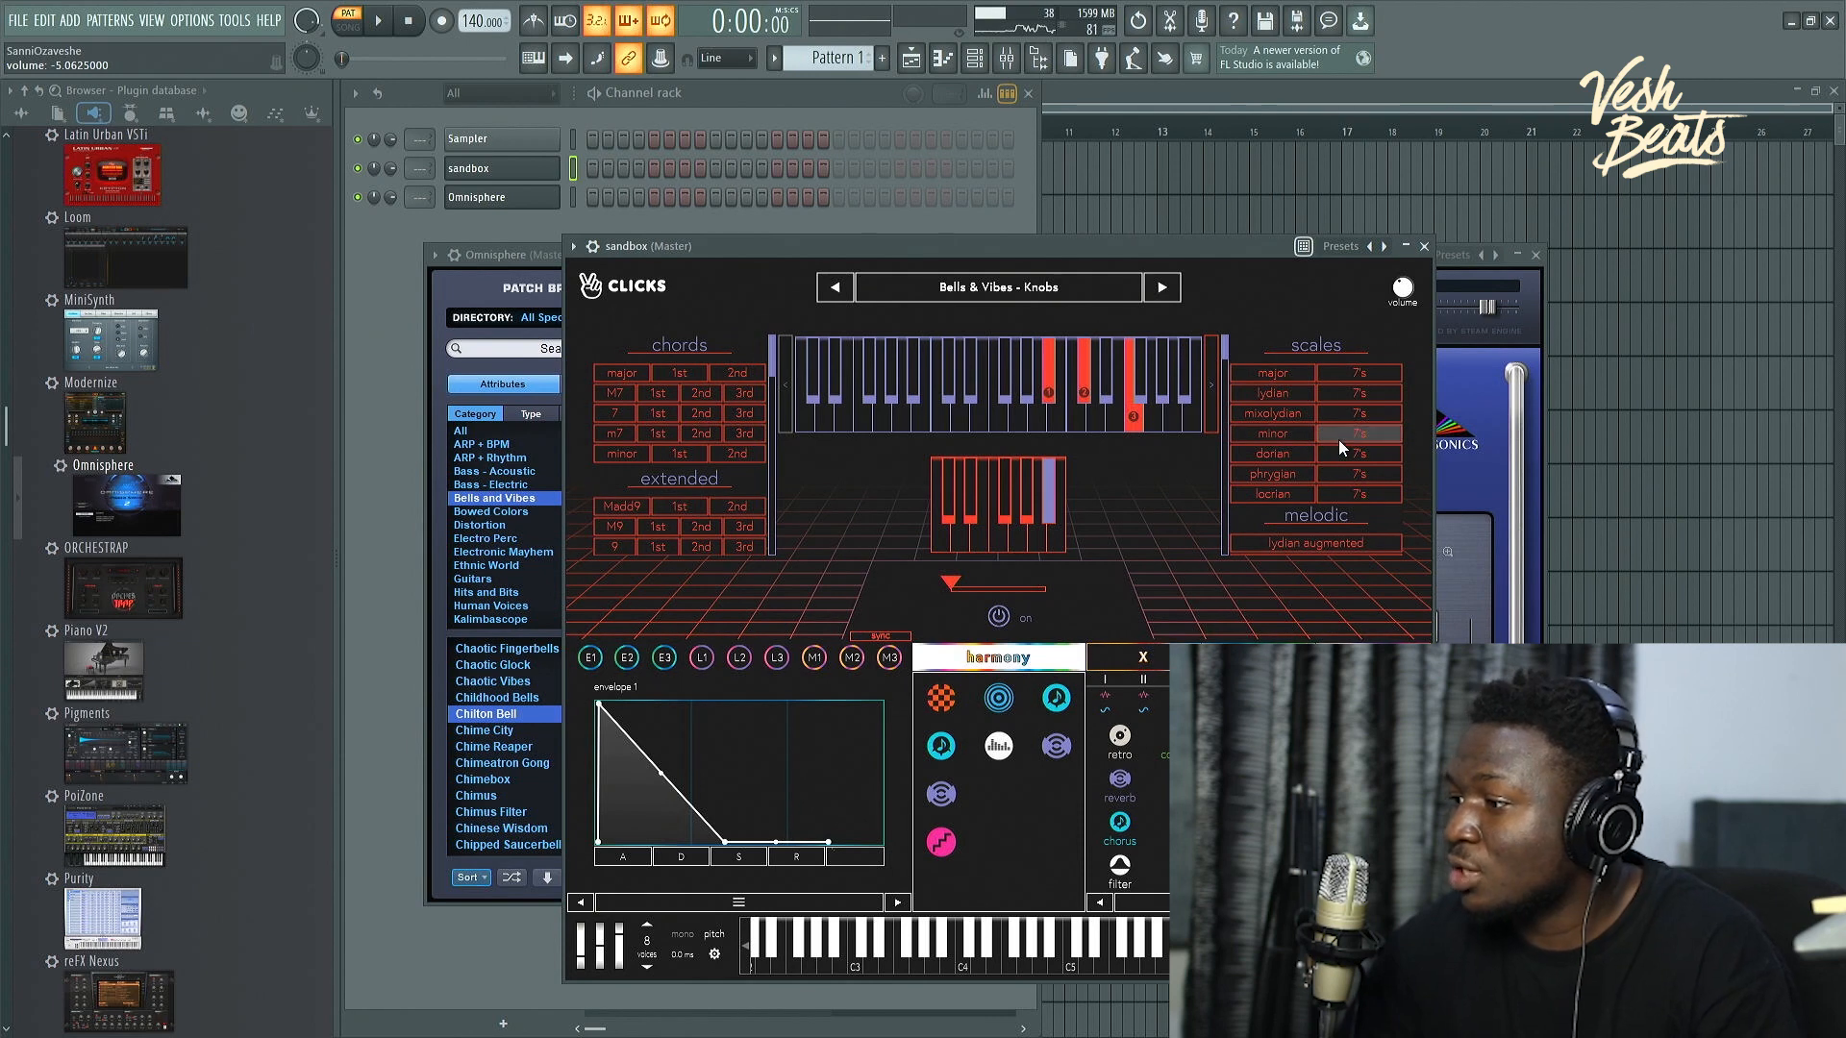
left_click(1338, 439)
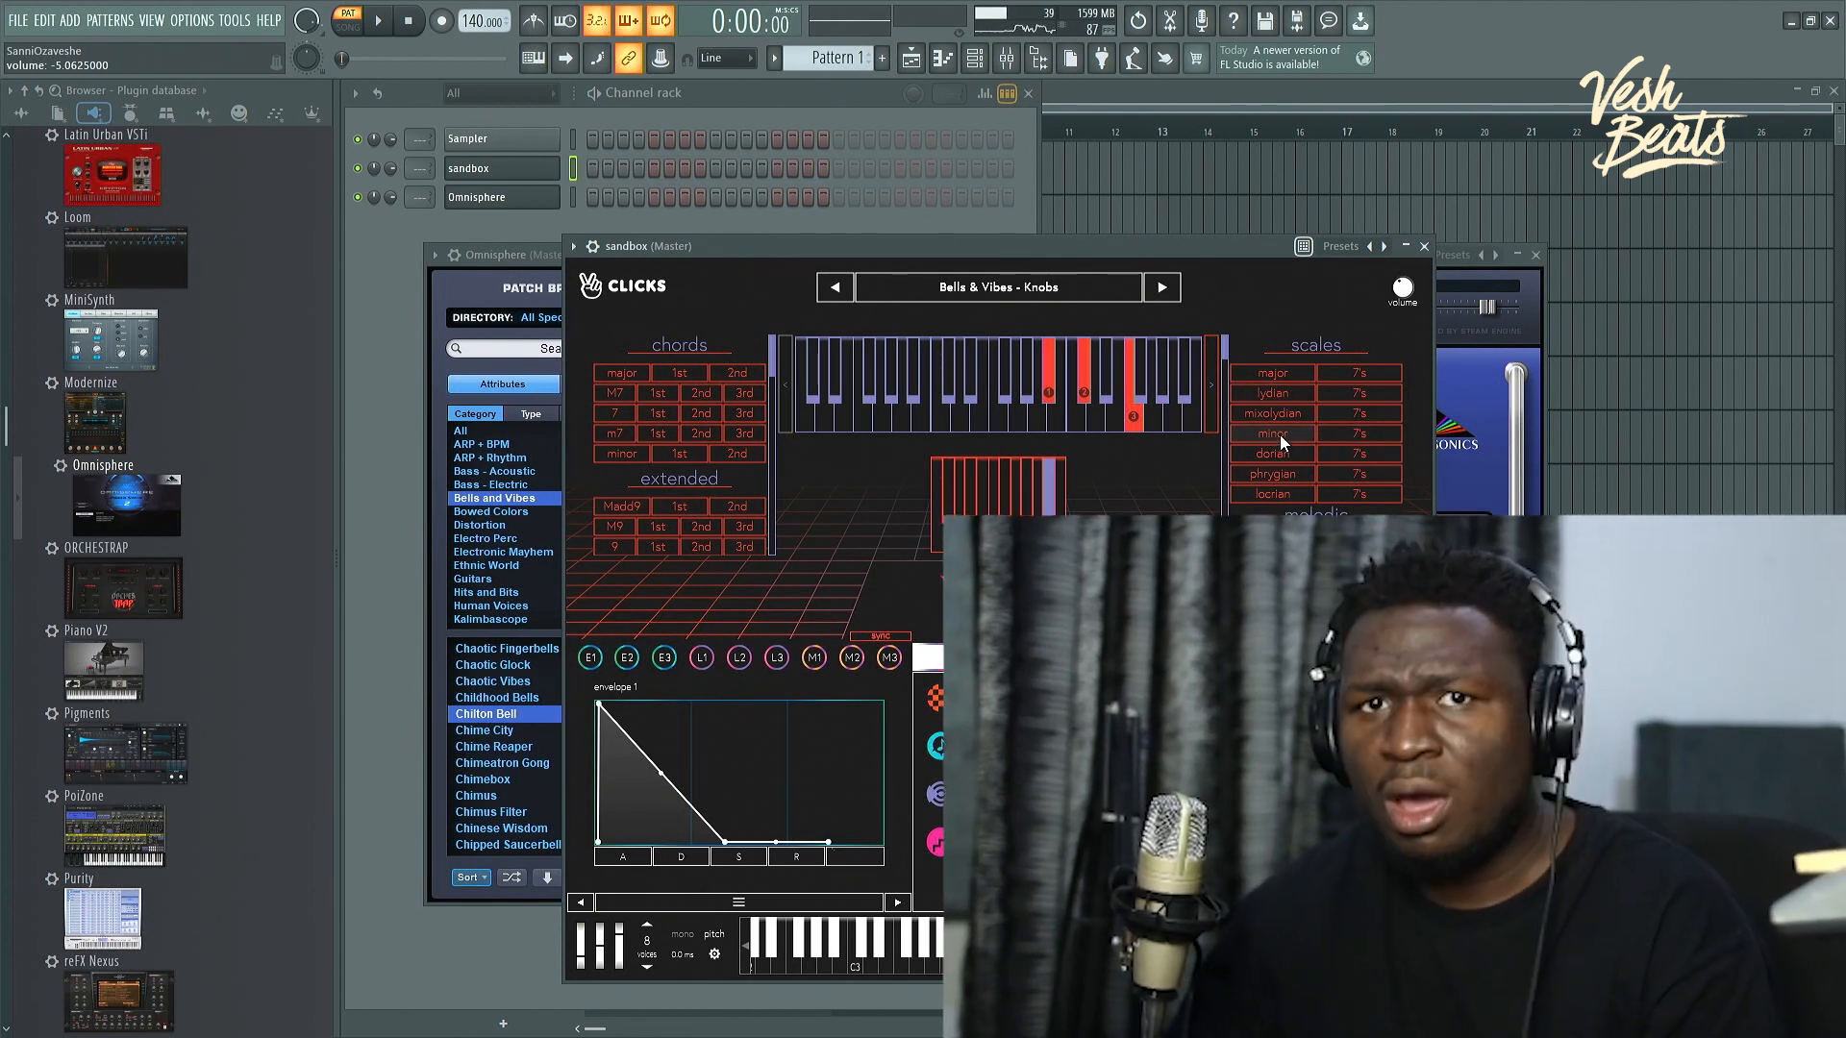
left_click(1344, 436)
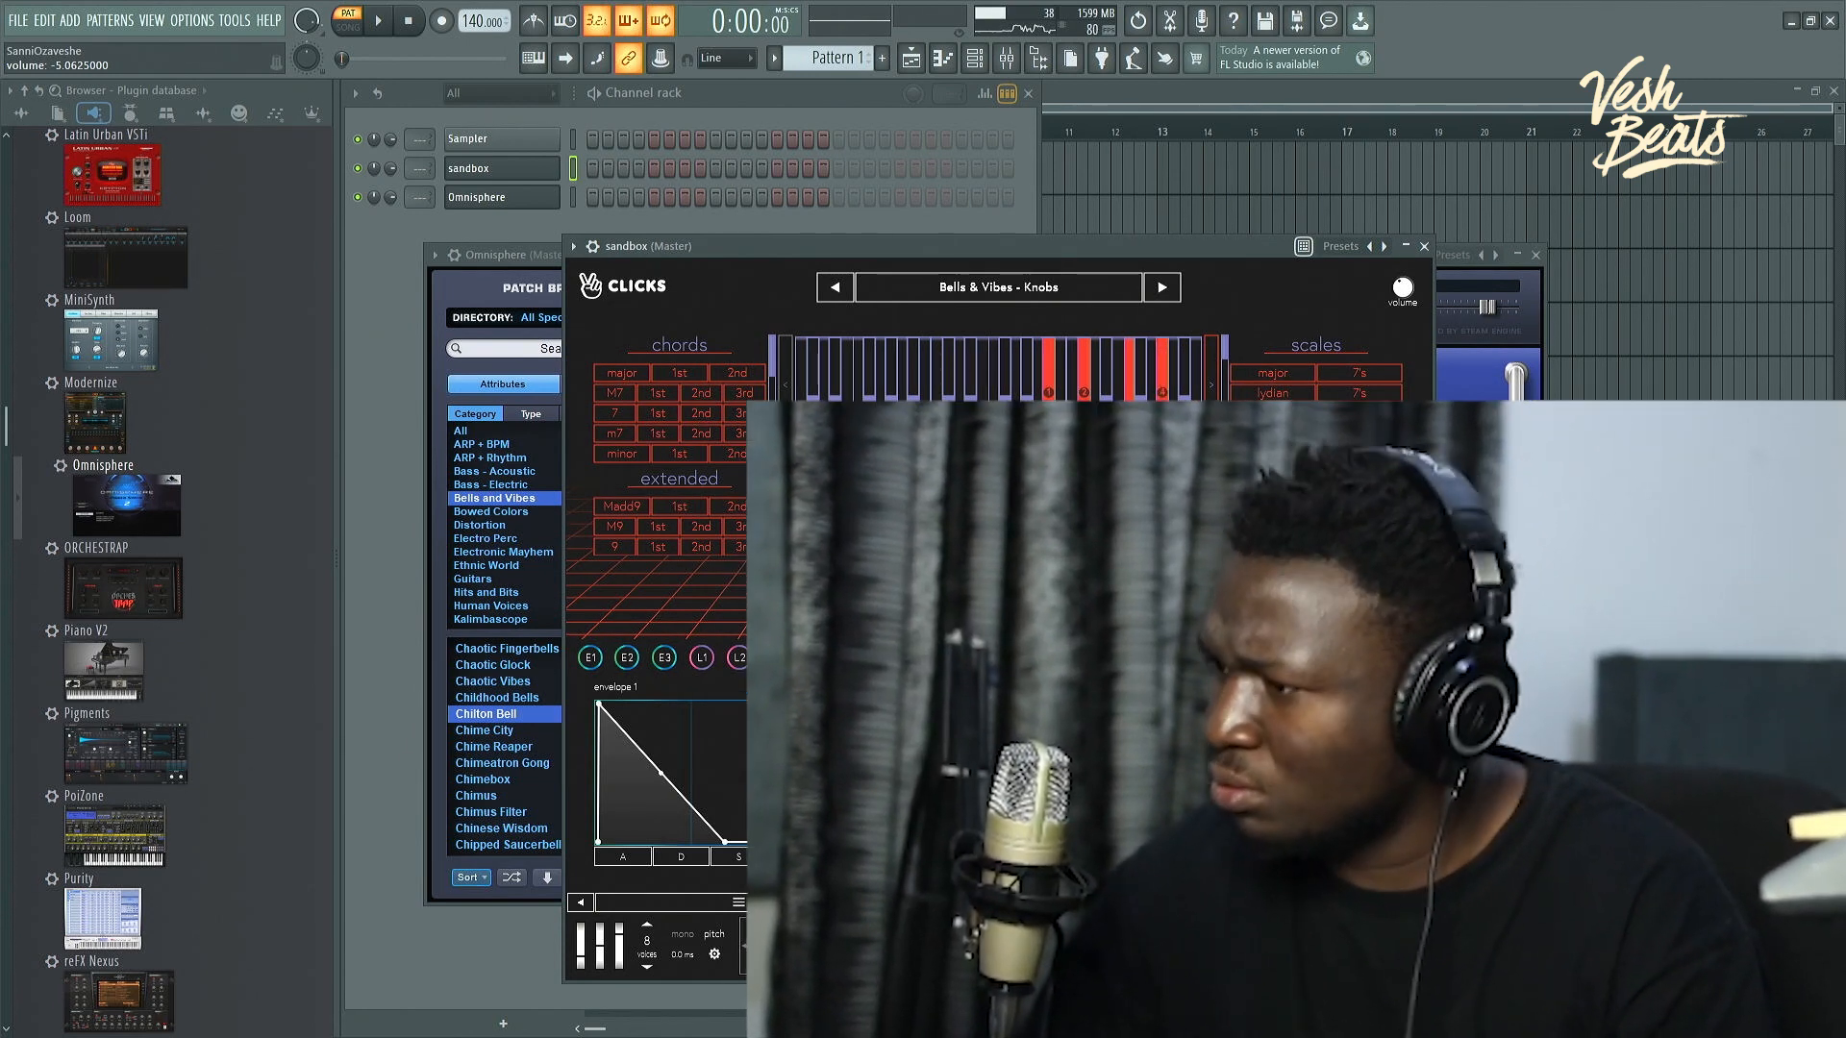
Step: Apply the harmonic scale from the harmonic group, followed by its 7's variant, to the harmony
scroll(1375, 514, "down", 5)
scroll(1373, 512, "down", 4)
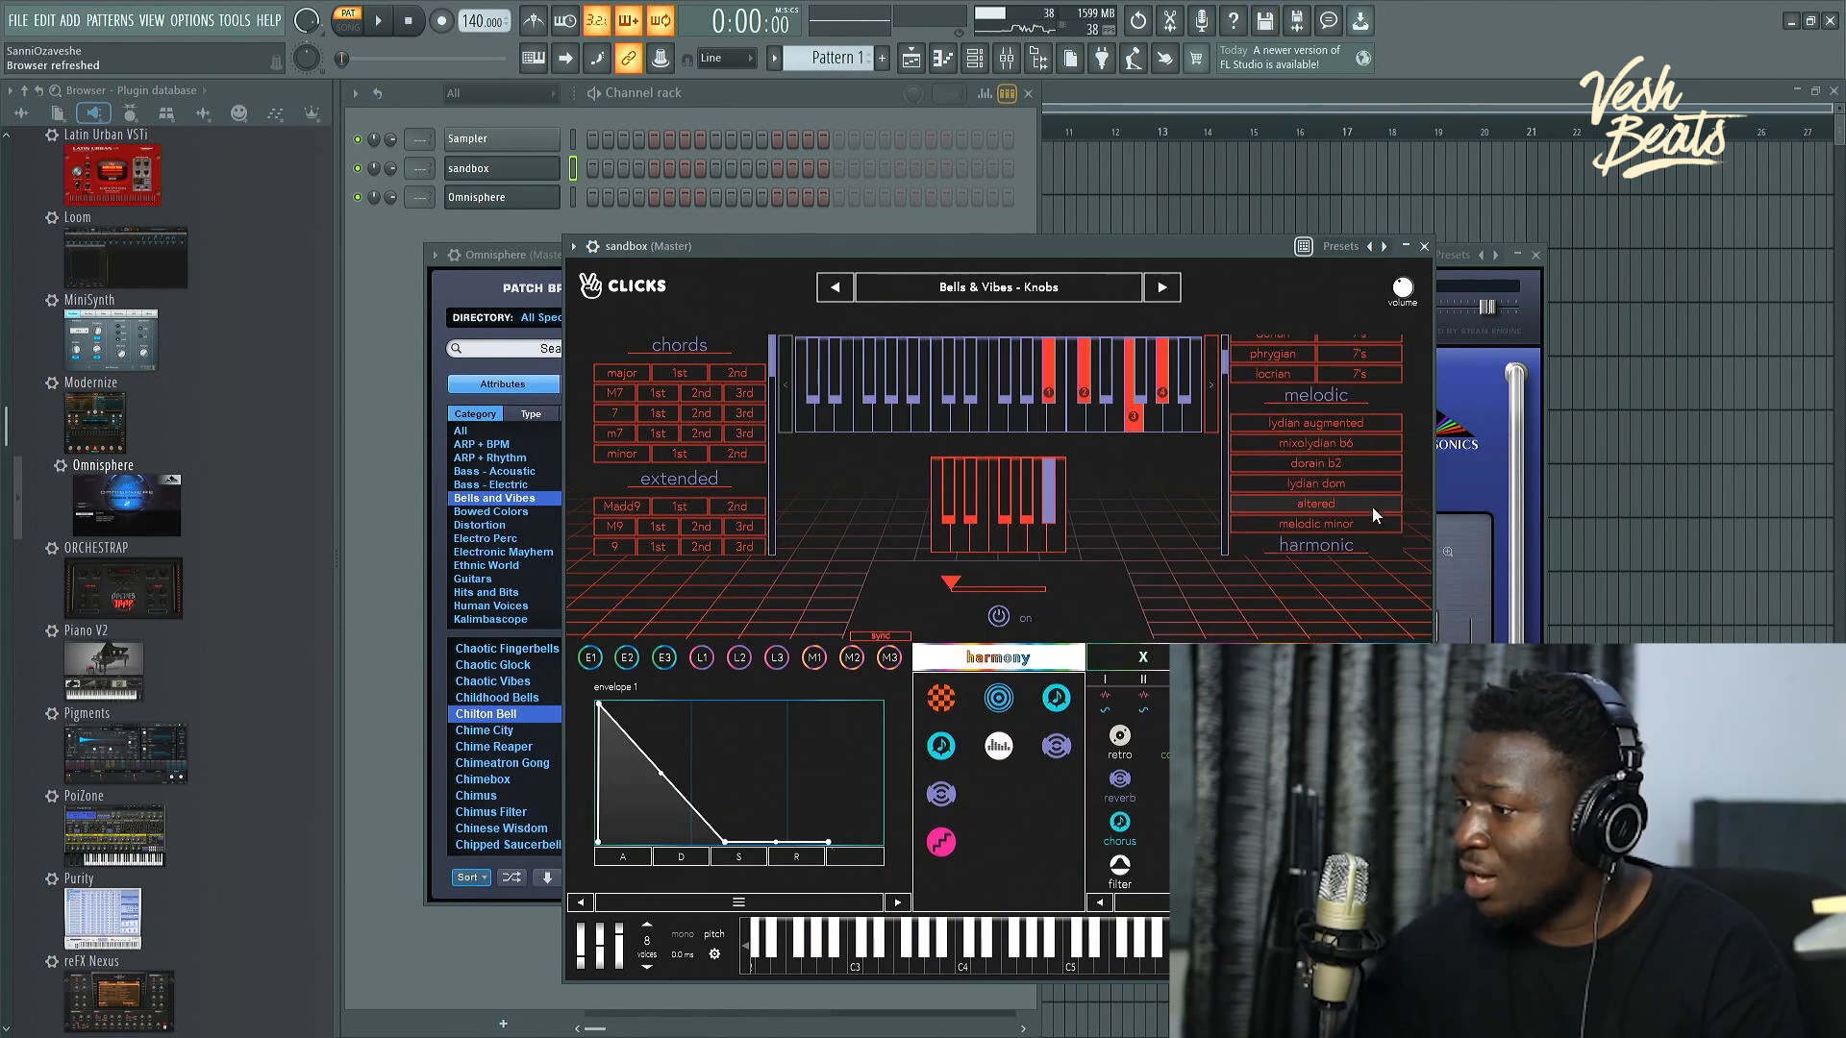
scroll(1371, 506, "down", 1)
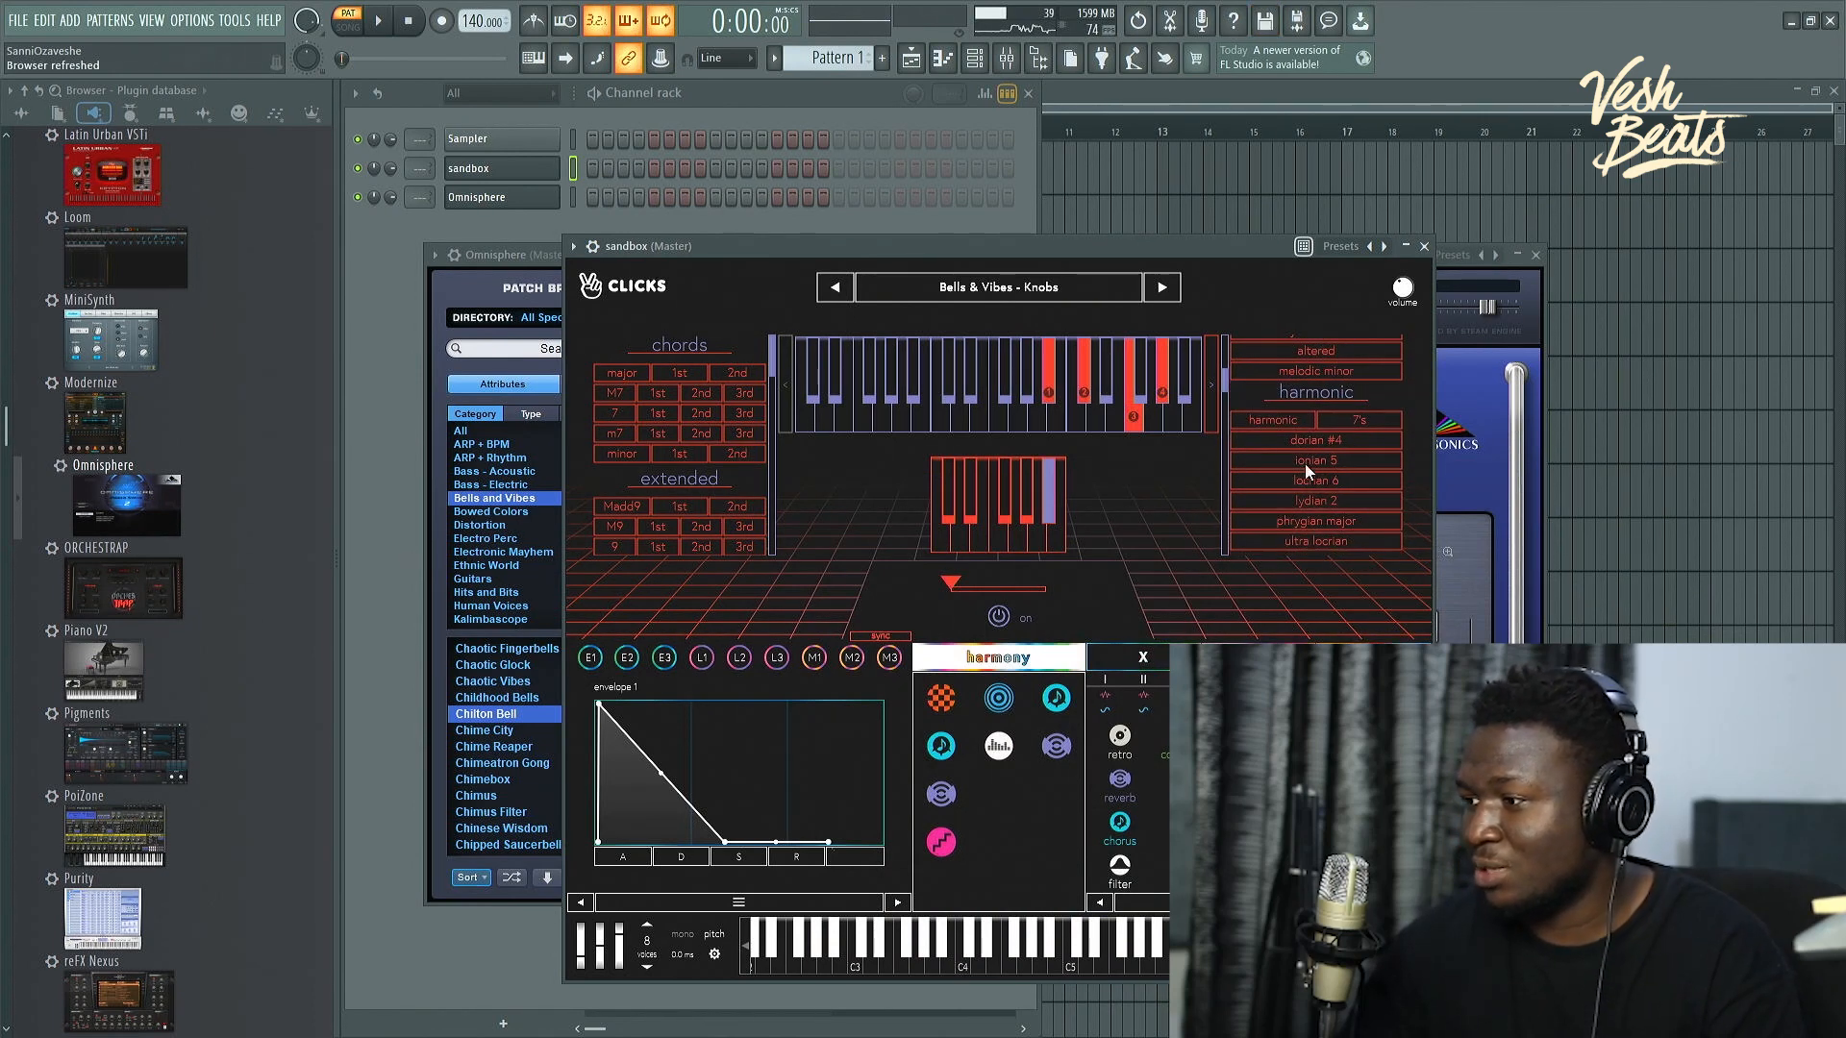
left_click(1271, 419)
left_click(1339, 421)
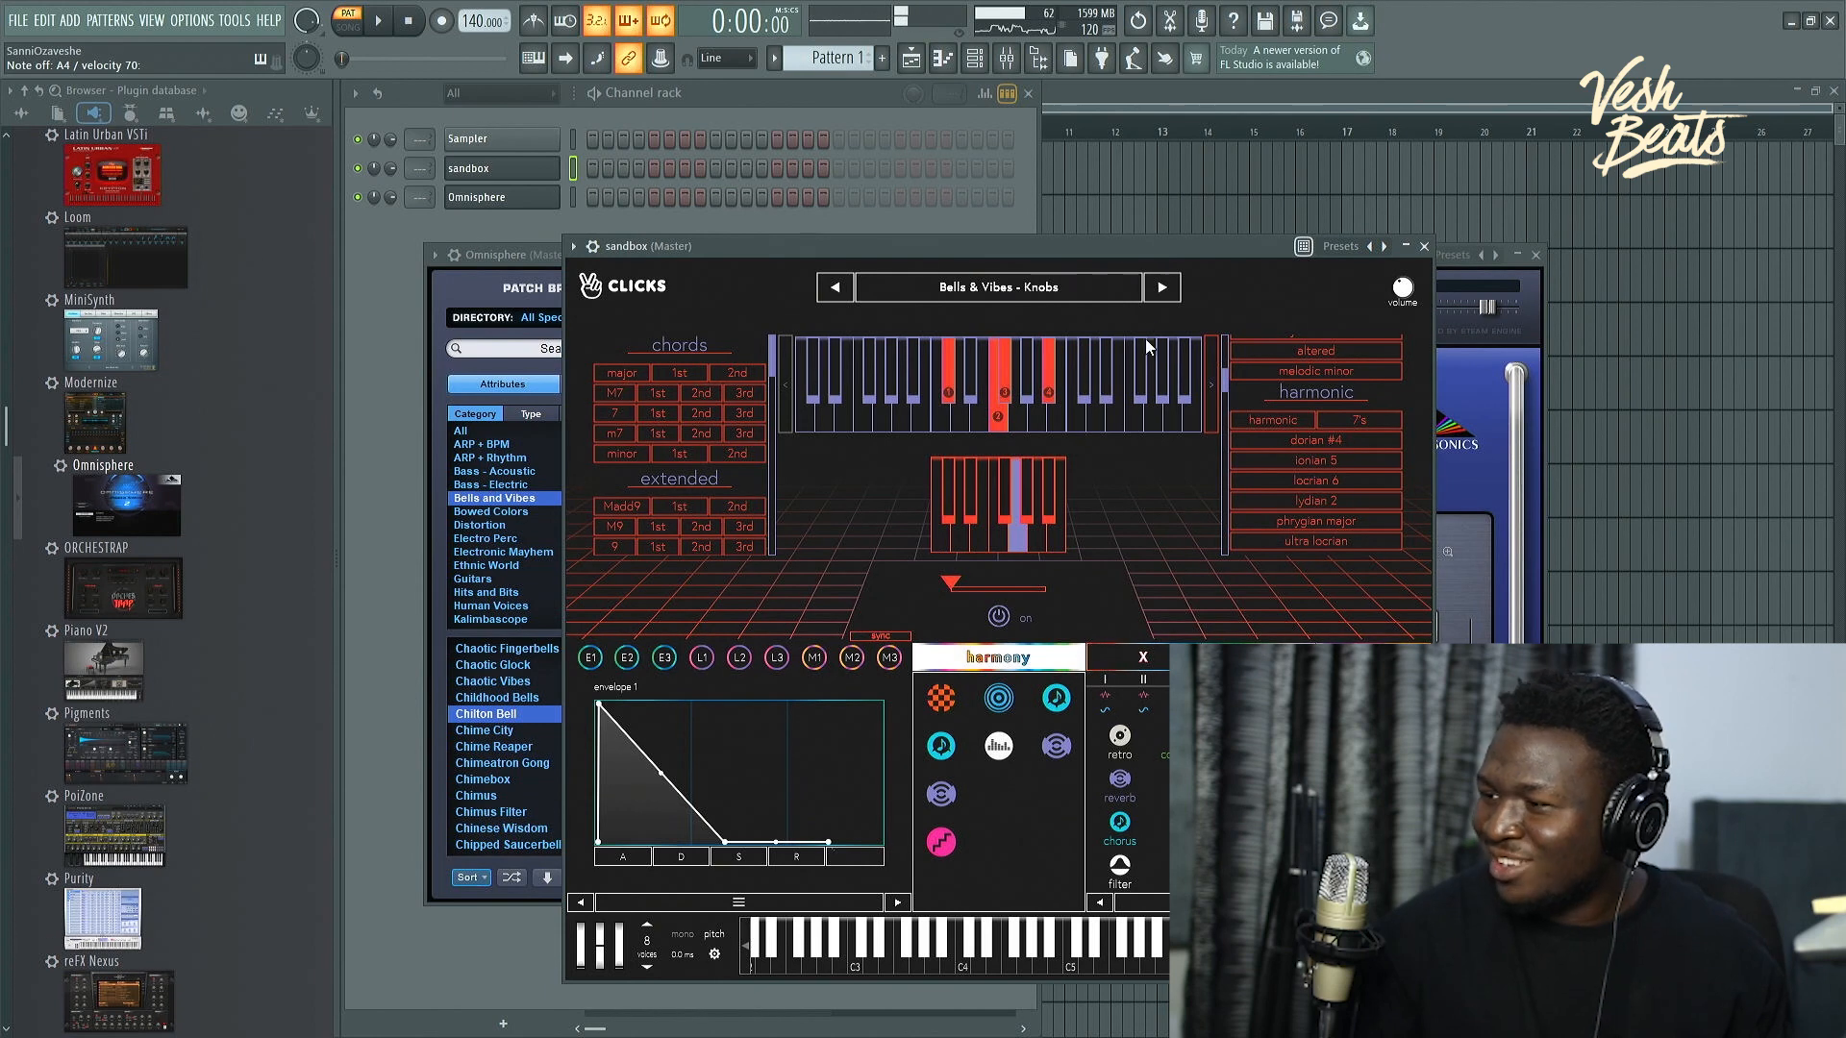
Step: Switch to the Bells & Vibes - Kyogre preset and look through the remaining scale groups down to blues
left_click(1156, 275)
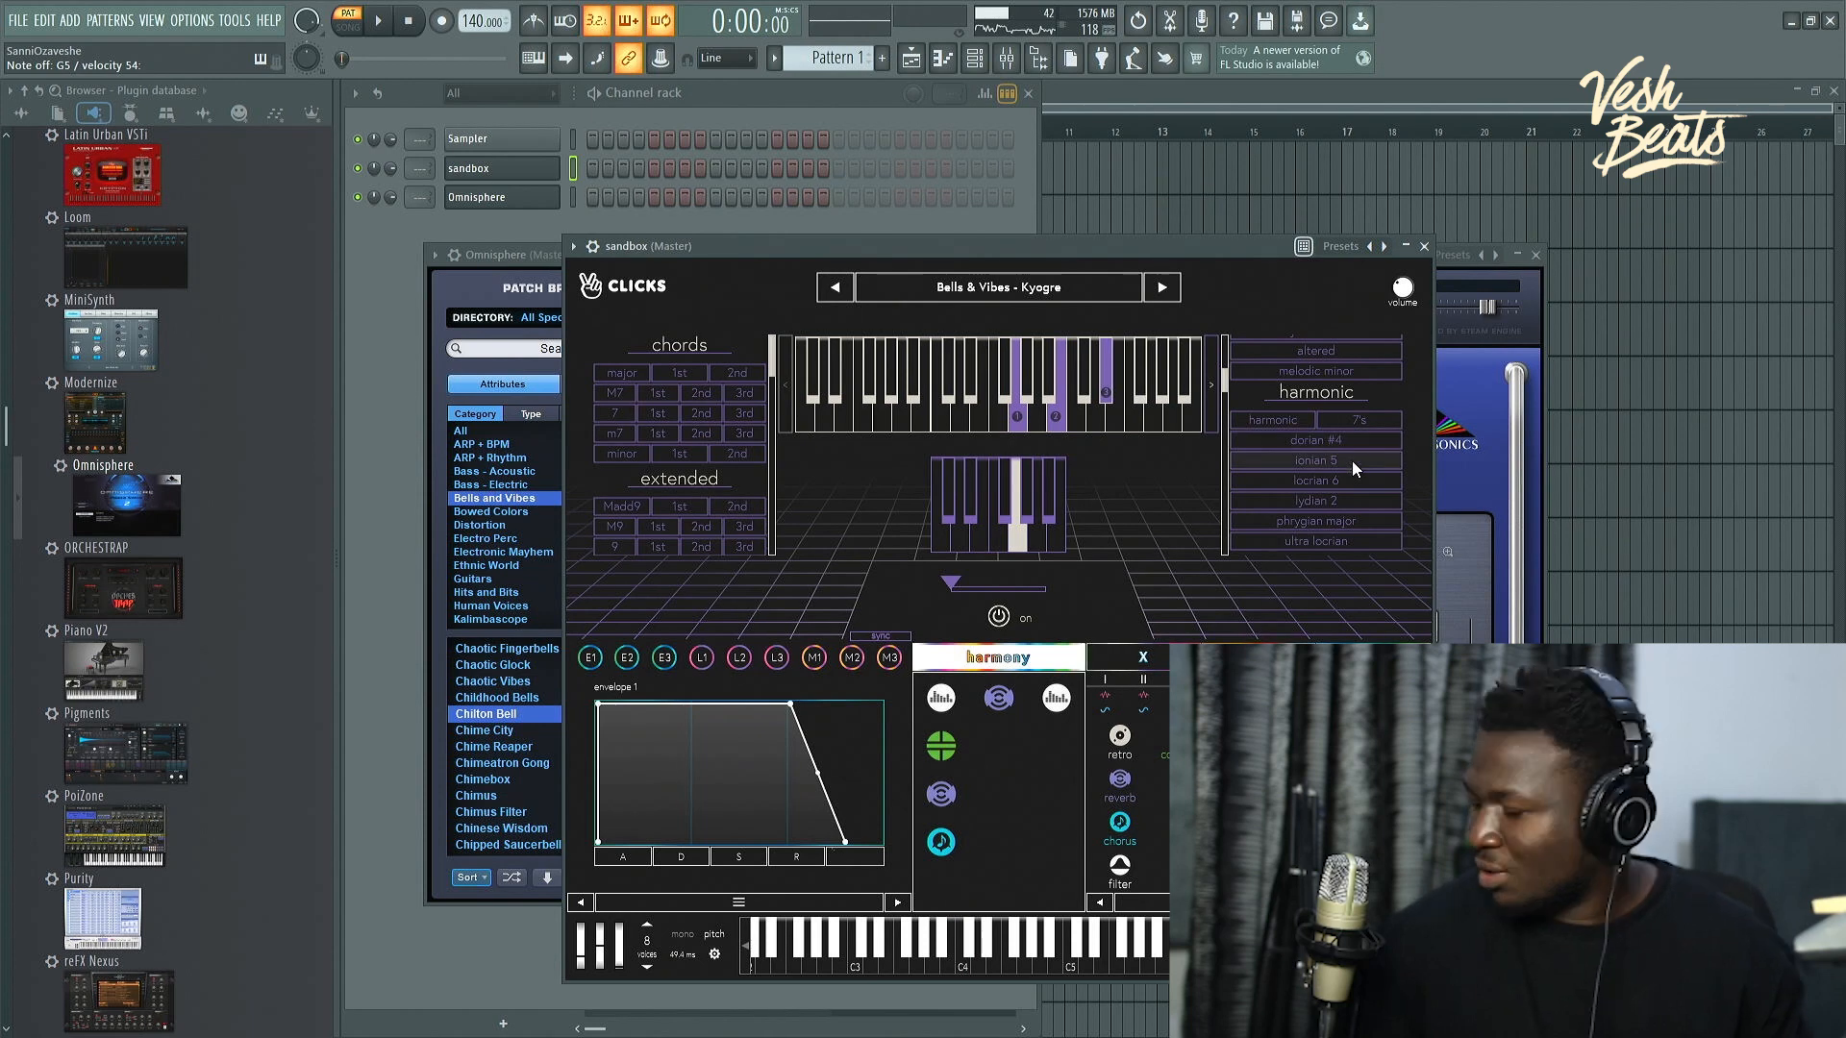
scroll(1322, 458, "down", 3)
scroll(1329, 495, "down", 3)
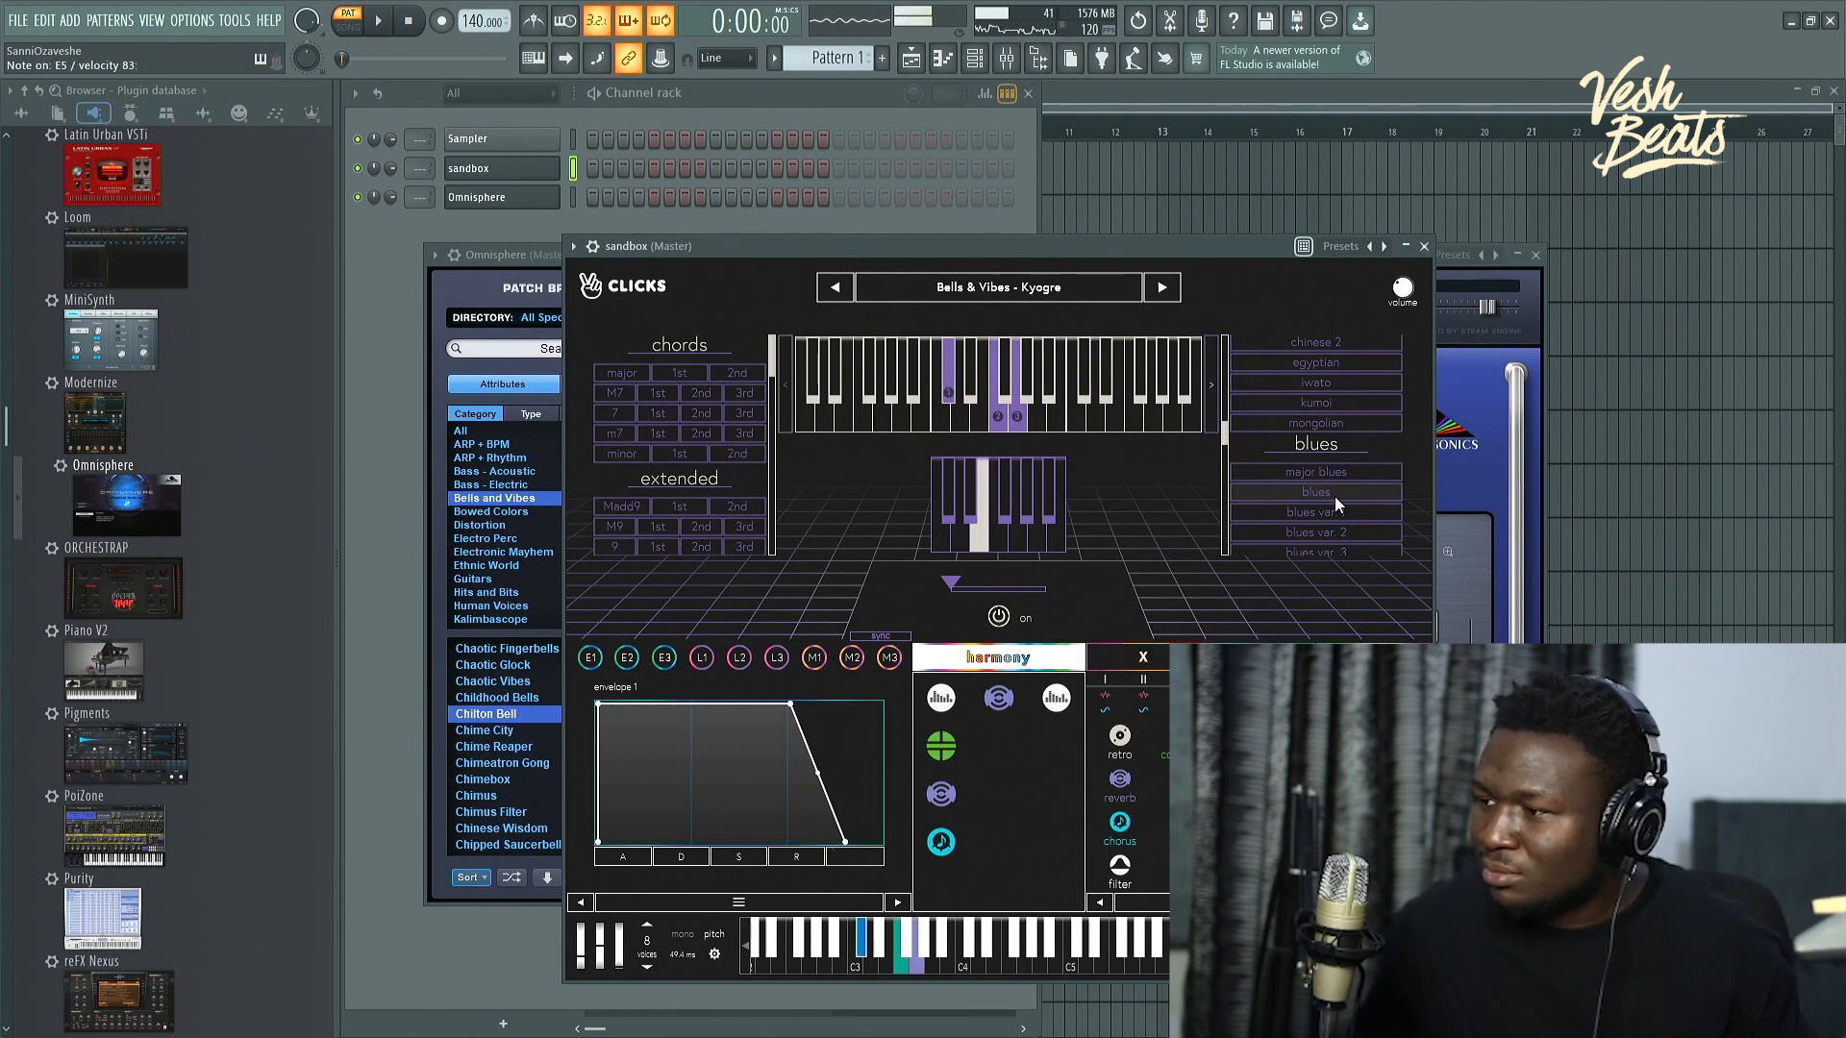
scroll(1313, 461, "up", 5)
Step: Examine Sandbox's preset categories and the preset options of the FL Studio plugin wrapper
left_click(1024, 293)
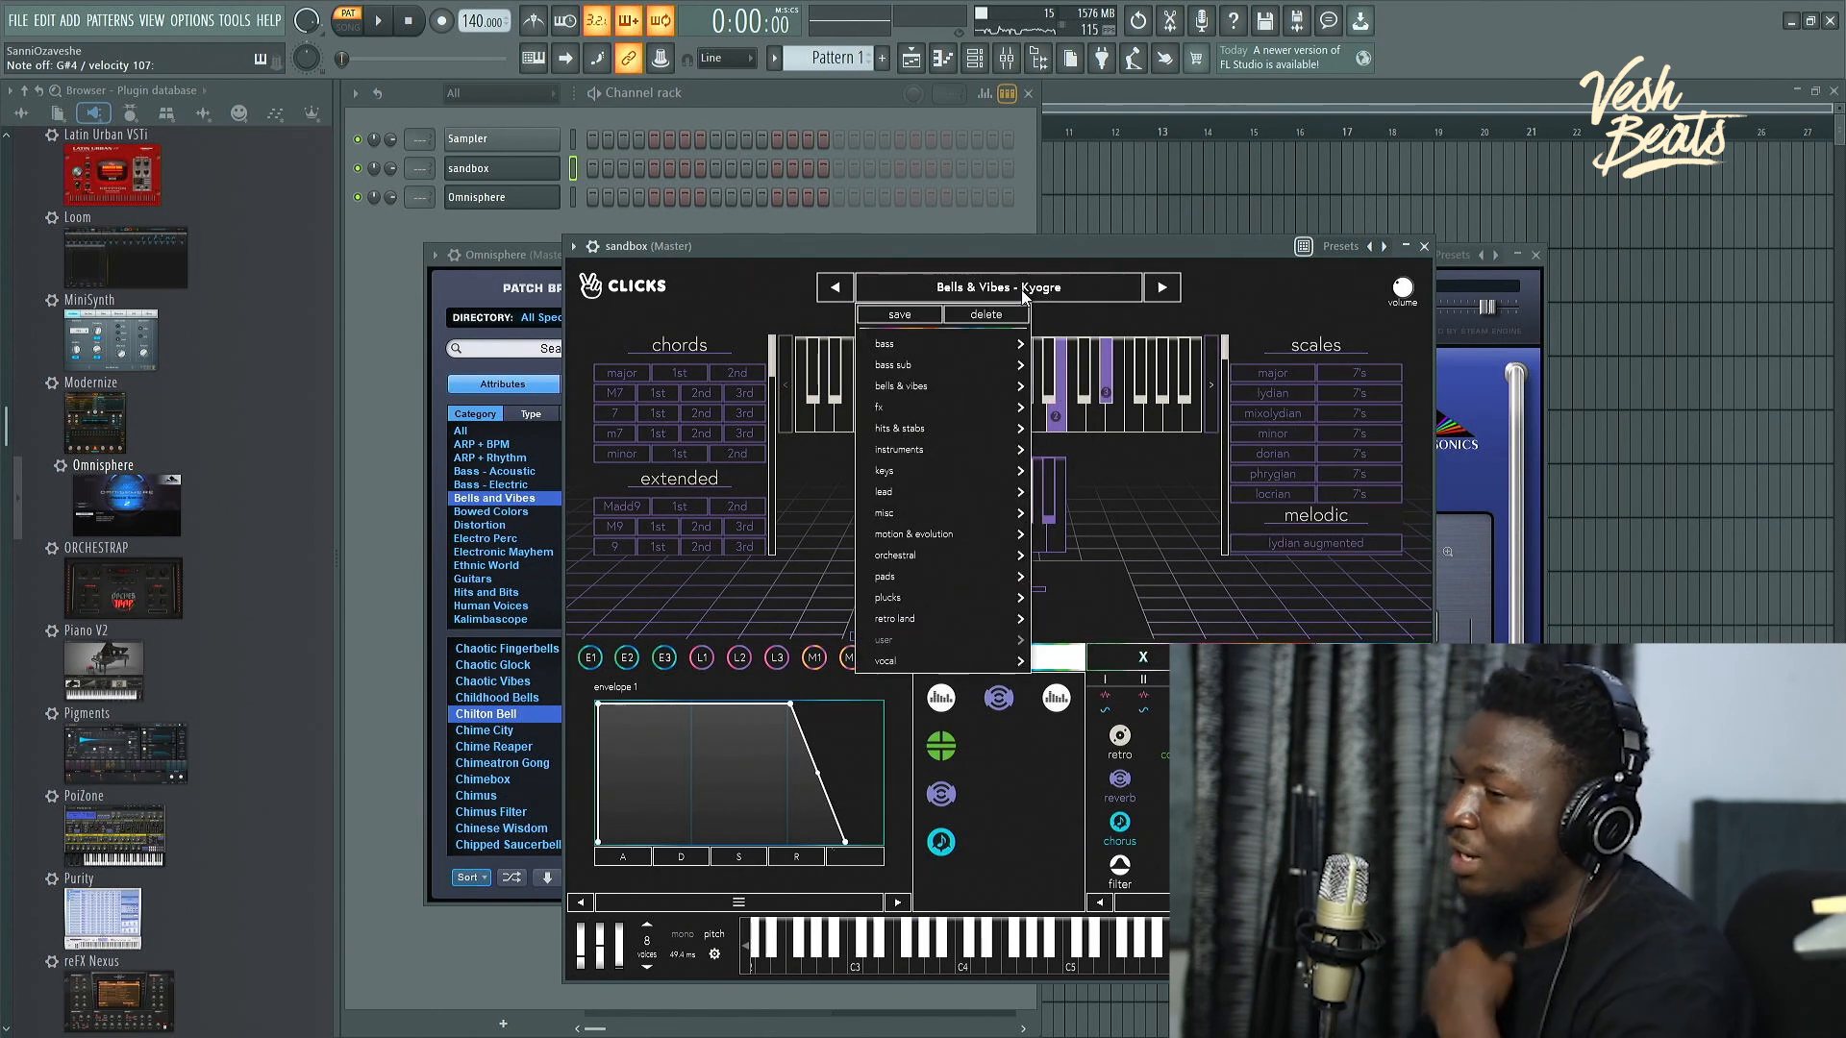
mouse_move(991, 344)
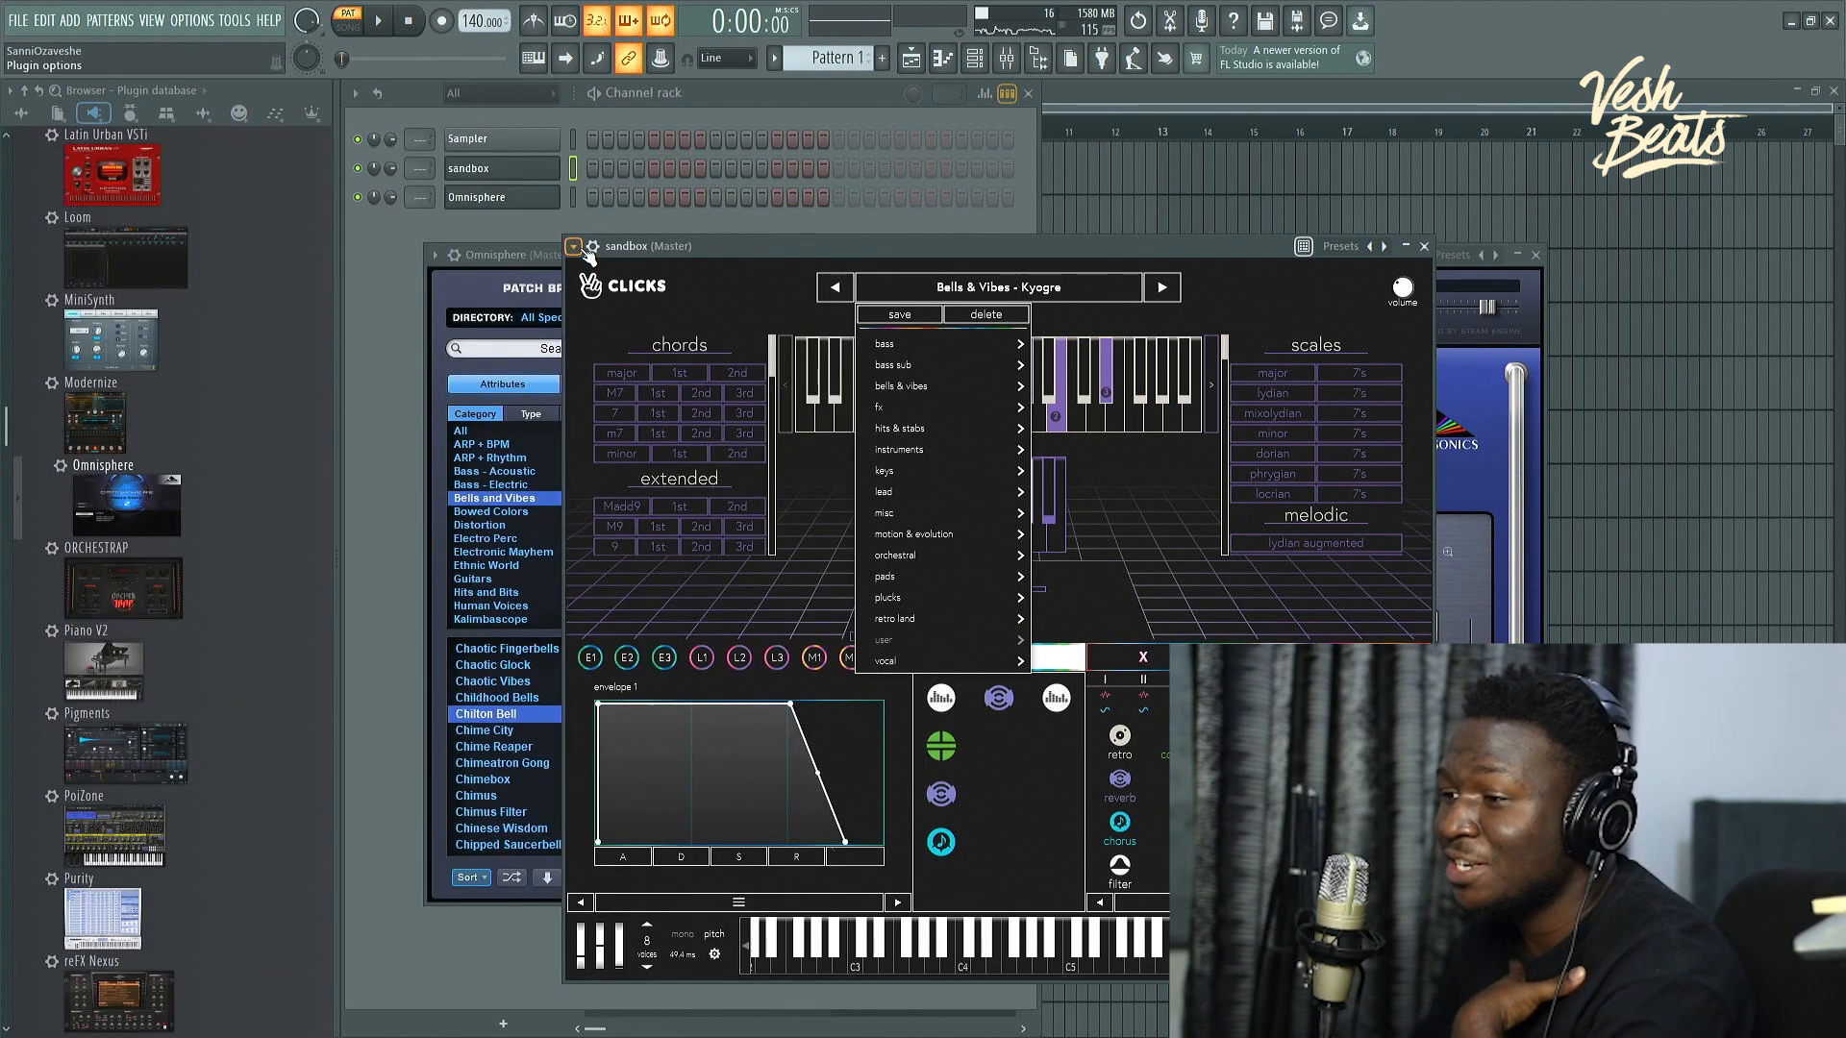
left_click(577, 247)
mouse_move(696, 305)
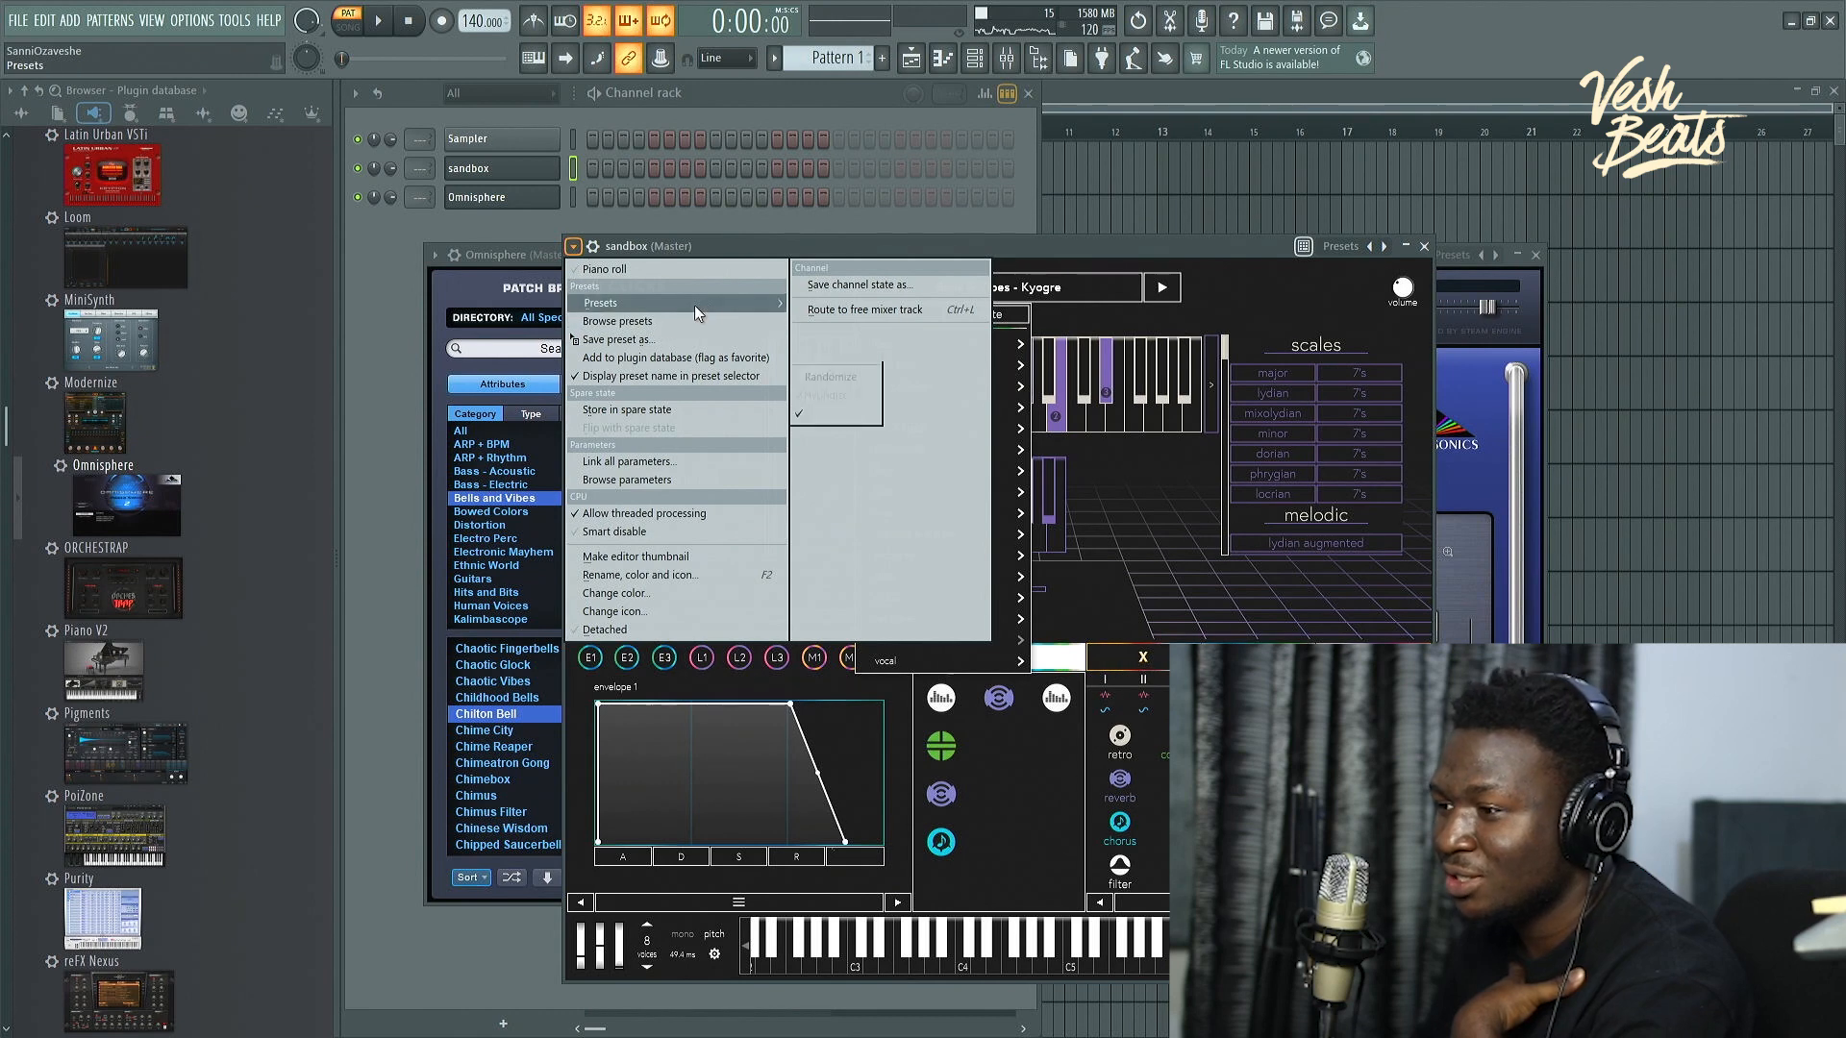
left_click(837, 351)
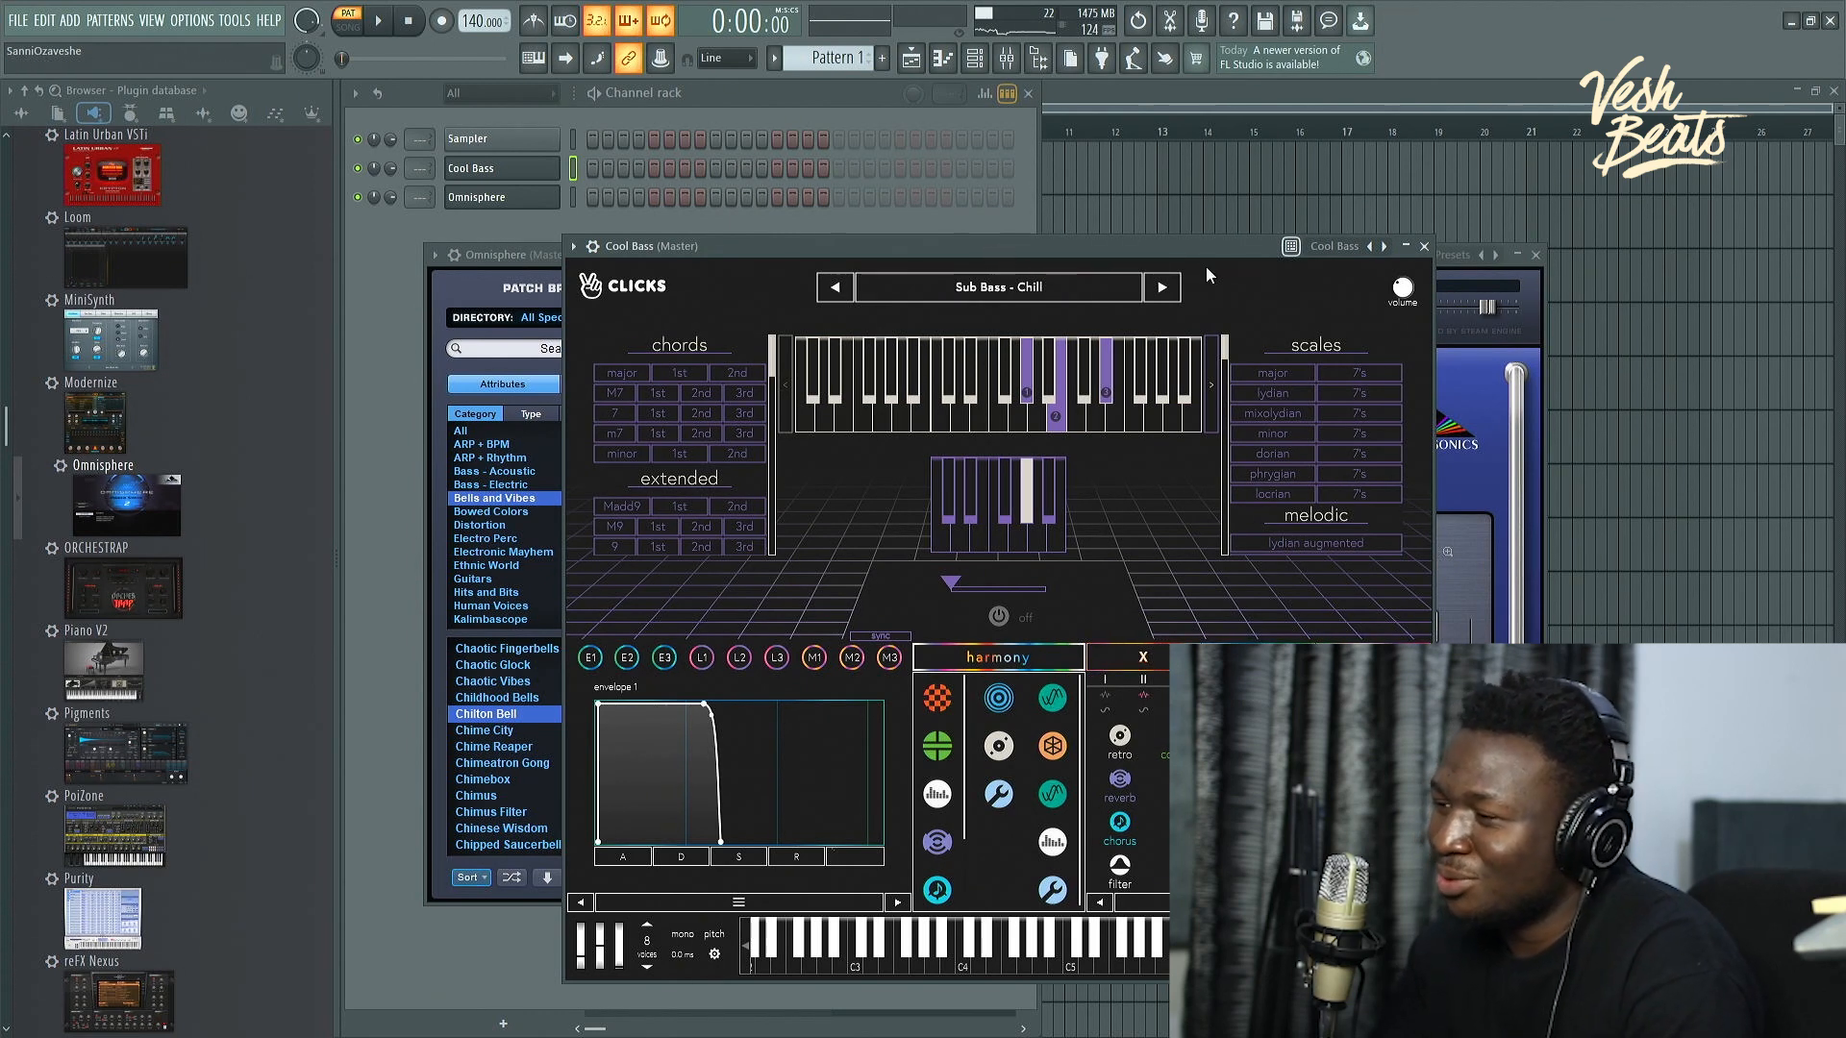
Step: Delete the Omnisphere channel from the channel rack and confirm the removal
right_click(553, 202)
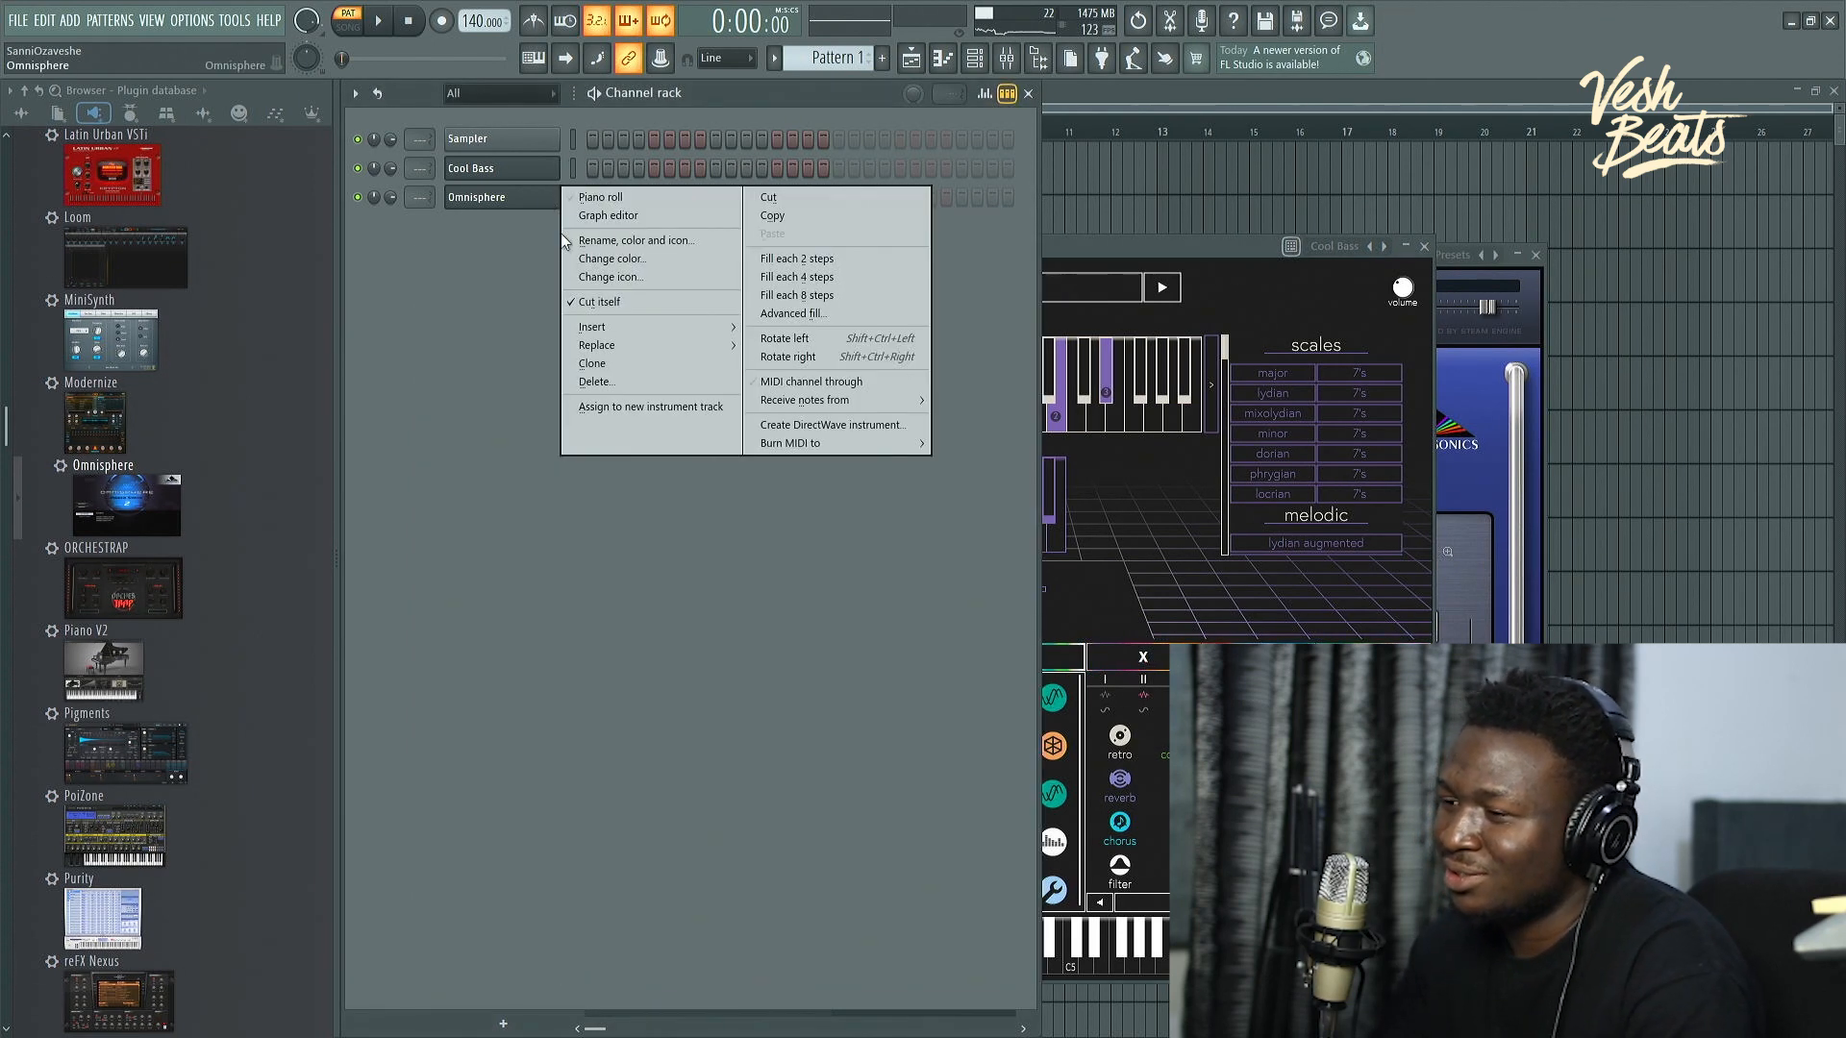
left_click(598, 383)
left_click(985, 591)
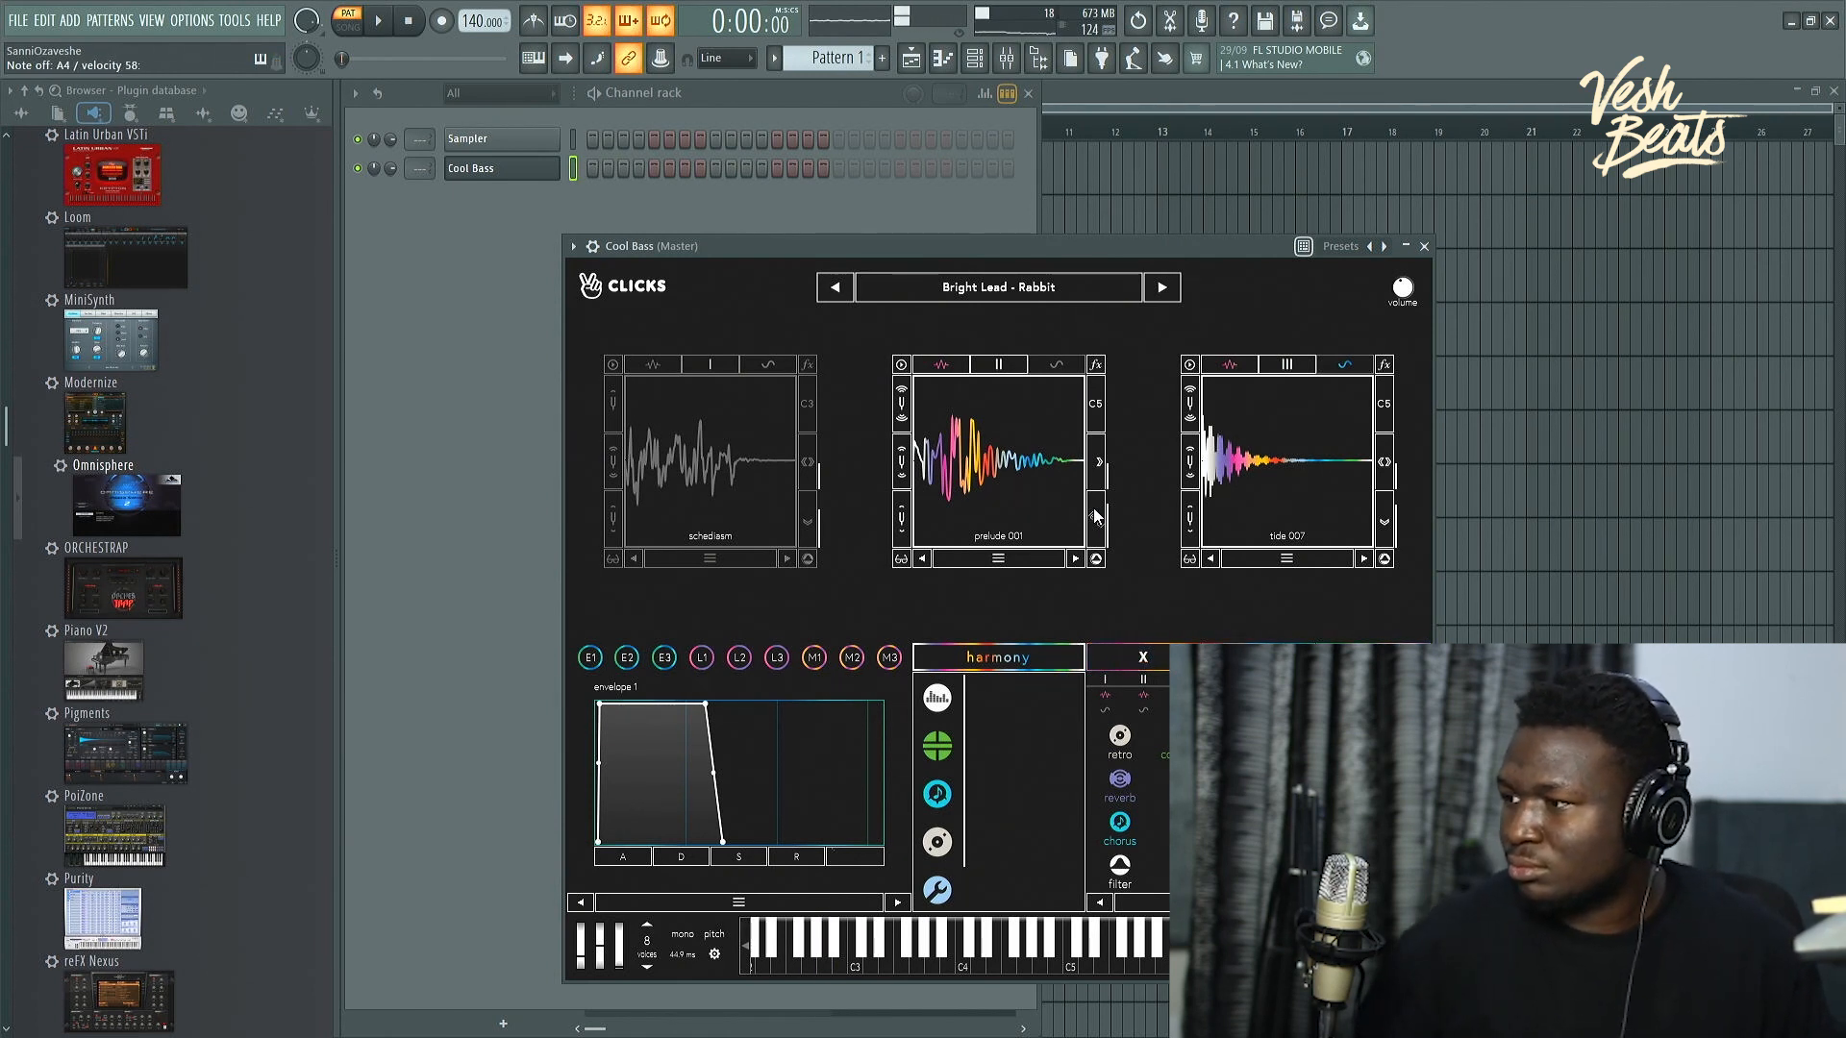
Step: Audition the Bright Lead presets following Rabbit, including Shove, Starboy and Trippie
left_click(1151, 276)
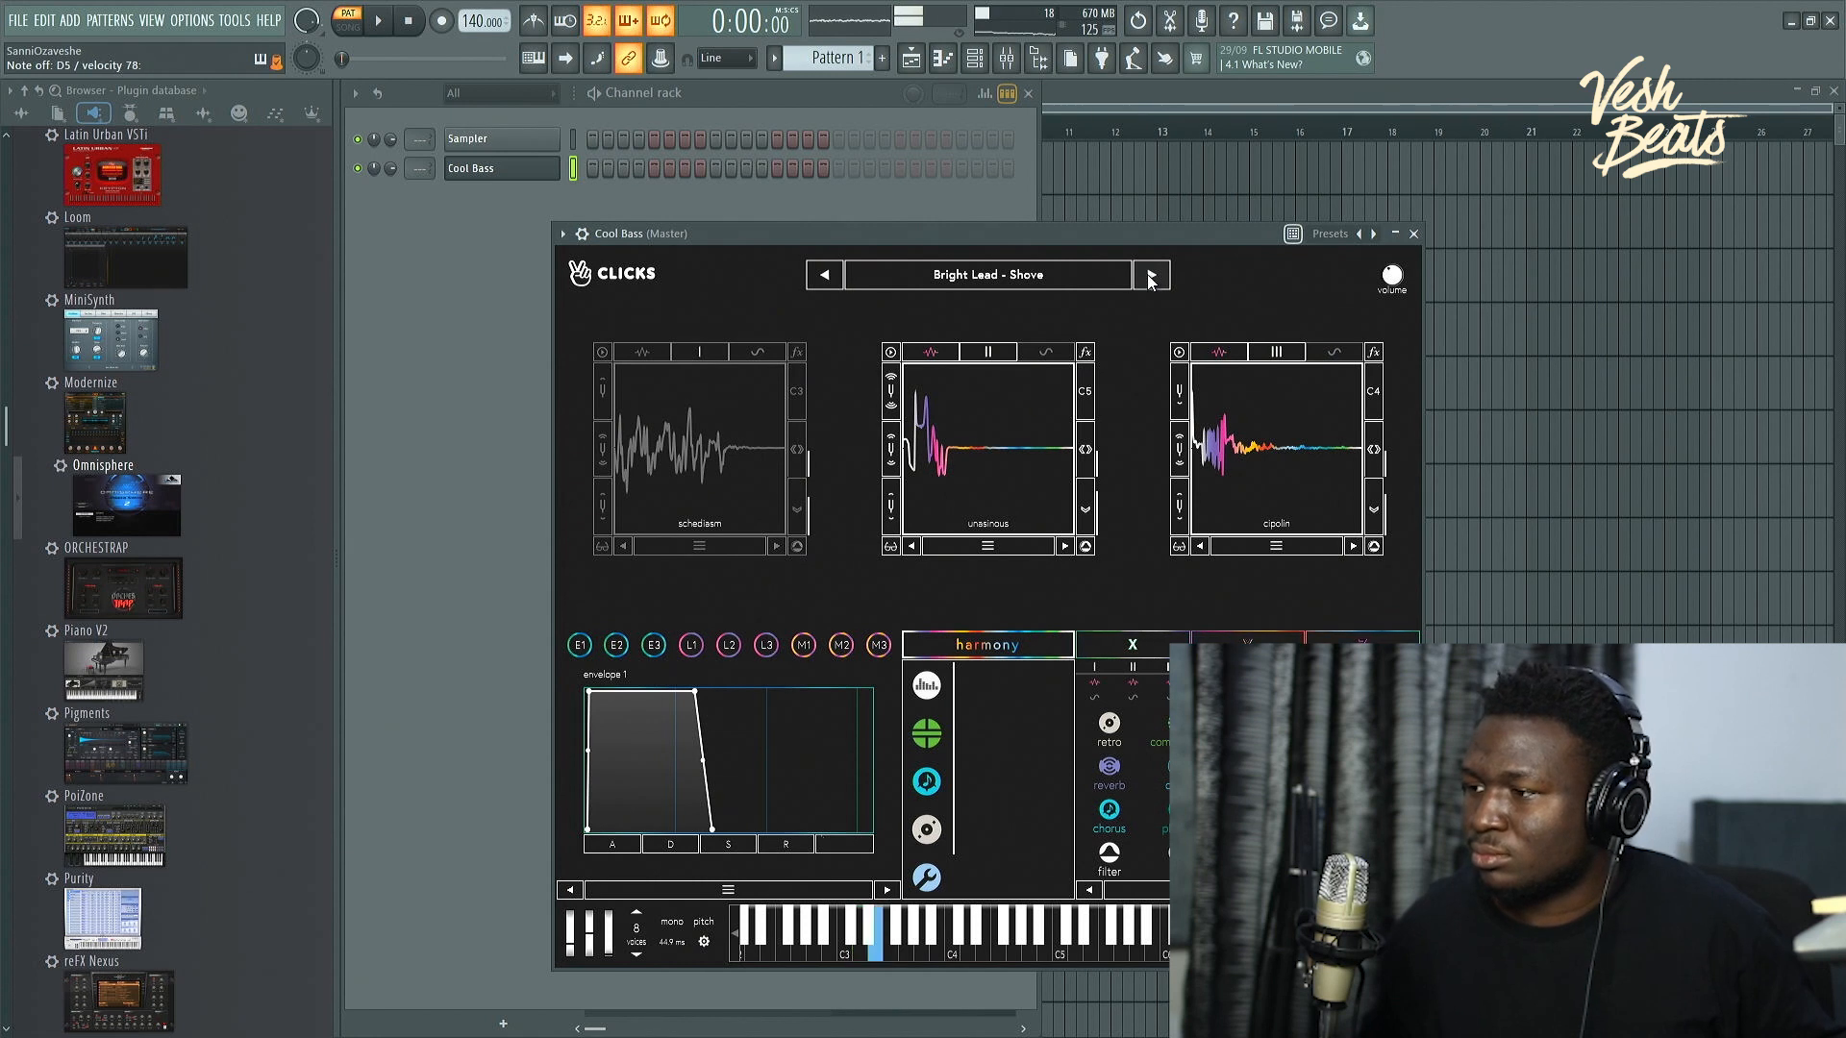
left_click(1151, 276)
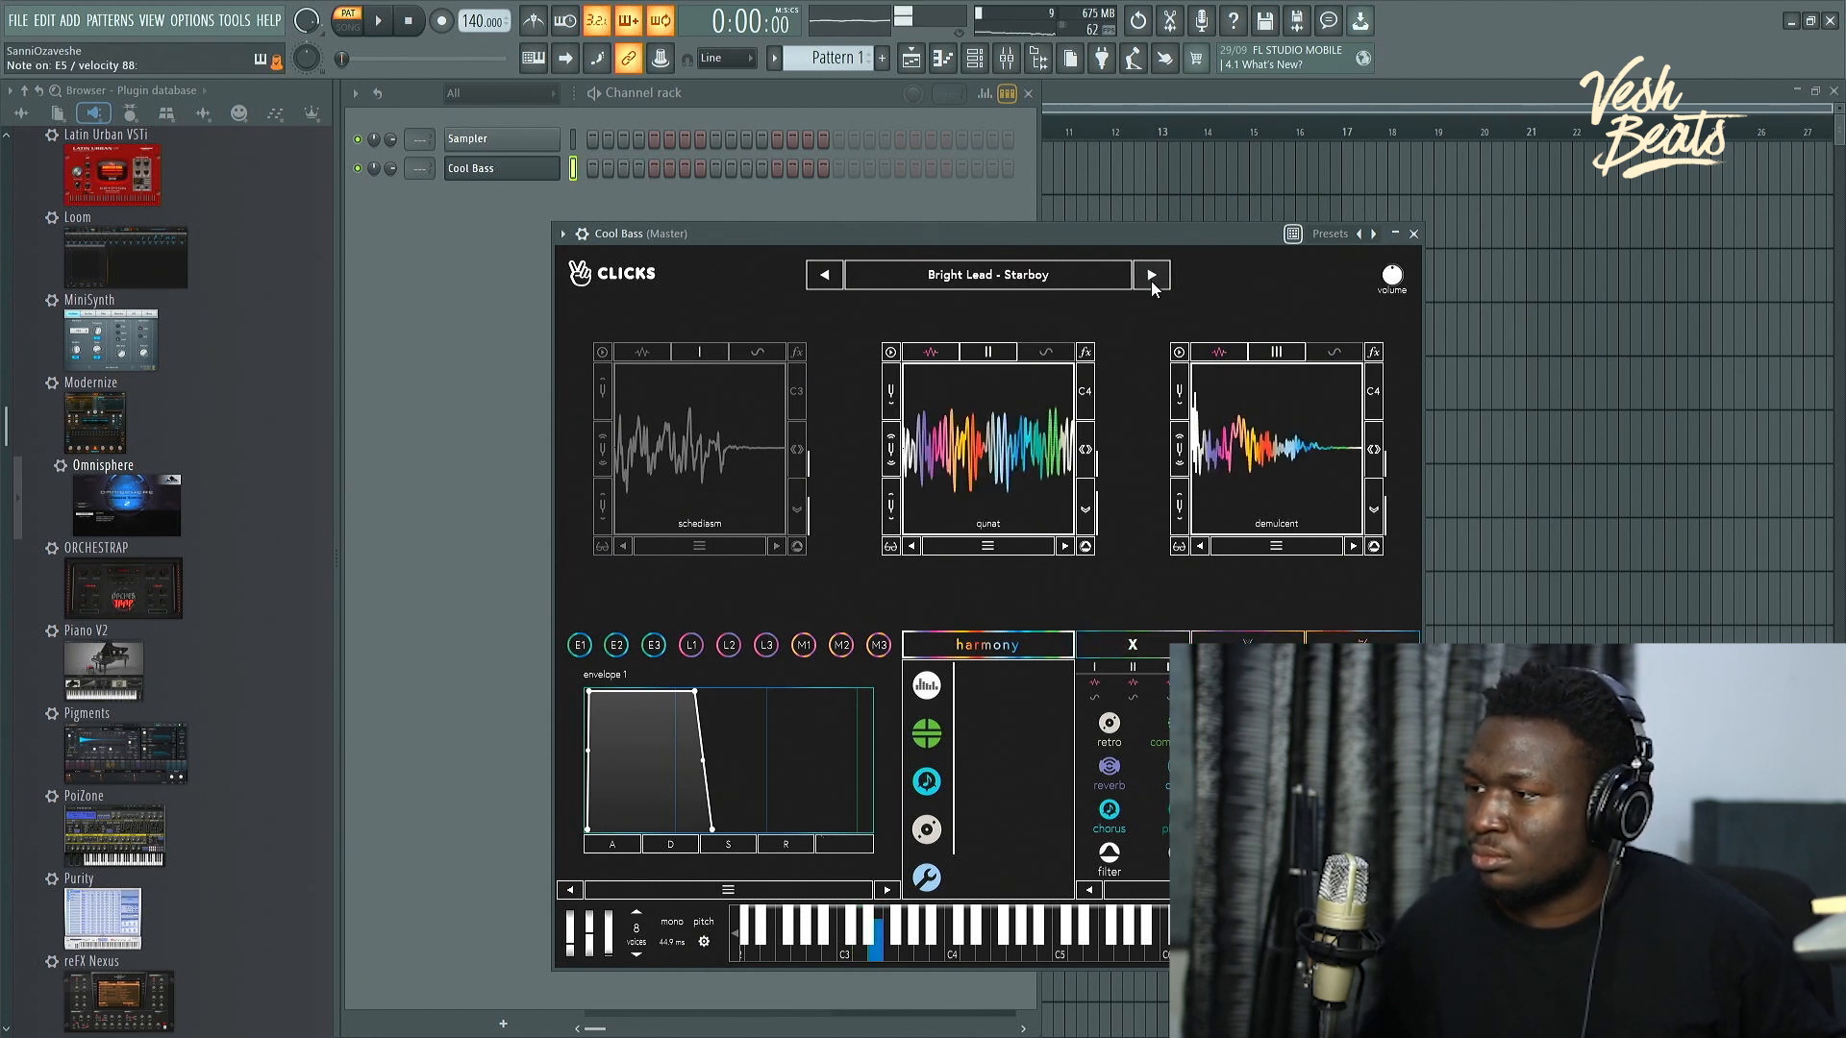
left_click(1151, 276)
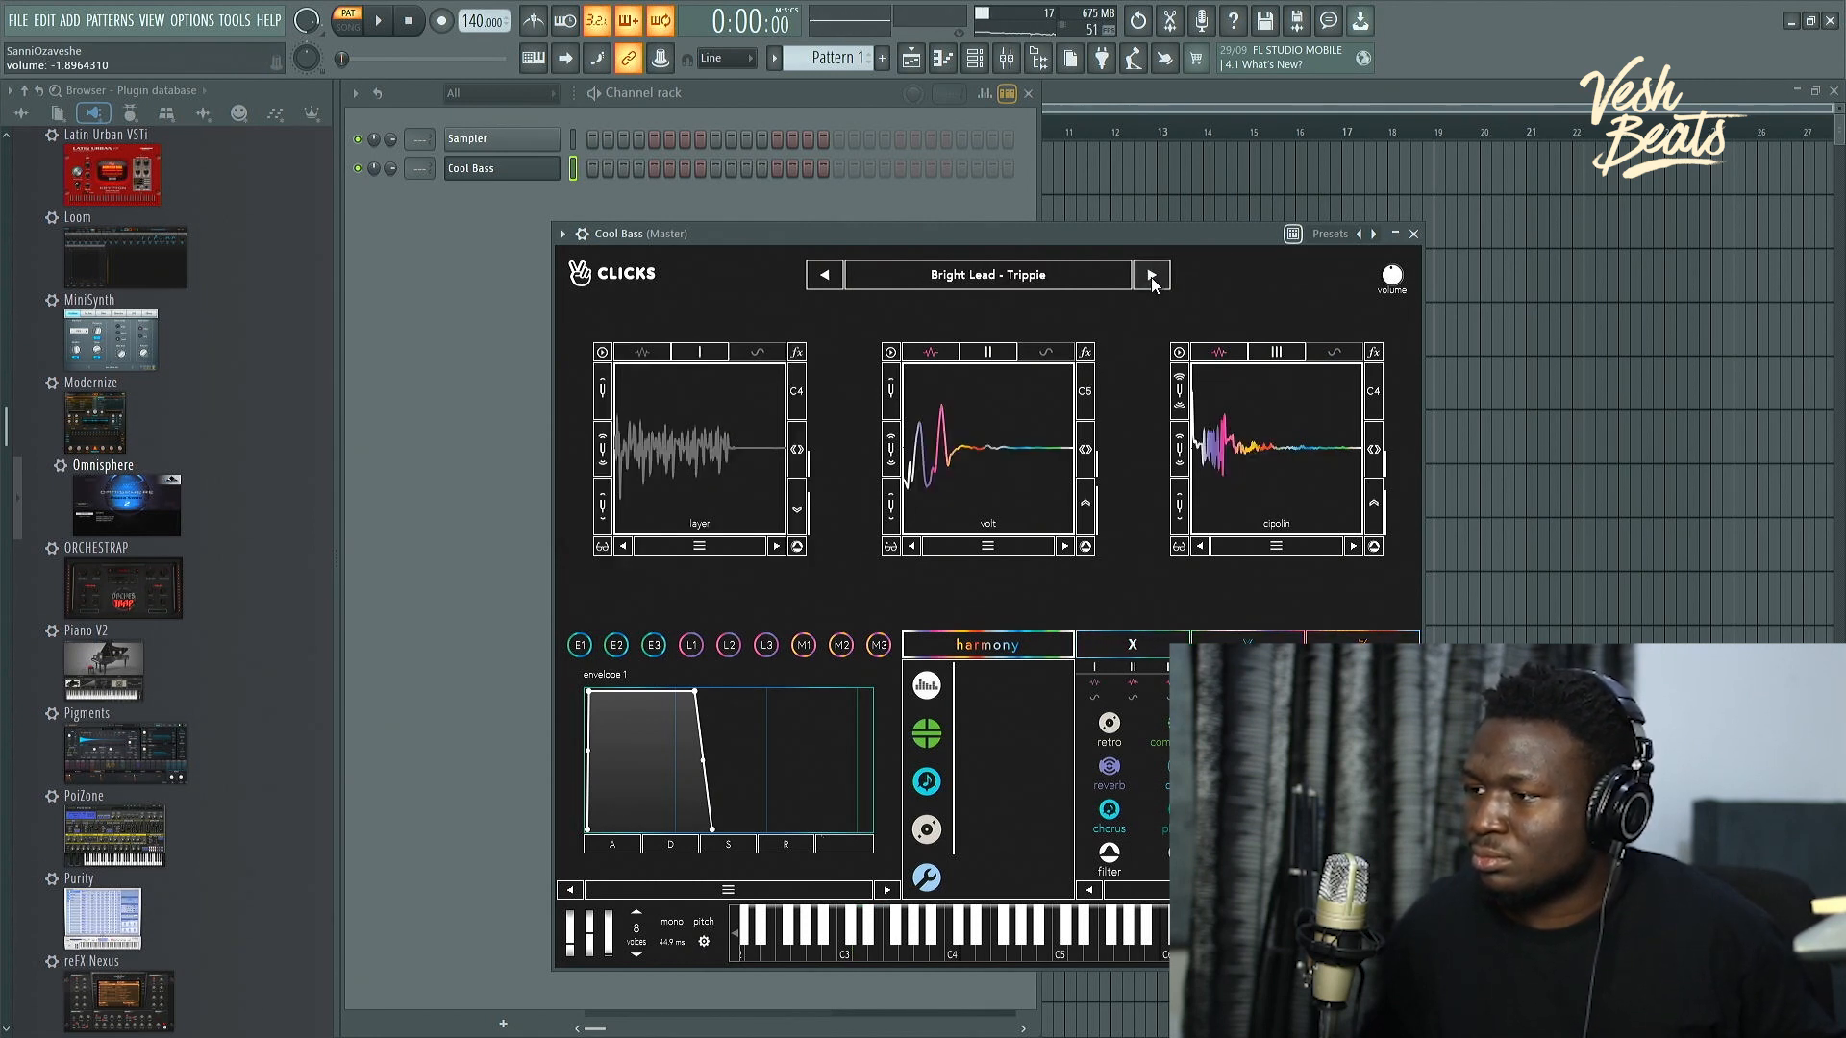
left_click(1151, 276)
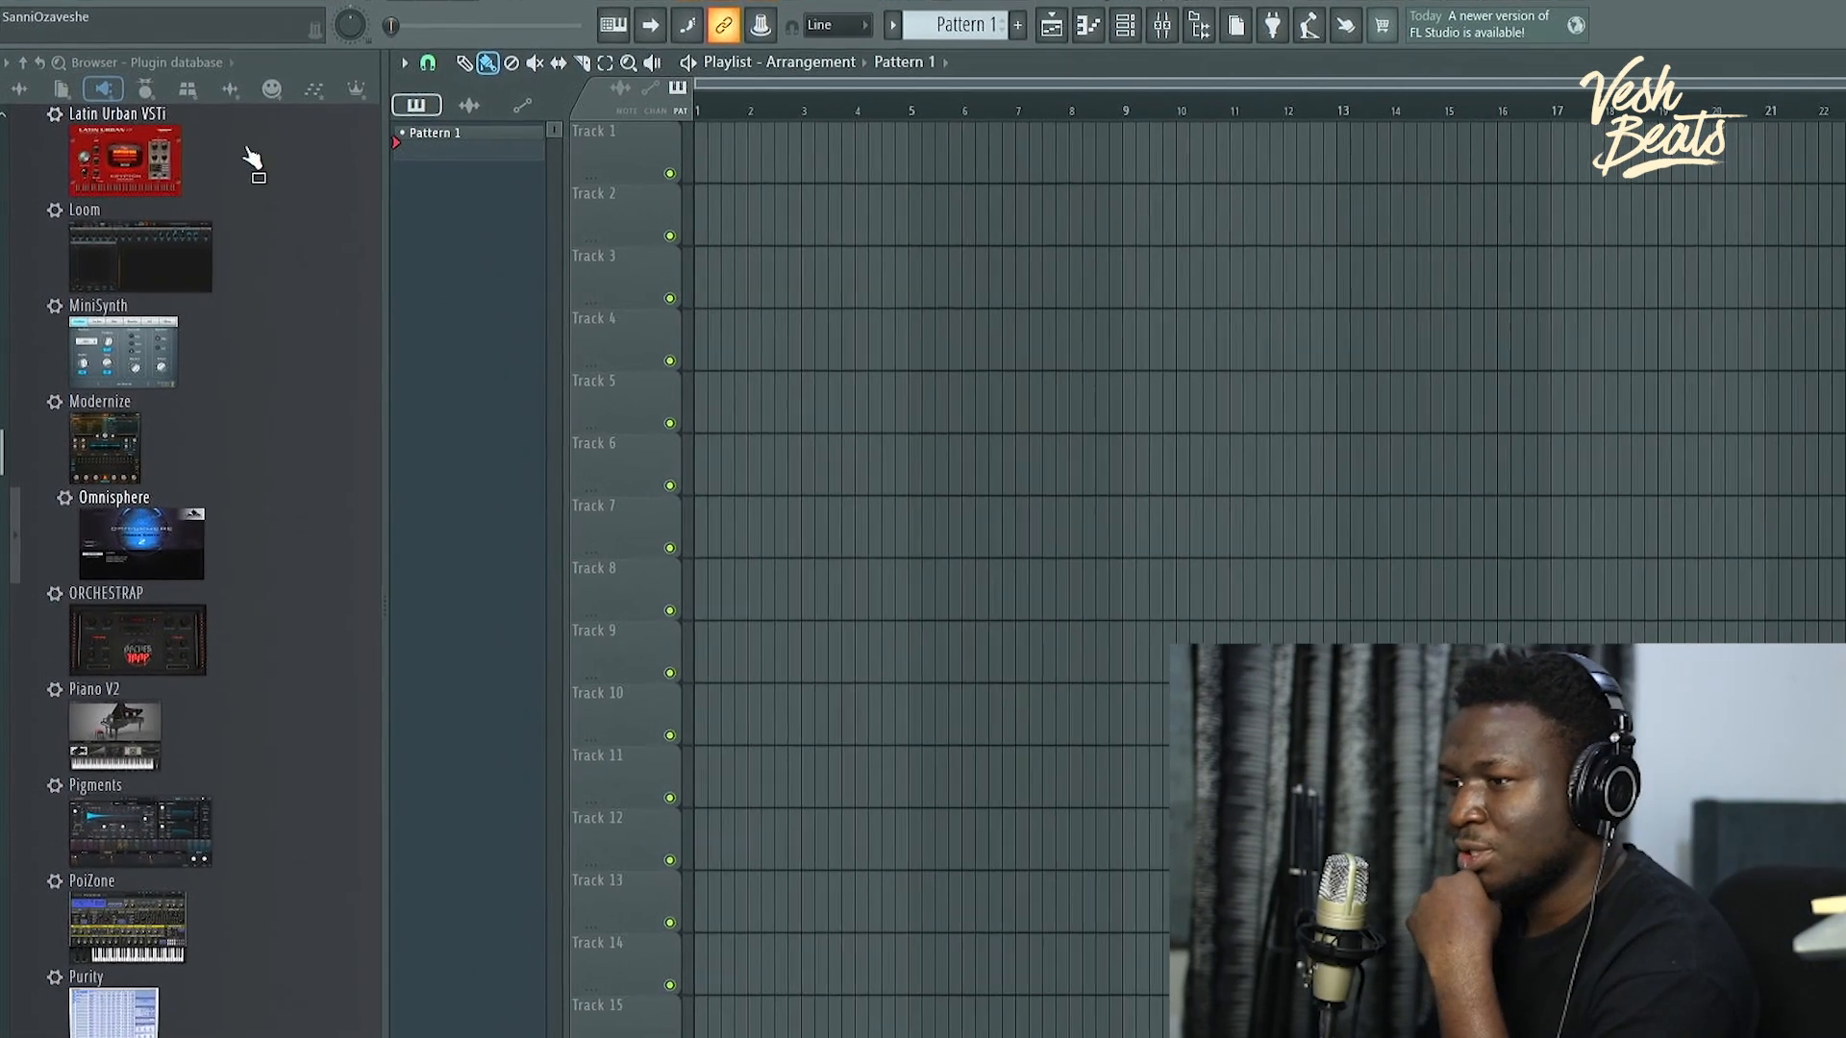
Step: Browse the custom kits' 2022 September folder down to the Flex n Chill AfroBeats x Guitars Drum and Percussion Loops
left_click(231, 89)
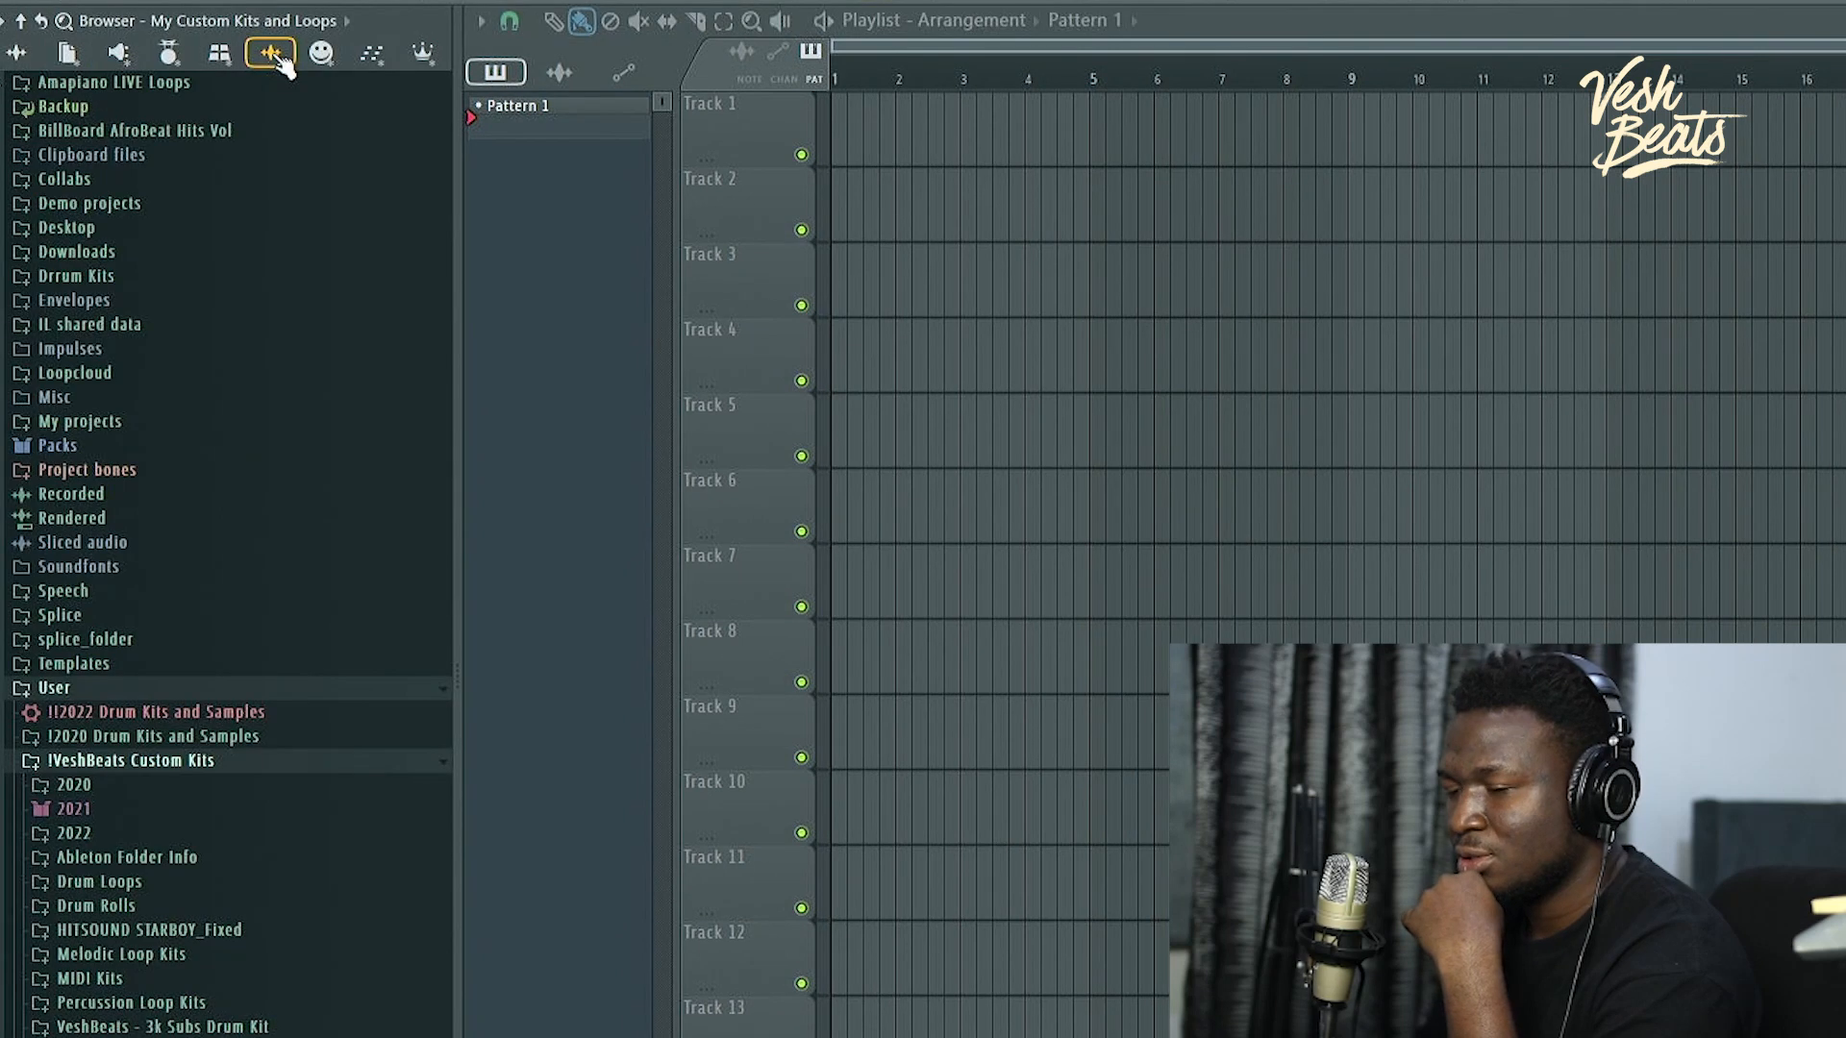
left_click(93, 831)
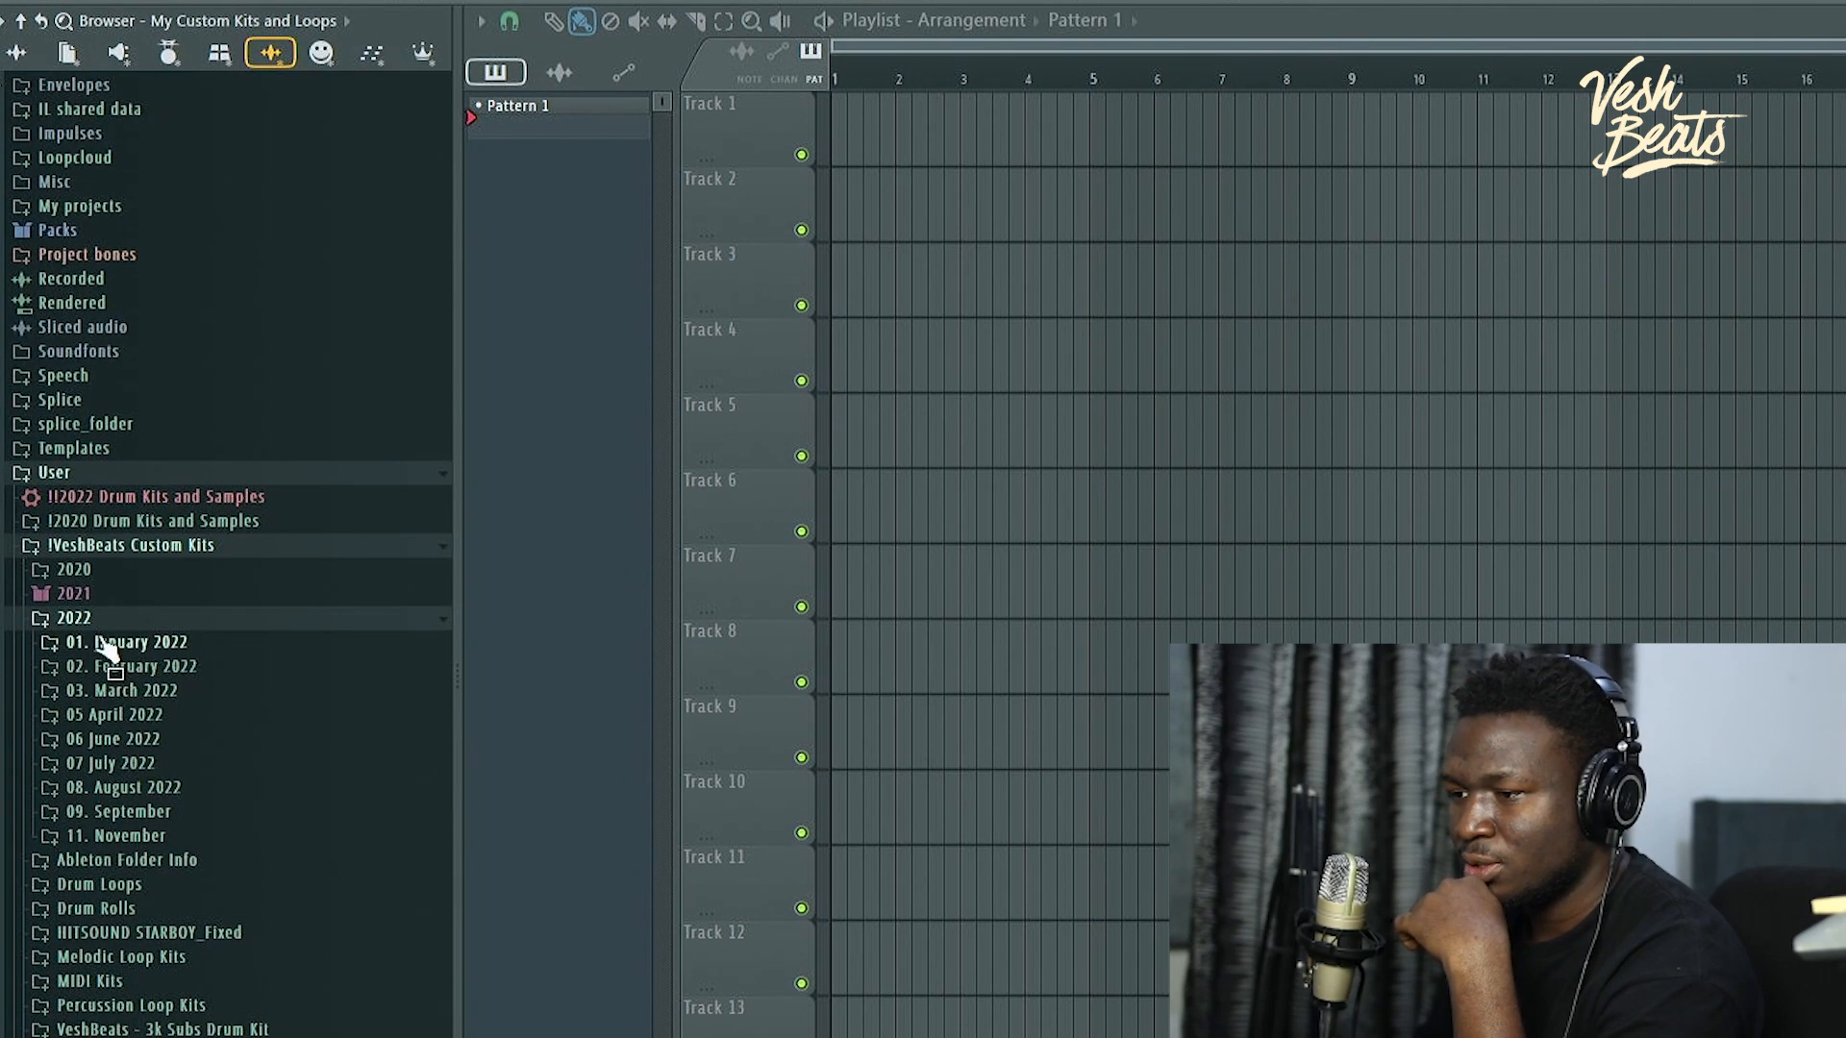
left_click(133, 838)
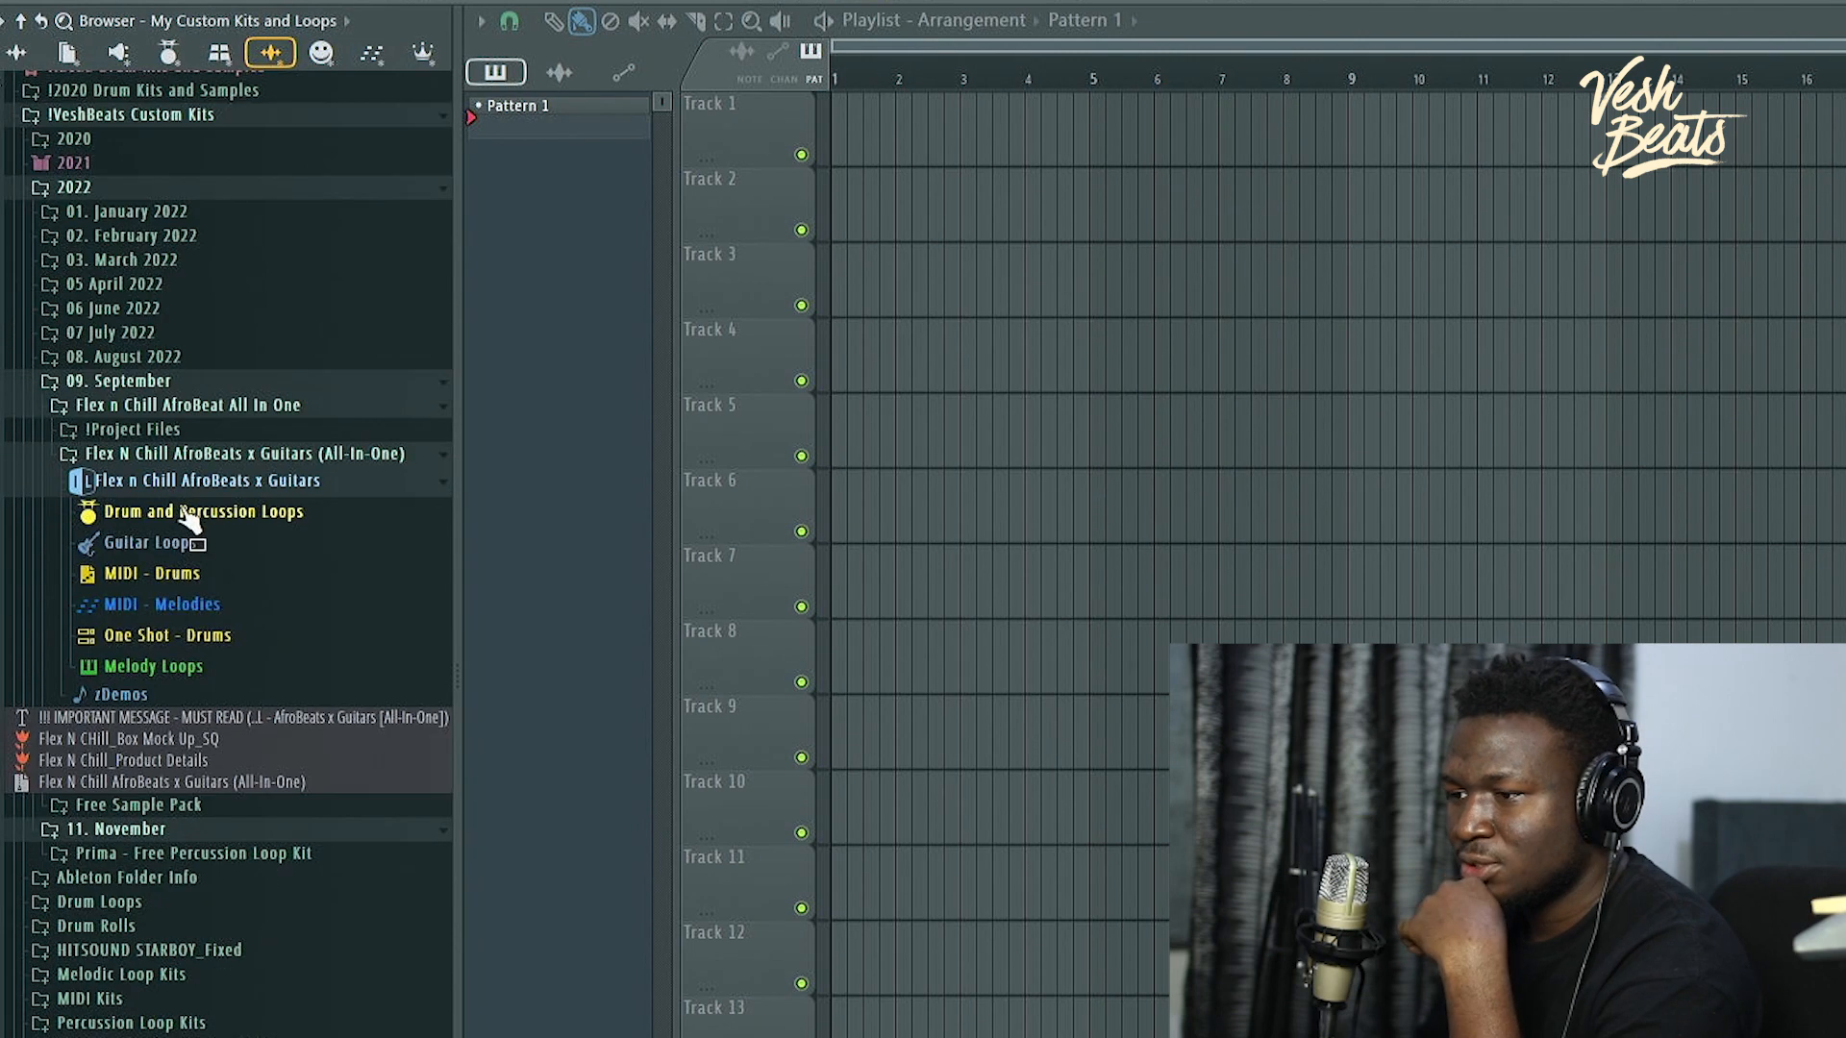
left_click(187, 515)
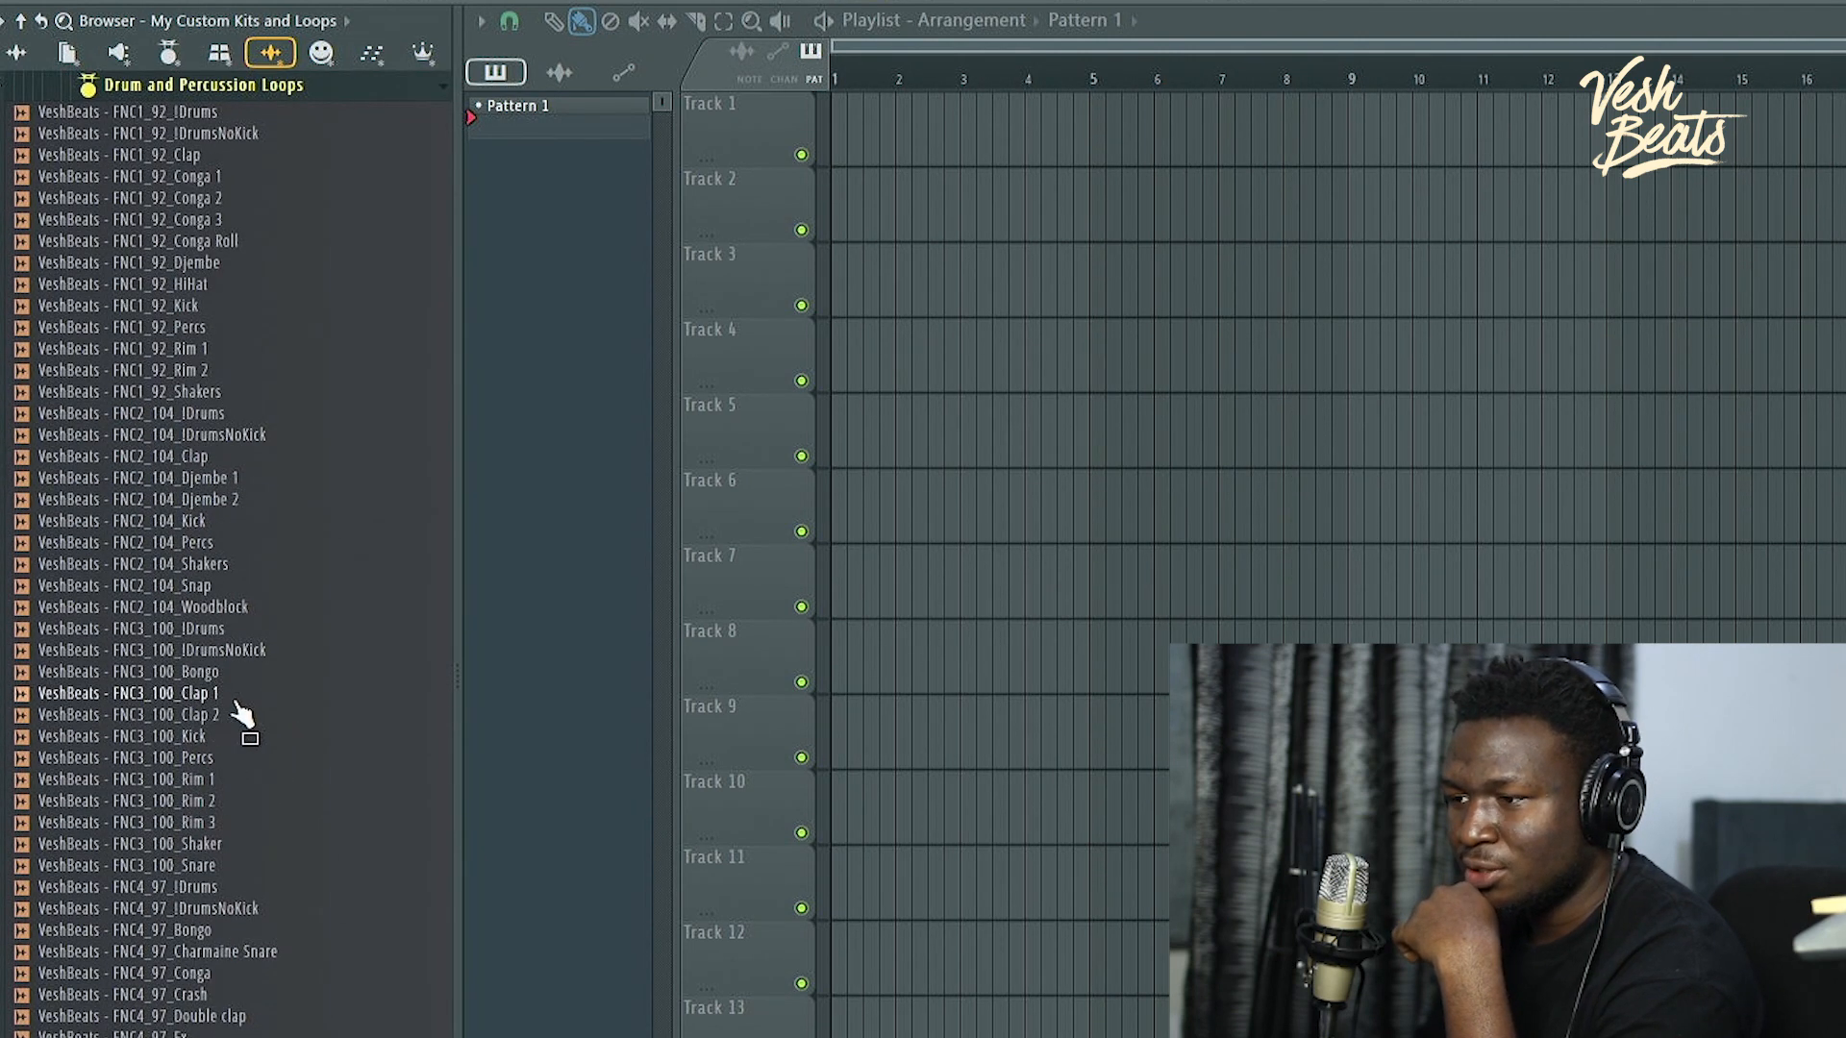
scroll(260, 865, "down", 7)
Step: Place the VeshBeats - FNC5_100_!Drums loop on Track 1 of the playlist, starting at bar 9
left_click_drag(209, 748, 1125, 356)
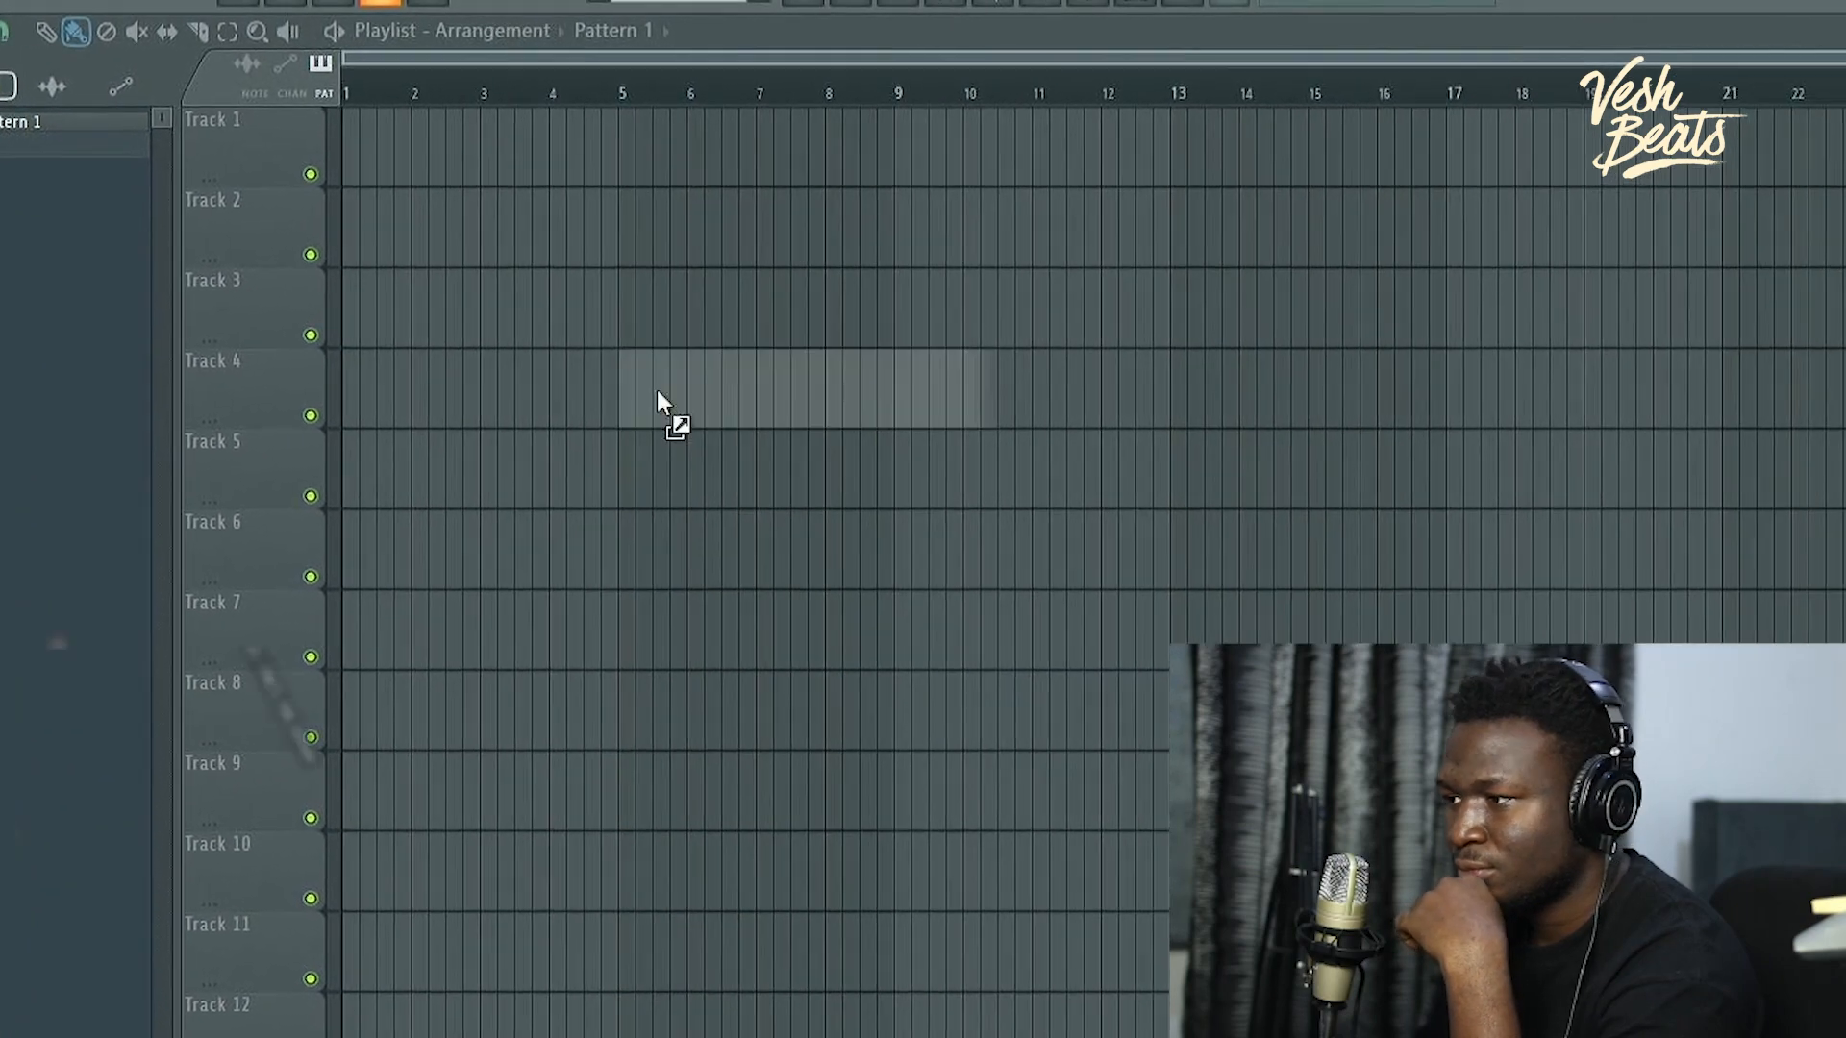
left_click_drag(661, 402, 889, 156)
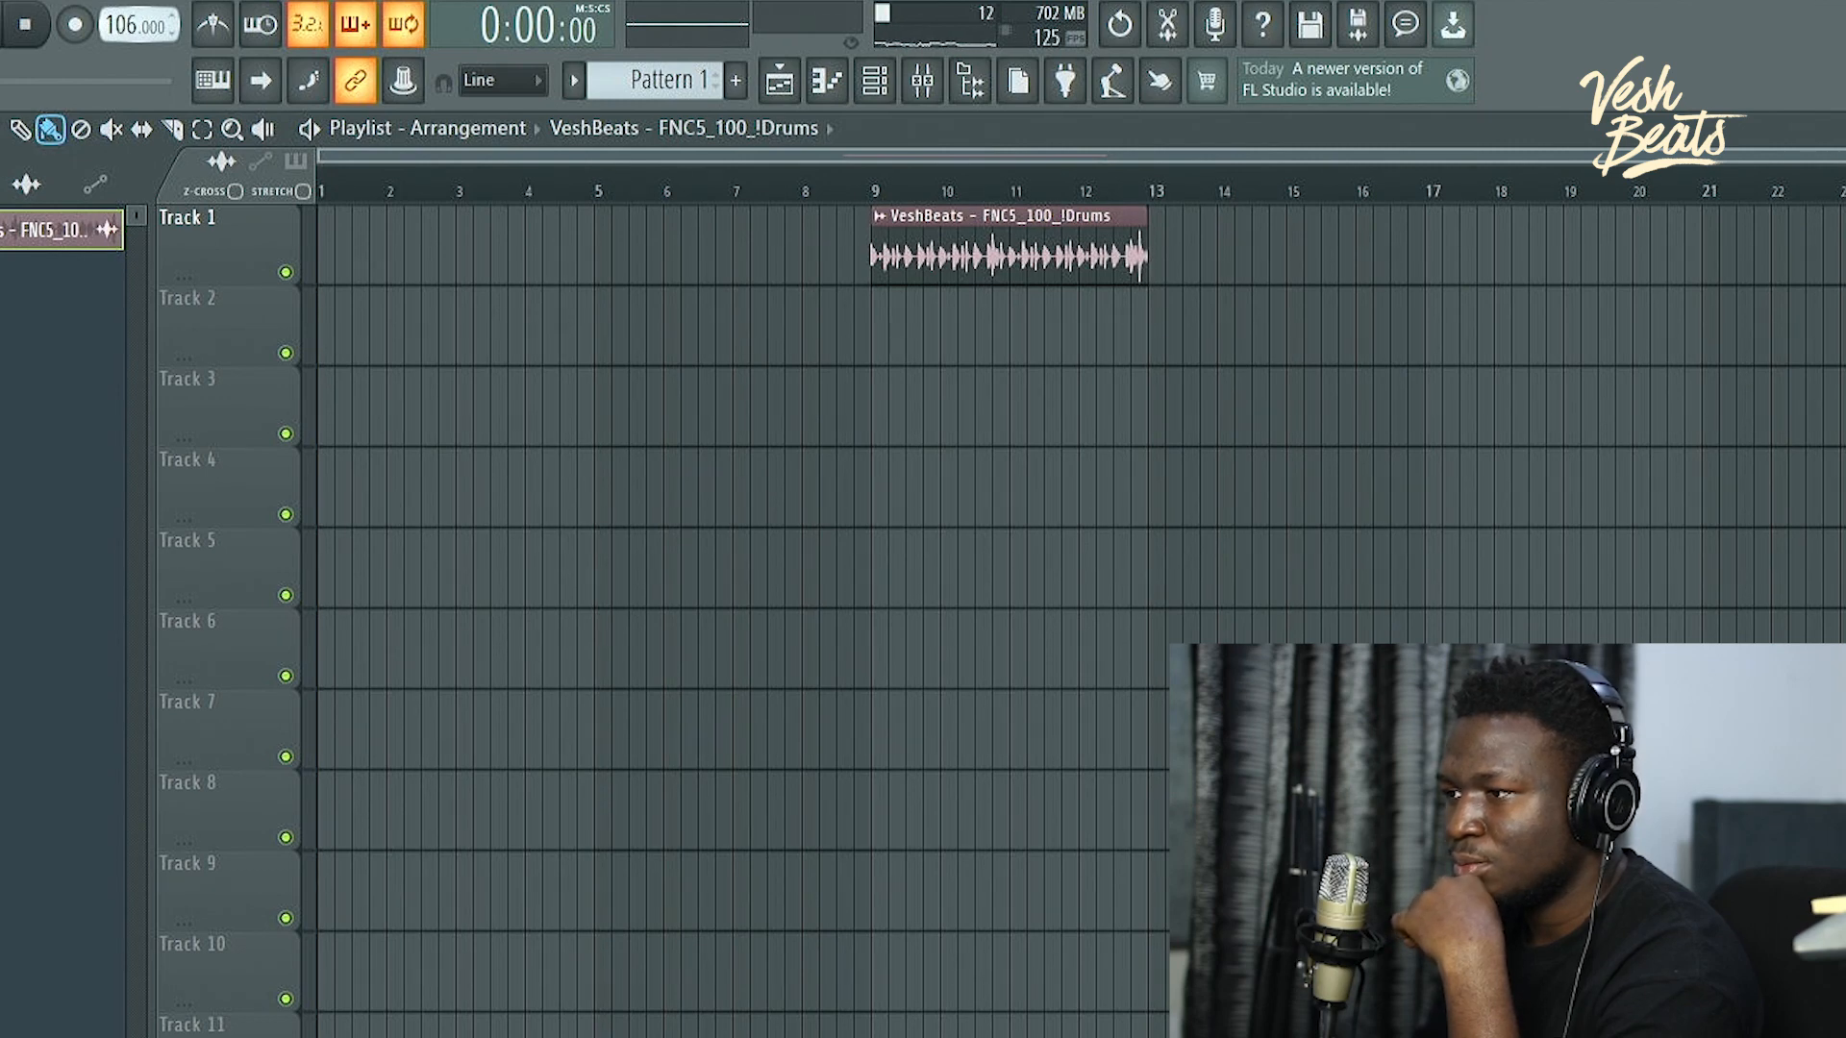
left_click(836, 860)
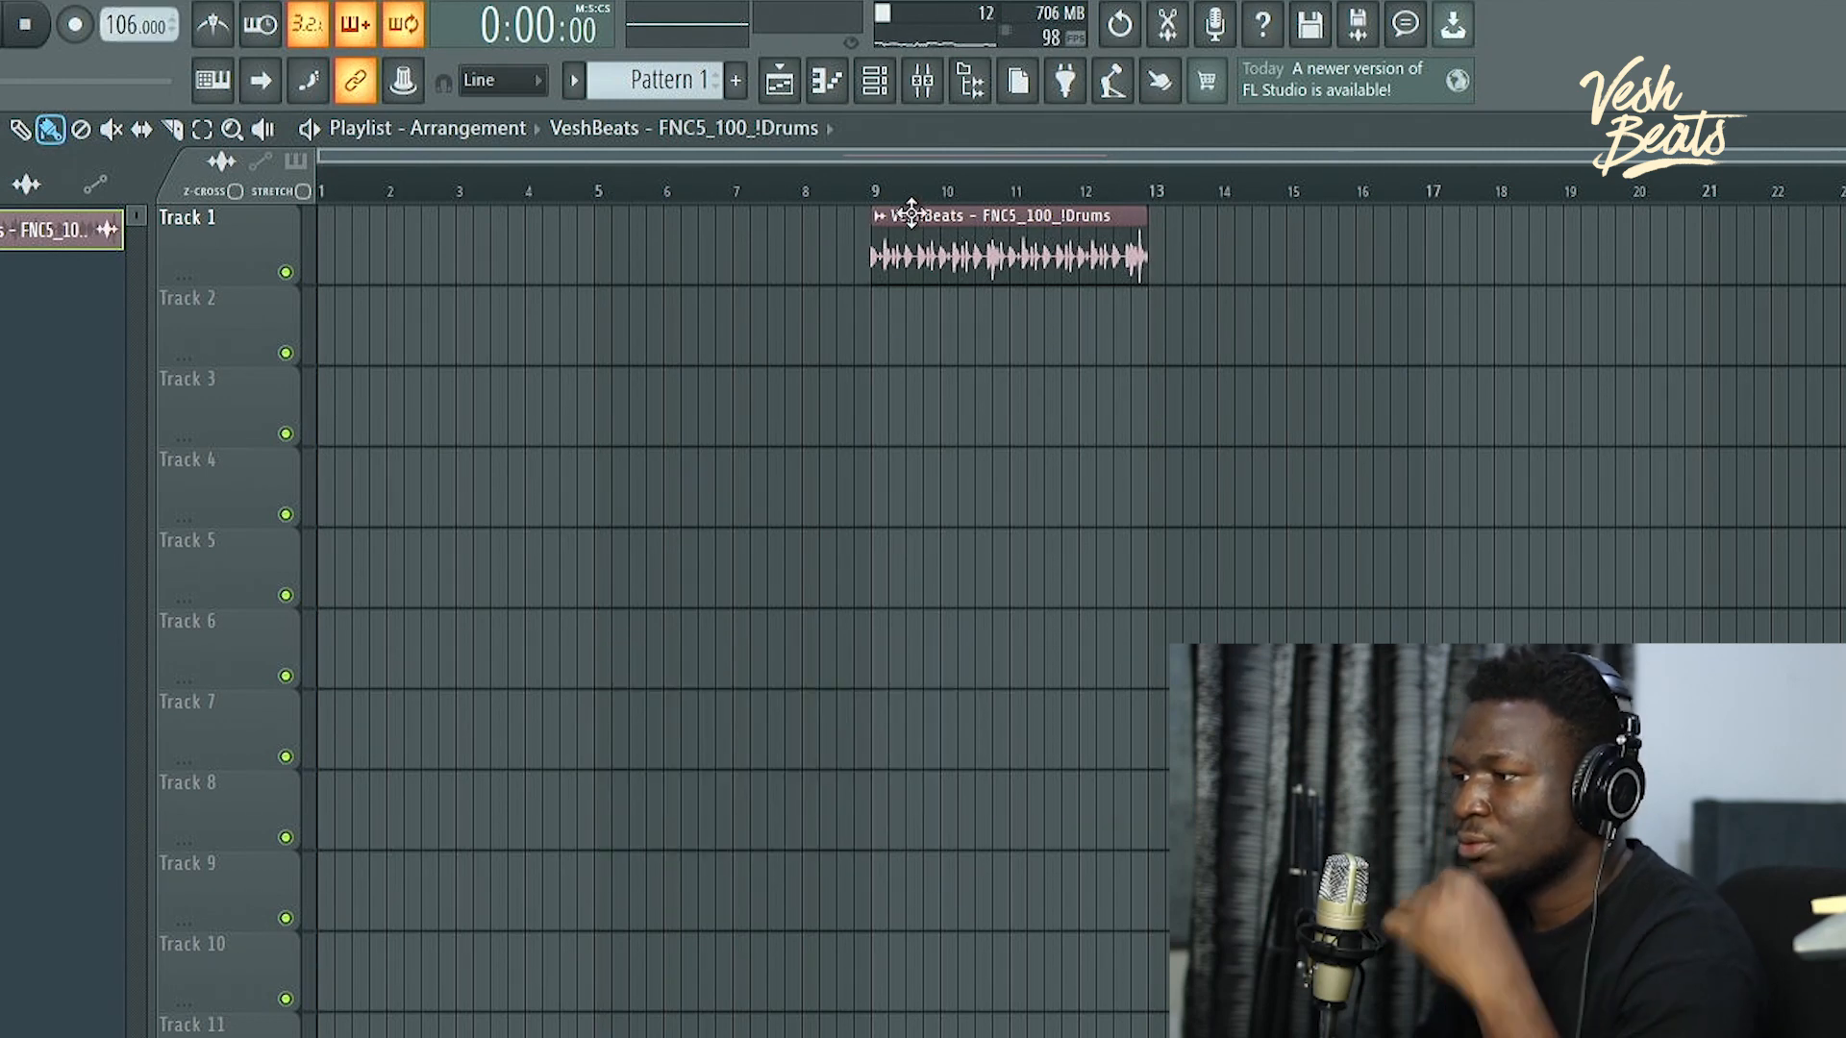
Step: Move the playhead to bar 9, make a time selection over the drum clip and start playback
left_click(890, 193)
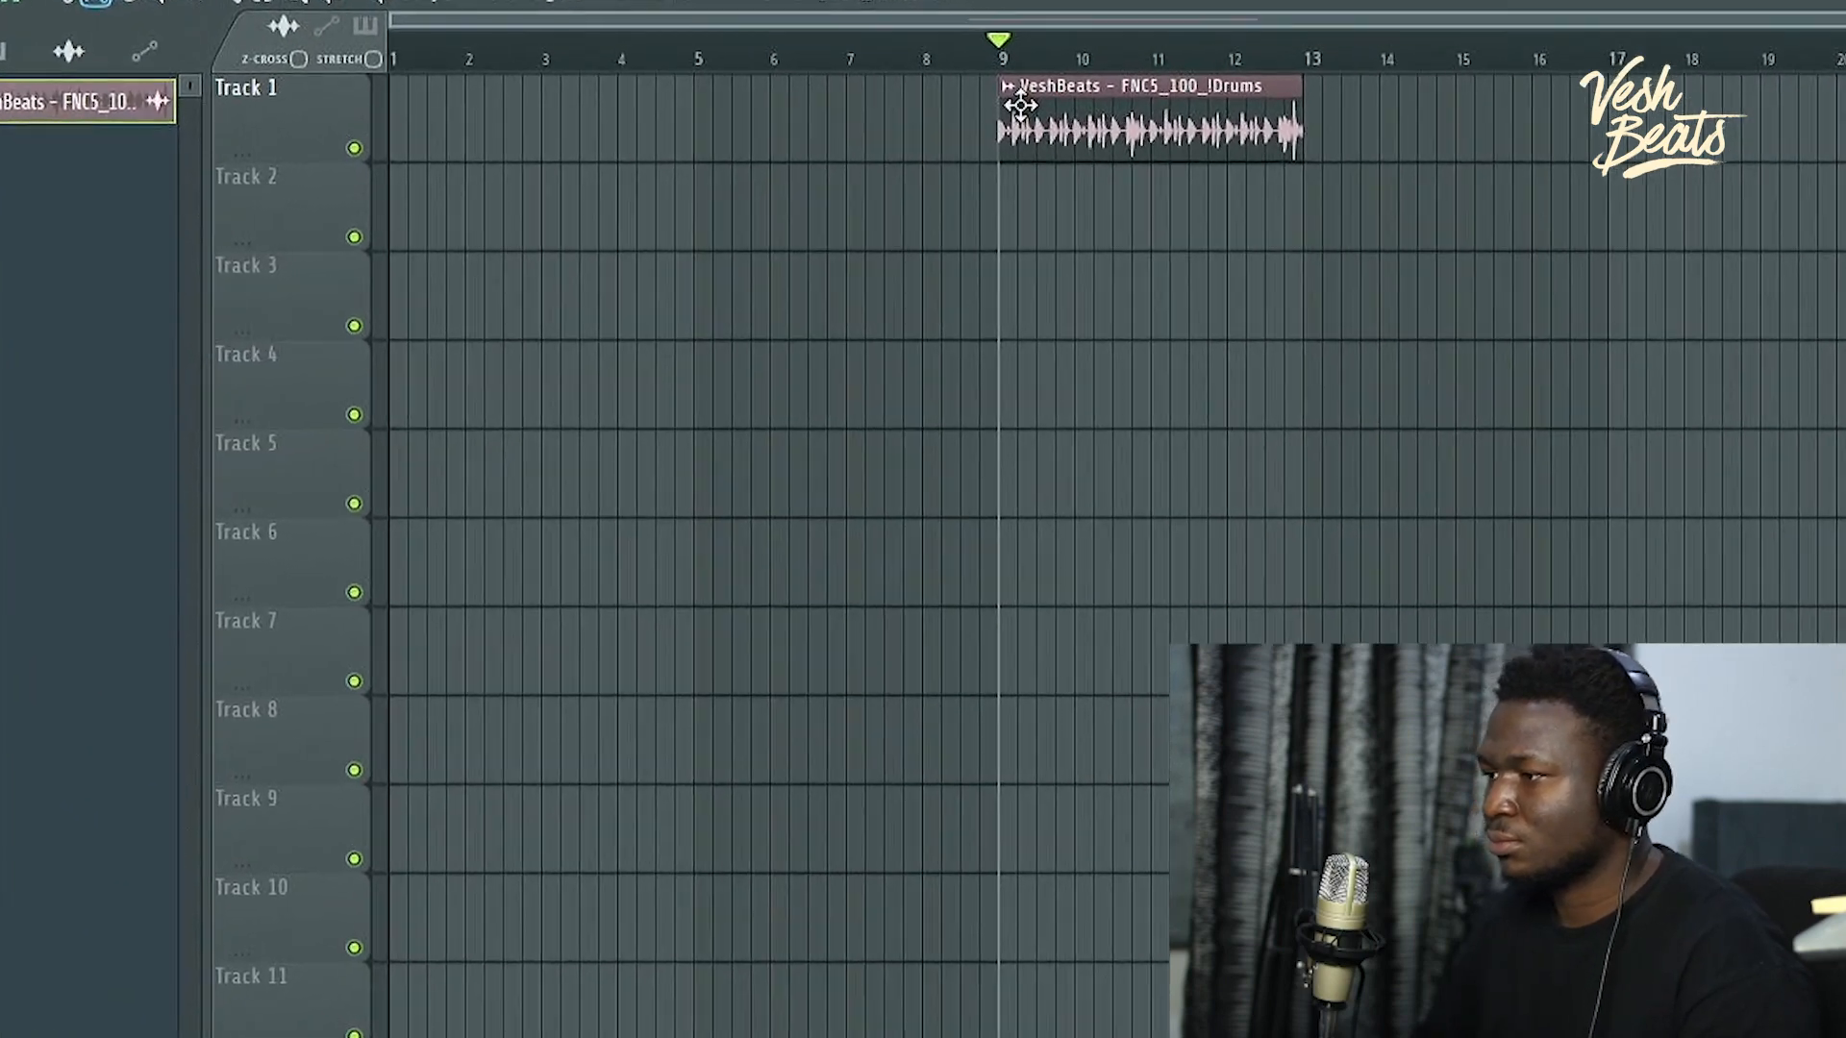
key("ctrl+a")
key("ctrl+Return")
key("space")
scroll(1059, 386, "up", 2)
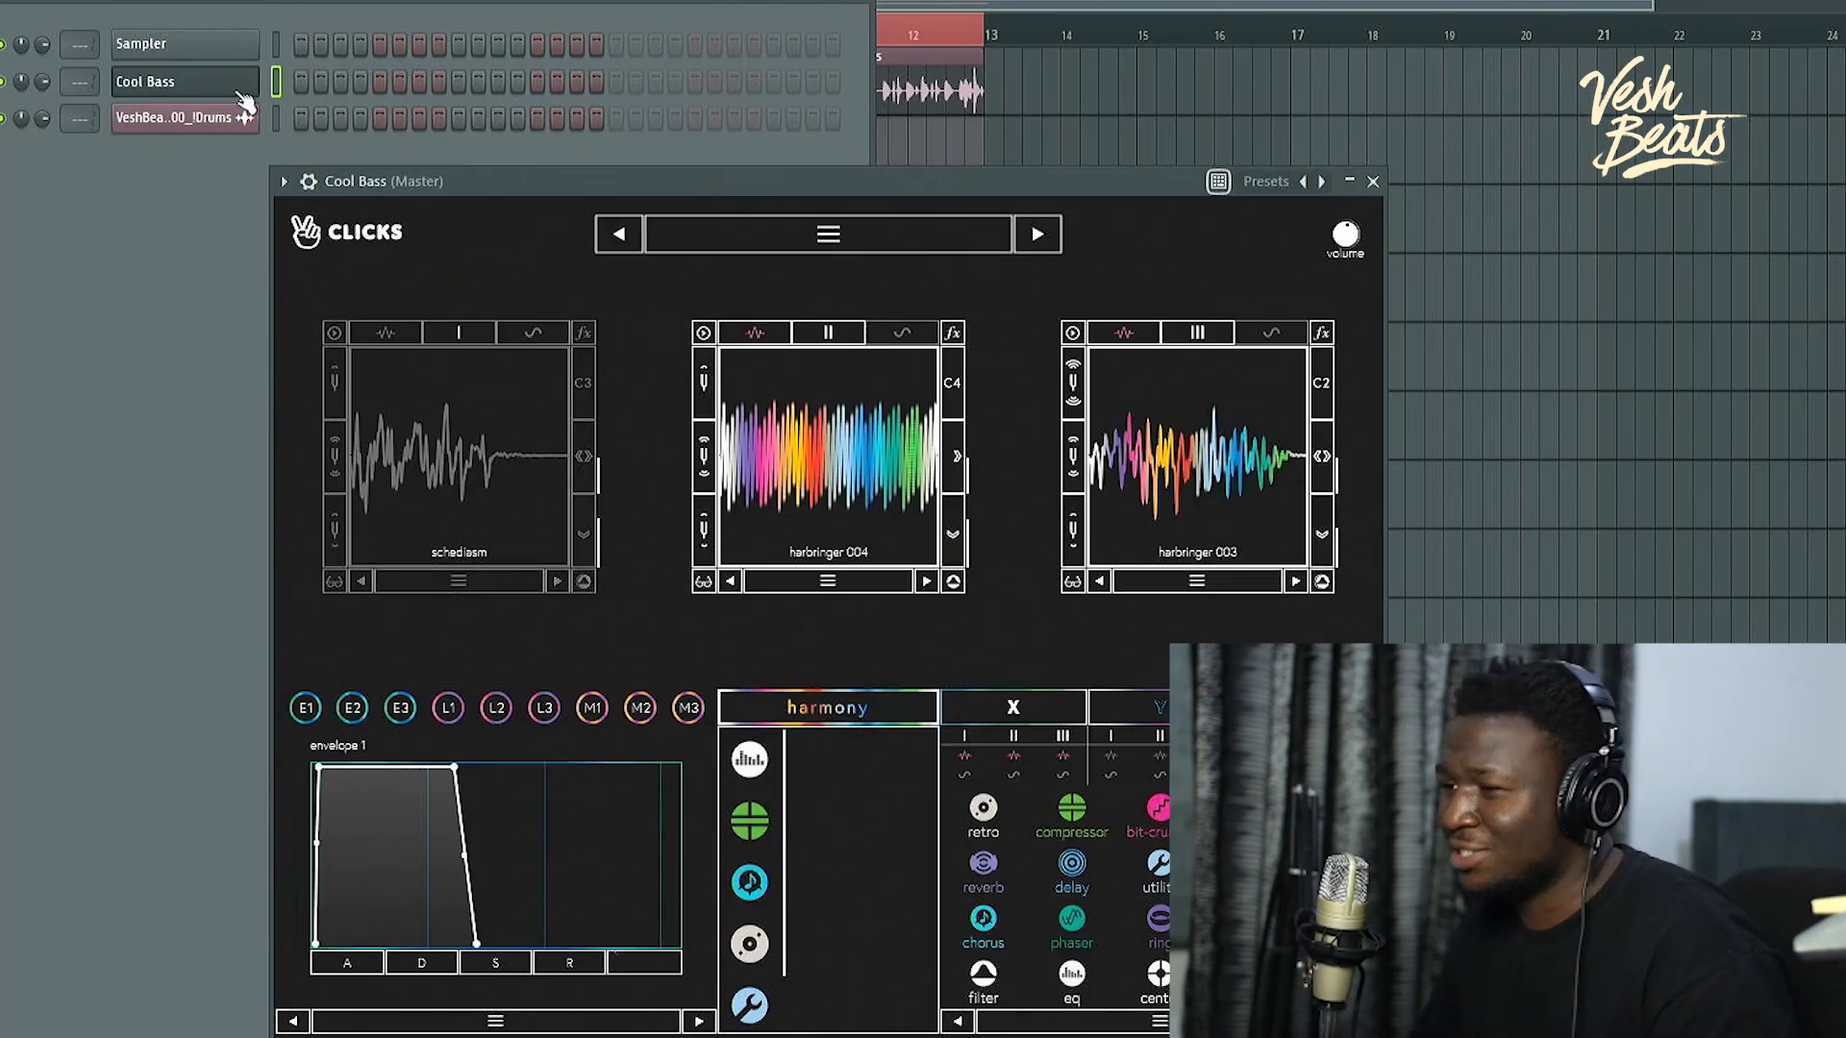
Step: Load the Instrument - Brassy preset from the instruments category into the Cool Bass channel's Clicks Sandbox
left_click(189, 85)
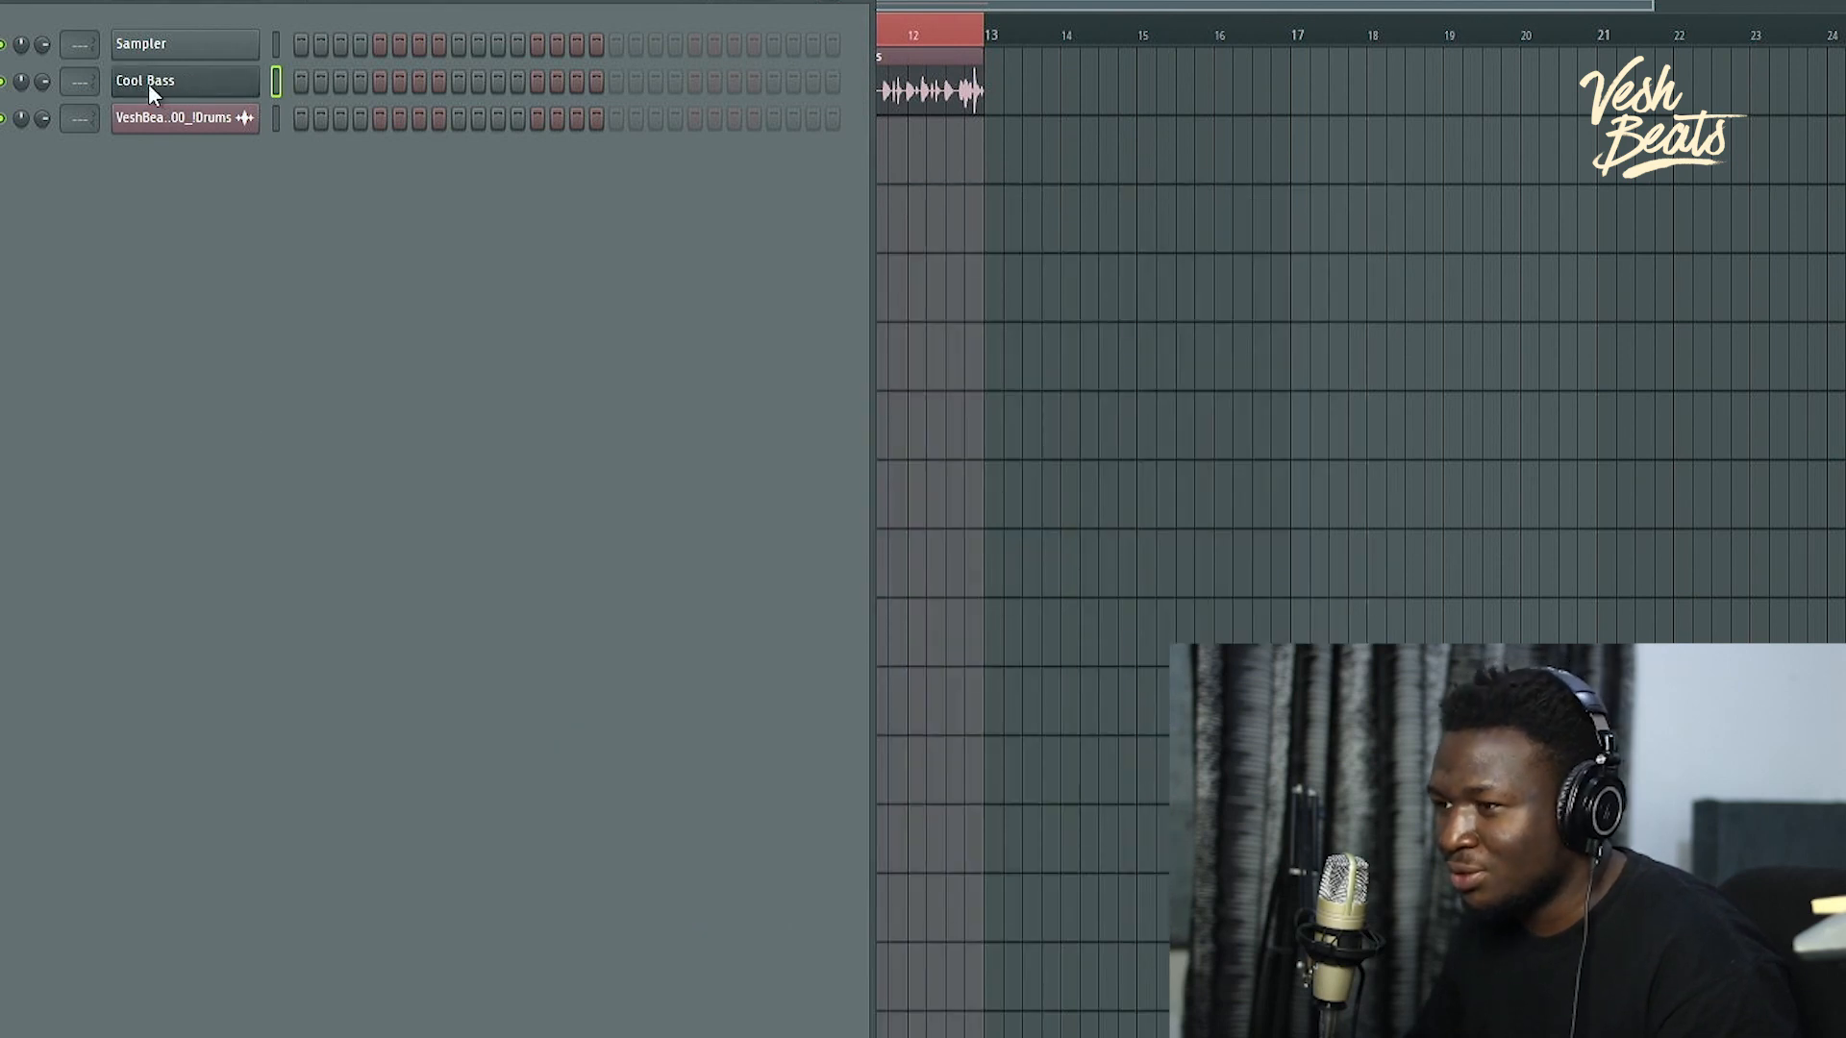
left_click(149, 83)
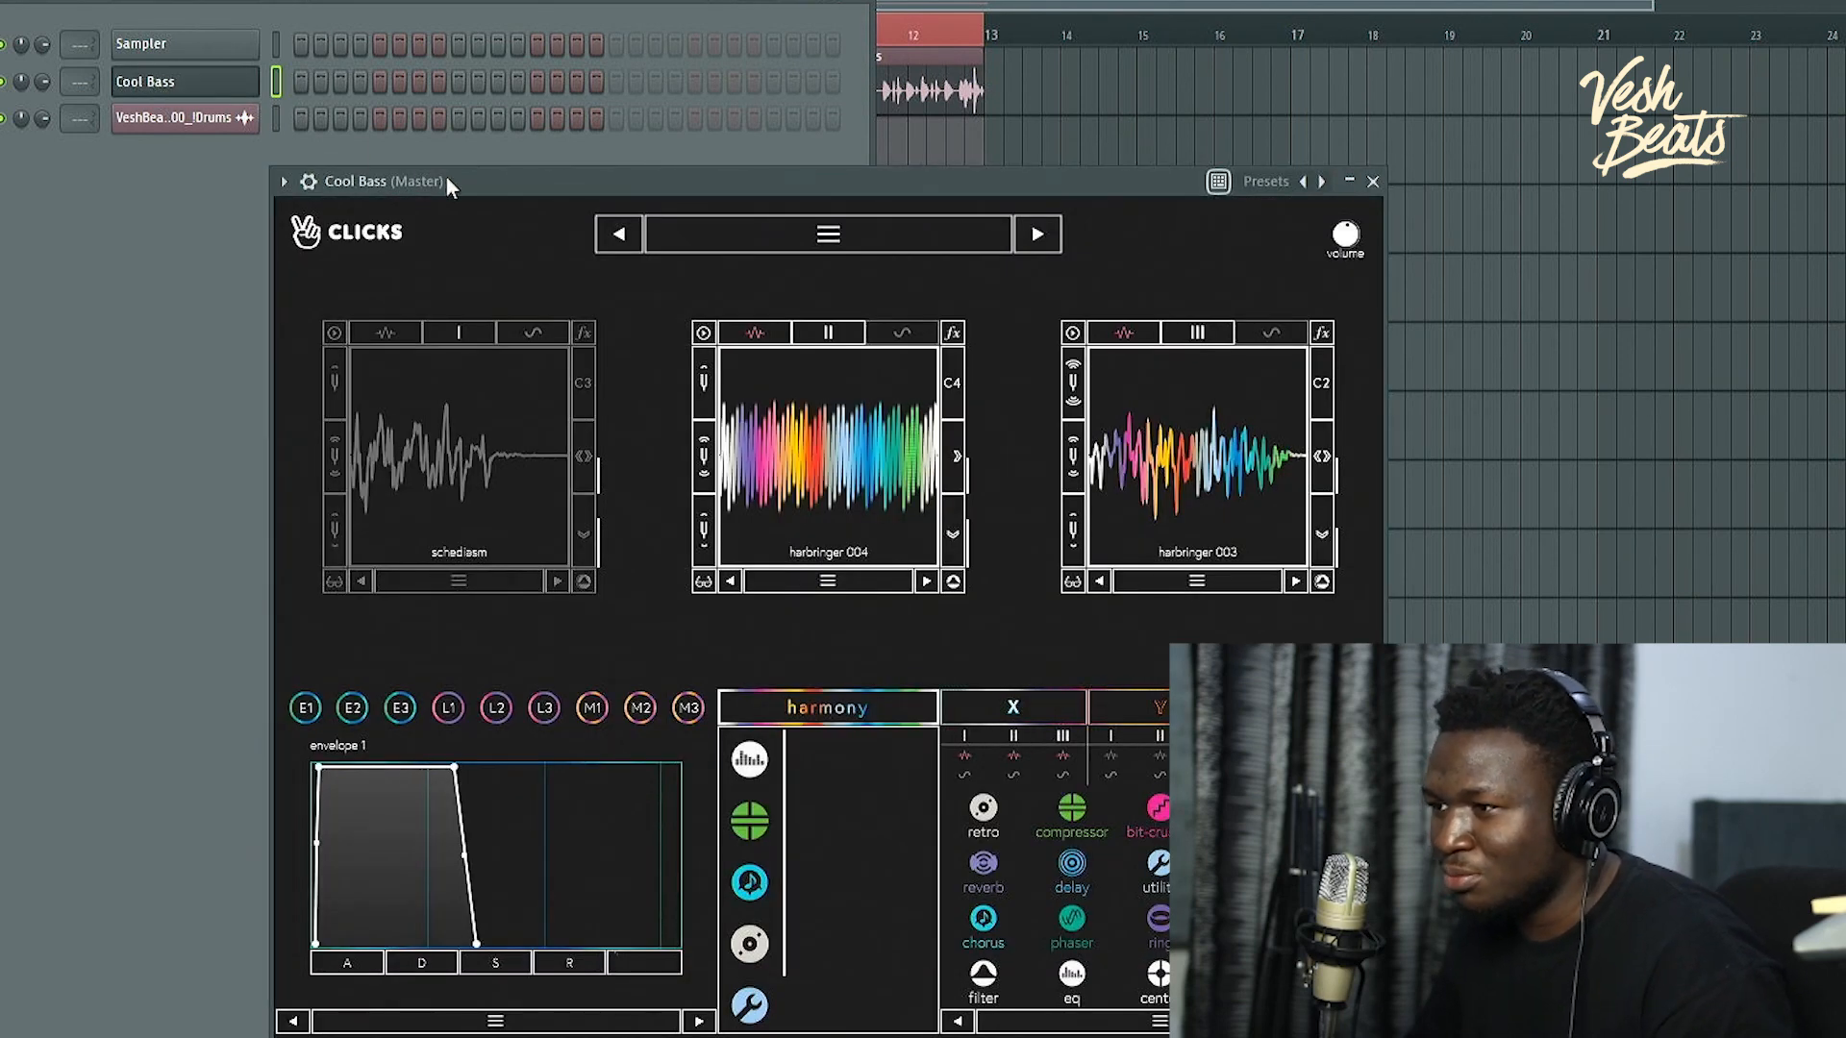
left_click_drag(496, 183, 513, 177)
left_click(843, 227)
left_click(842, 227)
left_click(842, 227)
mouse_move(783, 471)
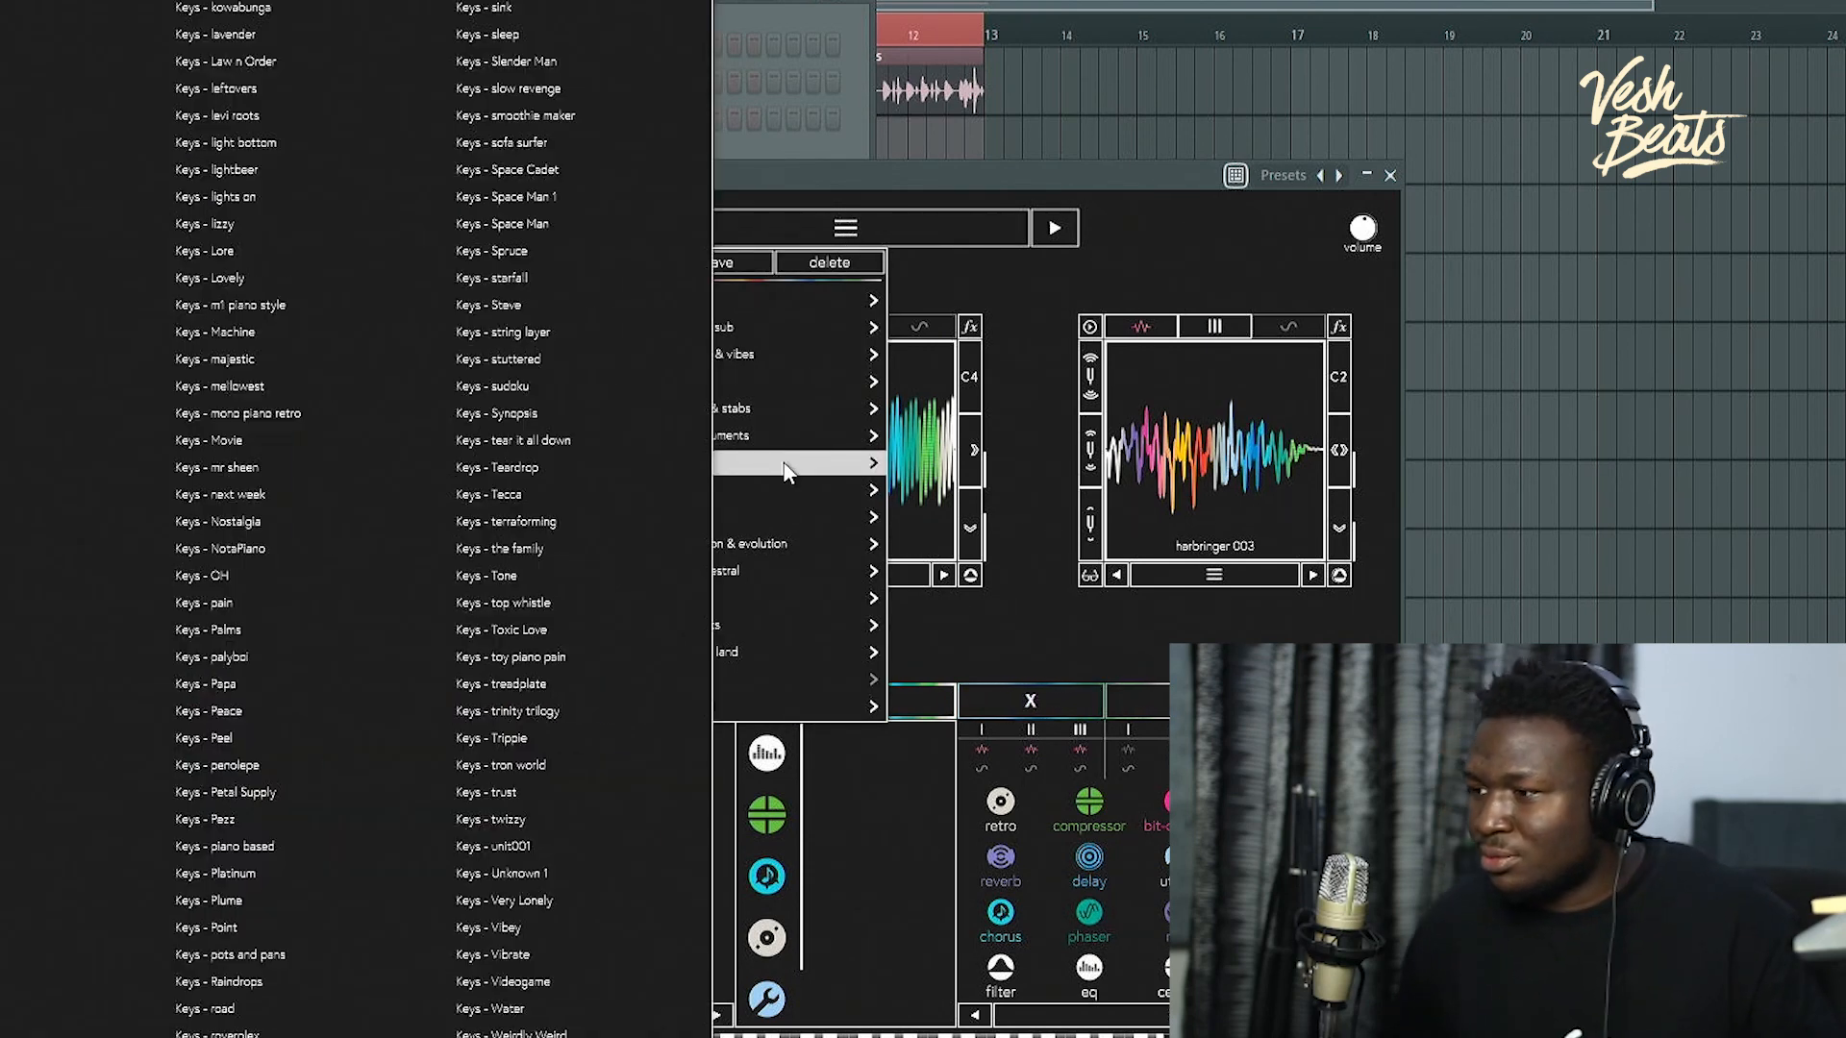
mouse_move(798, 435)
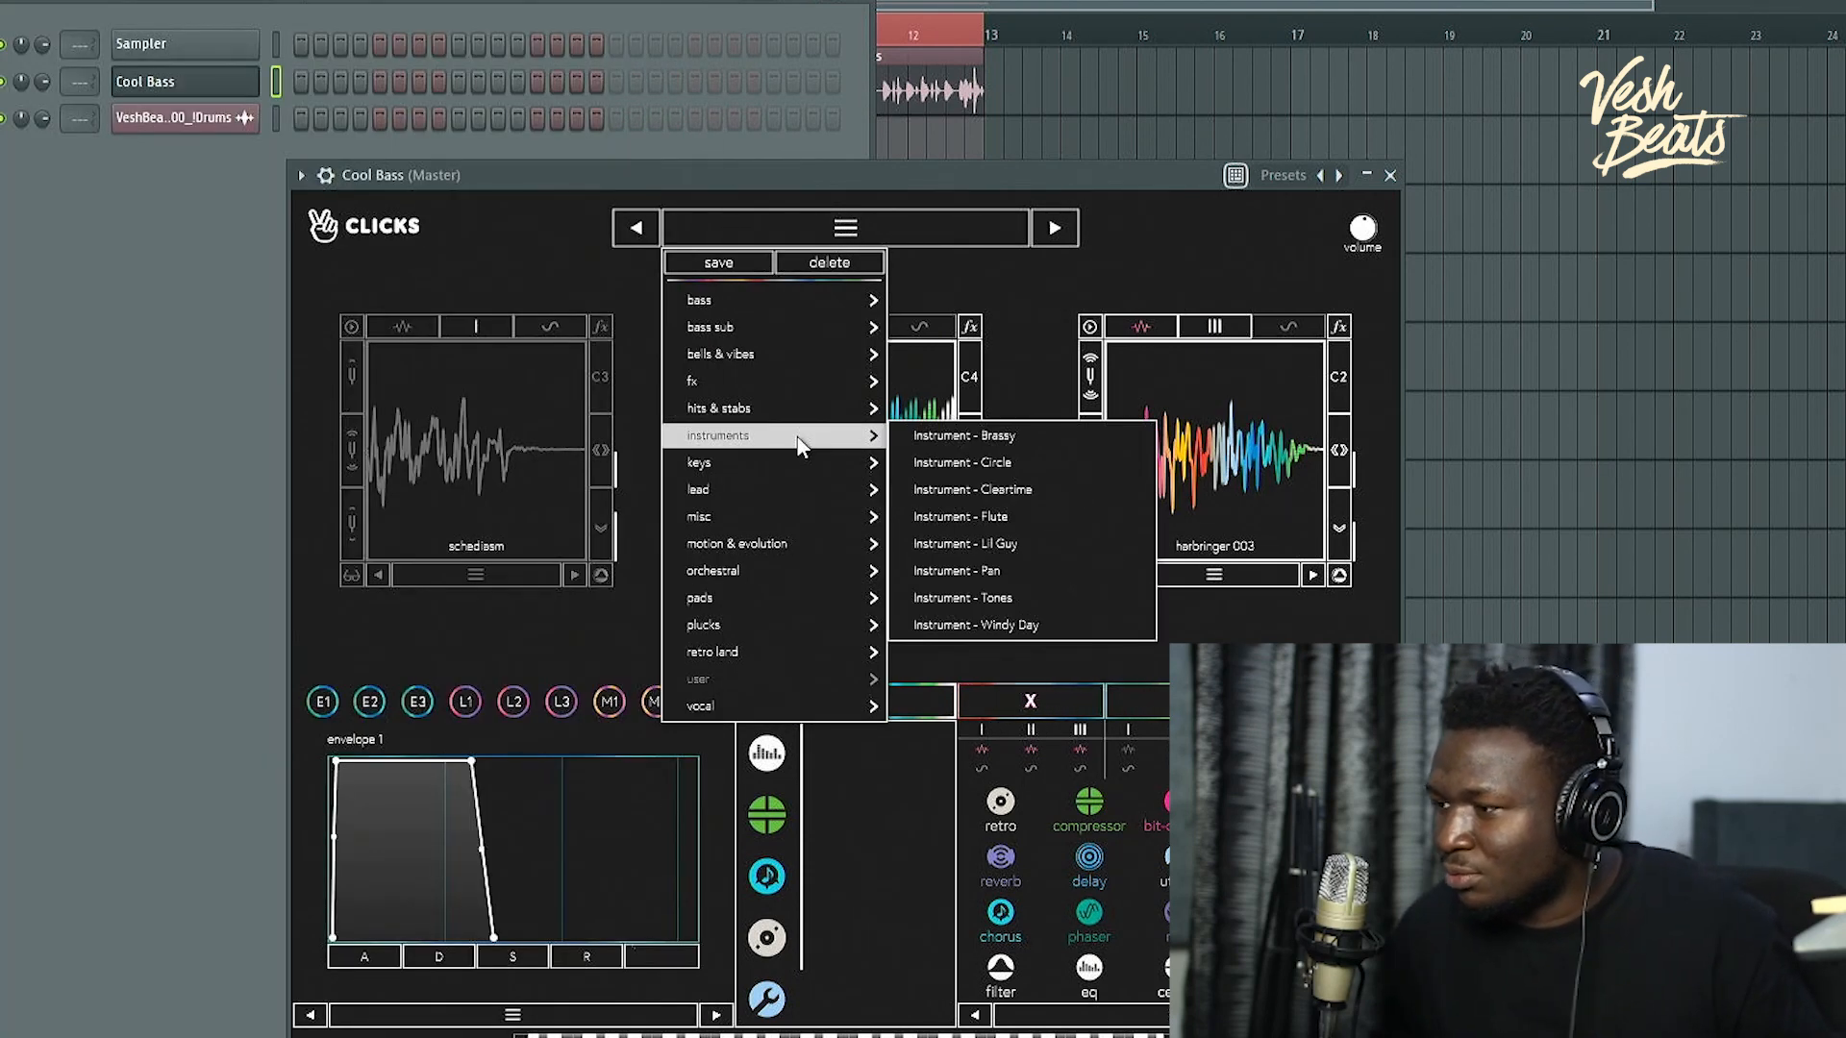
left_click(1052, 436)
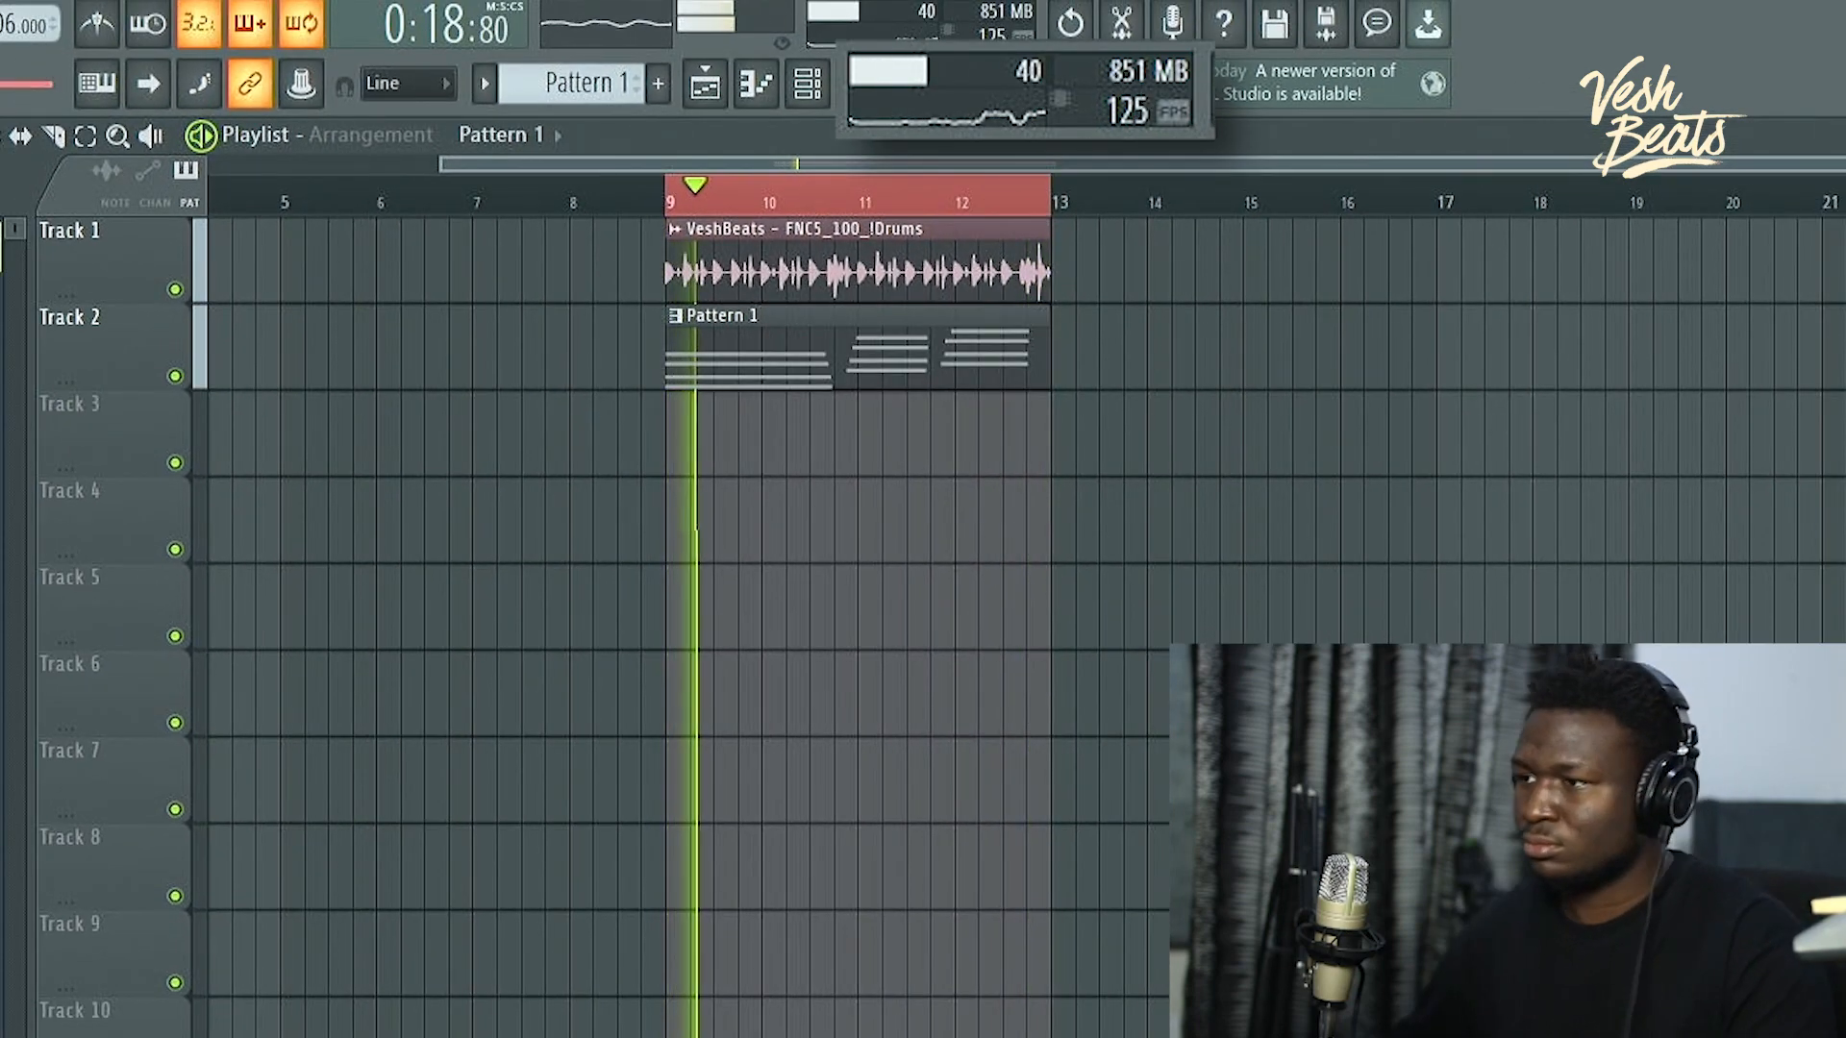
Step: Clone the Cool Bass channel and load the saved Cool Bass preset into the copy
double_click(732, 348)
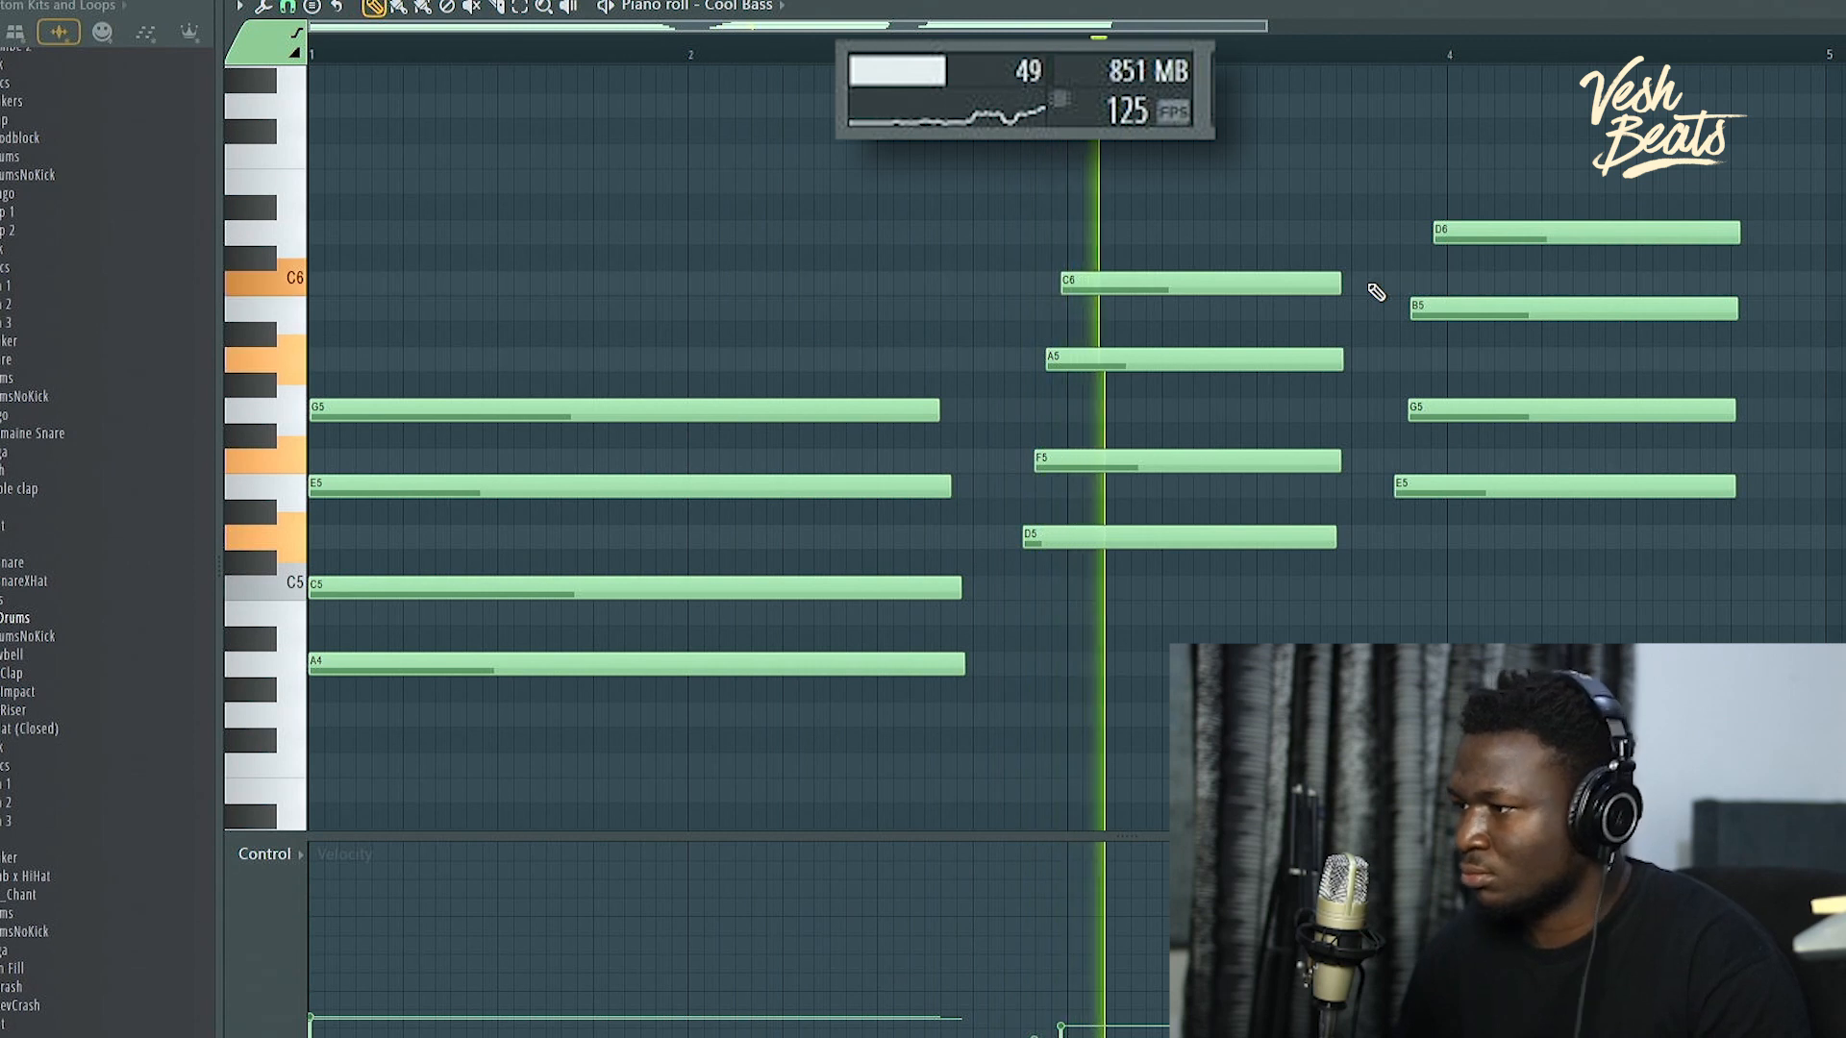
key("F6")
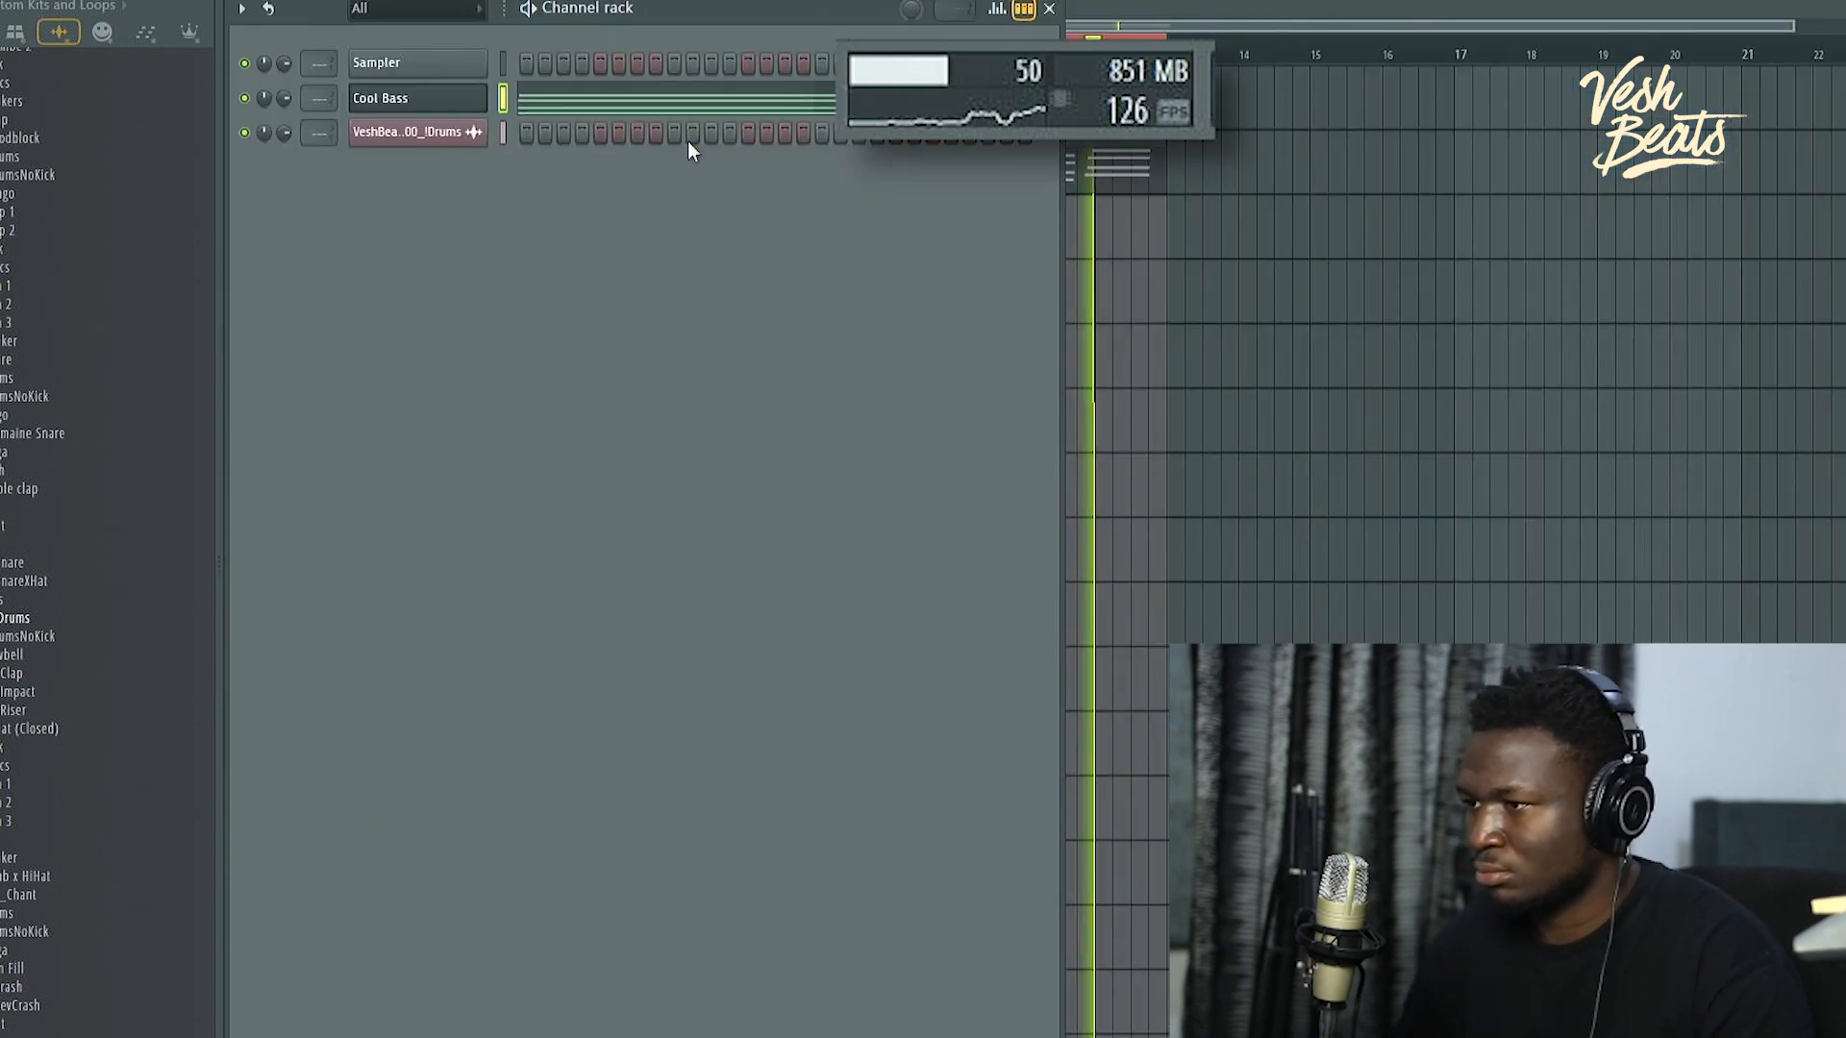
right_click(391, 97)
left_click(516, 297)
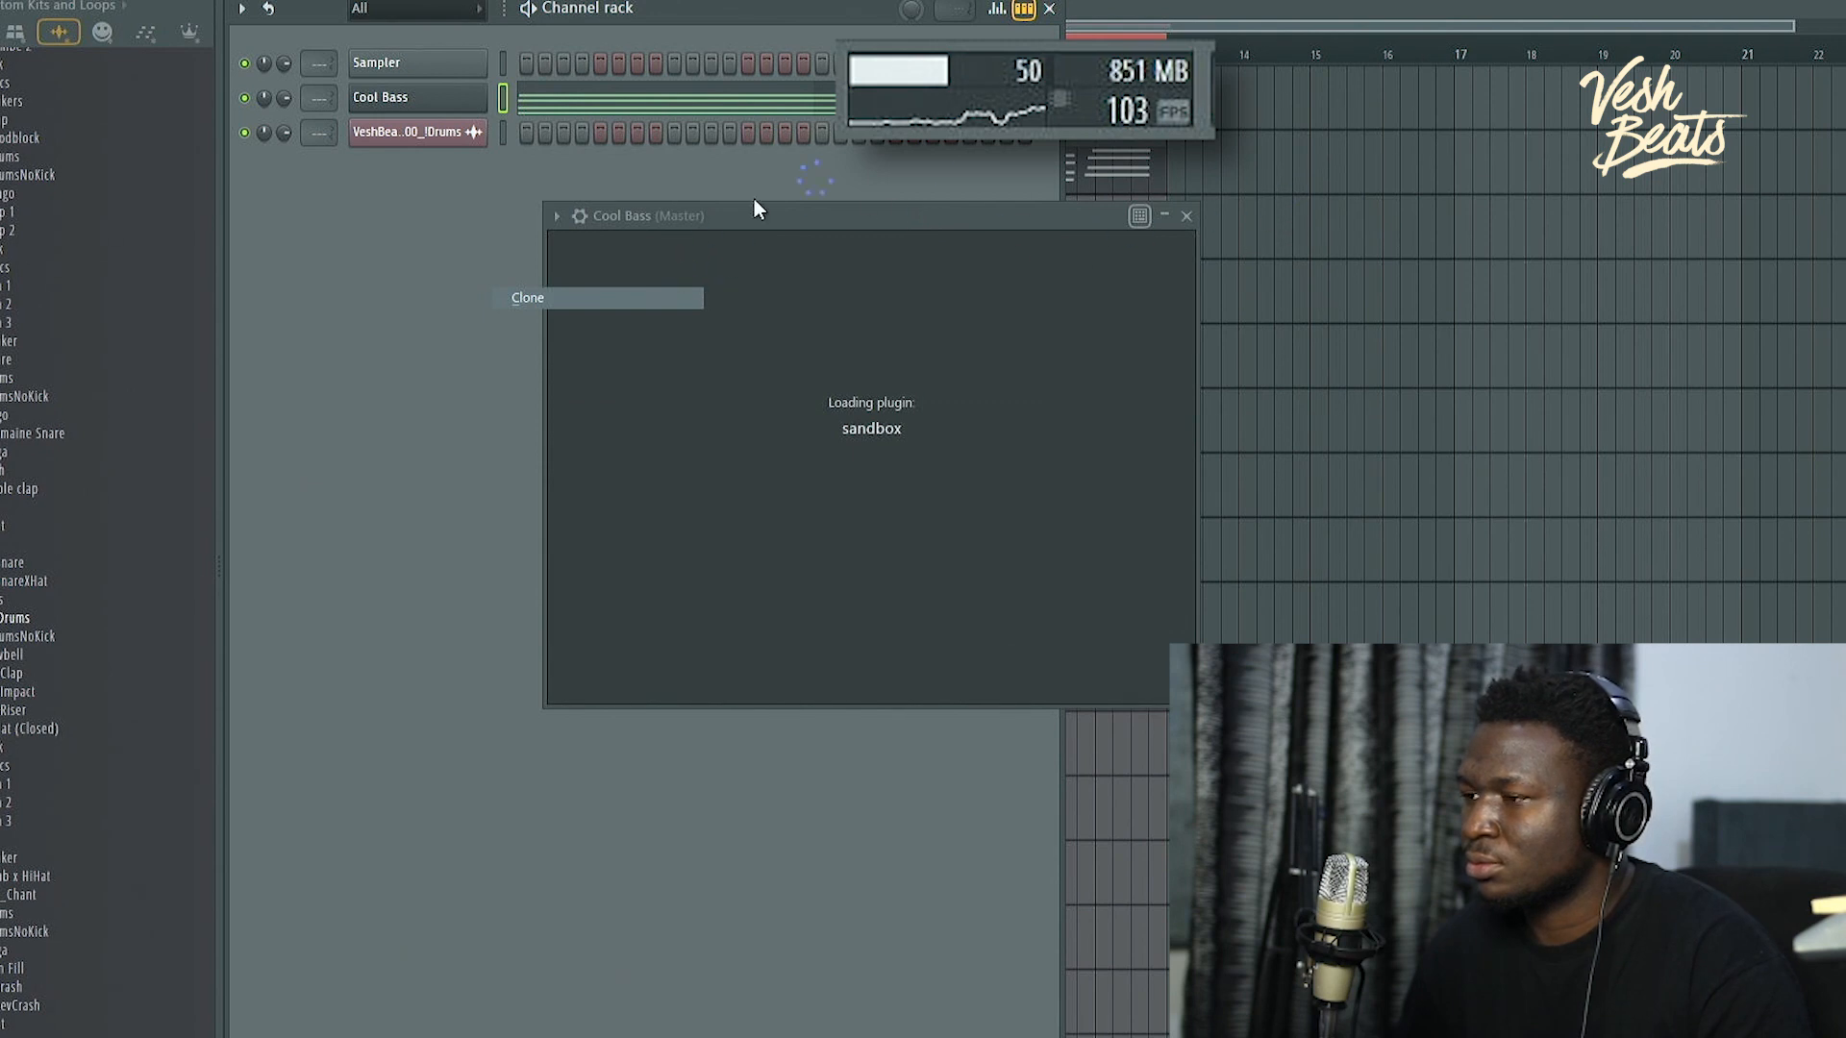
left_click(557, 216)
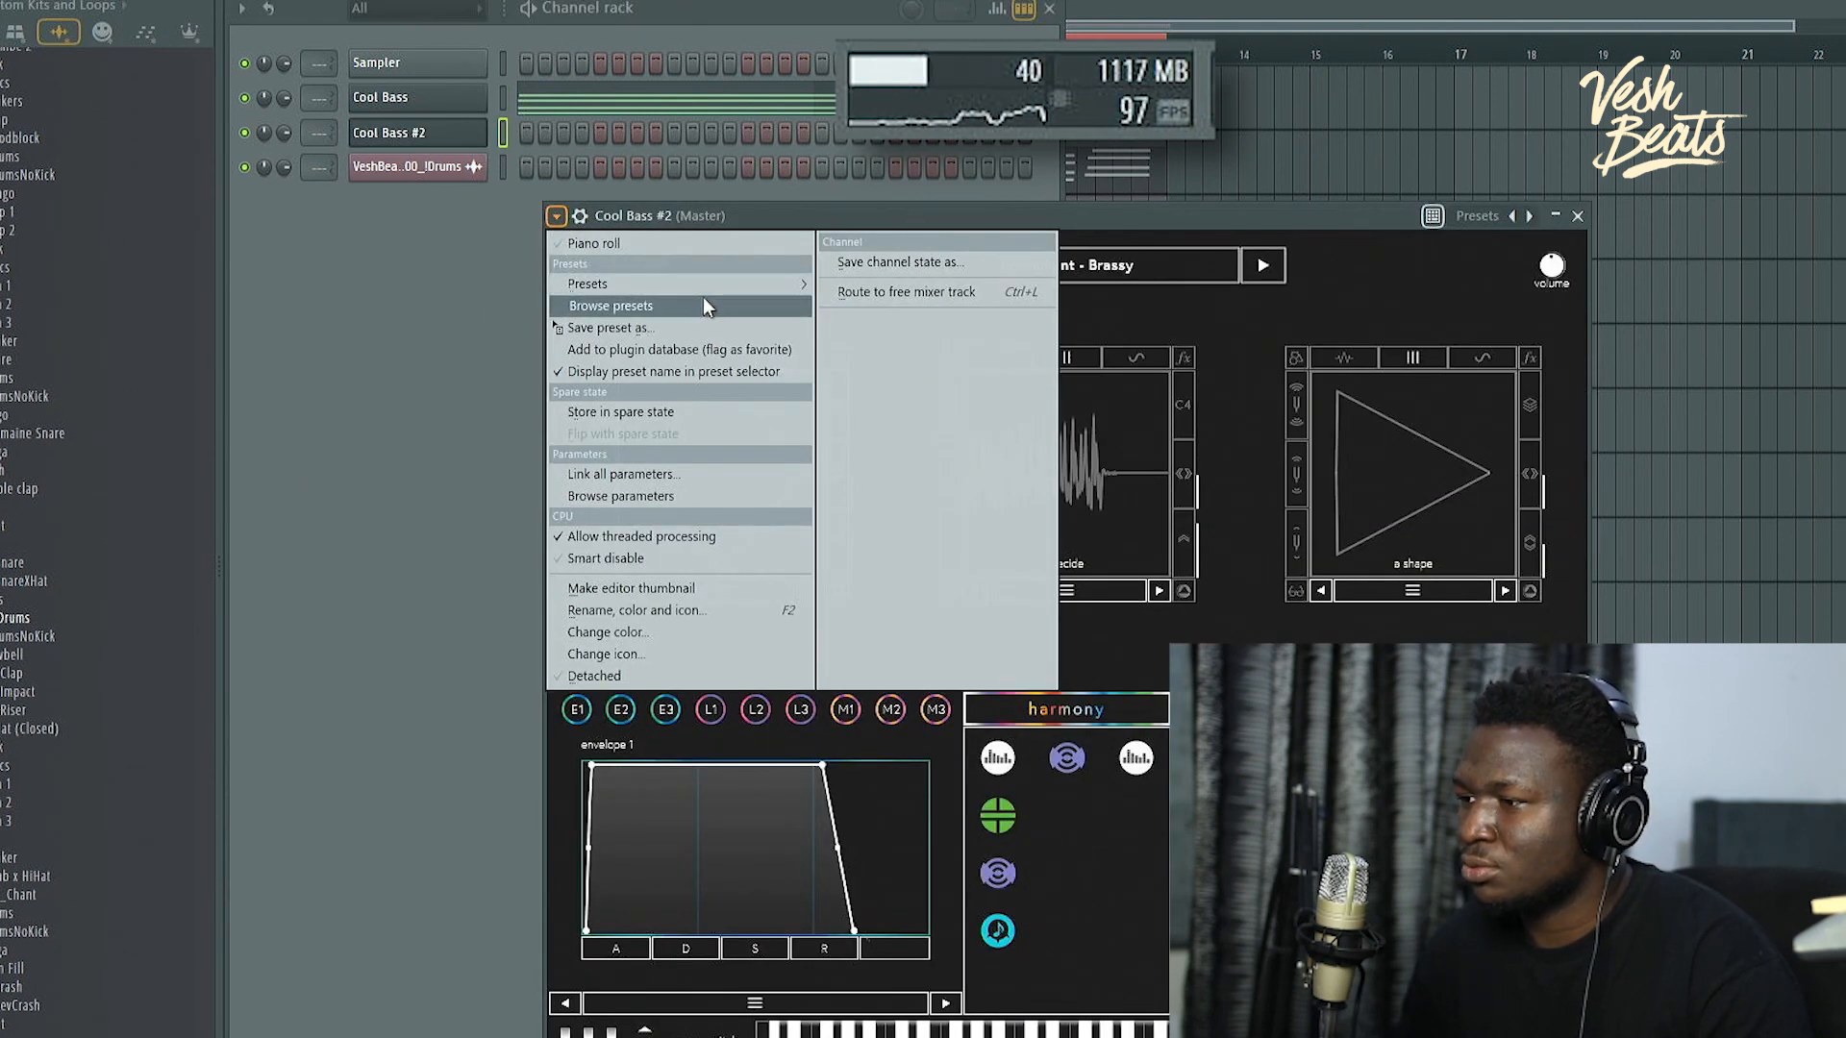
mouse_move(788, 285)
left_click(863, 339)
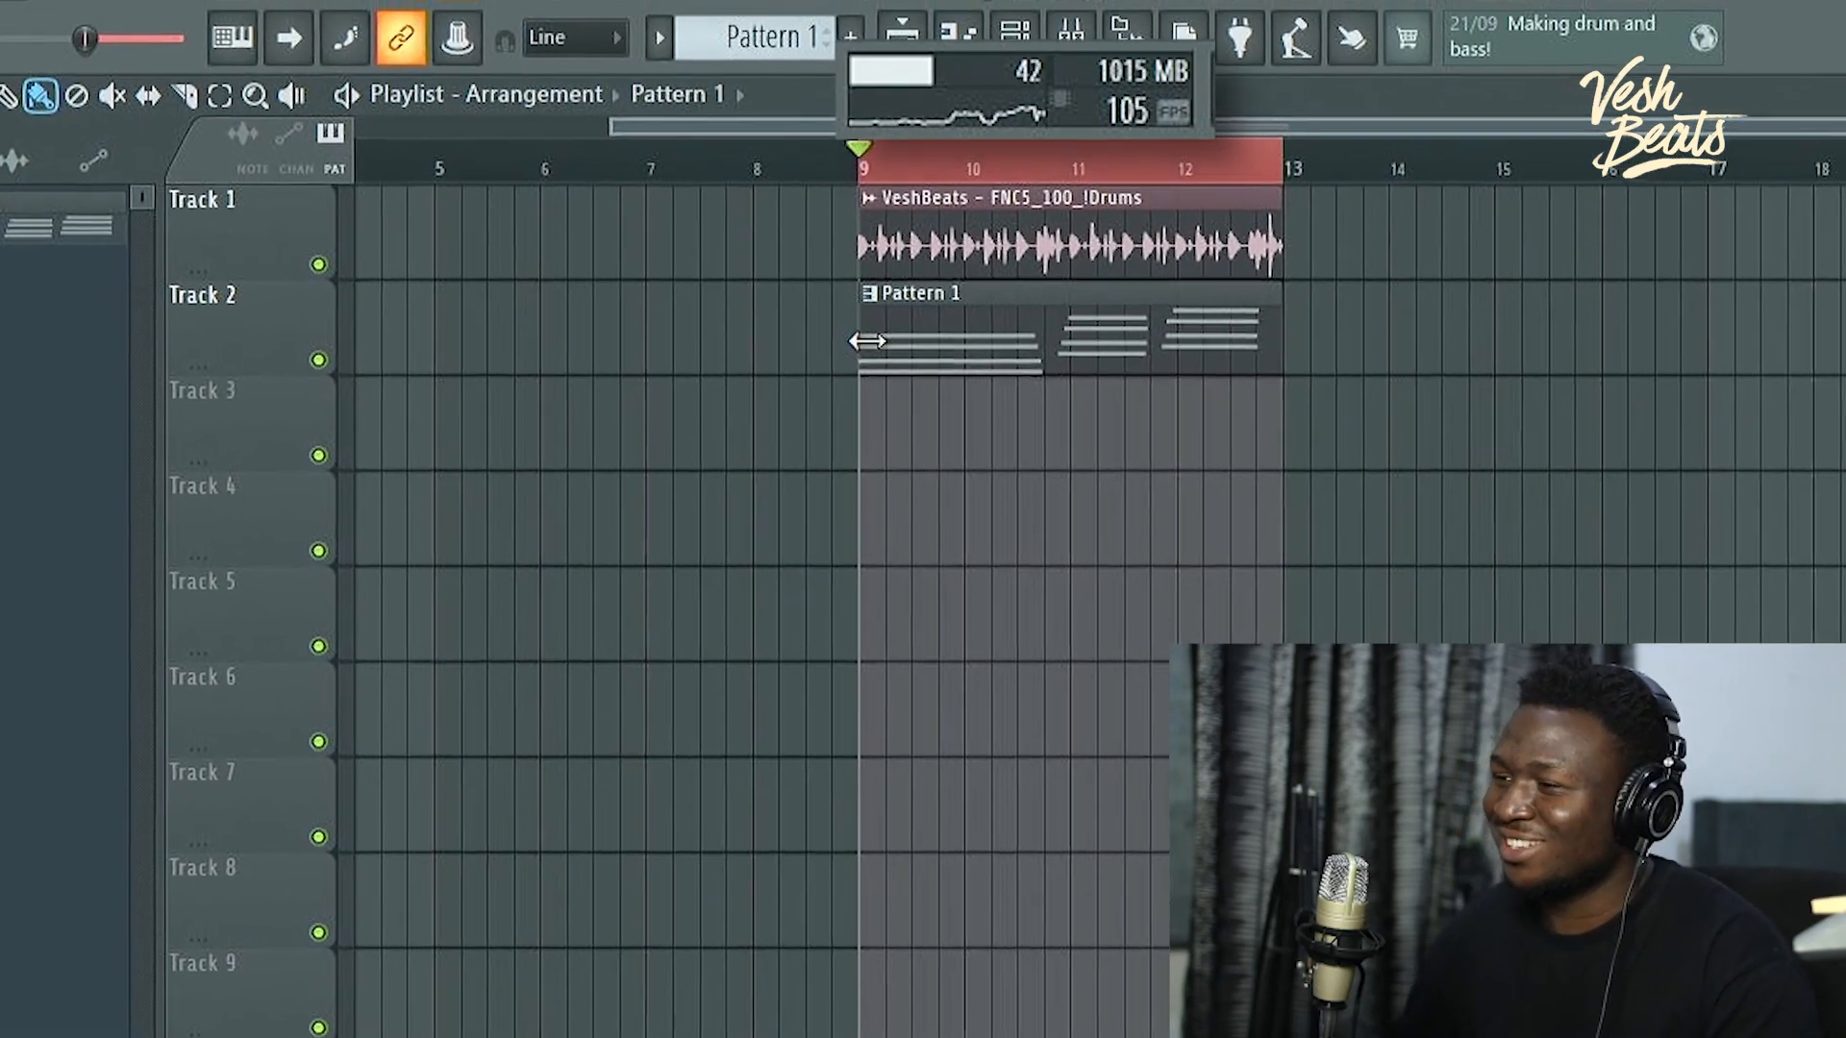
Step: Play the loop and delete the C5 note just before bar 3 from the second Cool Bass channel's piano roll
key("space")
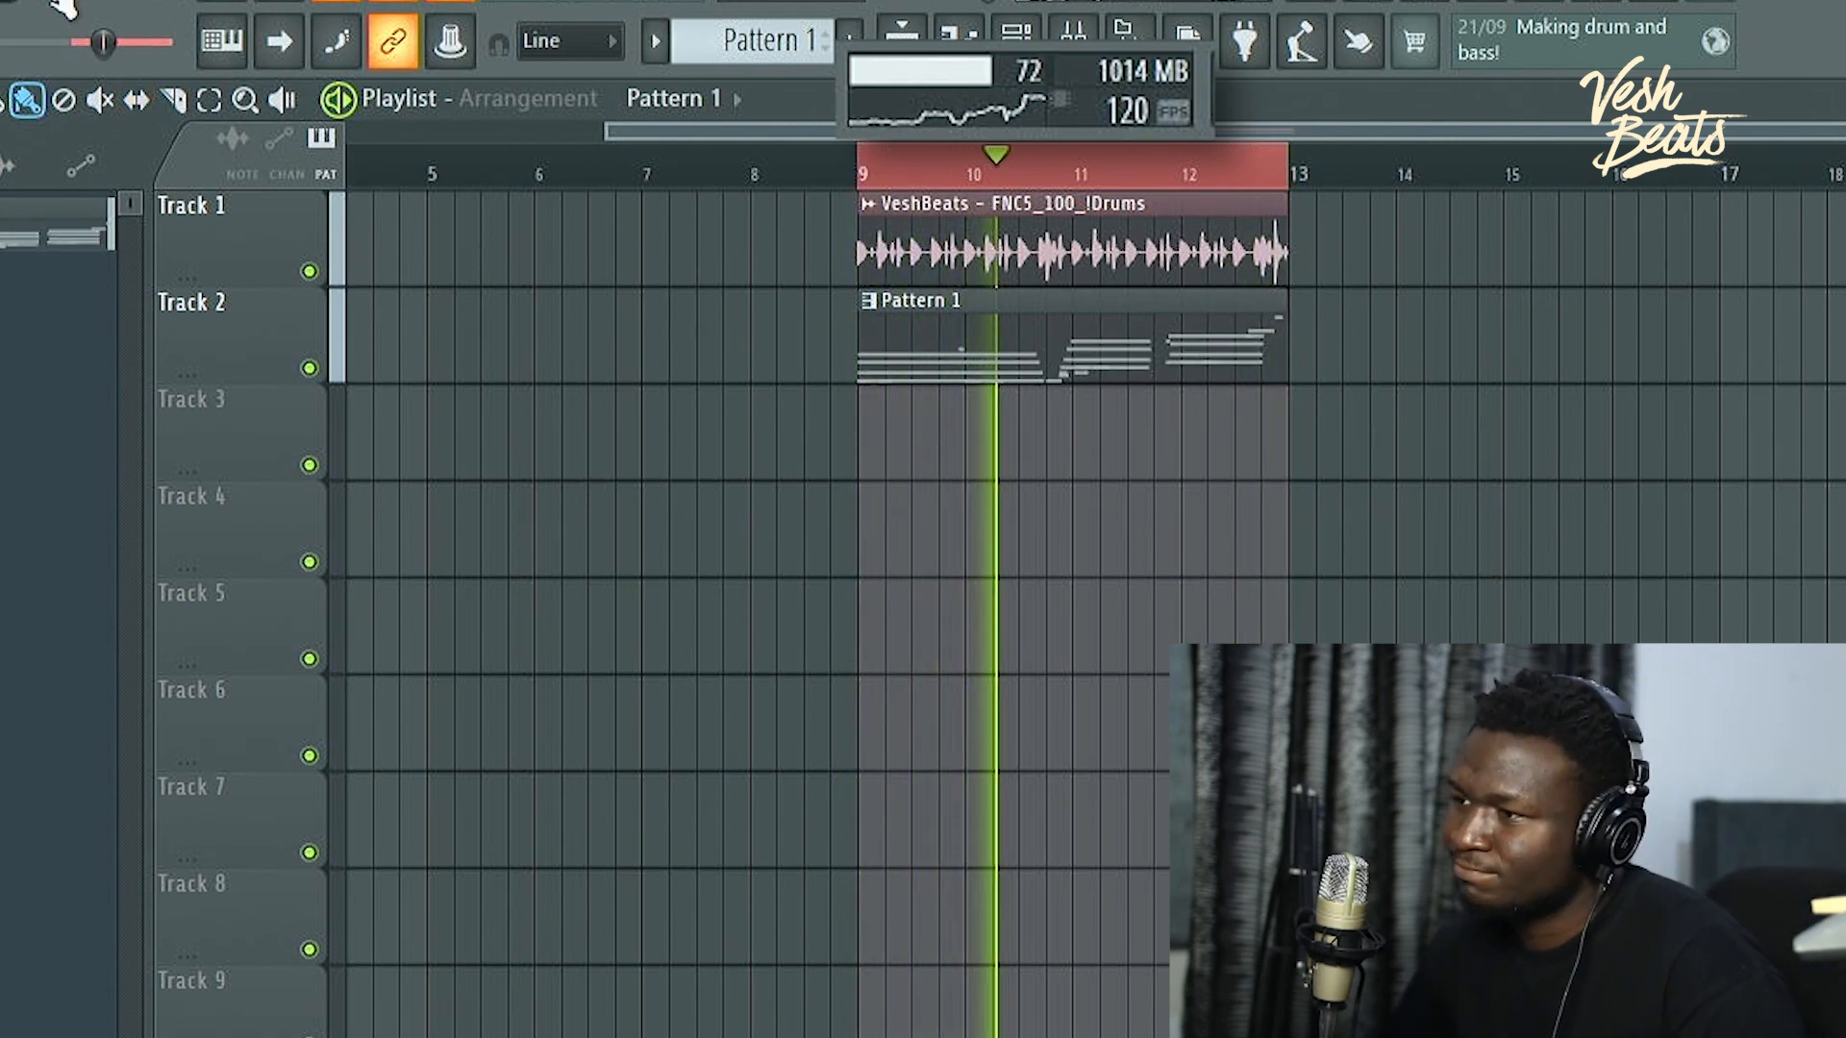
left_click(1016, 29)
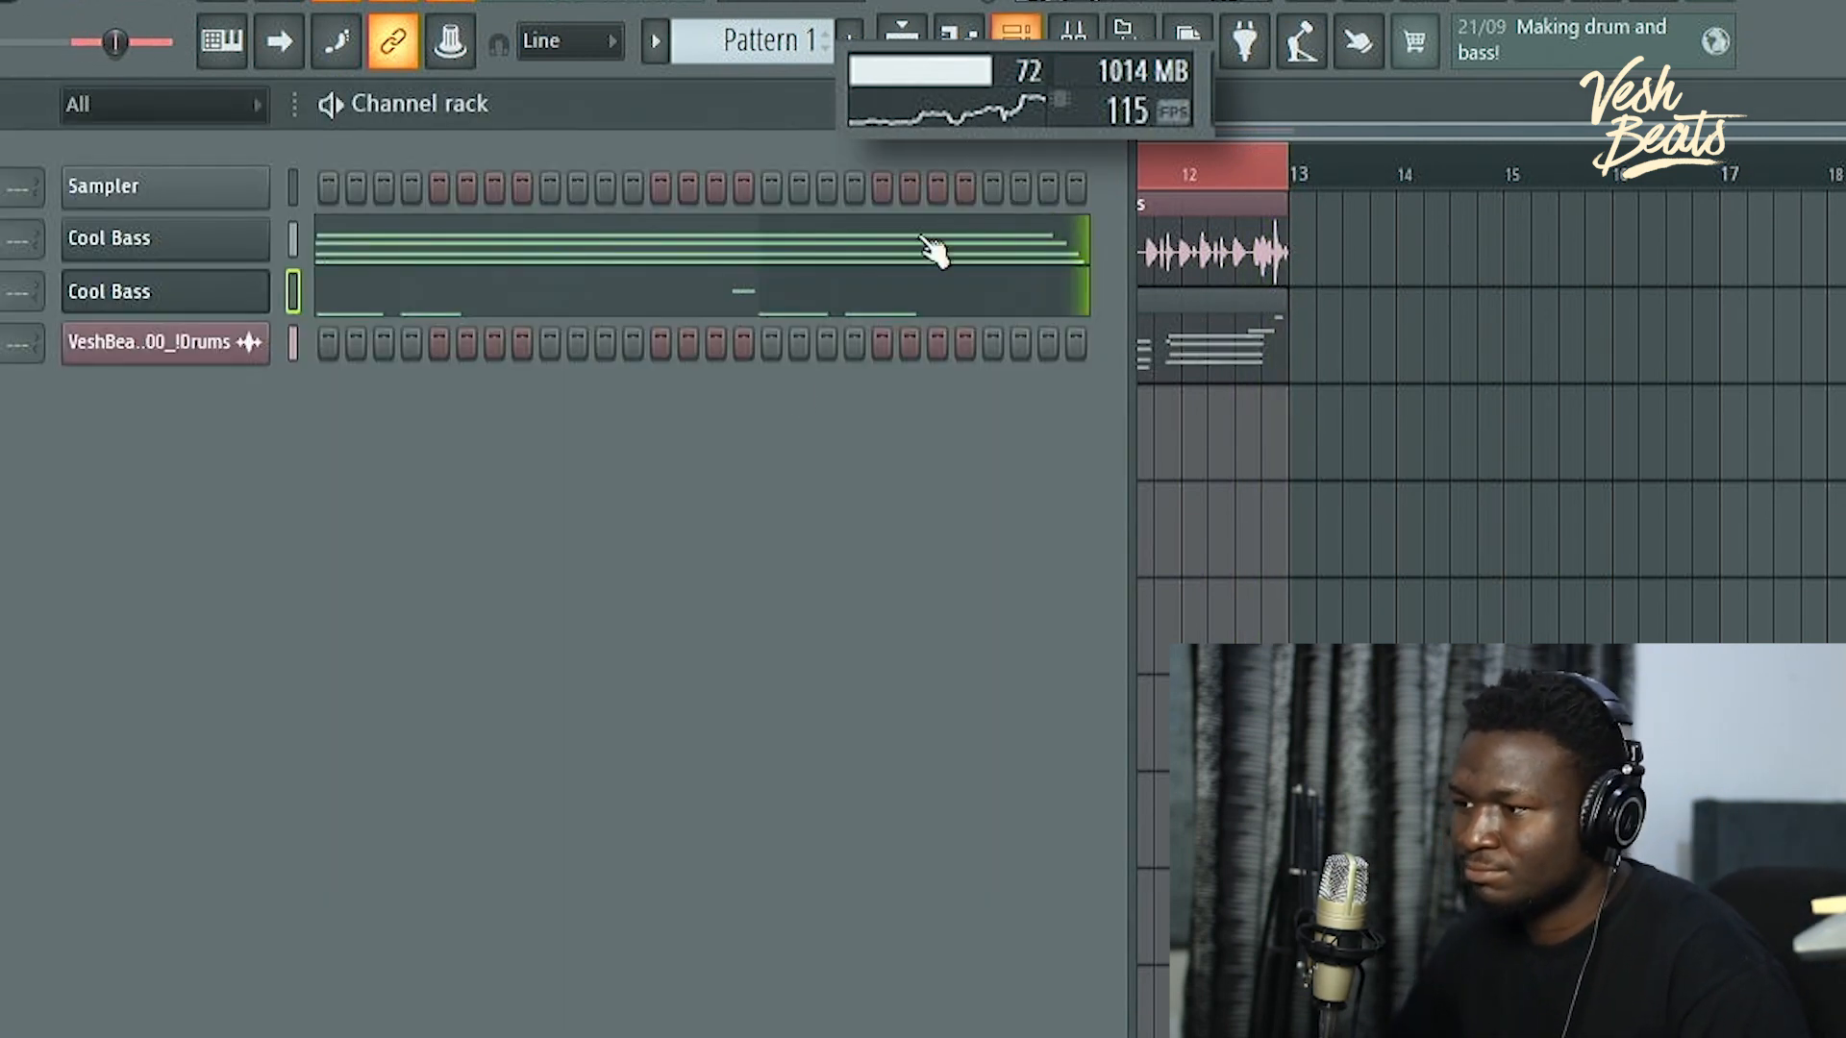
left_click(663, 304)
scroll(948, 305, "up", 1)
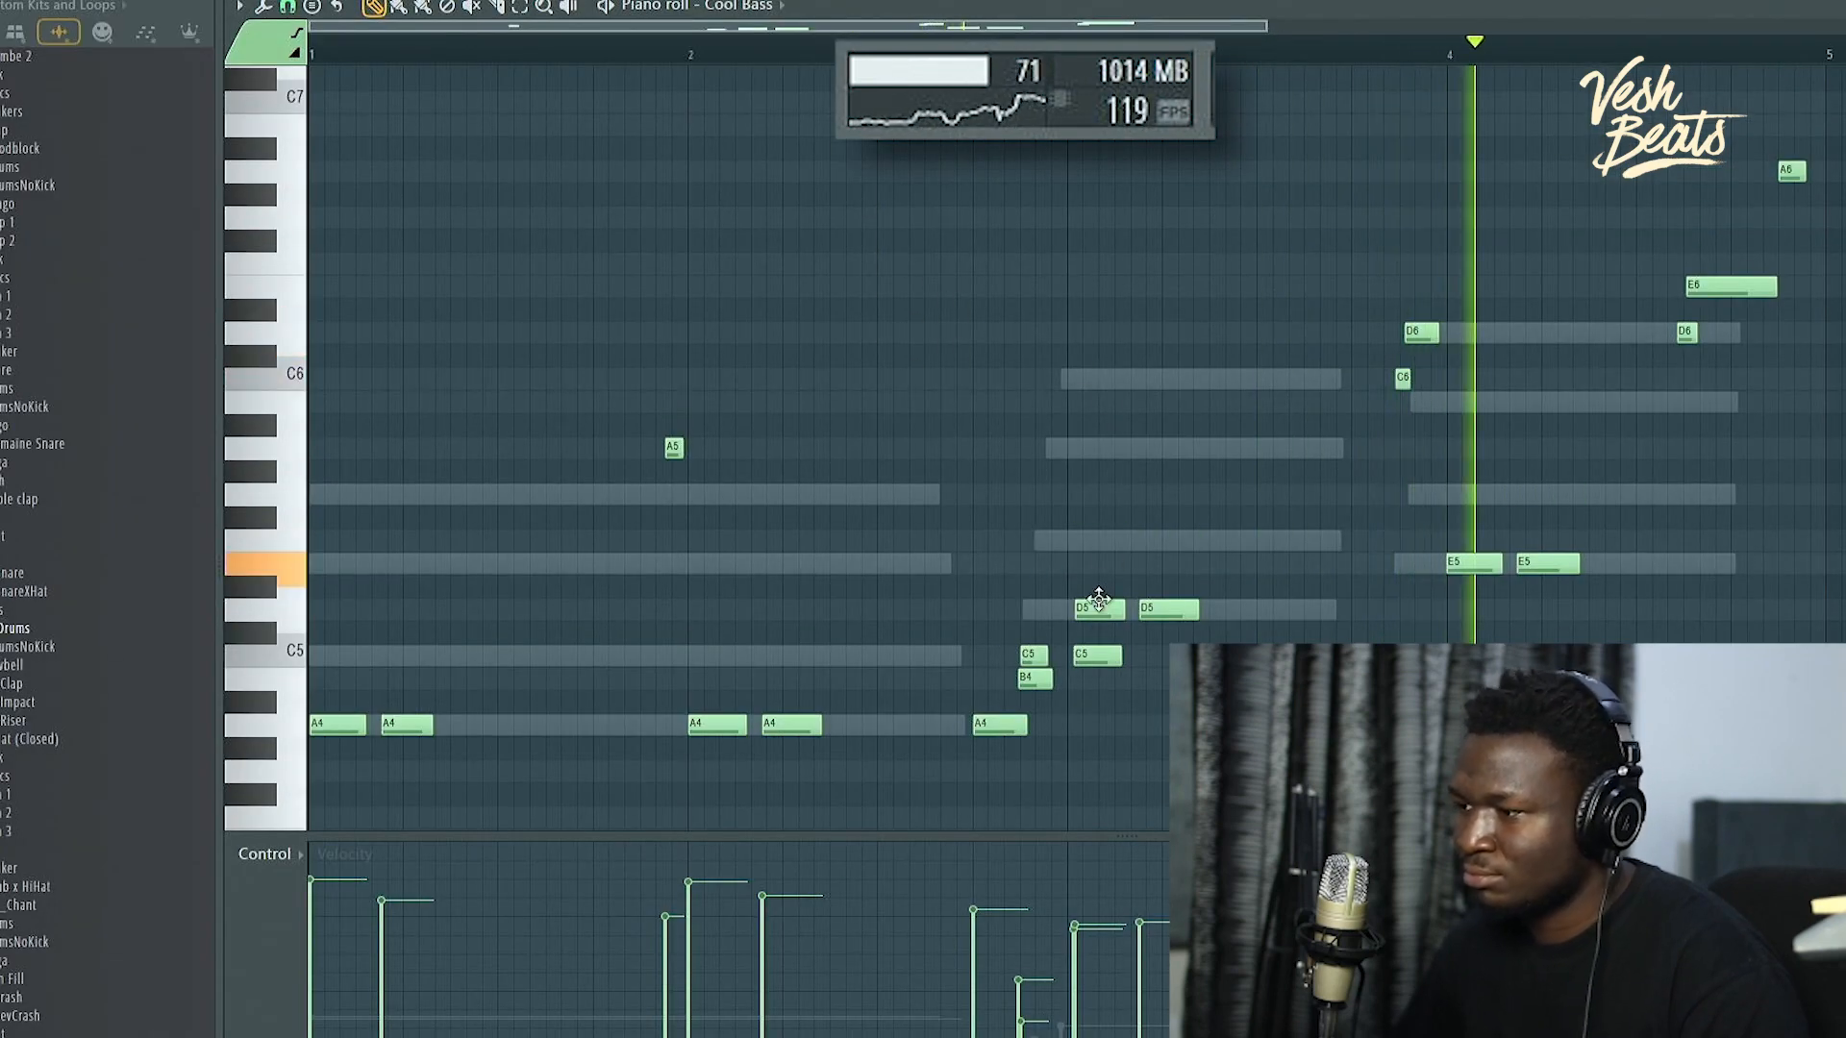
right_click(1032, 657)
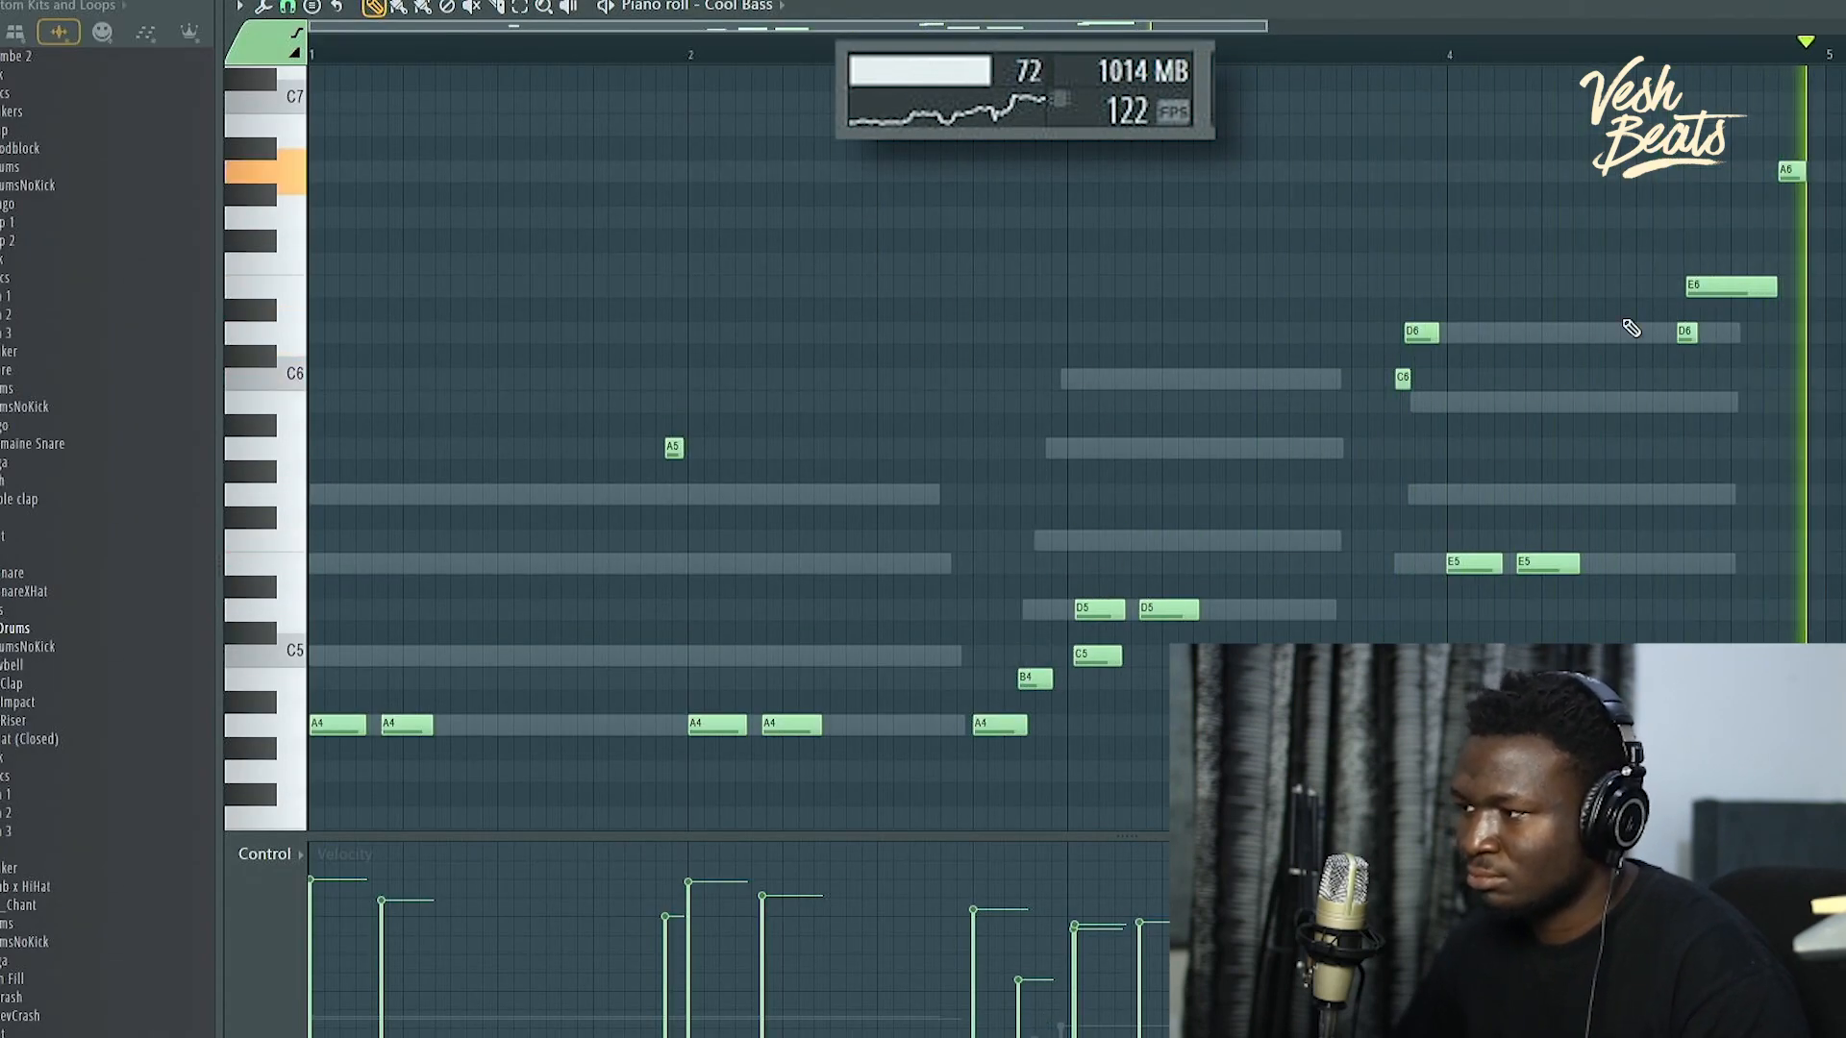
Step: Select all the remaining notes in the second Cool Bass channel's piano roll
left_click_drag(1841, 113, 284, 948)
scroll(1292, 388, "up", 2)
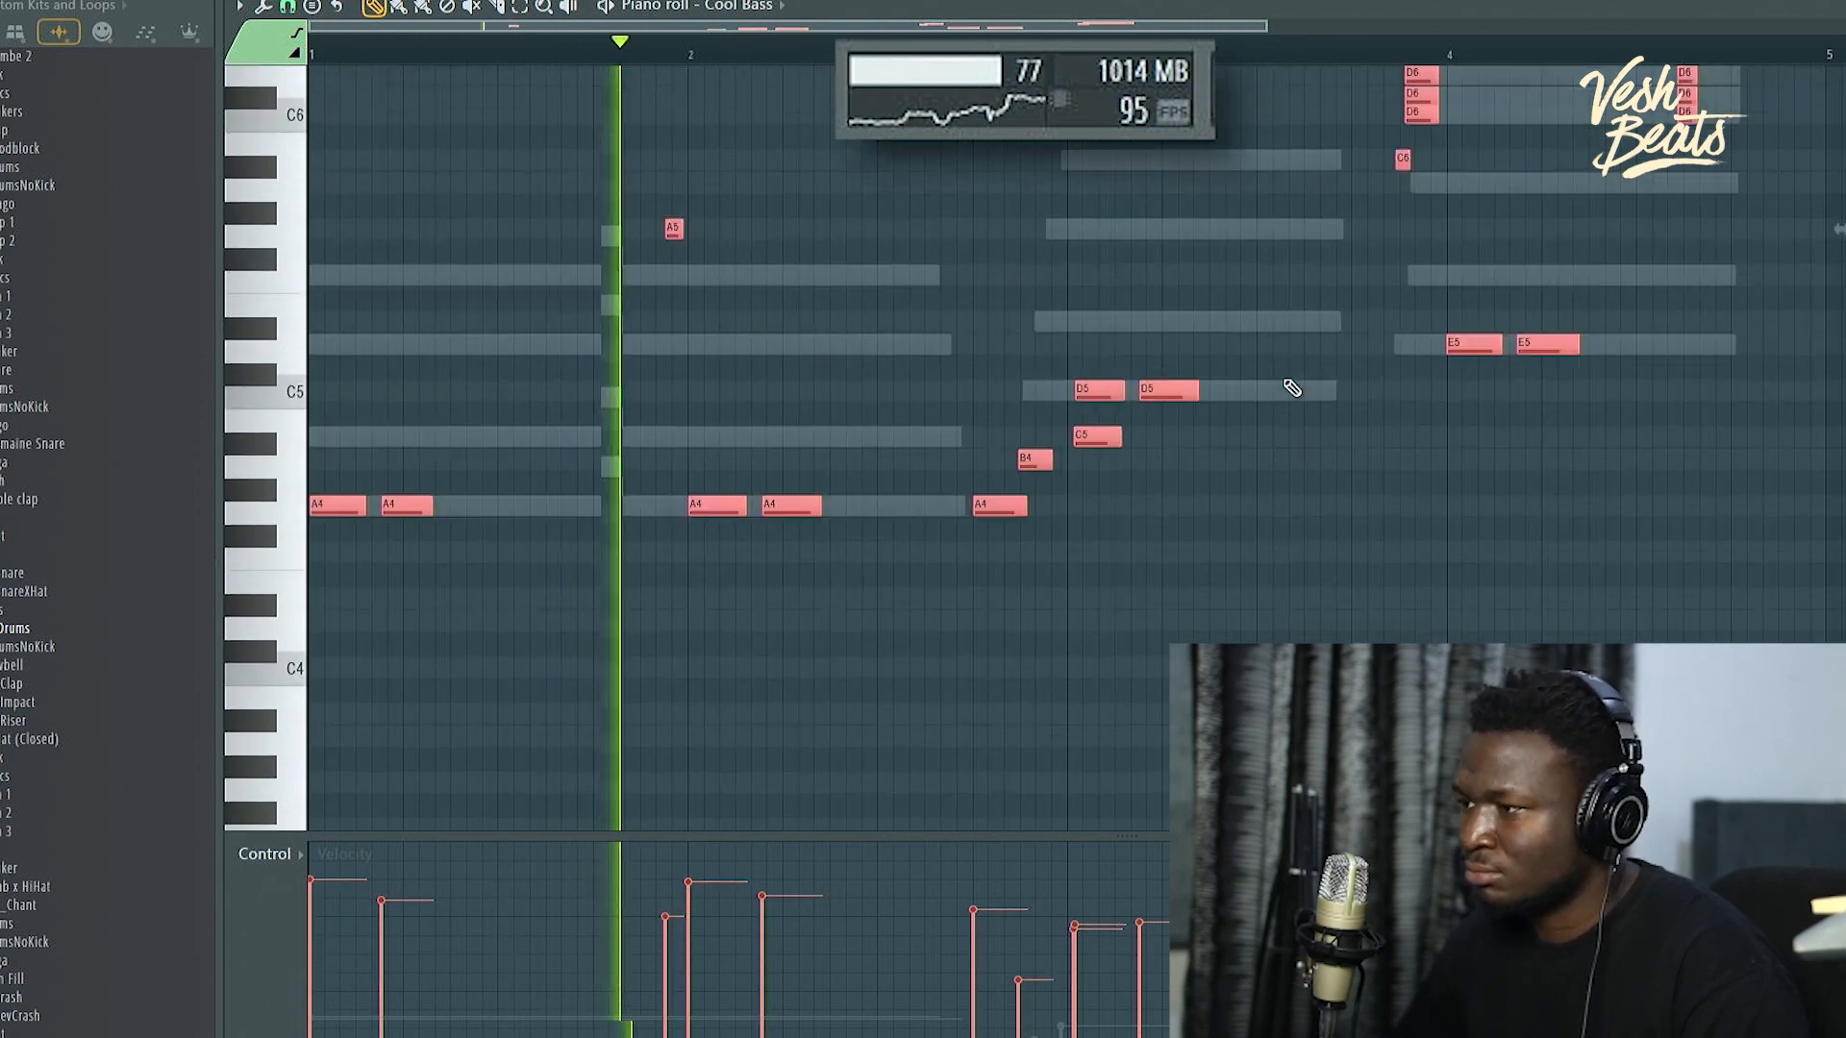
scroll(1292, 388, "up", 2)
left_click(1425, 265, "ctrl+shift")
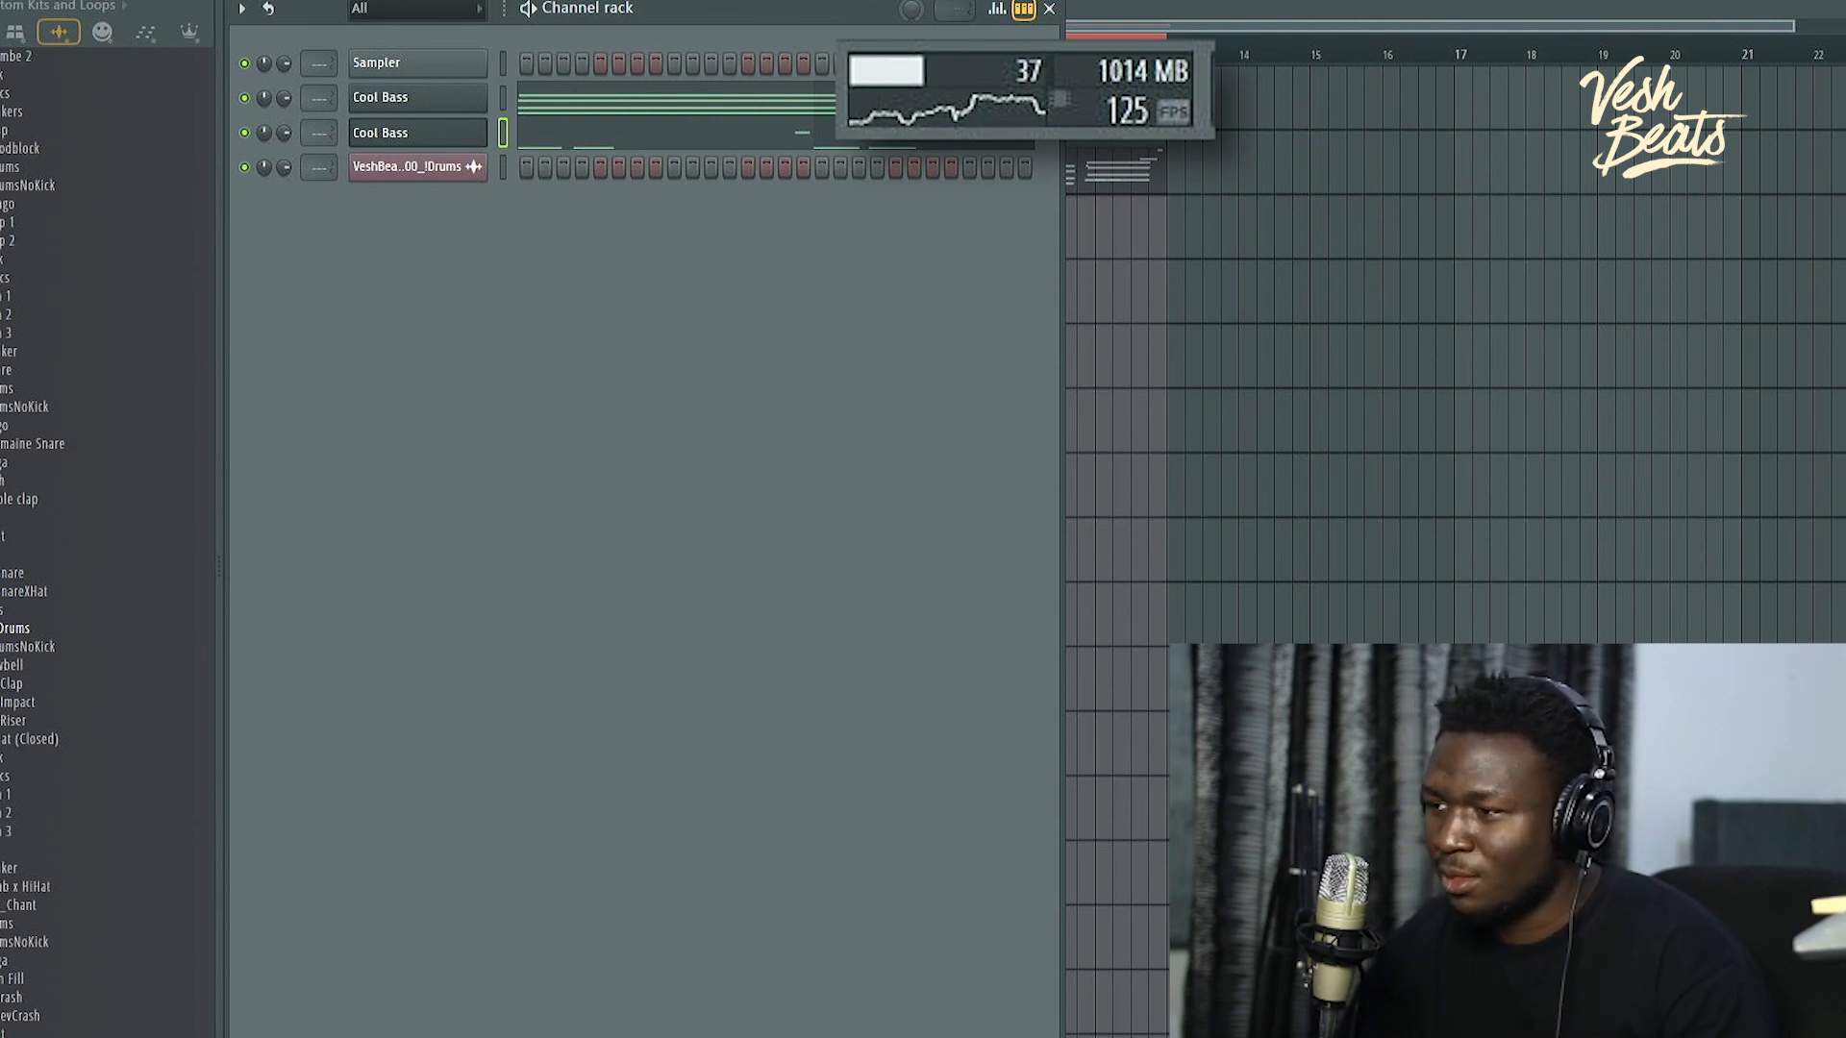
Step: Return to the playlist, play Pattern 1 with the drum loop over bars 9 to 13, and stop playback
left_click(1314, 8)
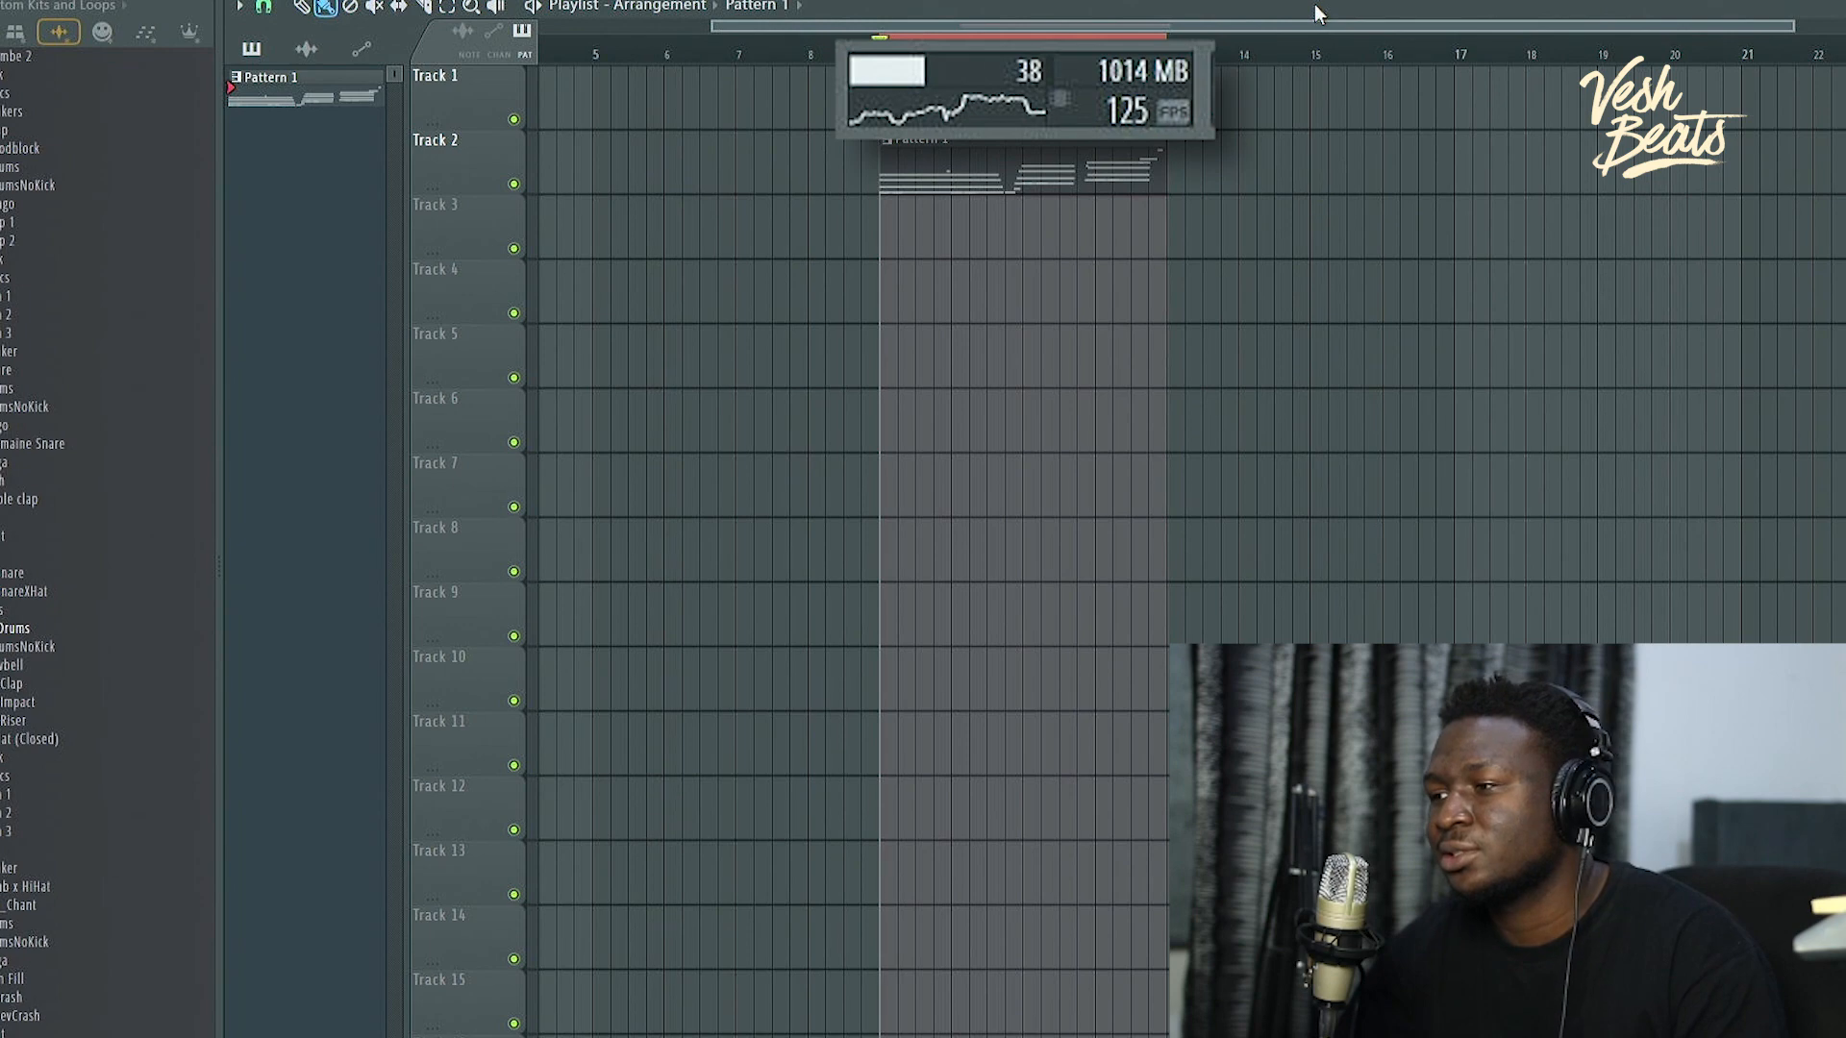
key("space")
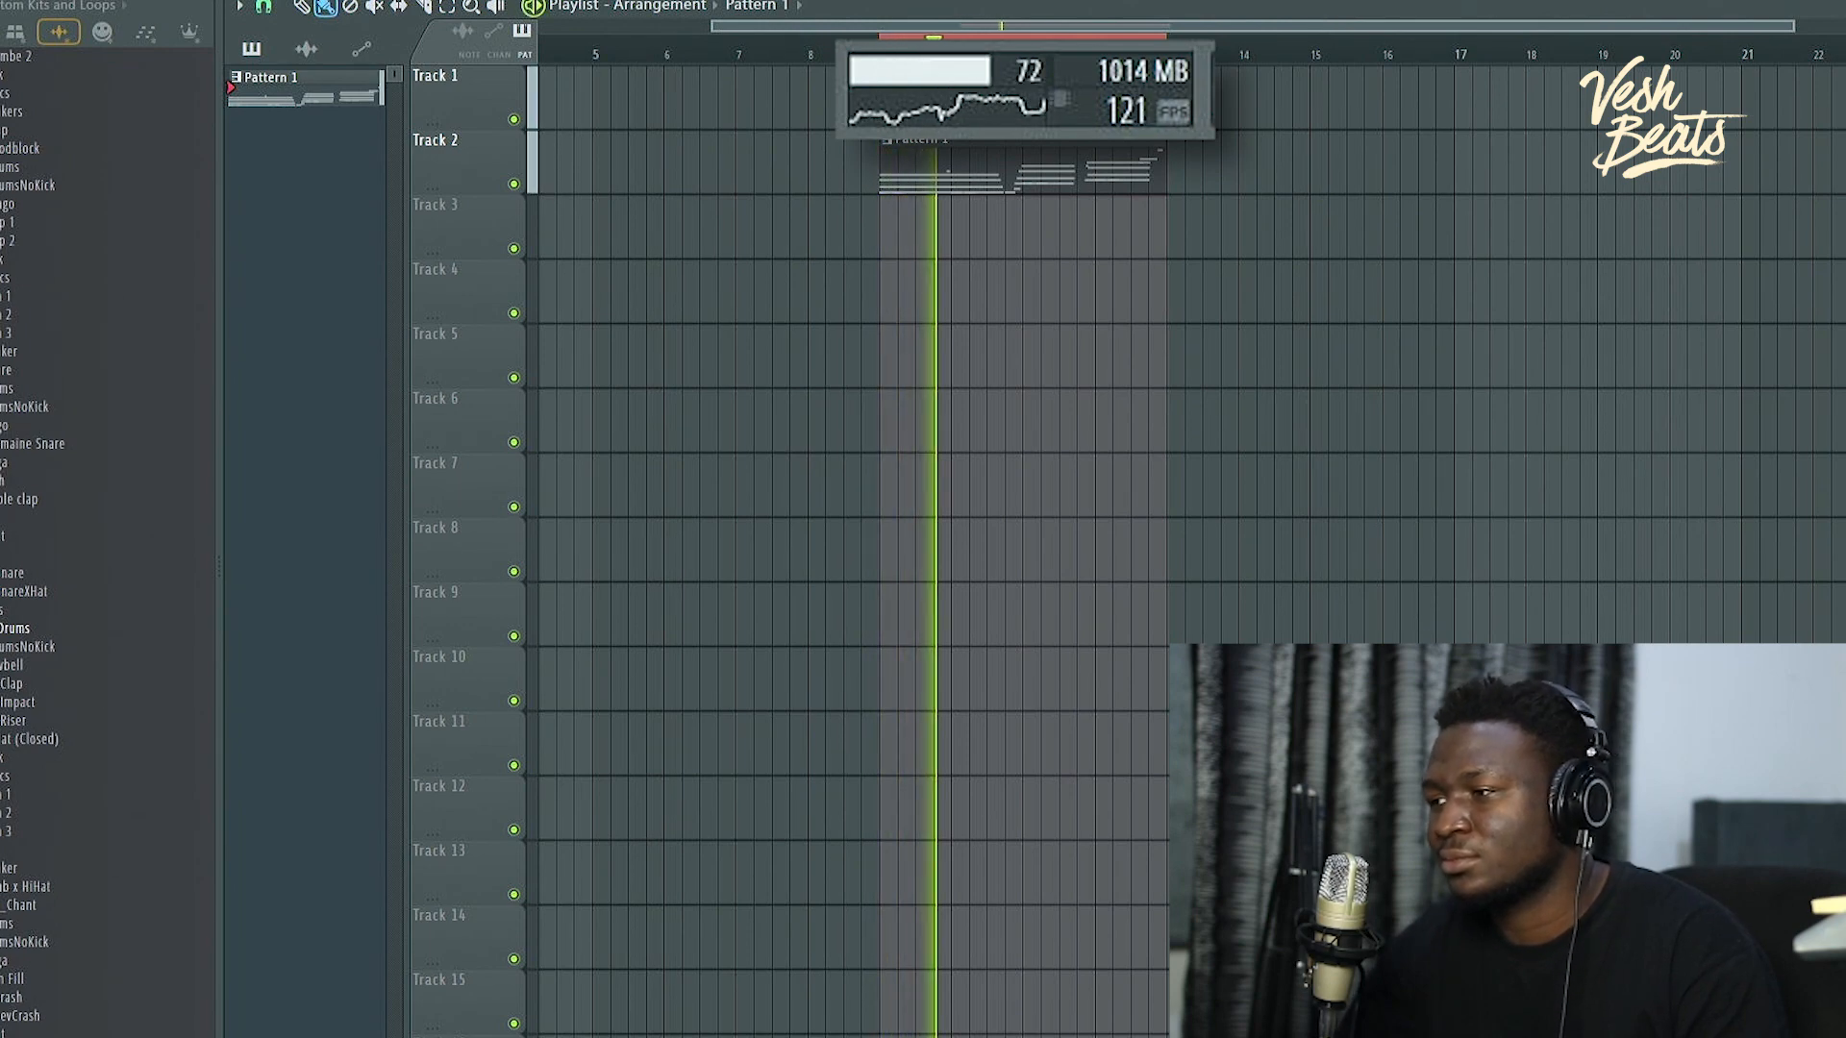
scroll(1028, 120, "up", 3)
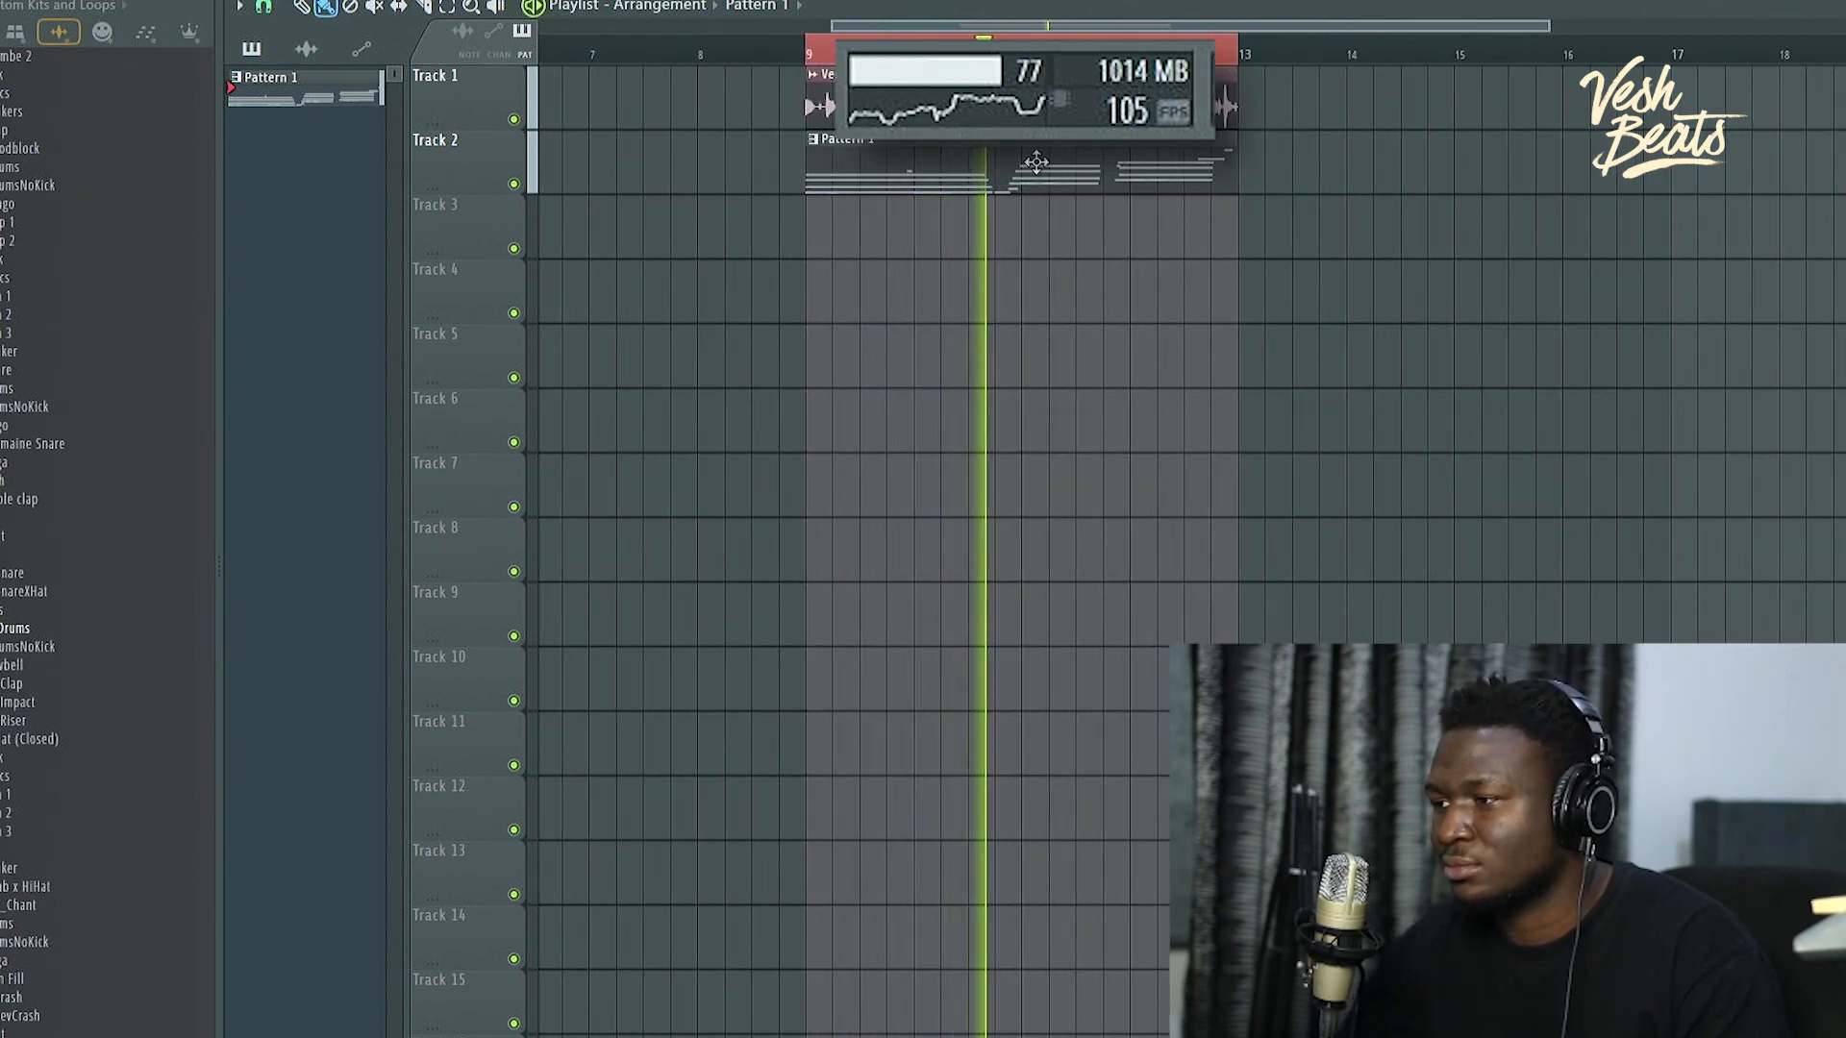
scroll(1037, 161, "left", 4)
scroll(1037, 161, "right", 3)
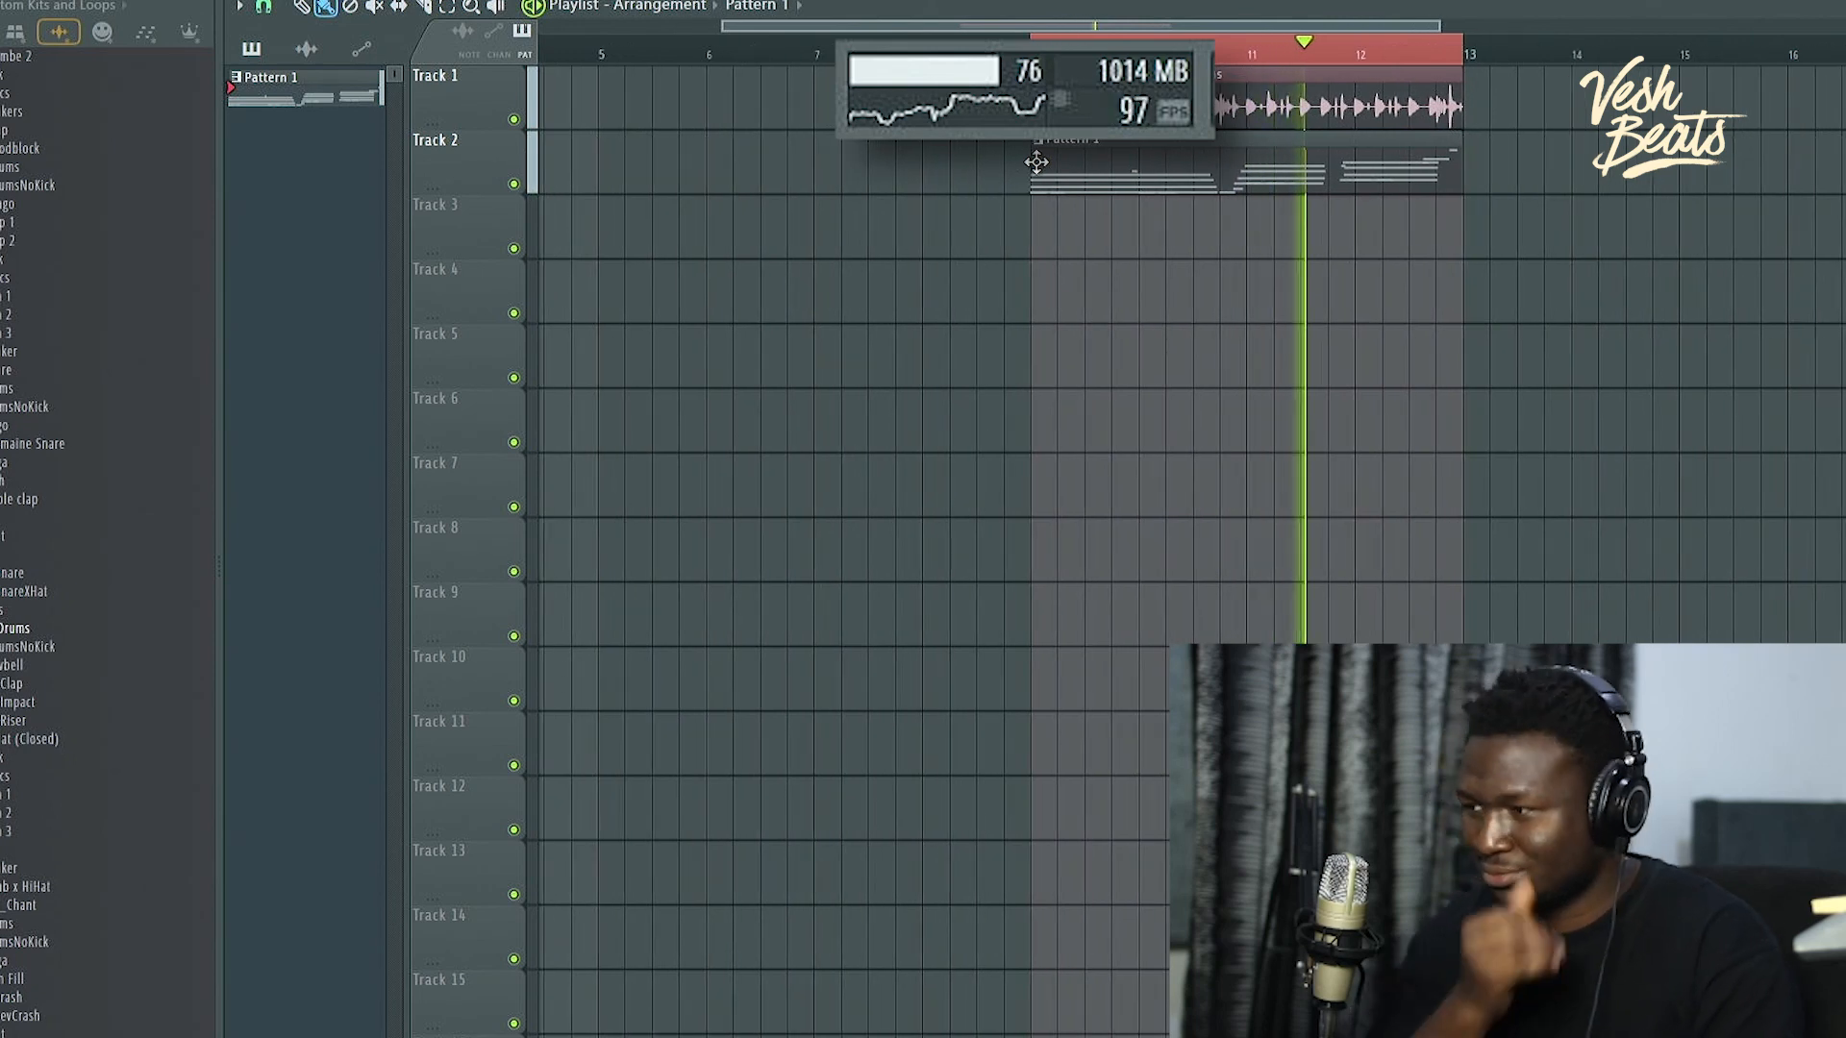
key("space")
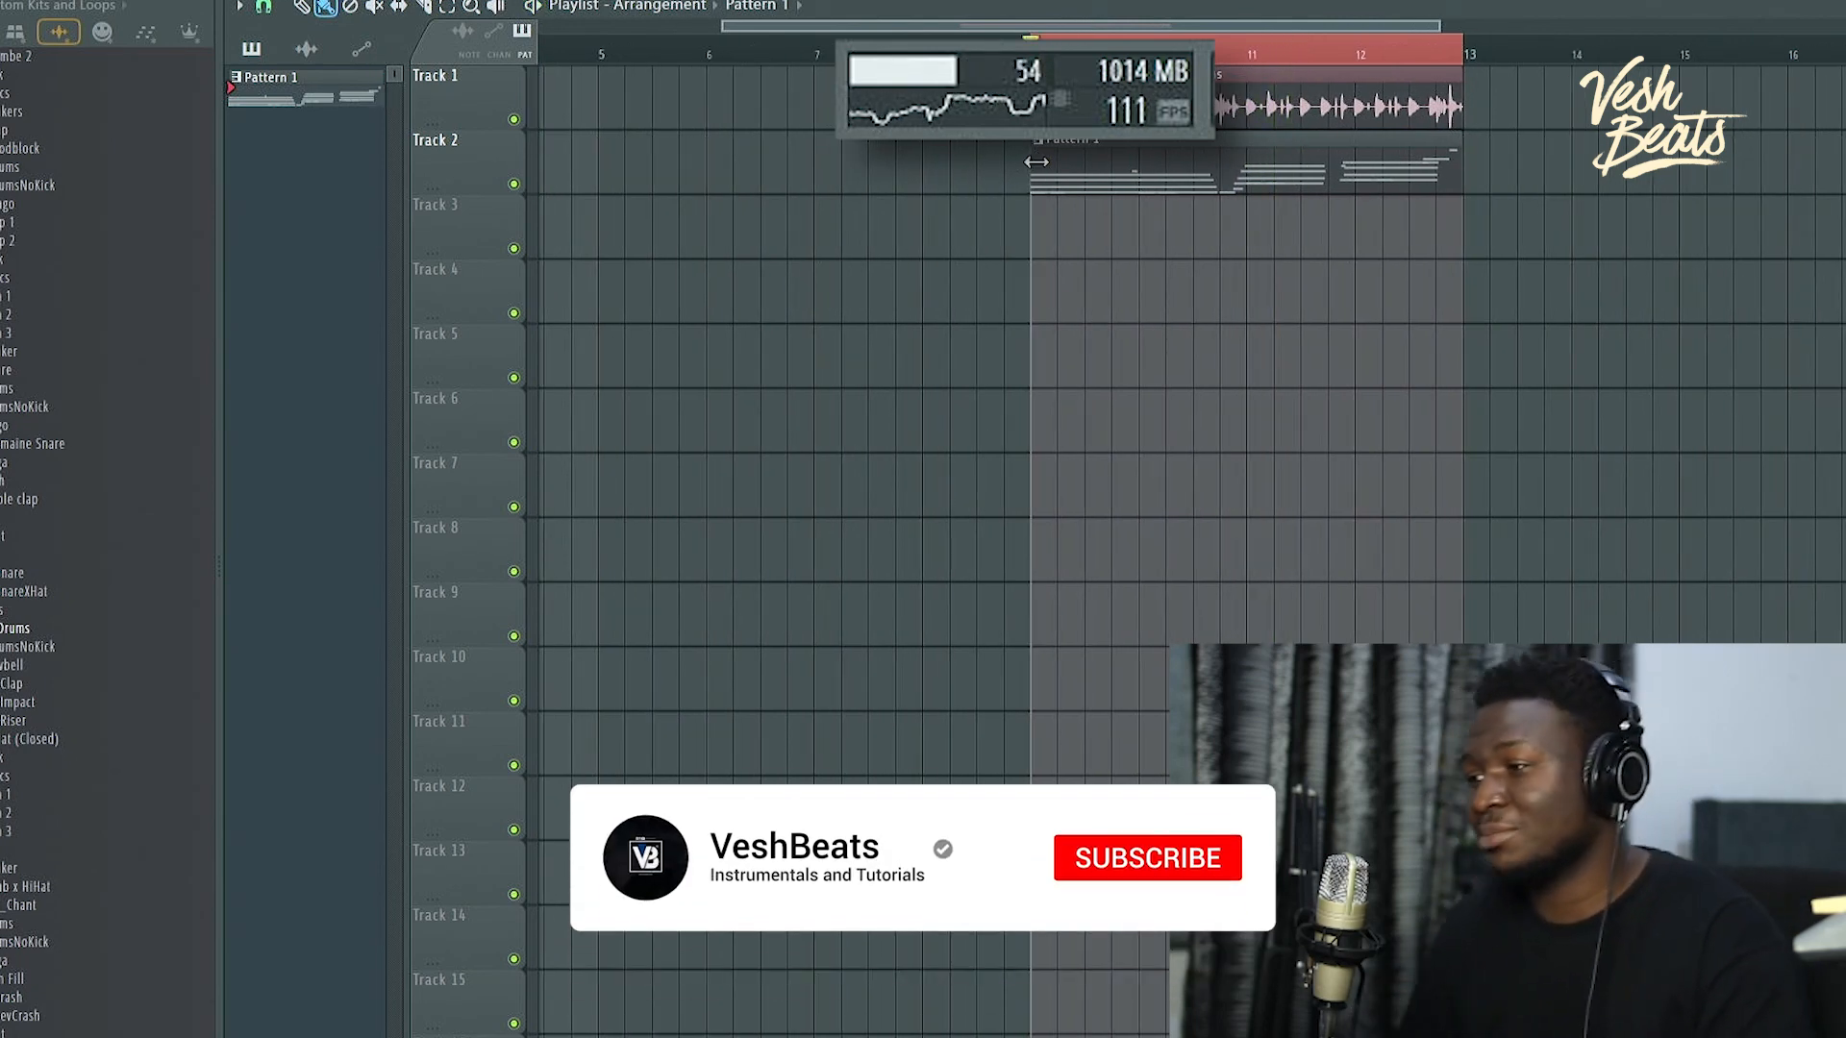